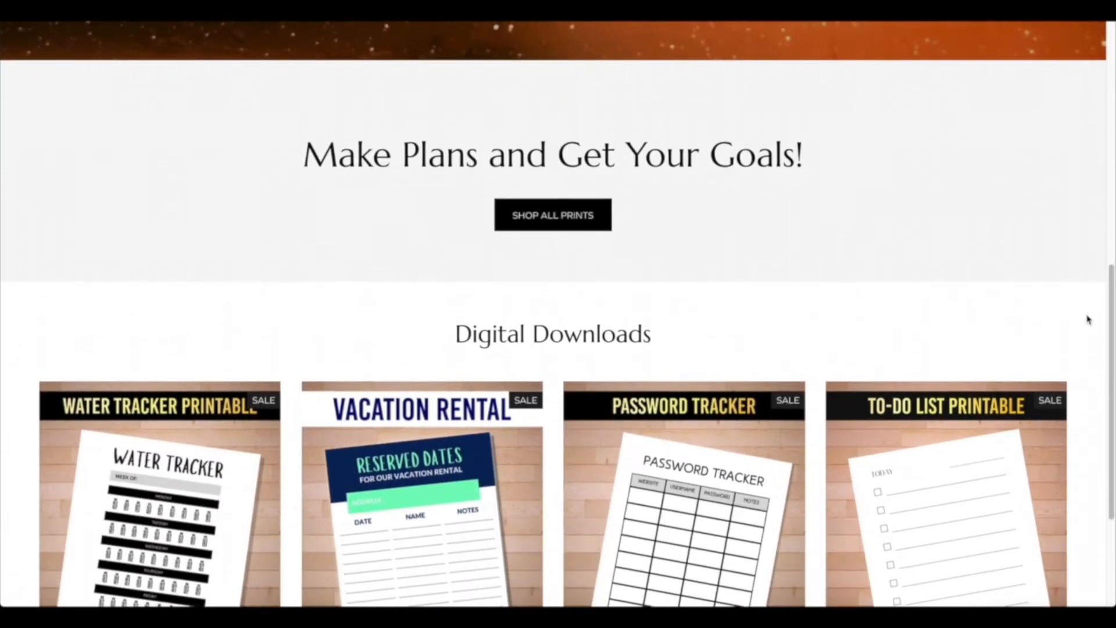
drag(1112, 279, 1111, 350)
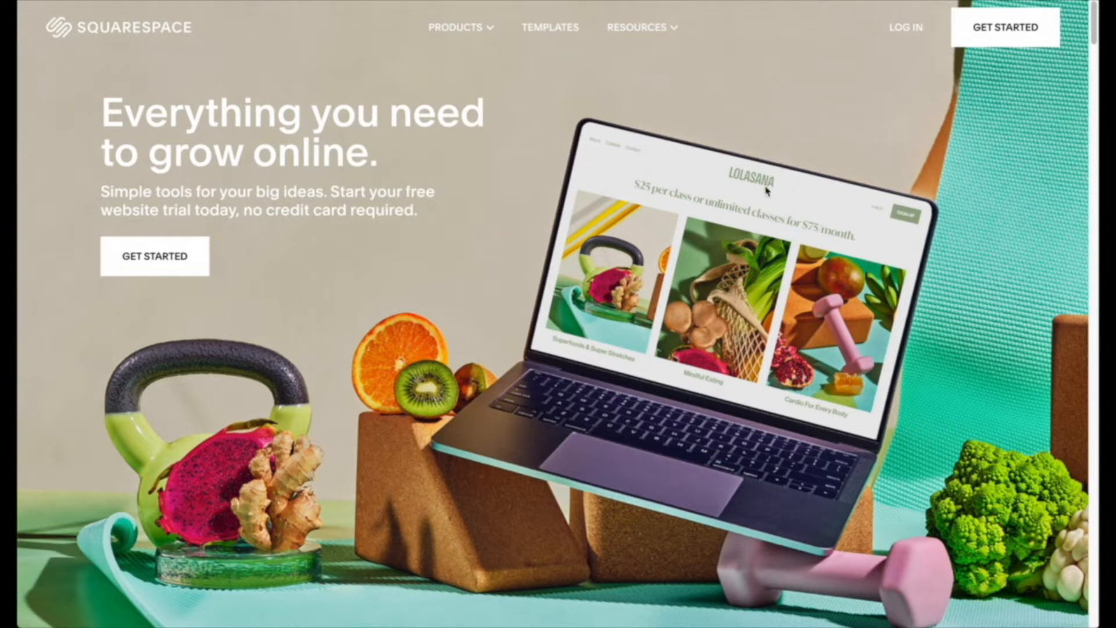
Start a new website, browse the best template matches and open the preview of the Spotted template.
click(1014, 36)
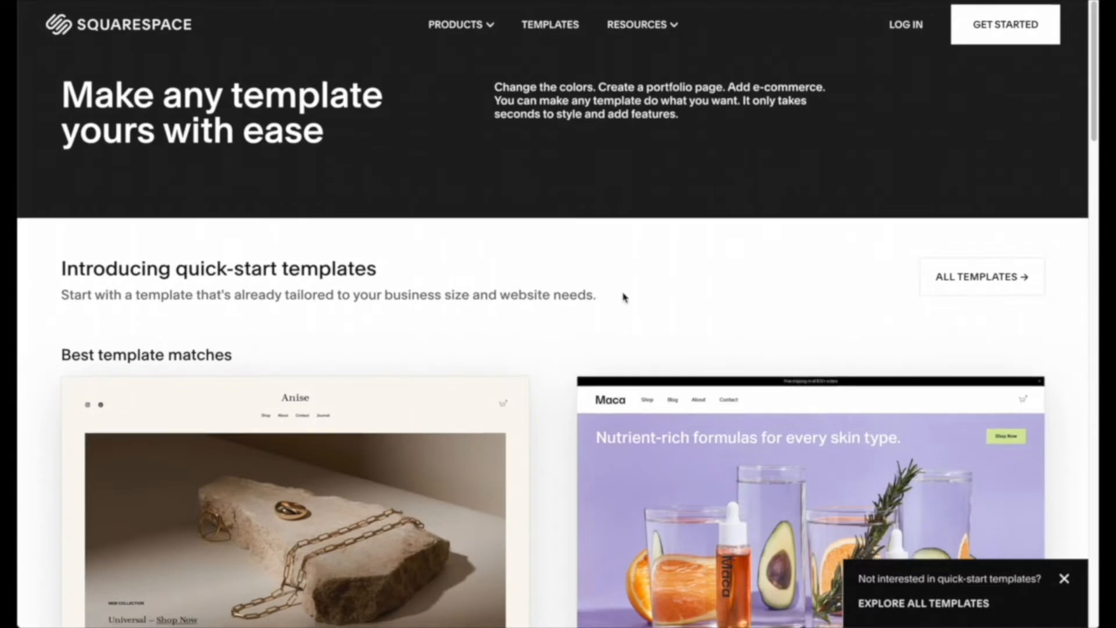
scroll(552, 288, down, 6)
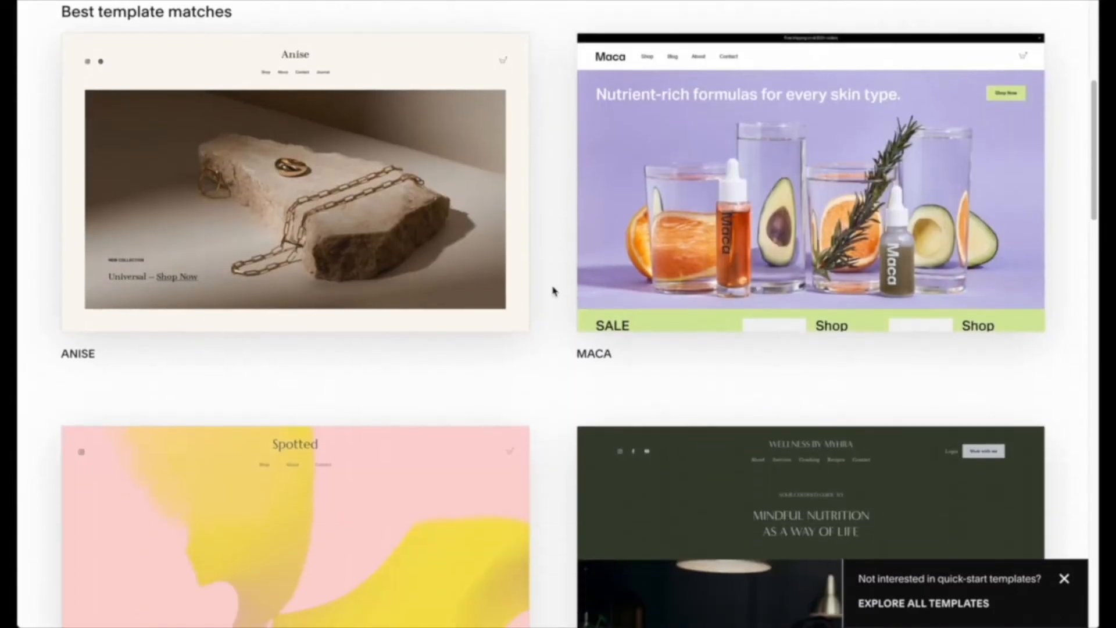
scroll(553, 291, down, 4)
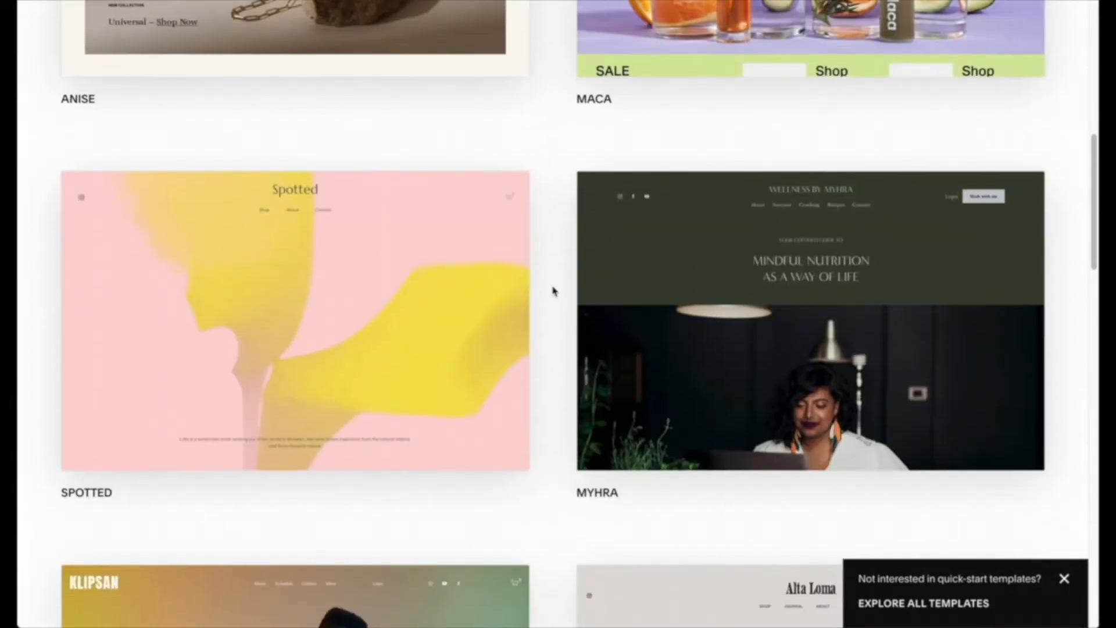
mouse_move(319, 313)
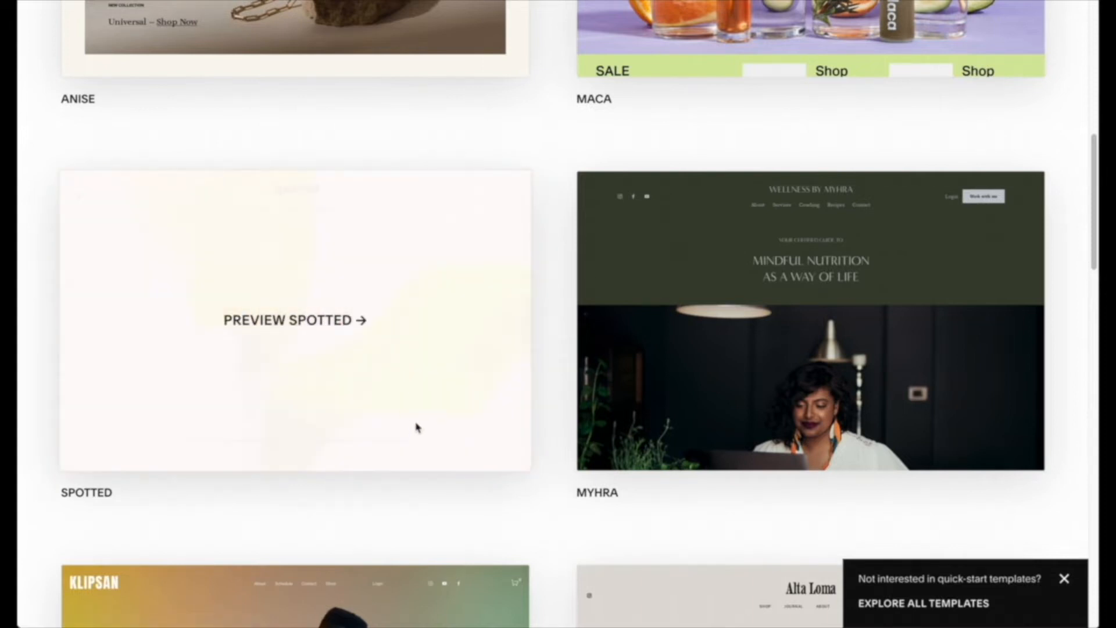
click(310, 318)
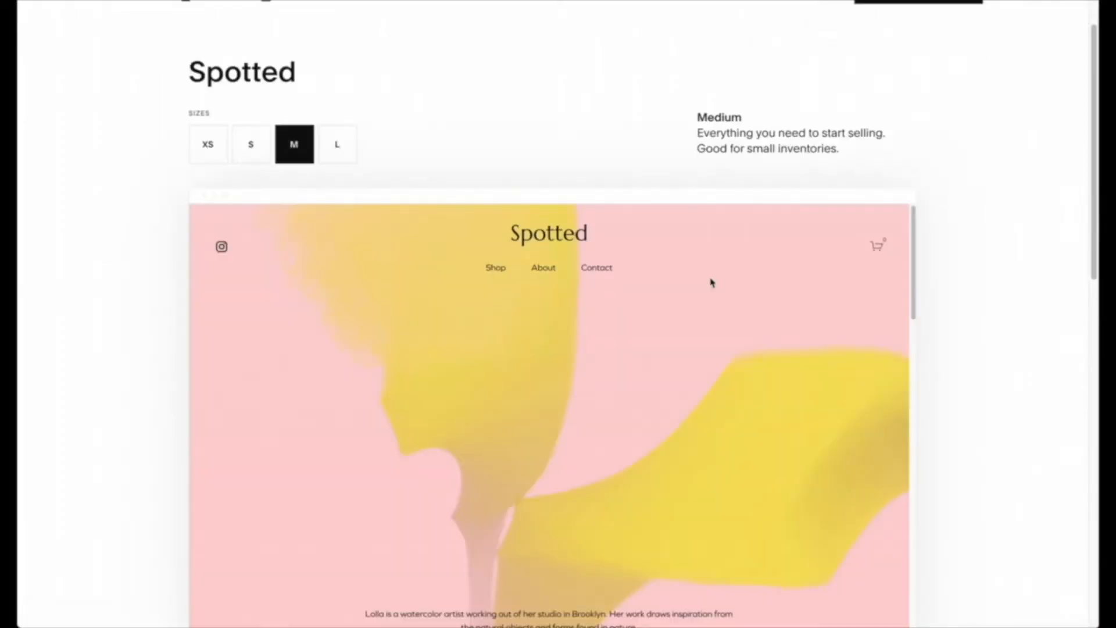
Examine the Medium version of the Spotted template from its header to the newsletter section and footer.
scroll(707, 283, down, 6)
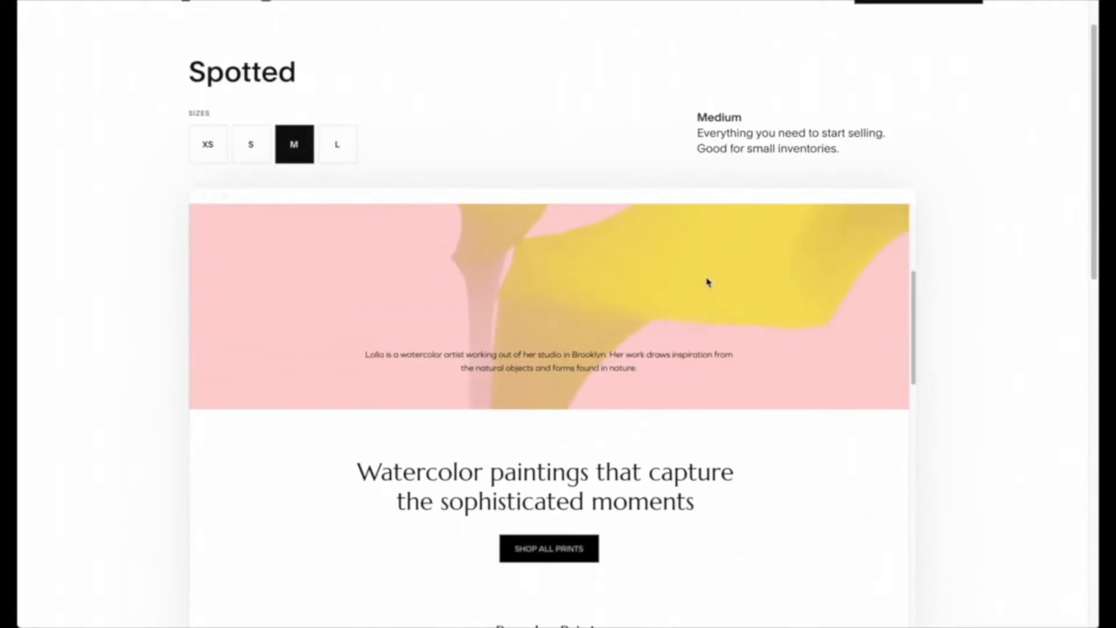
scroll(707, 282, down, 4)
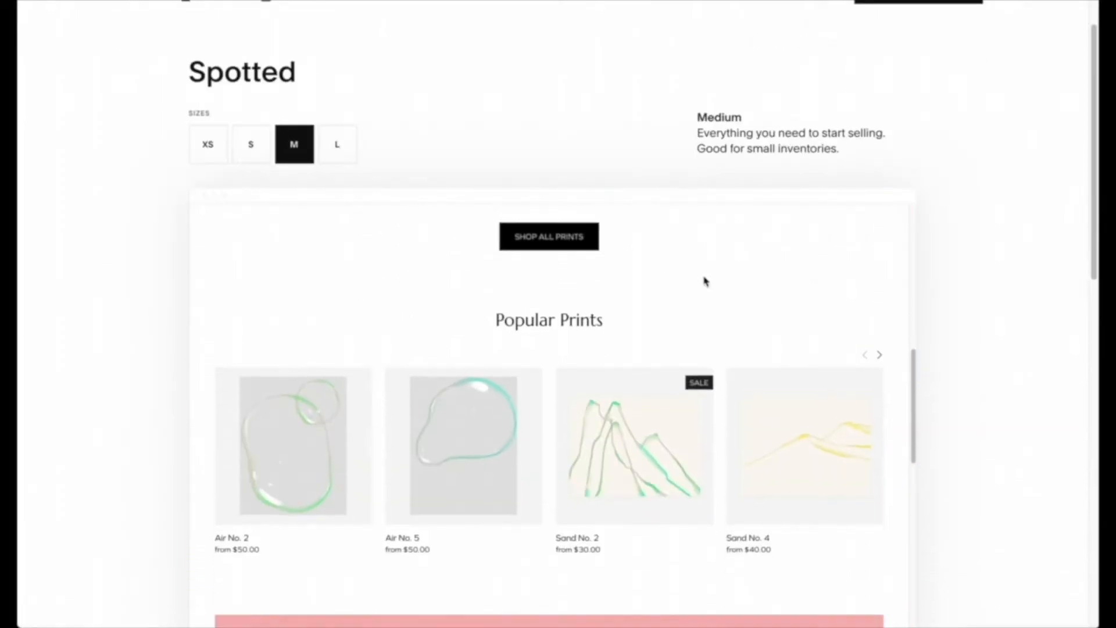
scroll(707, 283, up, 8)
scroll(581, 342, up, 3)
scroll(506, 338, down, 8)
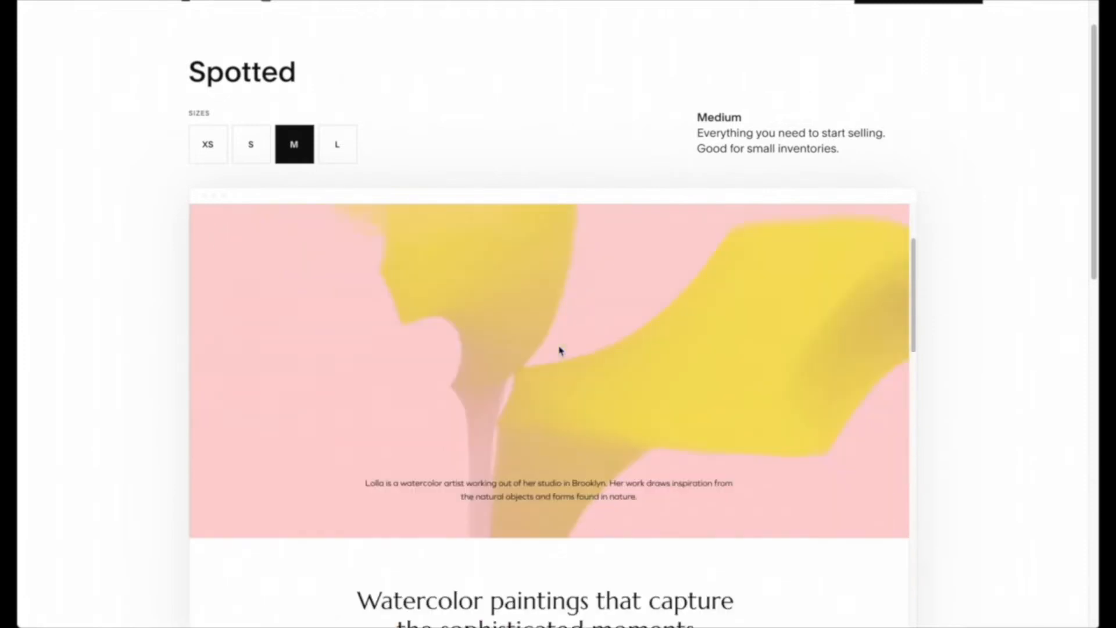
scroll(679, 346, down, 1)
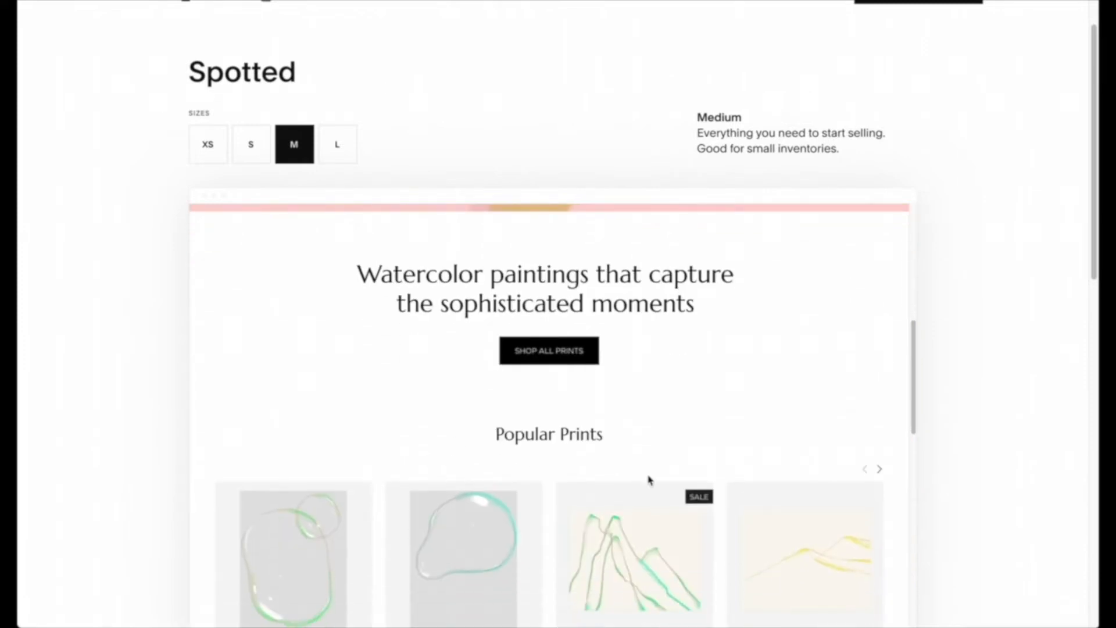
scroll(649, 480, down, 3)
scroll(656, 464, down, 5)
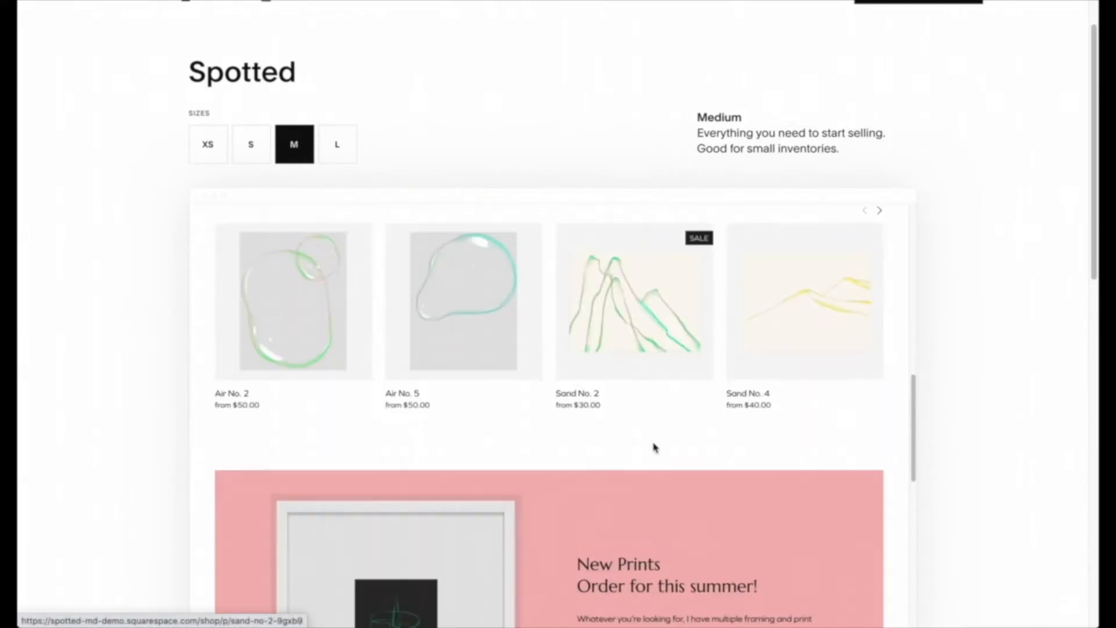
scroll(655, 449, down, 10)
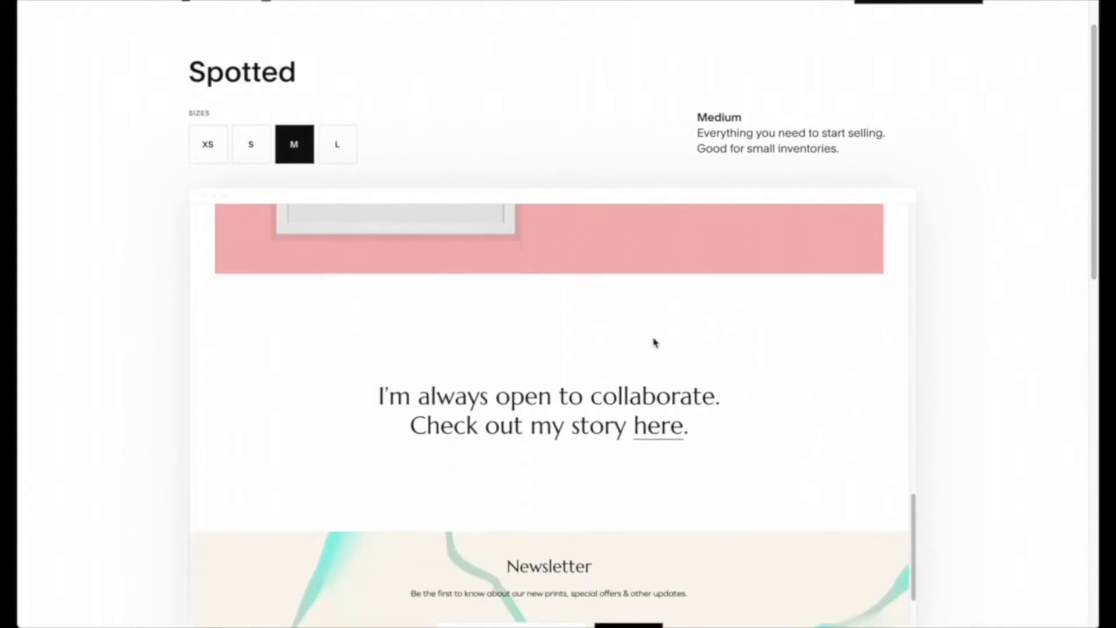
scroll(628, 348, down, 5)
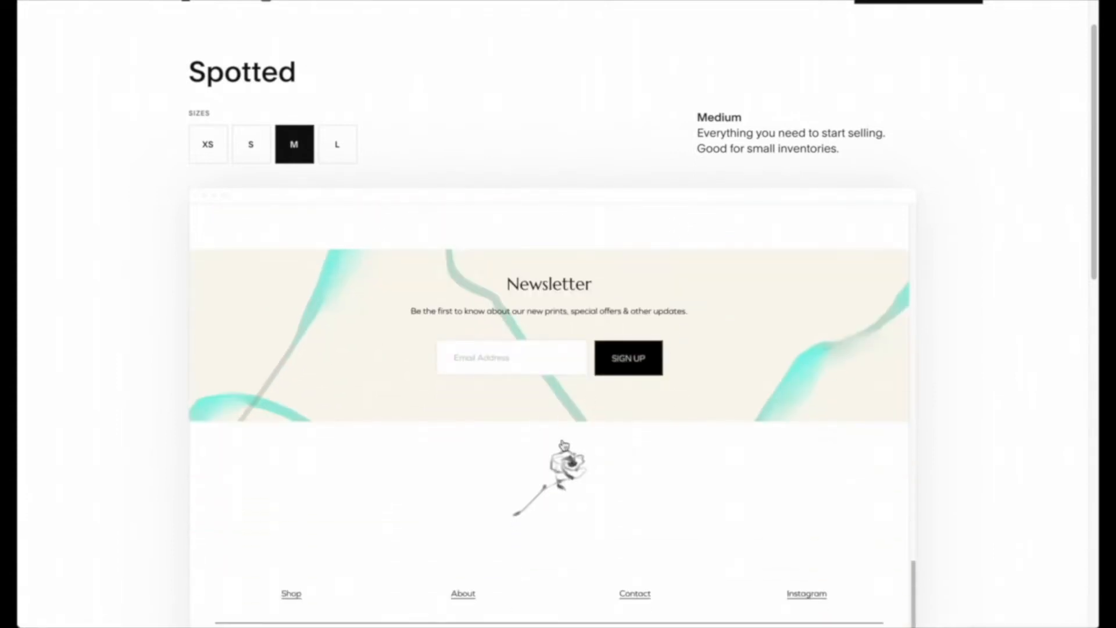
scroll(652, 418, up, 20)
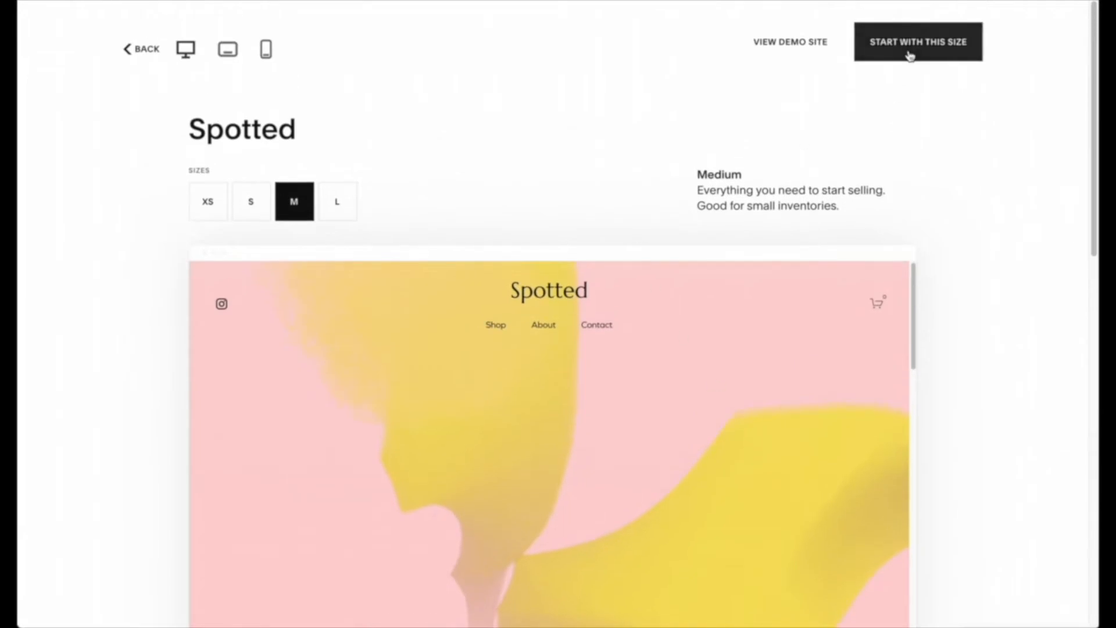
Preview the X-small size of the Spotted template and look over its page sections.
click(202, 213)
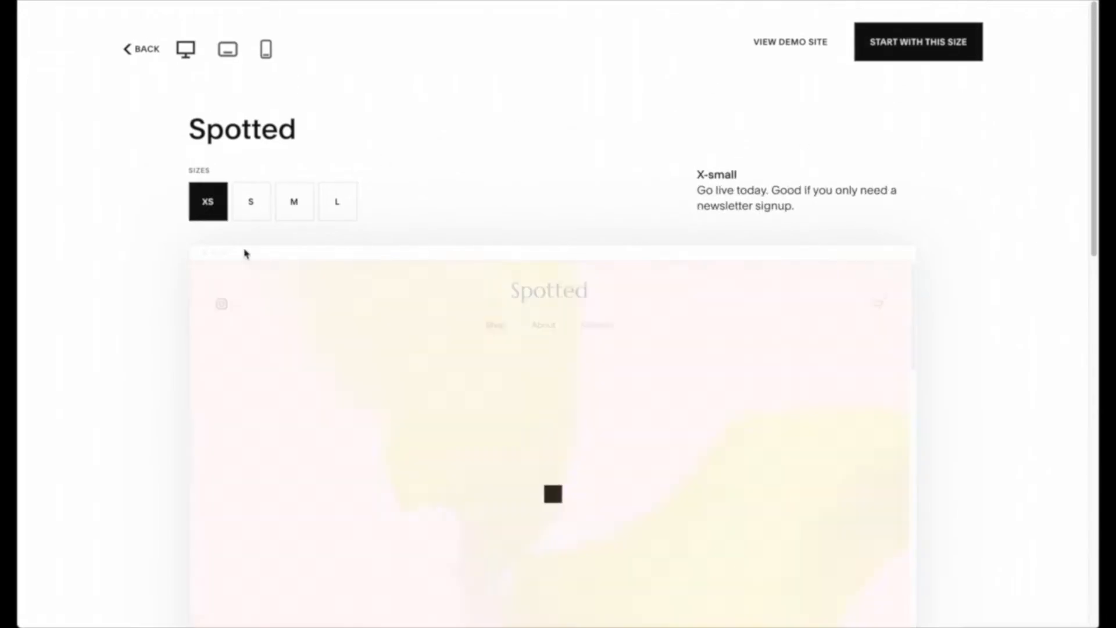
scroll(383, 324, down, 10)
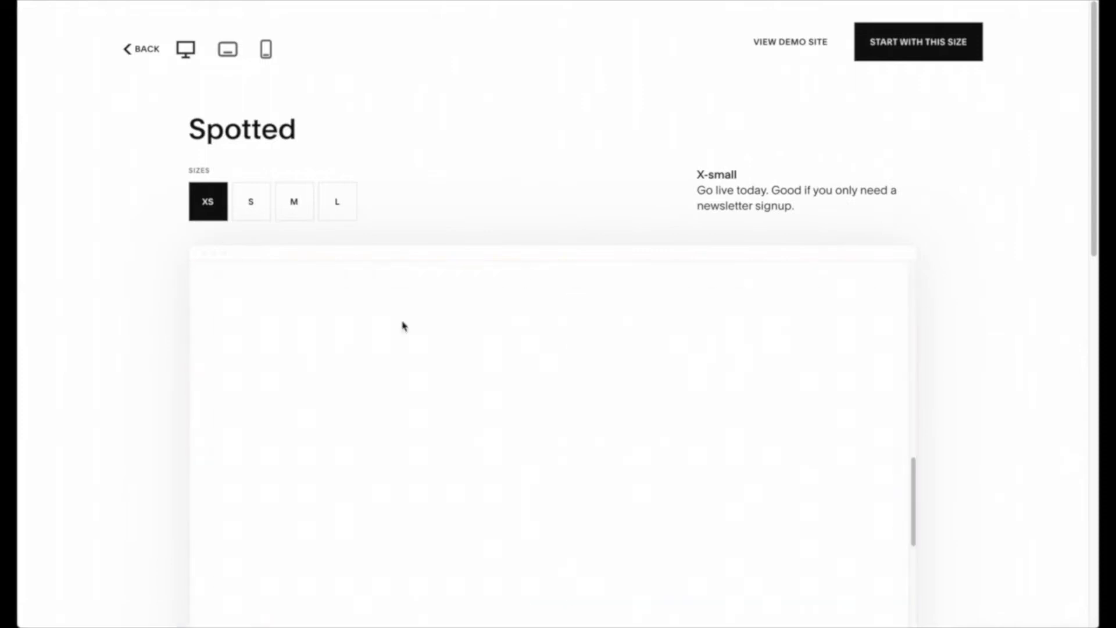
scroll(404, 325, up, 6)
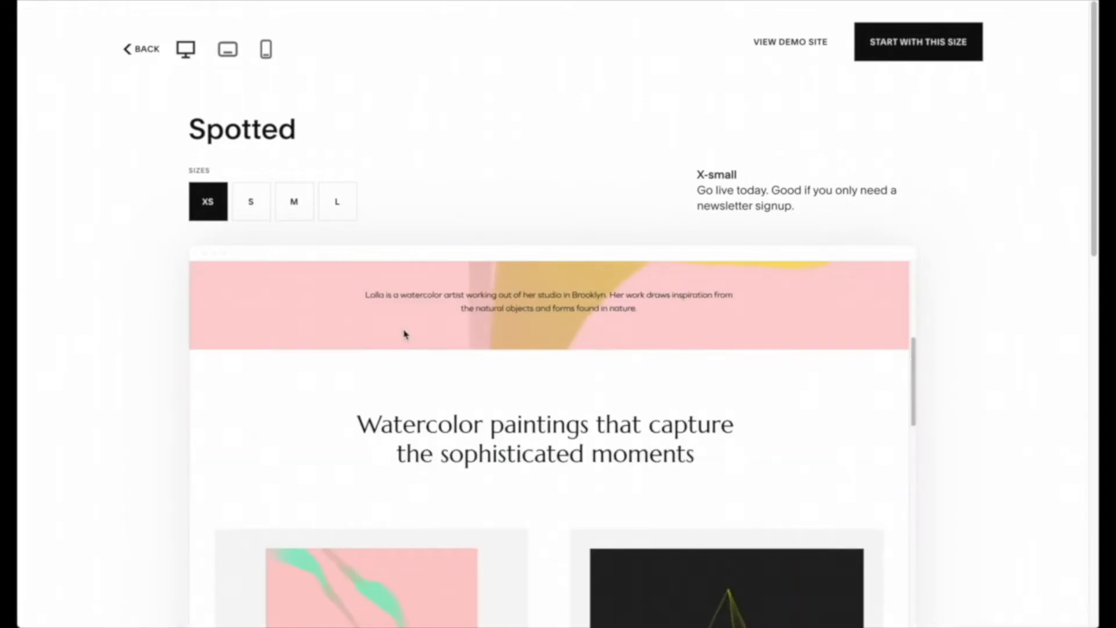
scroll(541, 400, down, 4)
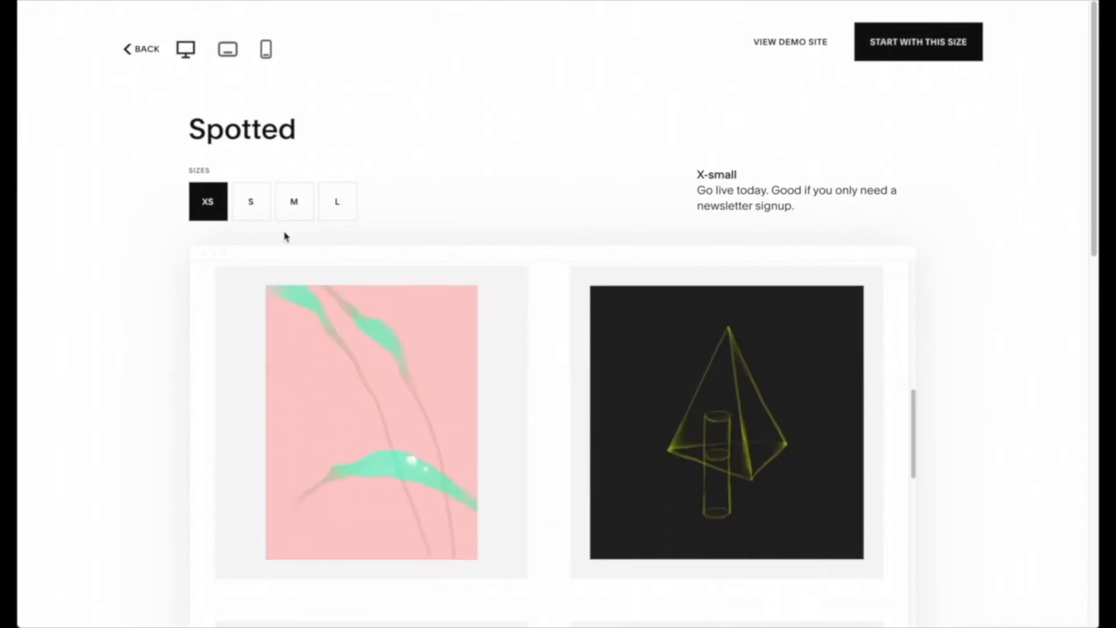
Preview the Small size of the Spotted template and advance through the images in its gallery.
click(251, 203)
scroll(478, 341, down, 5)
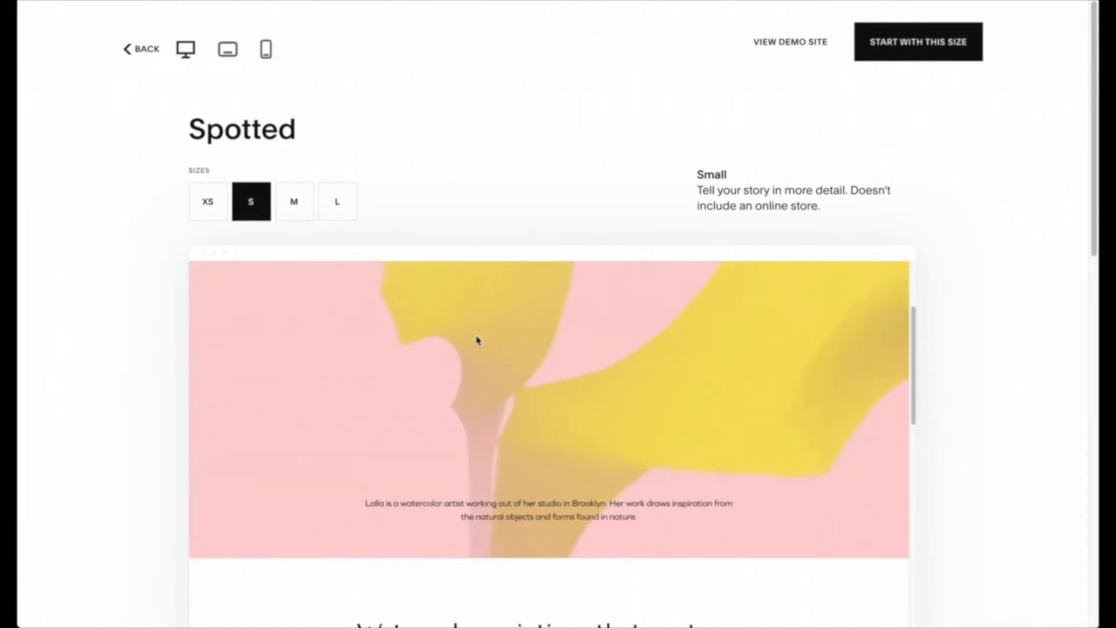
scroll(478, 341, down, 5)
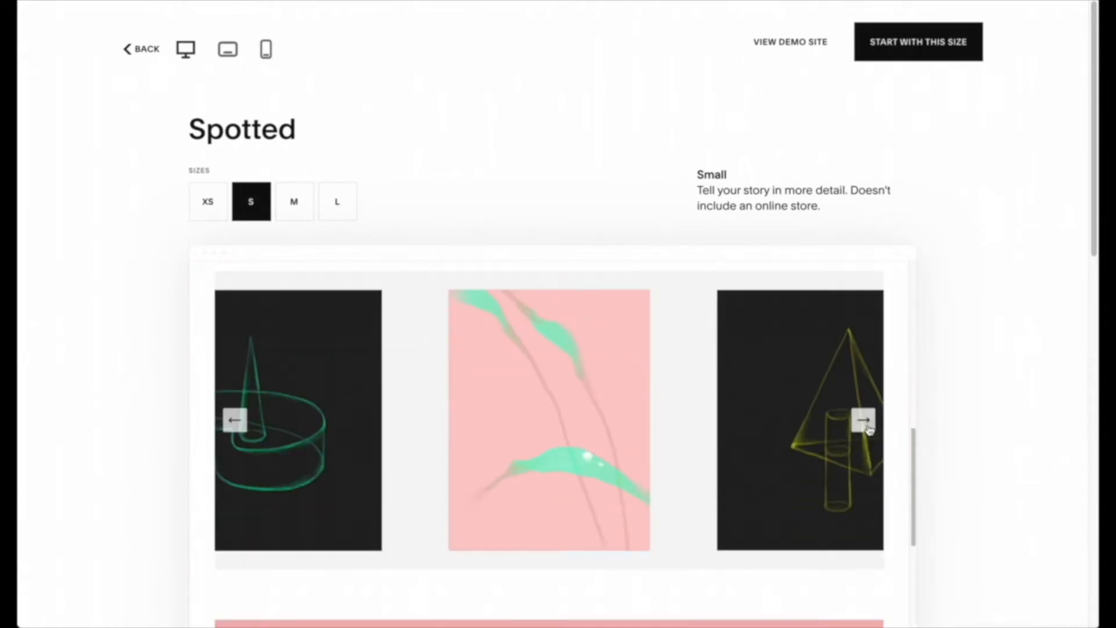
click(864, 425)
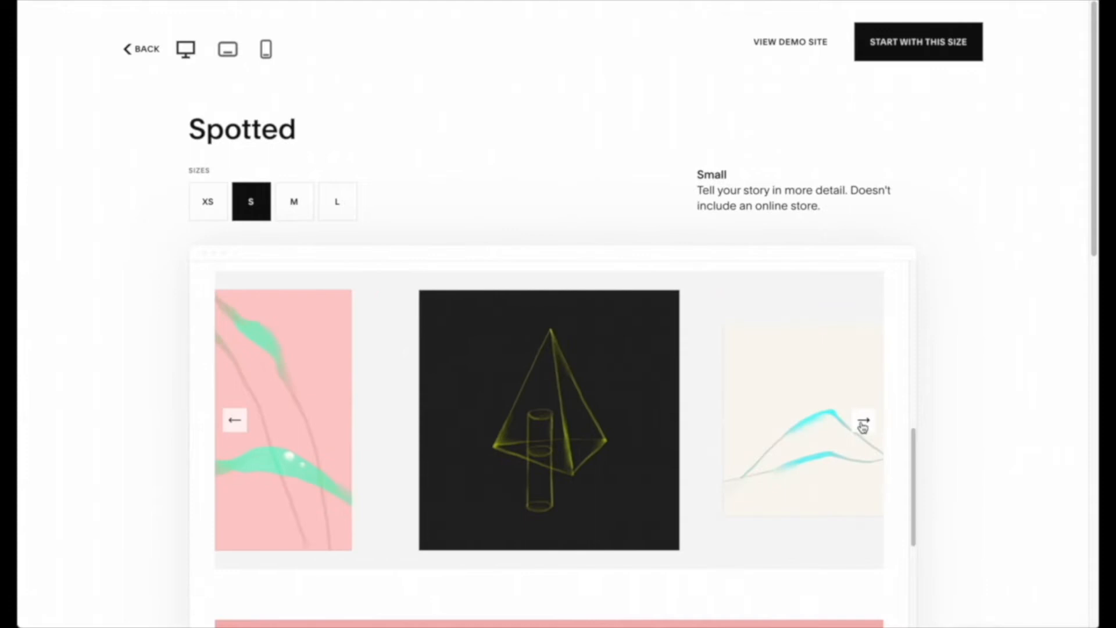
click(864, 424)
Preview the Large size of the Spotted template and examine its page down to the end.
click(336, 206)
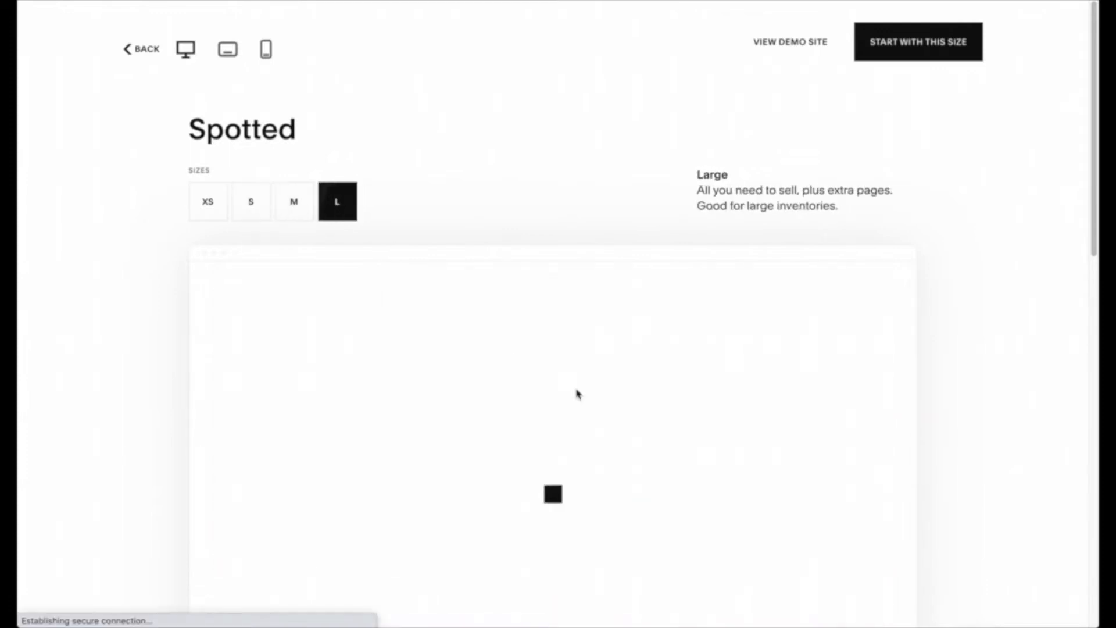
scroll(622, 393, down, 10)
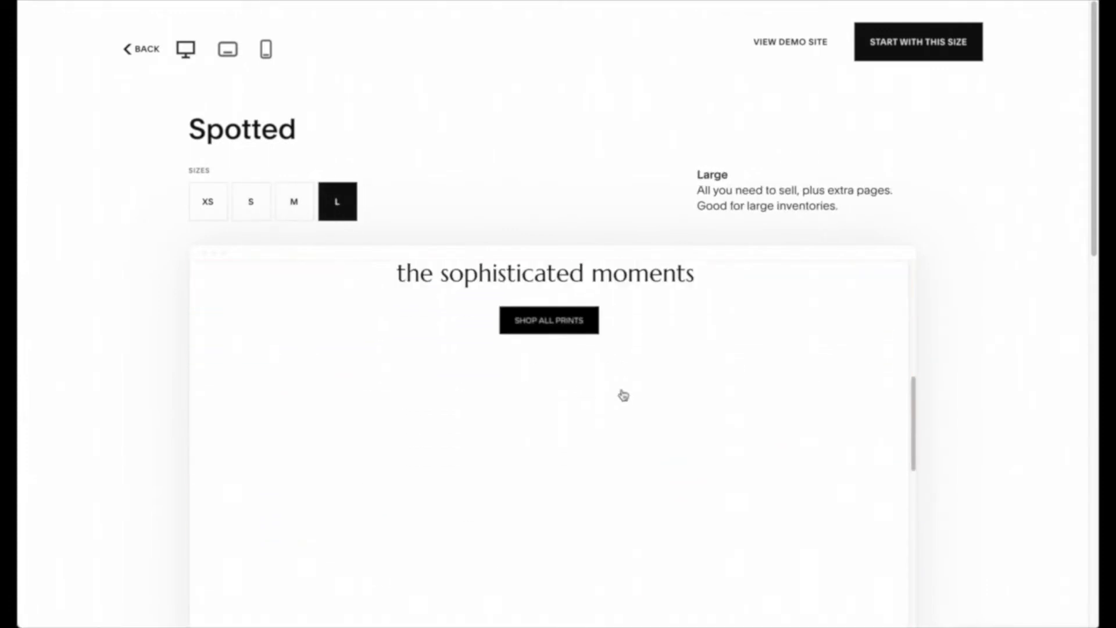
scroll(683, 379, down, 15)
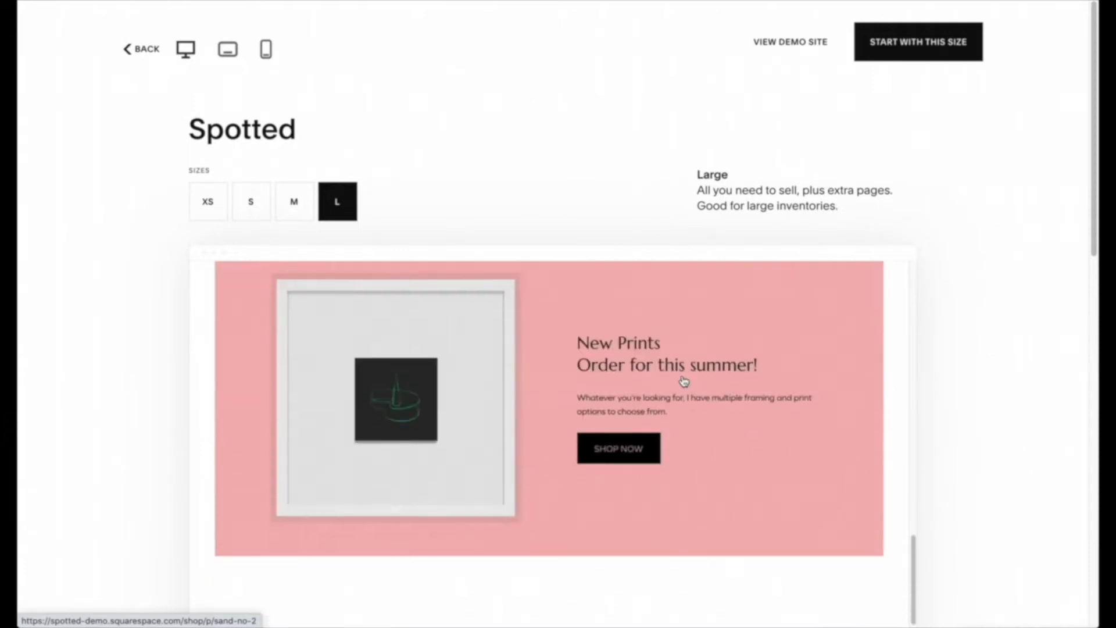
scroll(681, 384, down, 10)
Start the site with the Medium size of the Spotted template and sign up for an account using the email option.
click(294, 201)
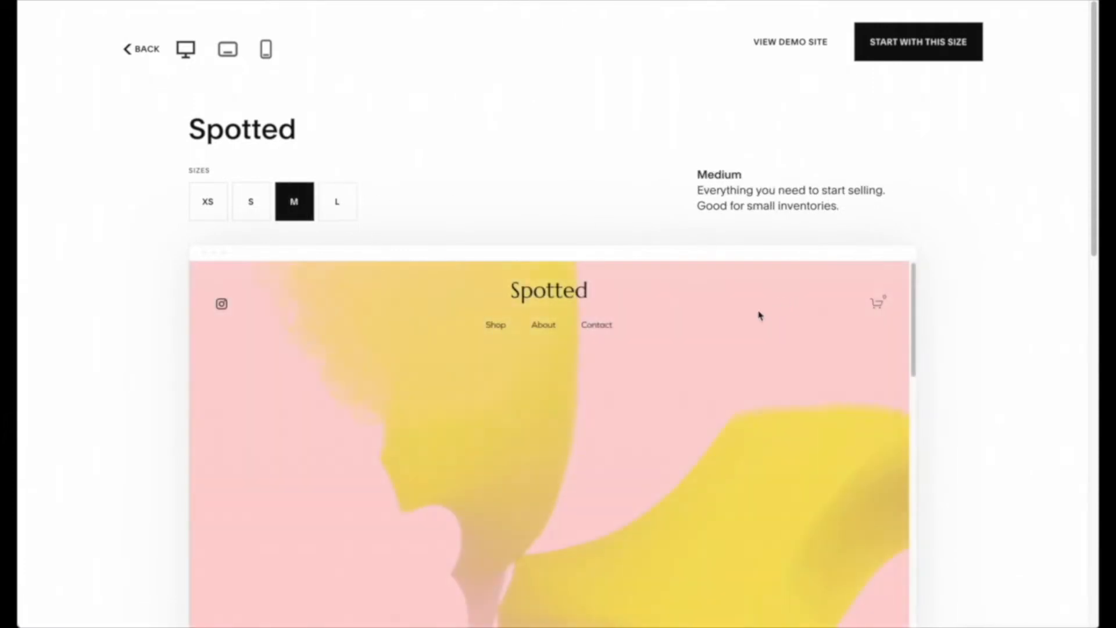
right_click(759, 315)
click(929, 216)
click(927, 44)
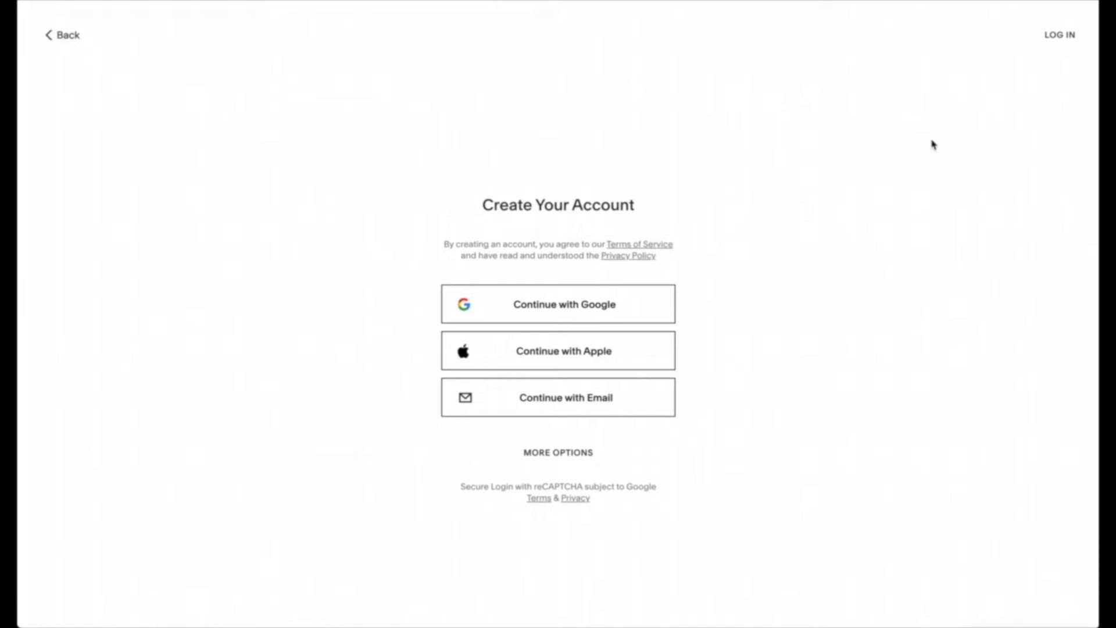
click(567, 416)
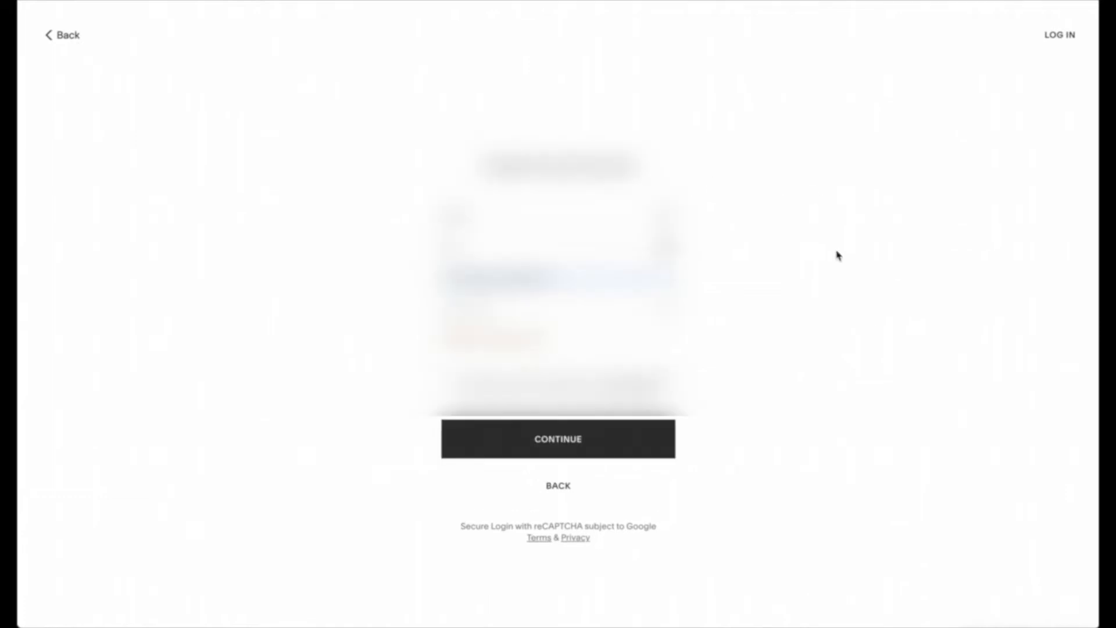
click(538, 452)
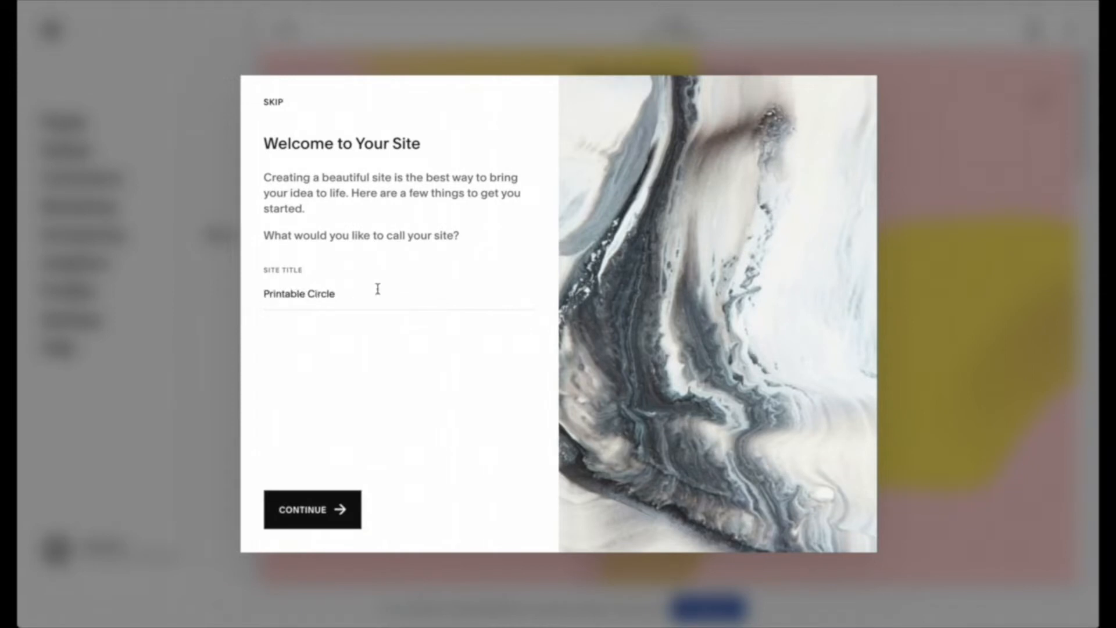
Submit Printable Circle as the site title and advance through the welcome tour.
click(336, 521)
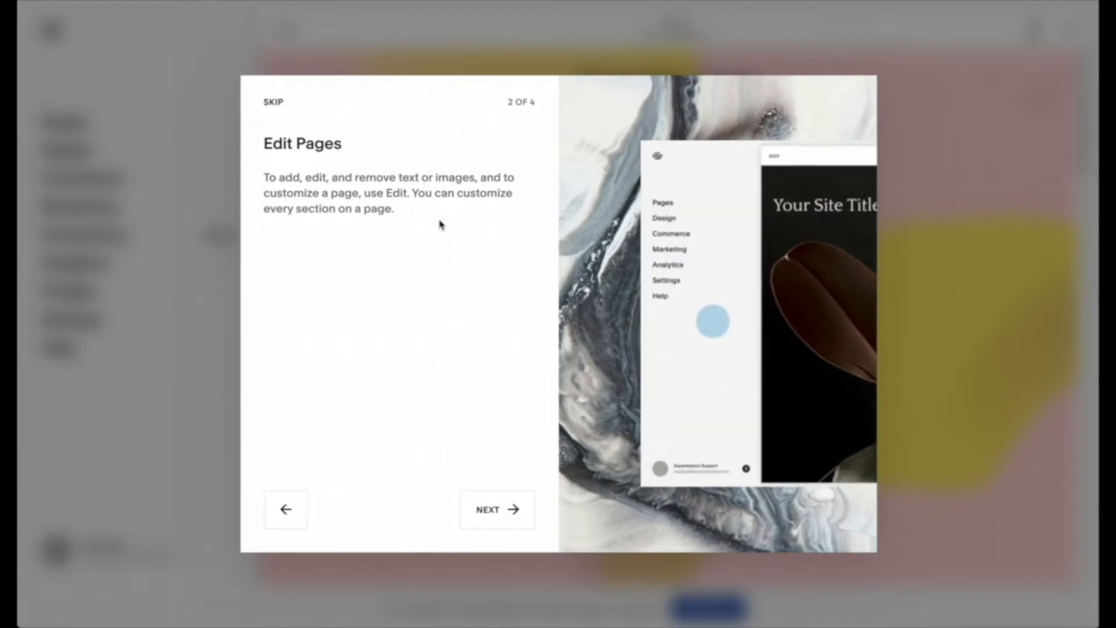
click(502, 518)
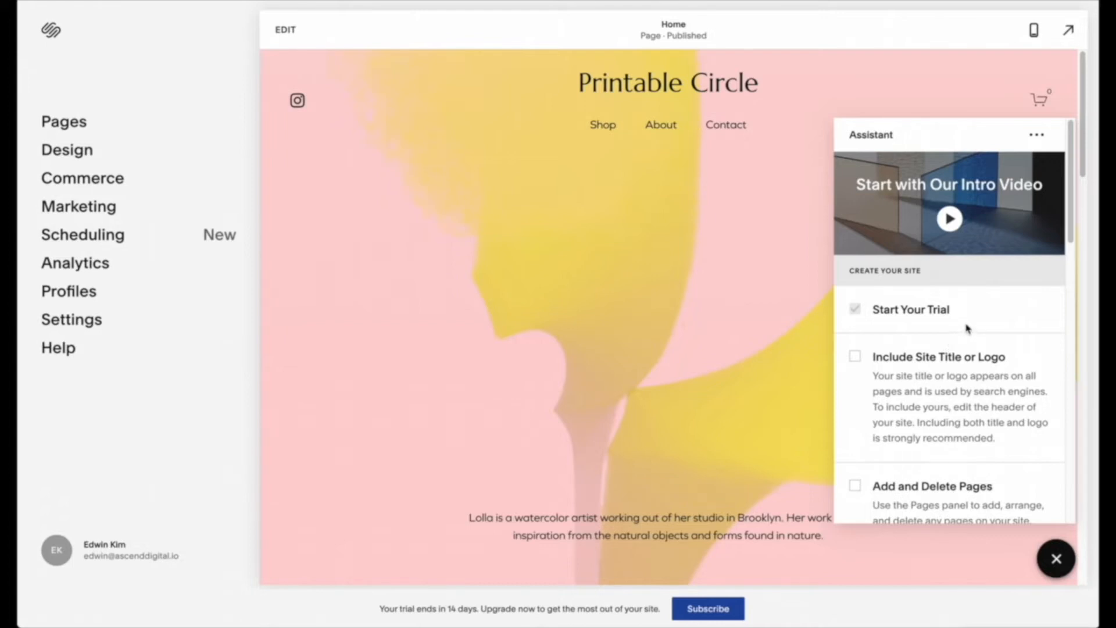
Review the Assistant's site setup checklist from Create Your Site down to Launch Your Site.
scroll(1016, 361, down, 1)
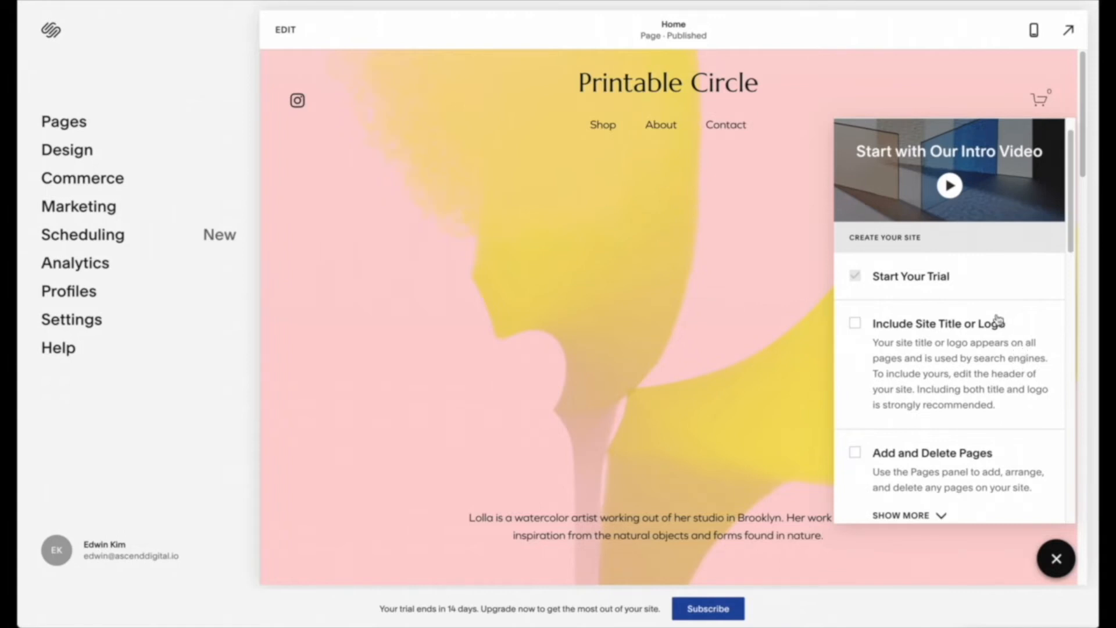
scroll(1013, 342, down, 2)
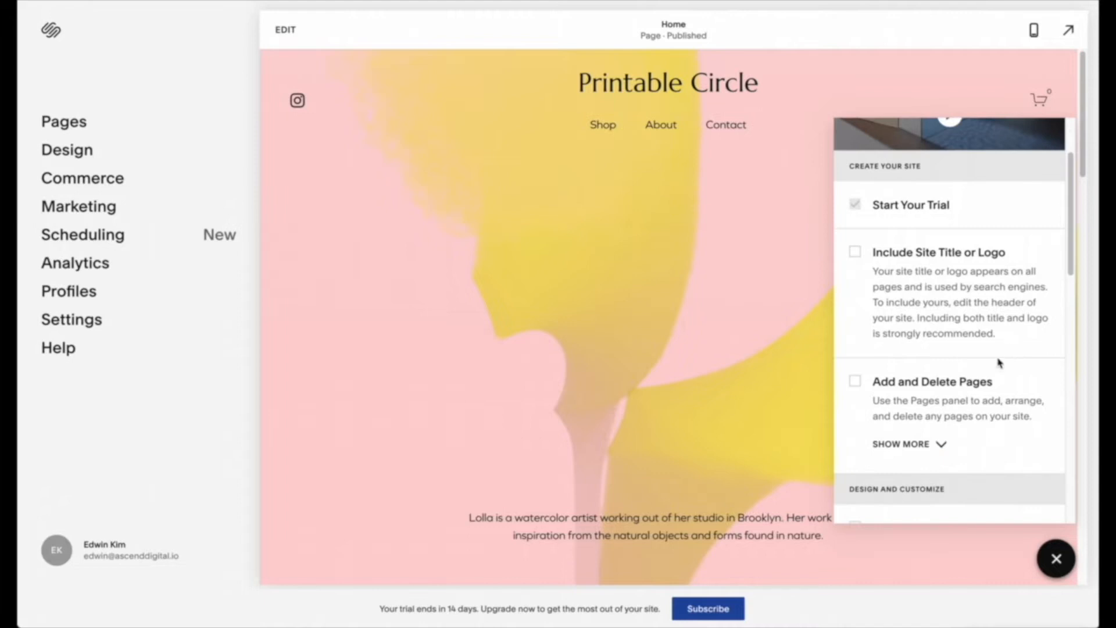
scroll(989, 396, down, 3)
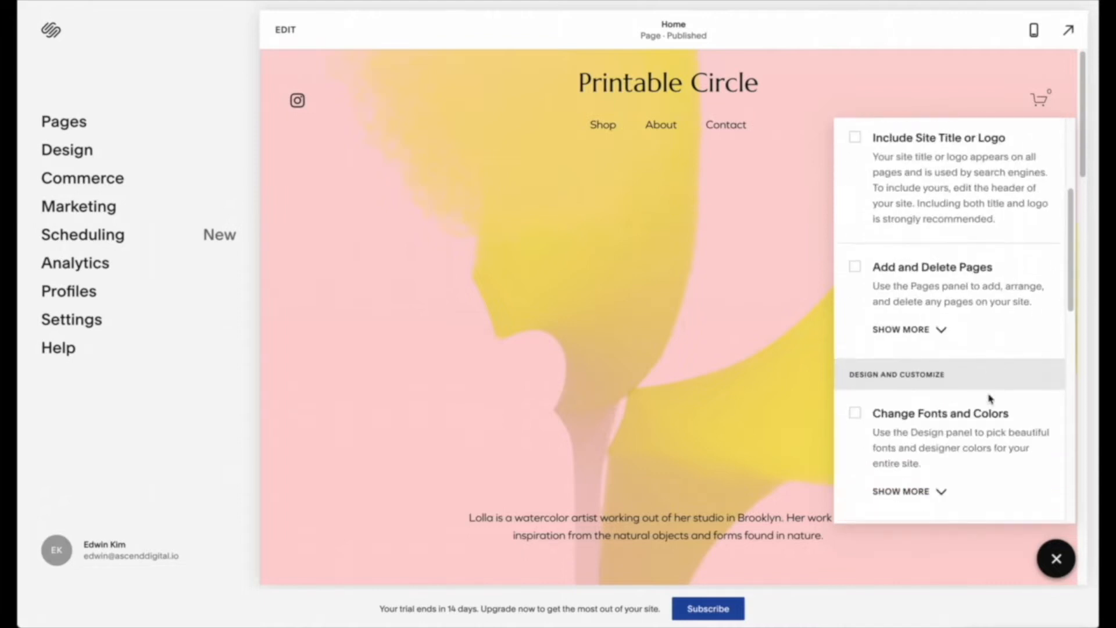
scroll(1067, 271, down, 3)
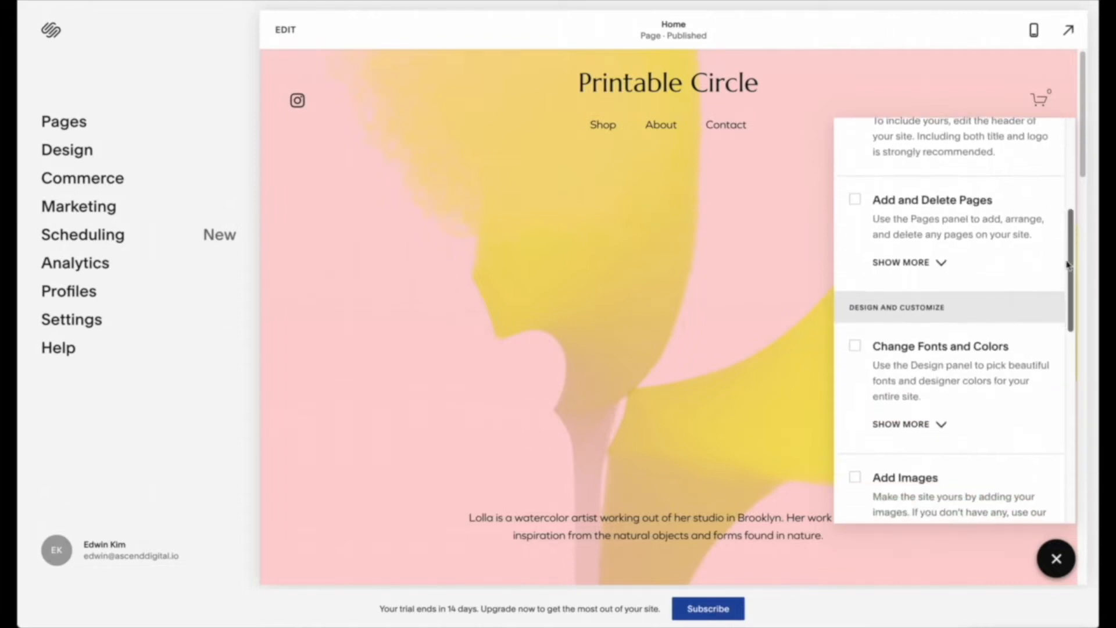
drag(1067, 271, 1059, 315)
drag(1061, 324, 1061, 439)
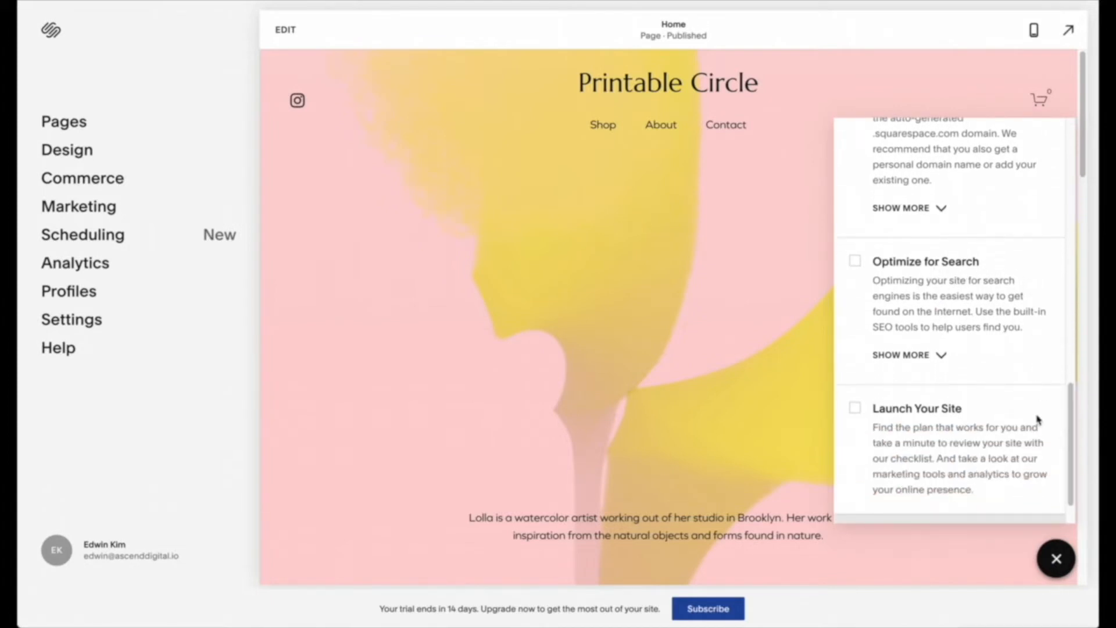
scroll(1068, 463, down, 1)
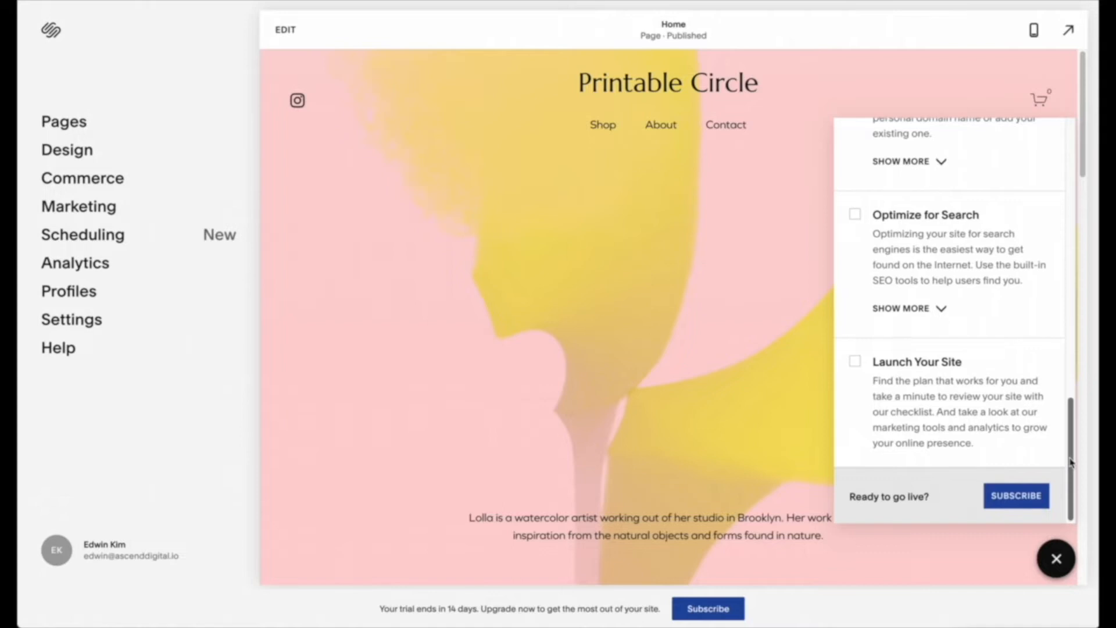
scroll(1070, 460, up, 1)
drag(1070, 458, 1071, 433)
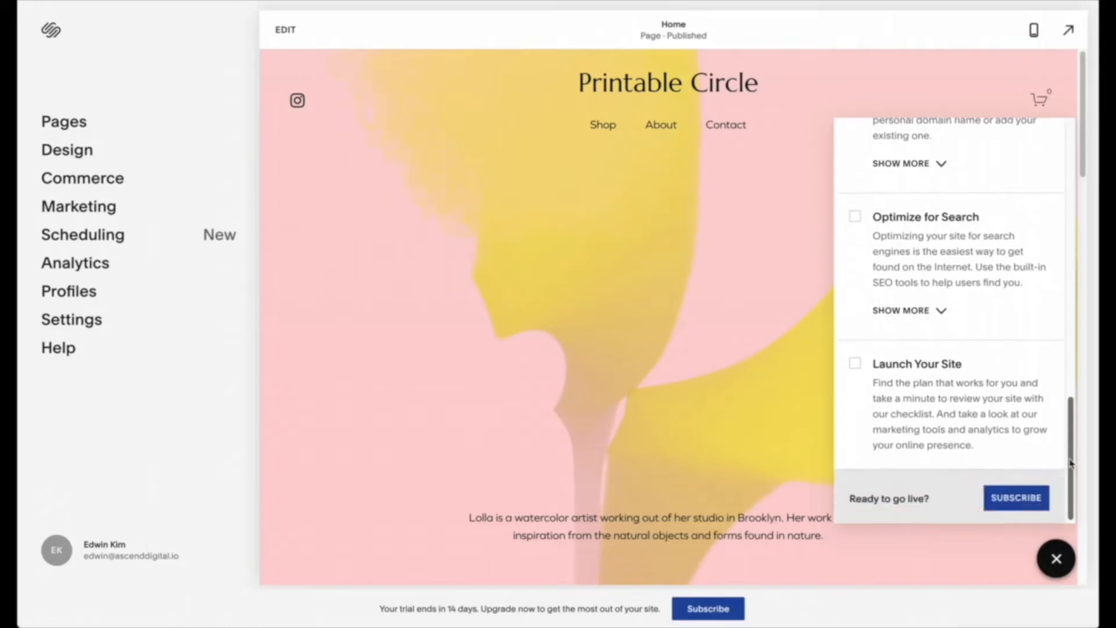
scroll(1071, 463, up, 4)
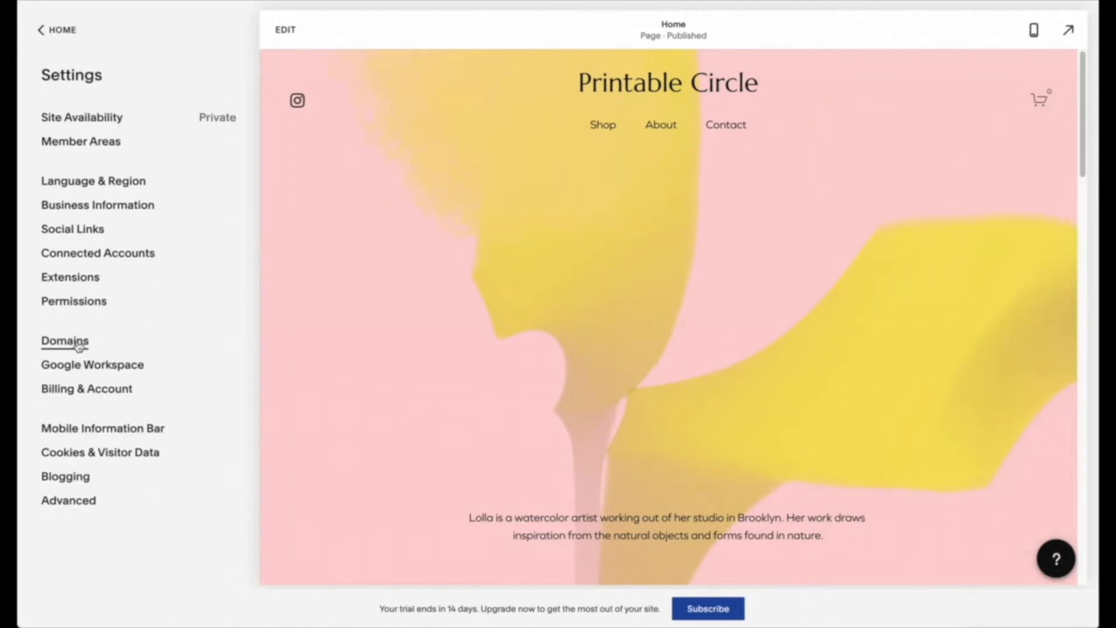
Open the site's domain settings, start getting a domain, and check the printablecircle.com offer on Namecheap.
click(39, 30)
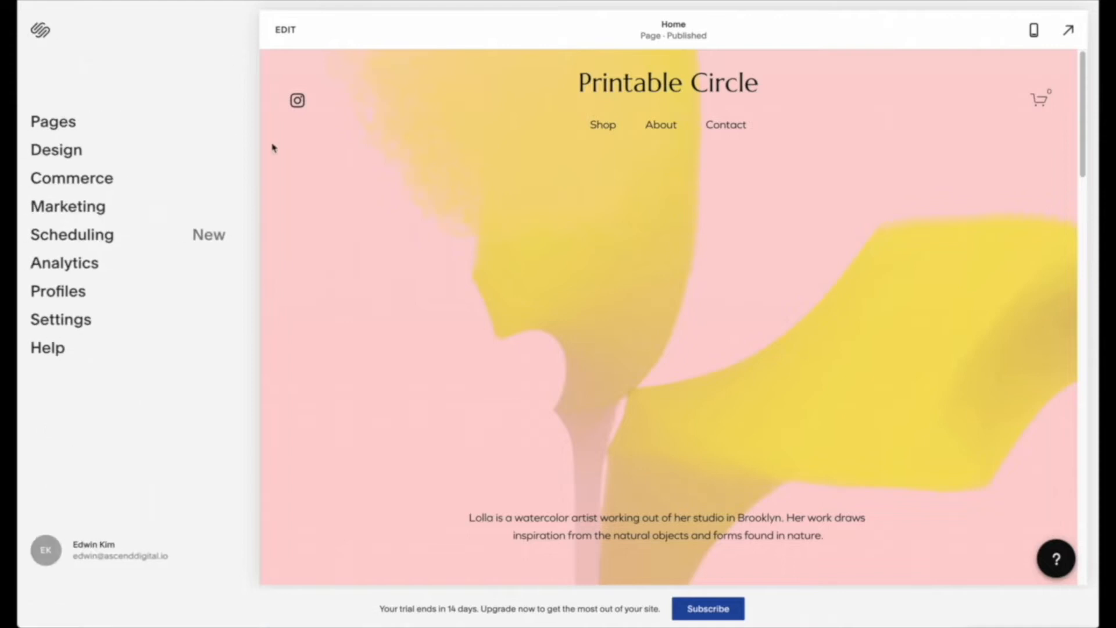
click(60, 319)
click(83, 342)
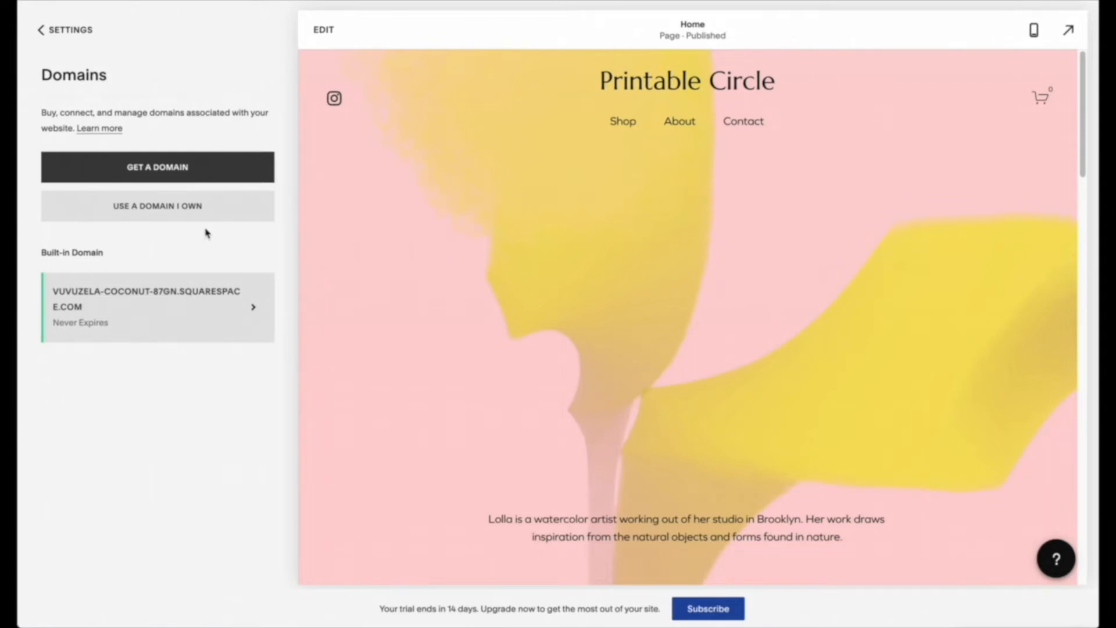
click(207, 171)
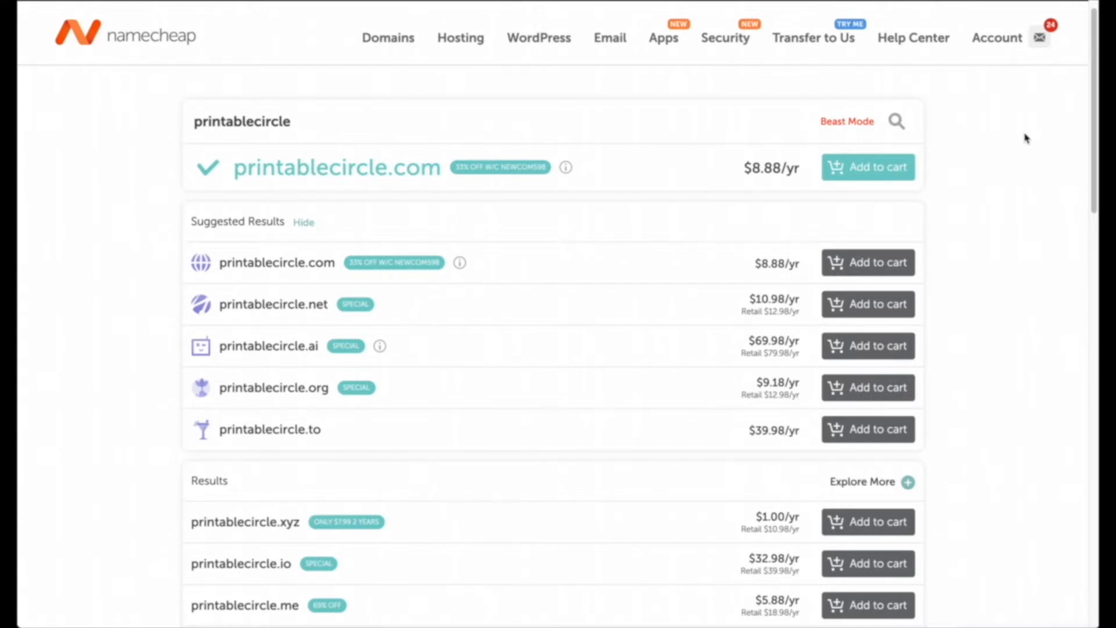
mouse_move(565, 167)
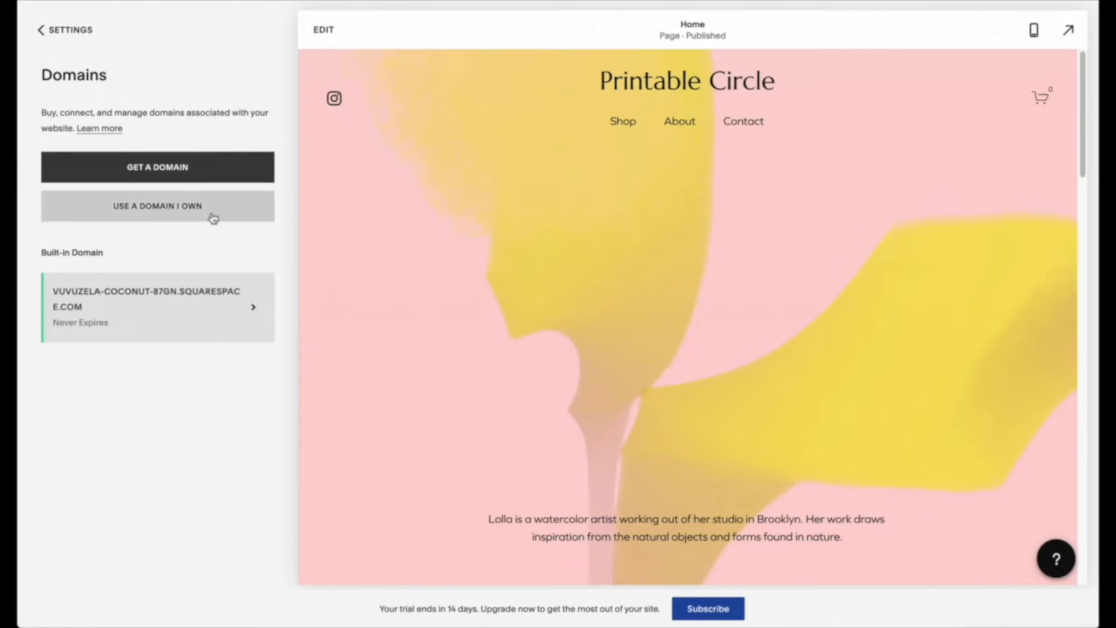
Connect the third-party domain printablecircle.com to the site with Namecheap as the provider.
click(213, 218)
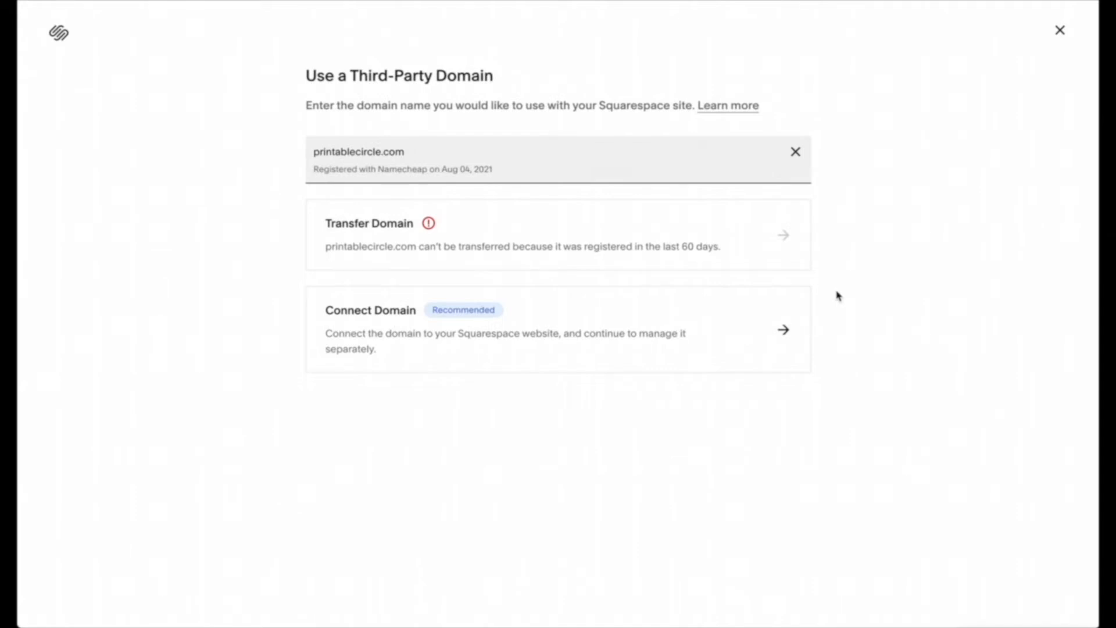
click(450, 315)
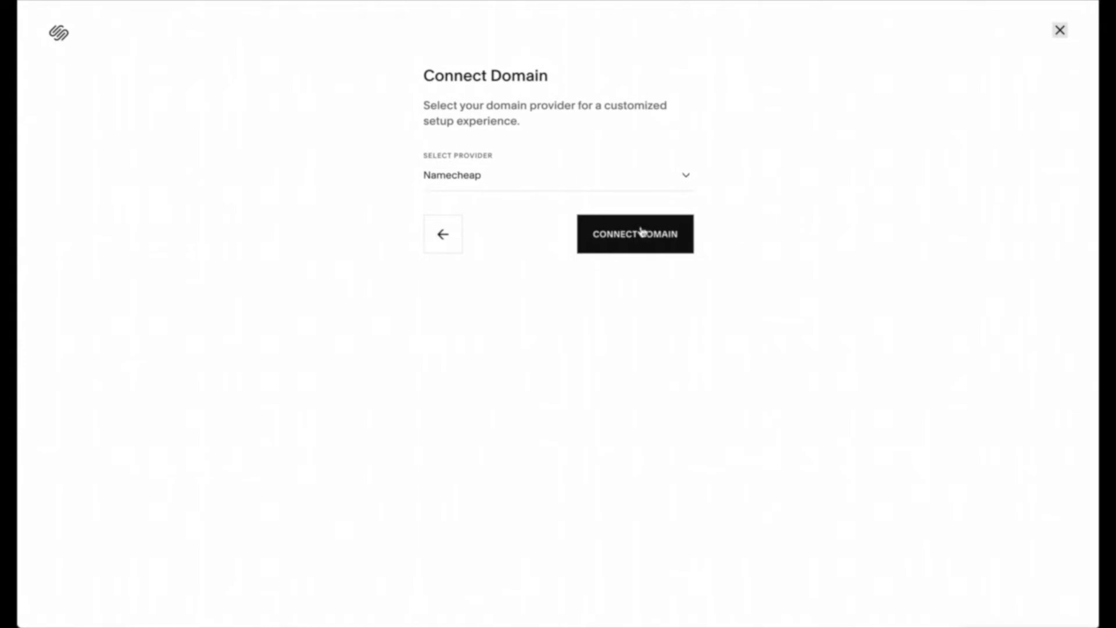
click(669, 238)
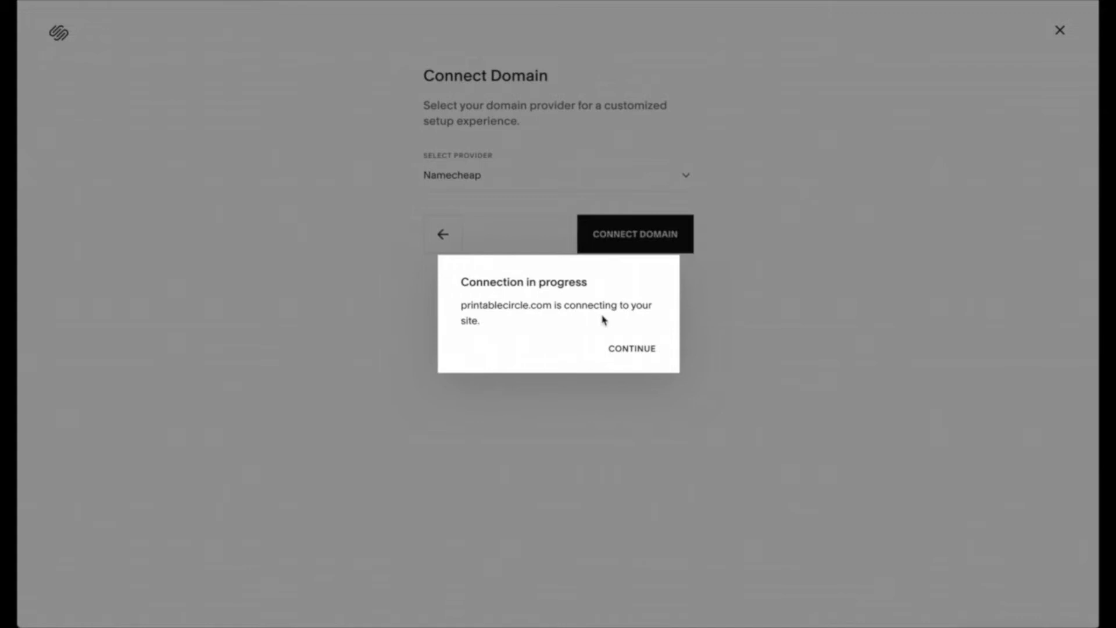
click(621, 349)
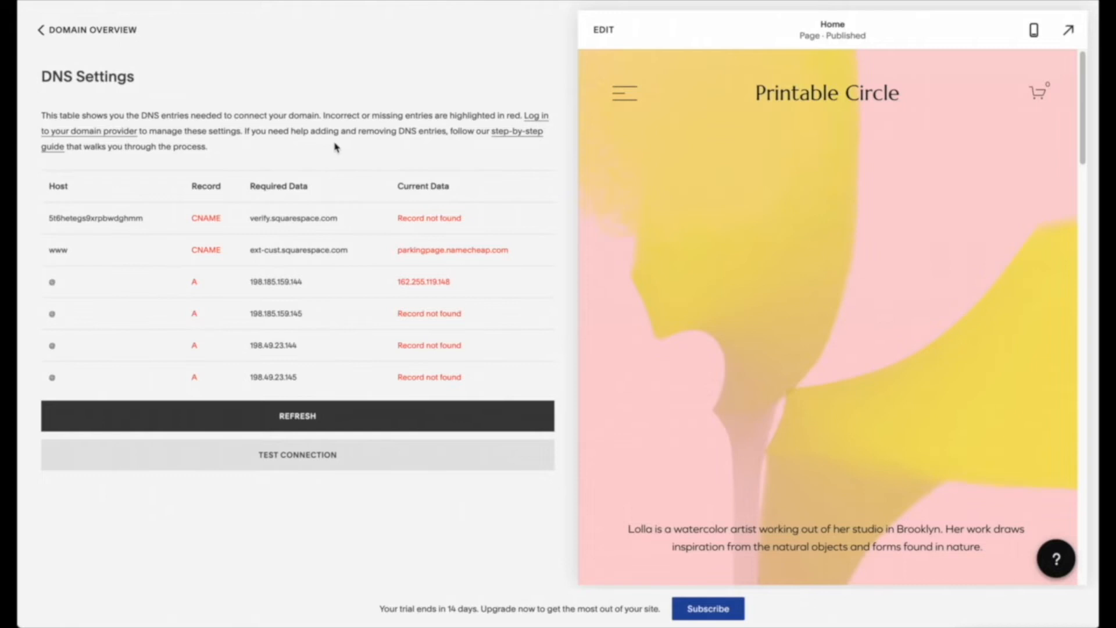
Open the step-by-step guide for connecting a Namecheap domain and examine its instructions on logging into Namecheap and adding A records.
click(521, 137)
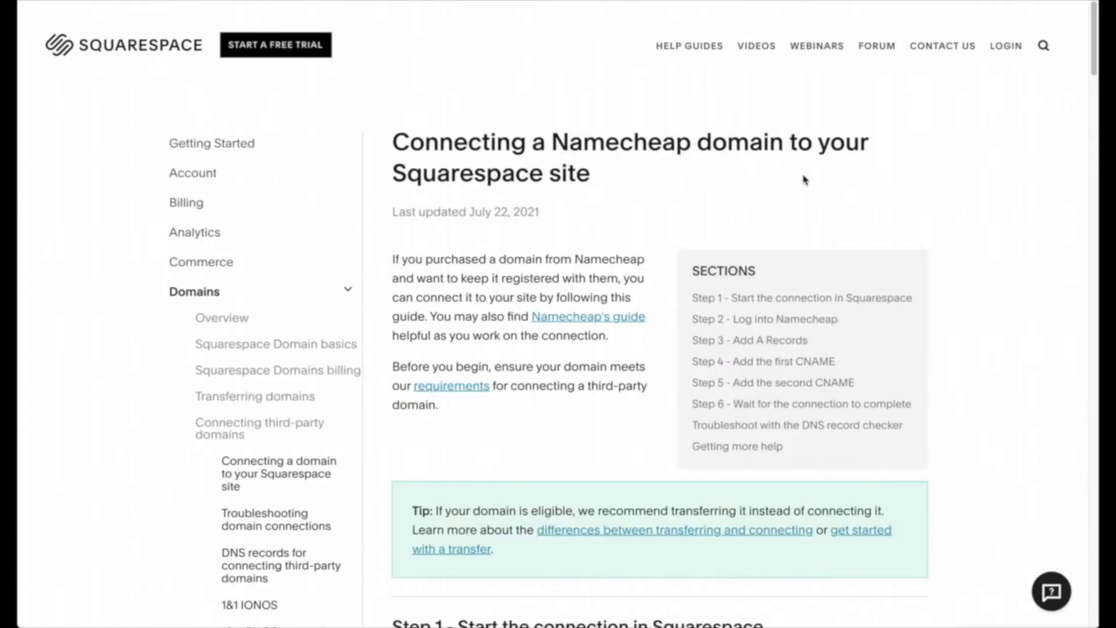
scroll(806, 180, down, 6)
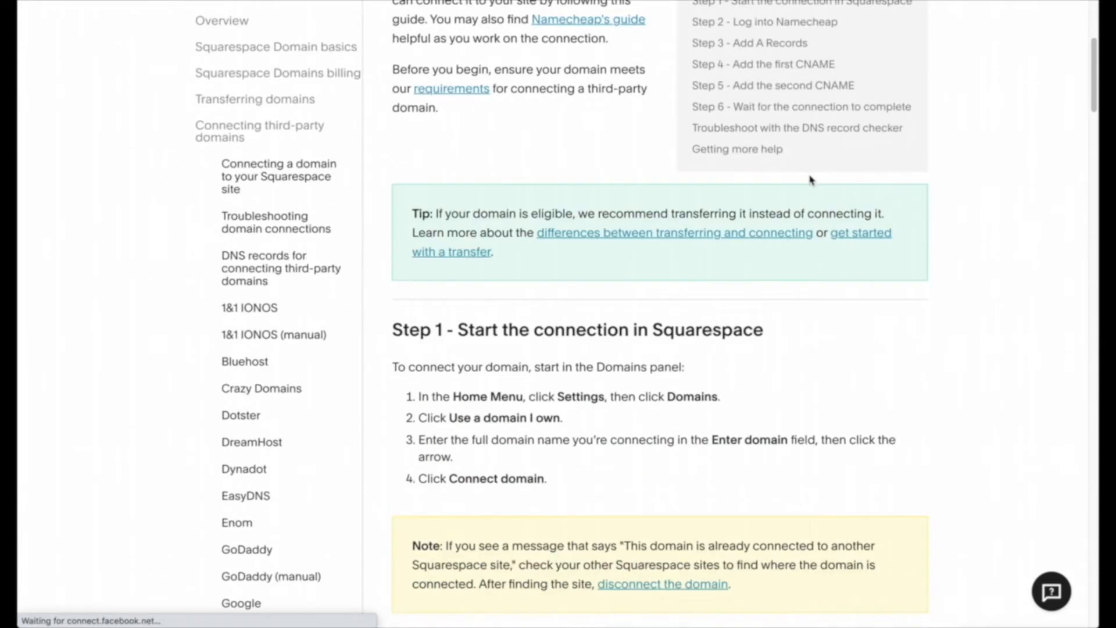
scroll(668, 273, down, 8)
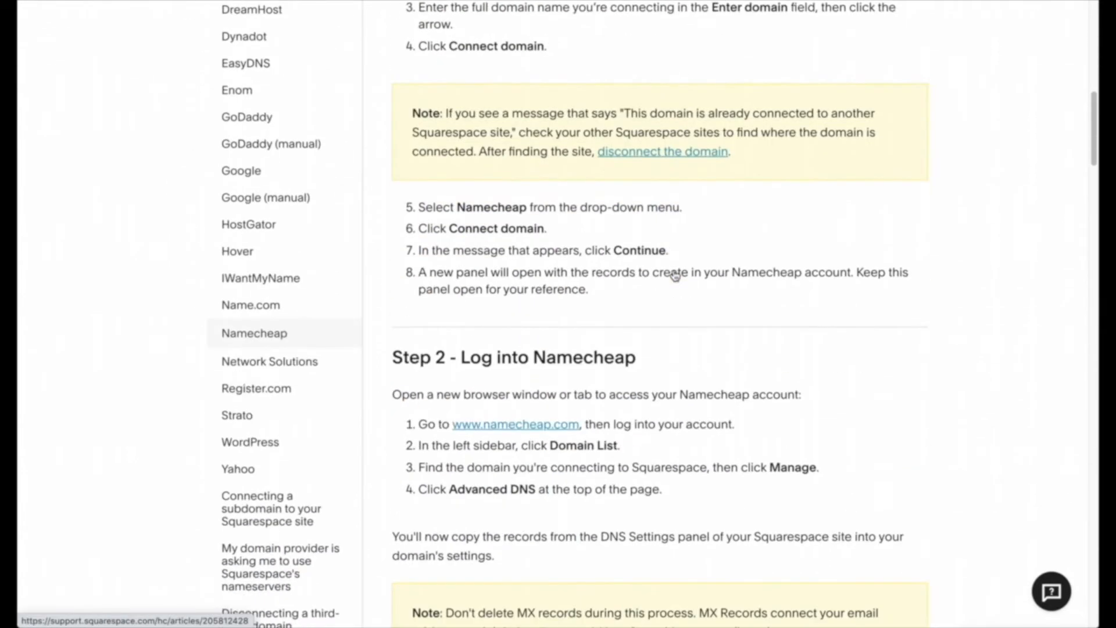
scroll(677, 266, down, 1)
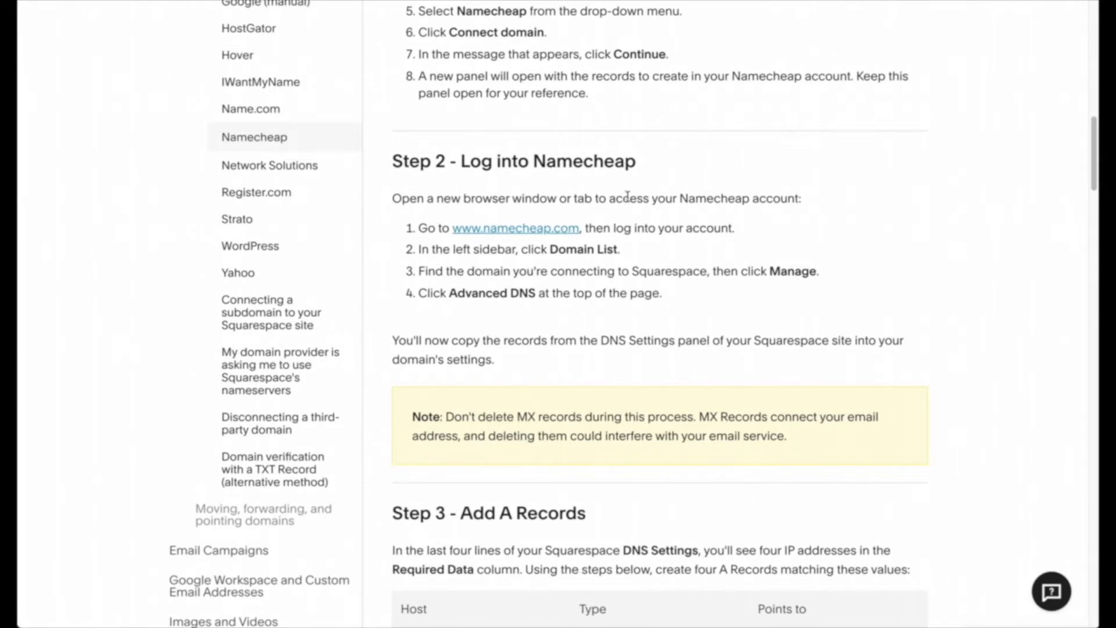
scroll(761, 216, down, 1)
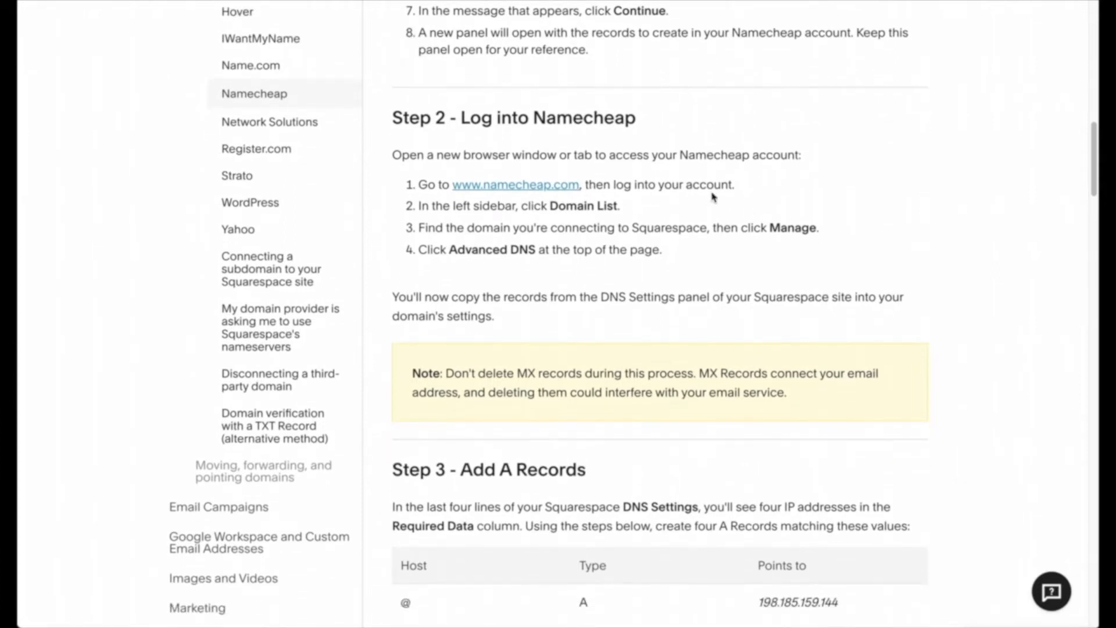
scroll(712, 197, down, 2)
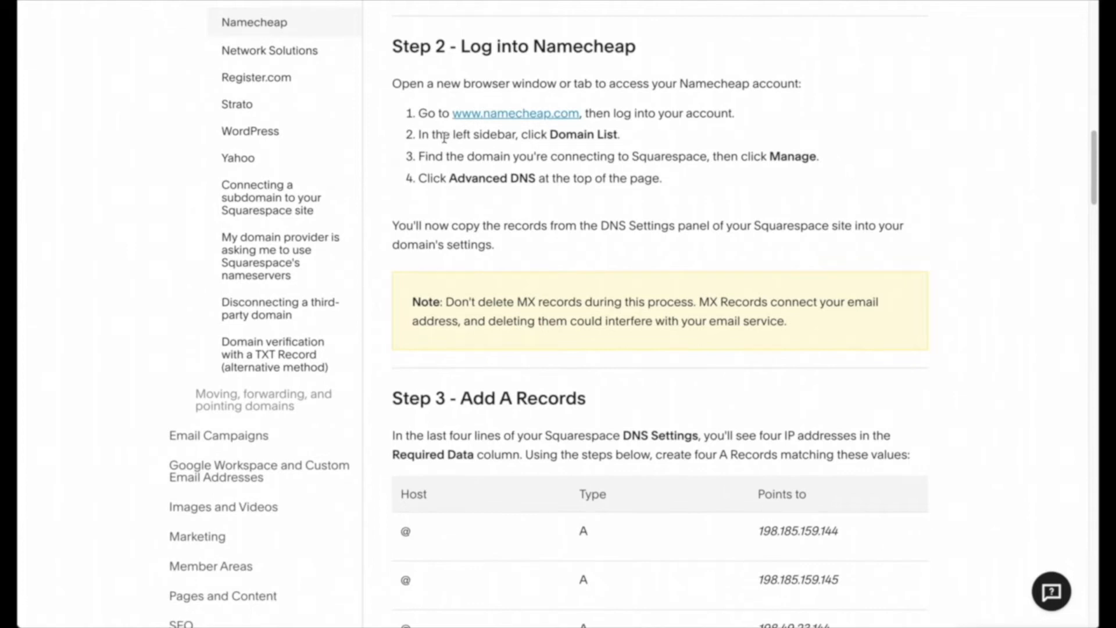
drag(640, 140, 565, 135)
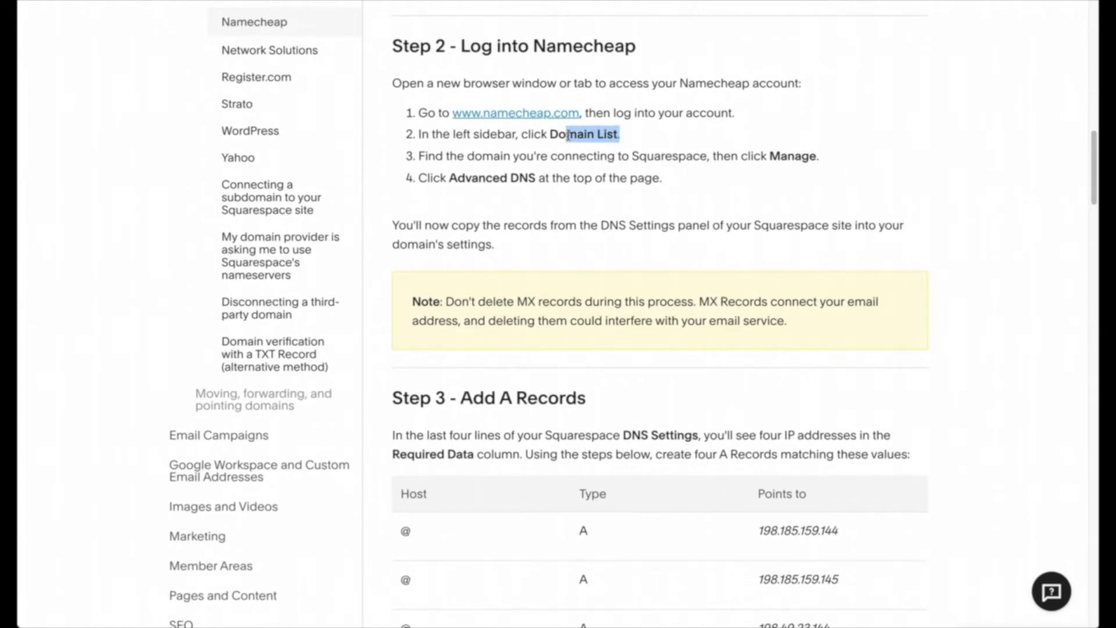
click(440, 156)
drag(440, 156, 824, 158)
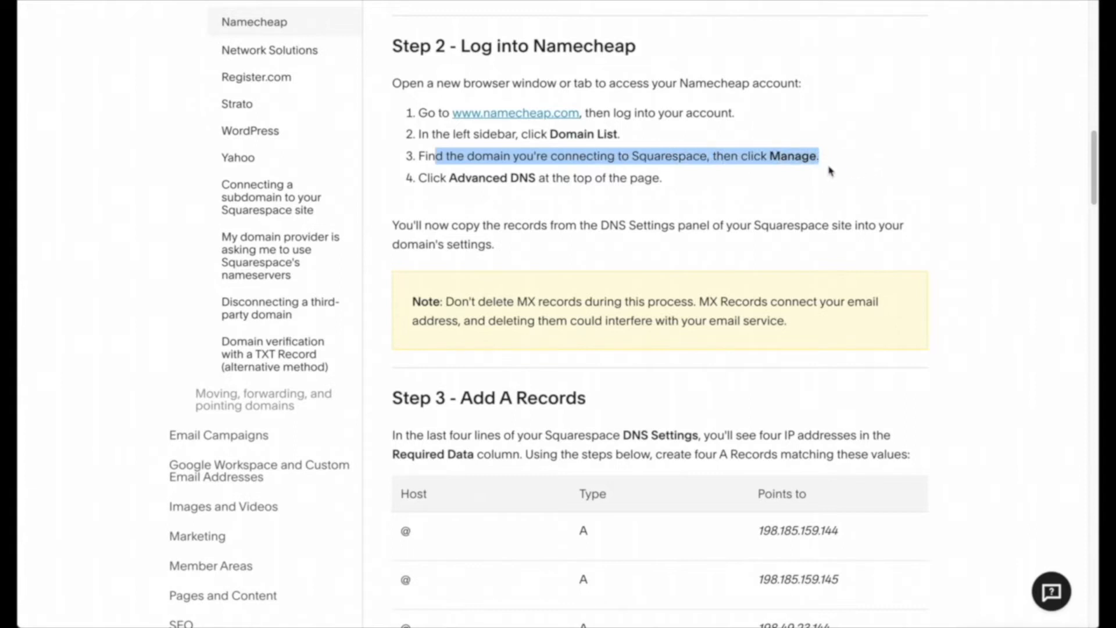
drag(419, 181, 685, 196)
scroll(685, 196, down, 3)
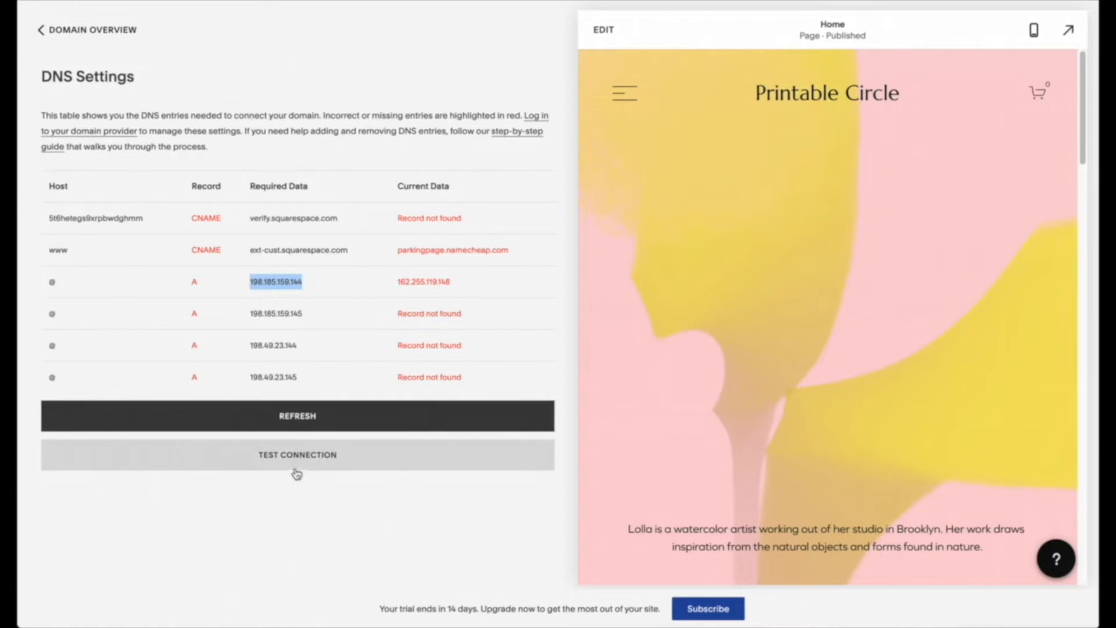
Refresh the required DNS entries, test the domain connection, and leave the DNS settings.
click(316, 421)
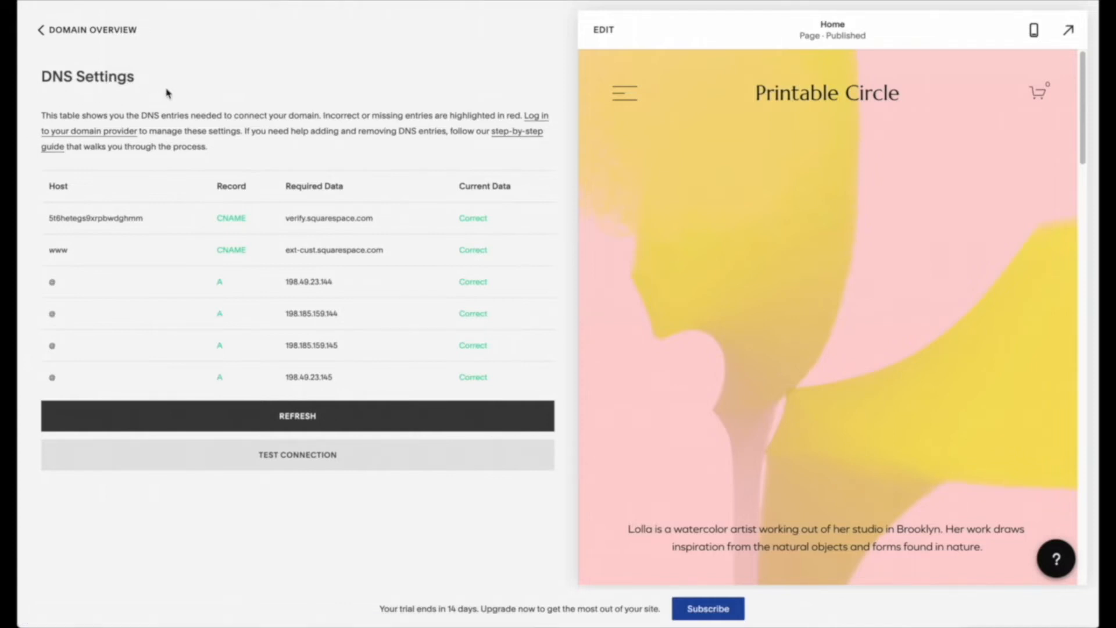
click(299, 459)
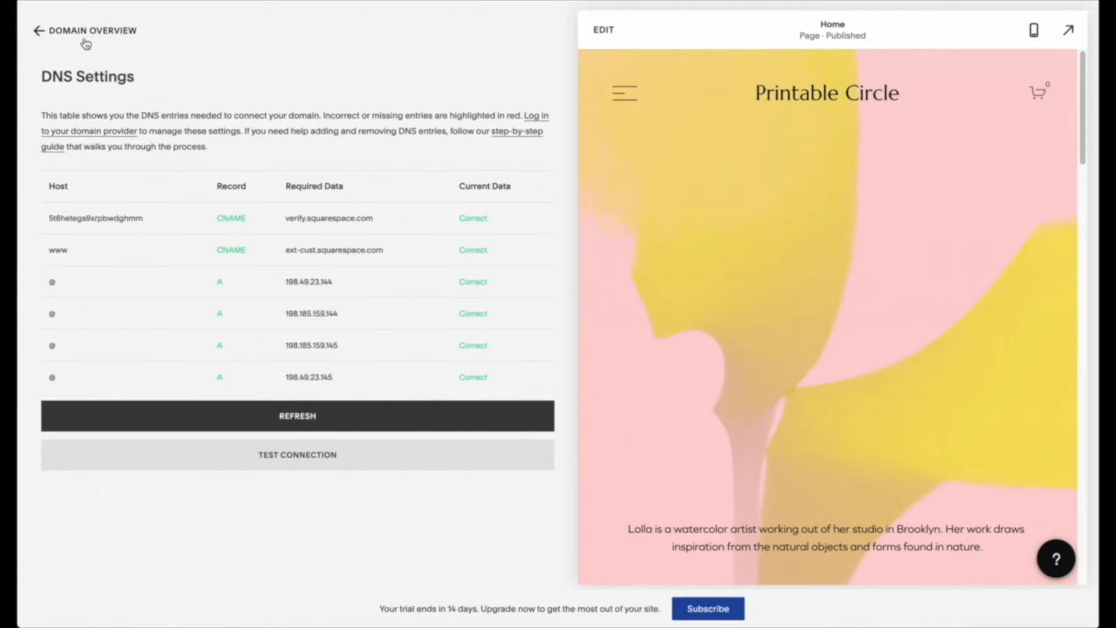
click(64, 36)
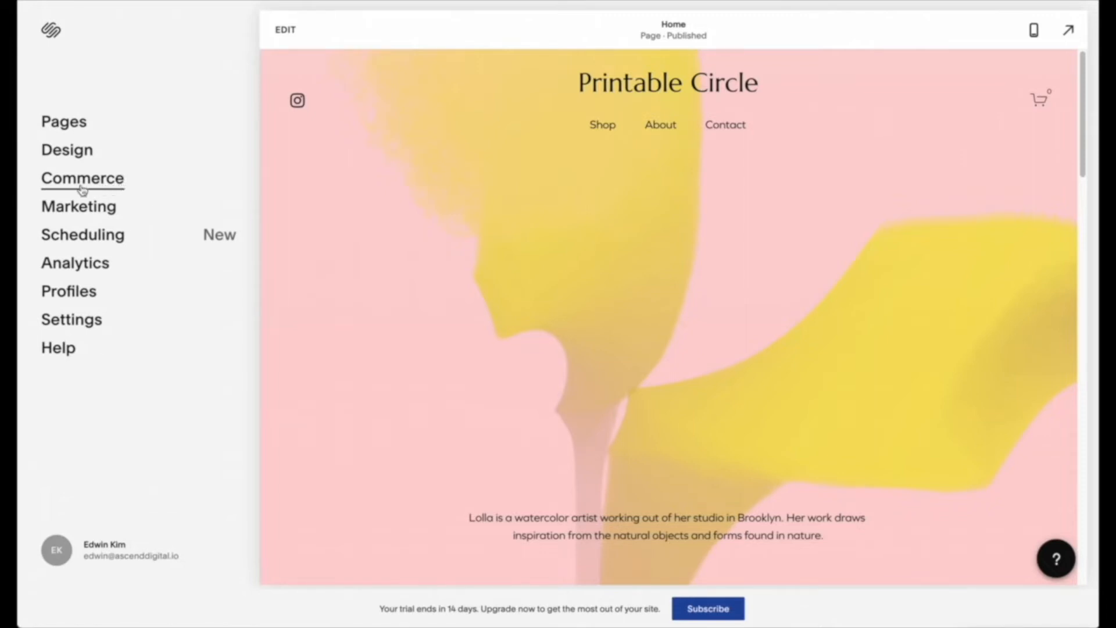
Start the Commerce store setup and answer Already Selling, with Social Media, Etsy and Other as current sales channels.
click(93, 186)
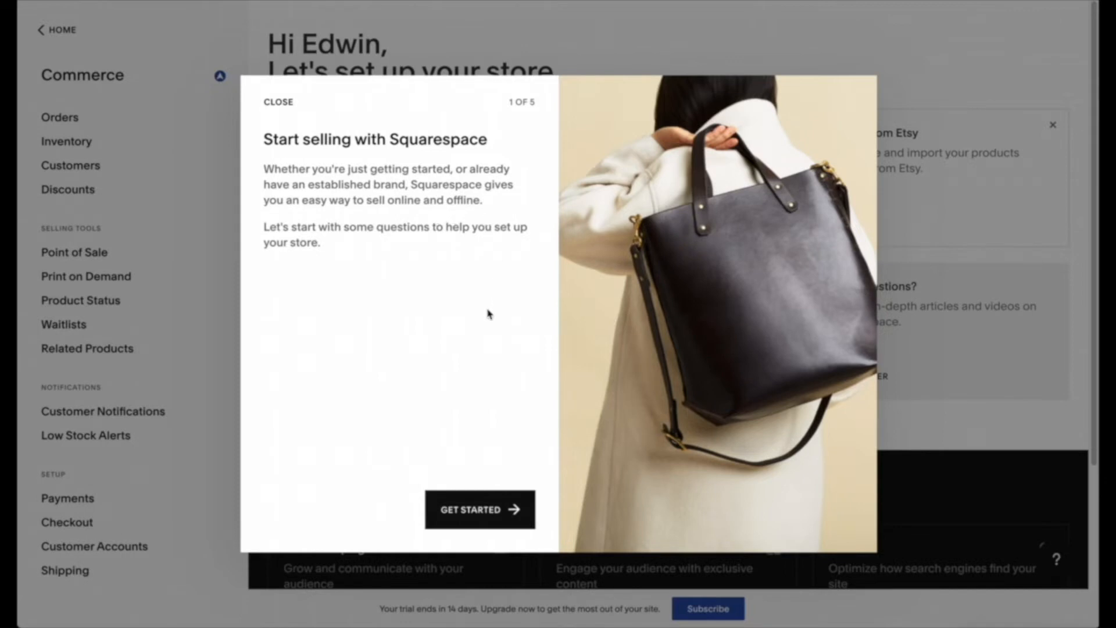
click(480, 517)
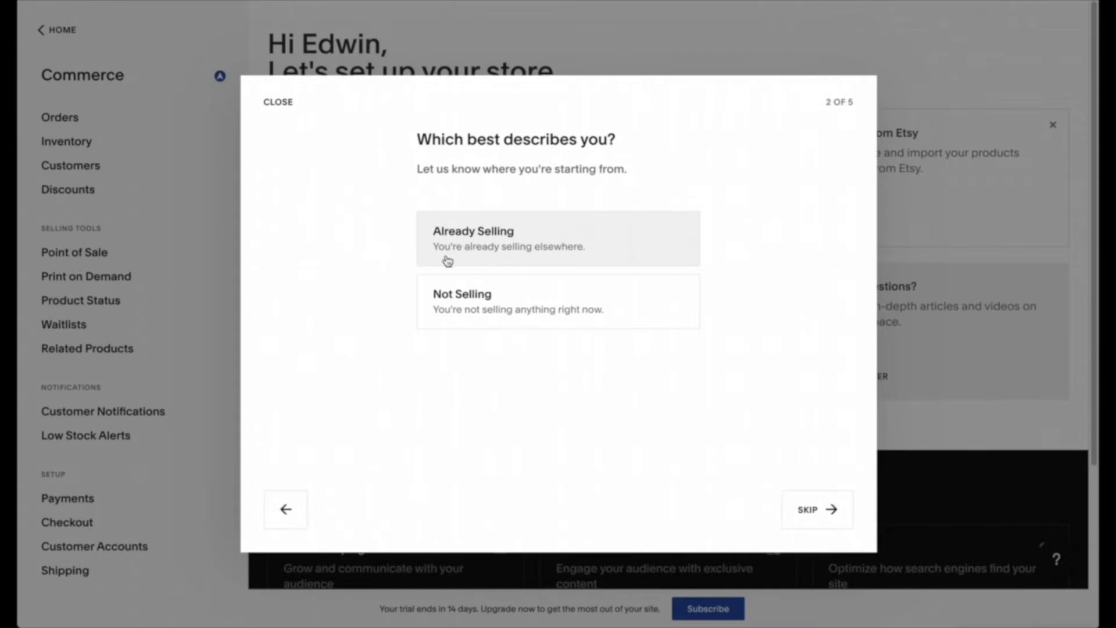
click(566, 251)
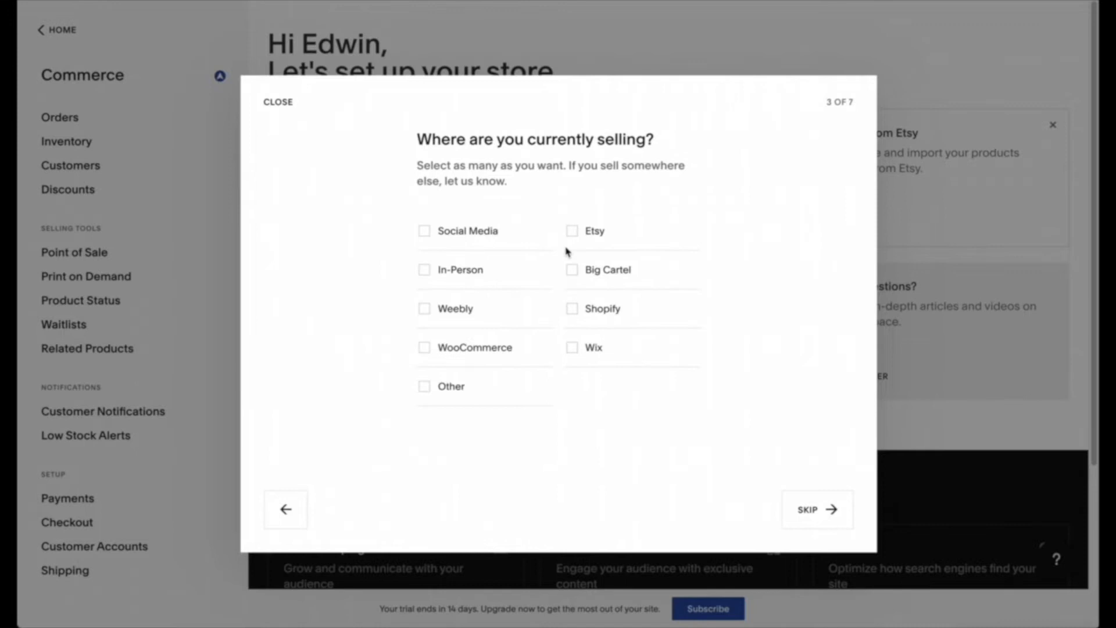
click(570, 233)
click(428, 235)
click(425, 393)
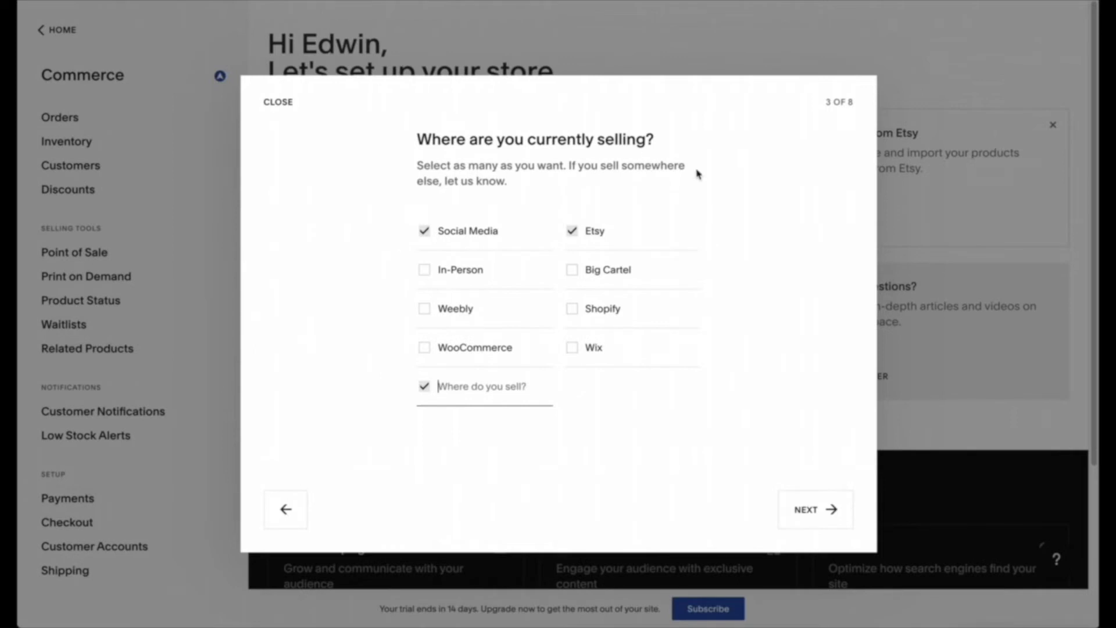
click(790, 513)
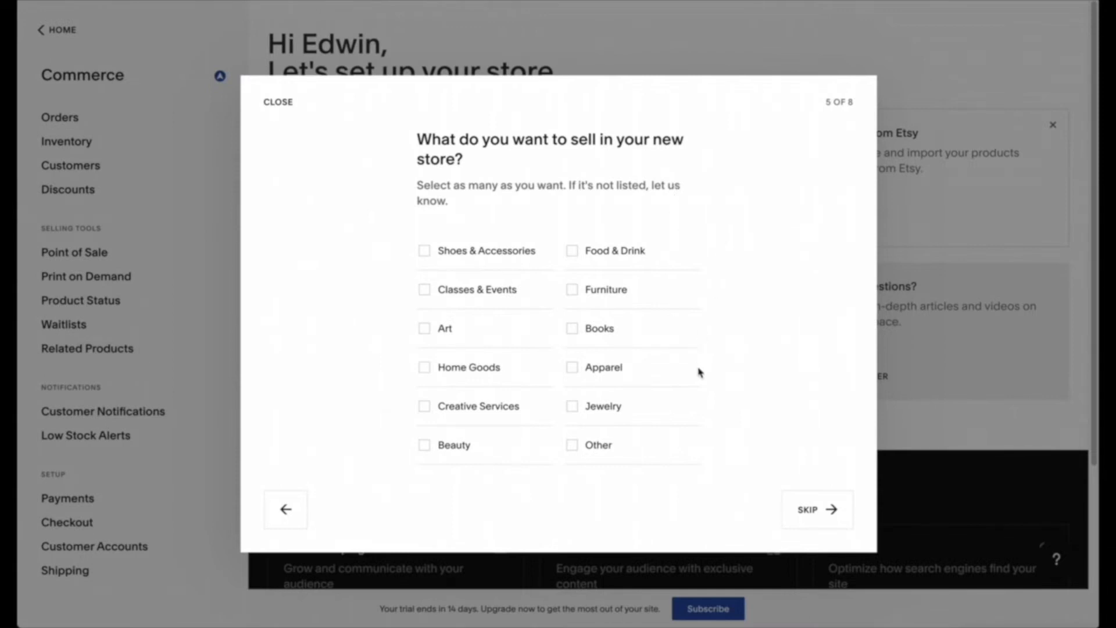
Answer the remaining store setup questions with Digital Downloads as the offering, Up to 10 products, and Create new products.
click(570, 456)
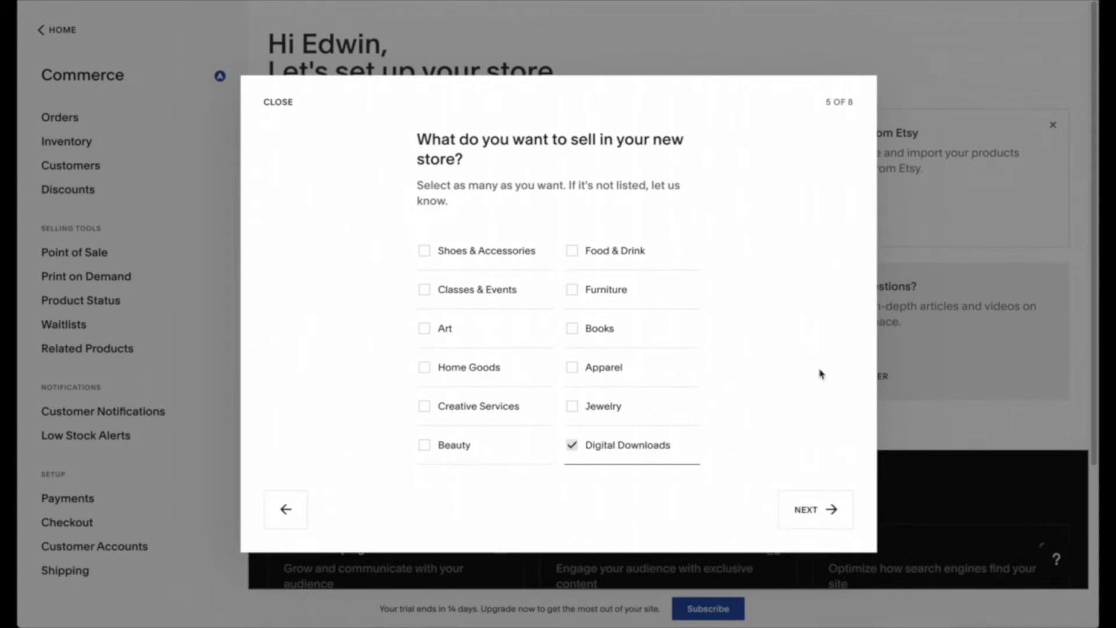
click(829, 511)
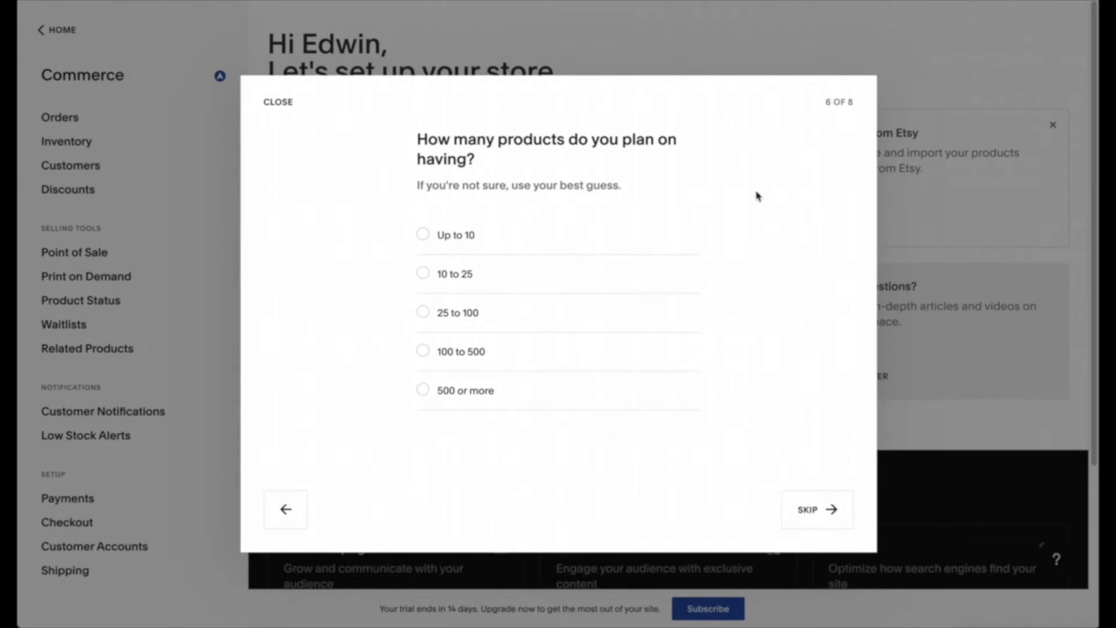
click(442, 238)
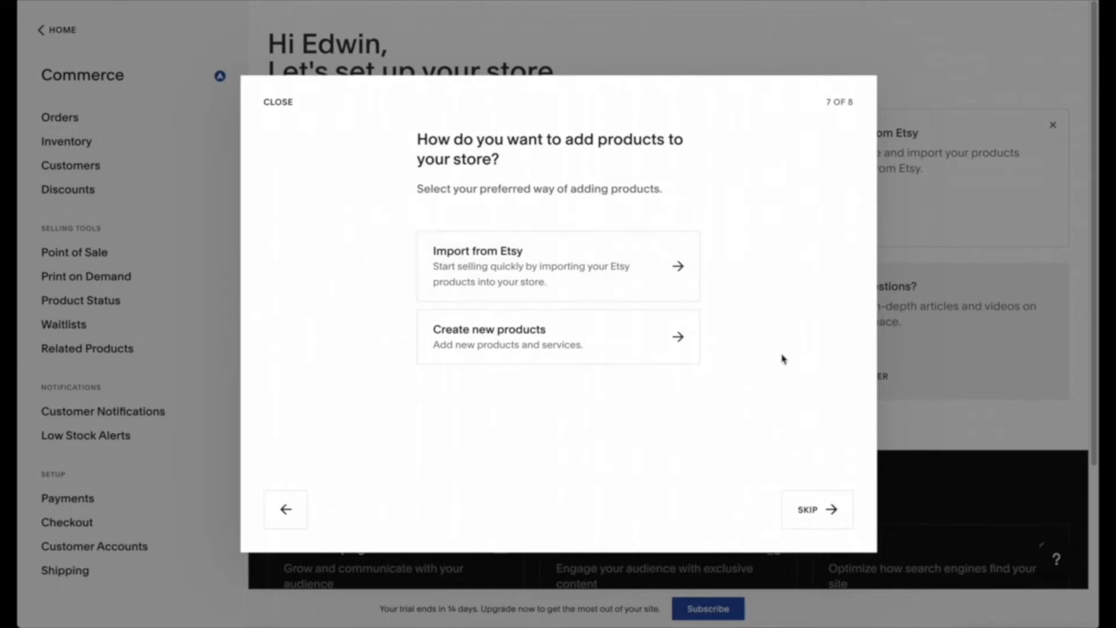
click(671, 358)
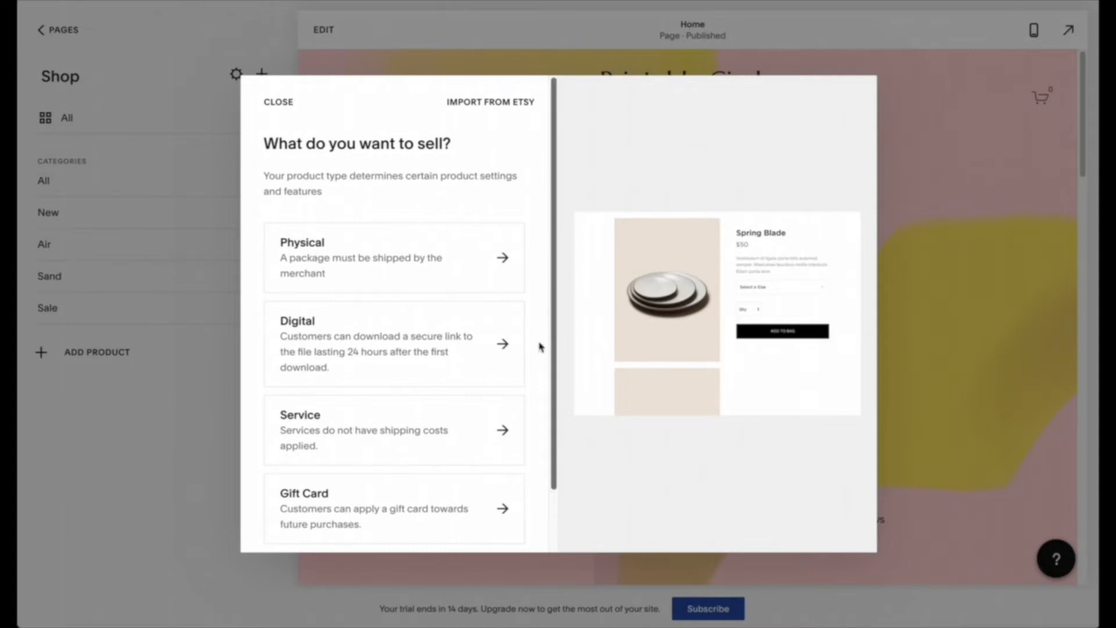
Create a digital product "To-Do List" with description "This to-do list will help you reach your goals and help you with your productivity. Get this digital download today!".
click(406, 366)
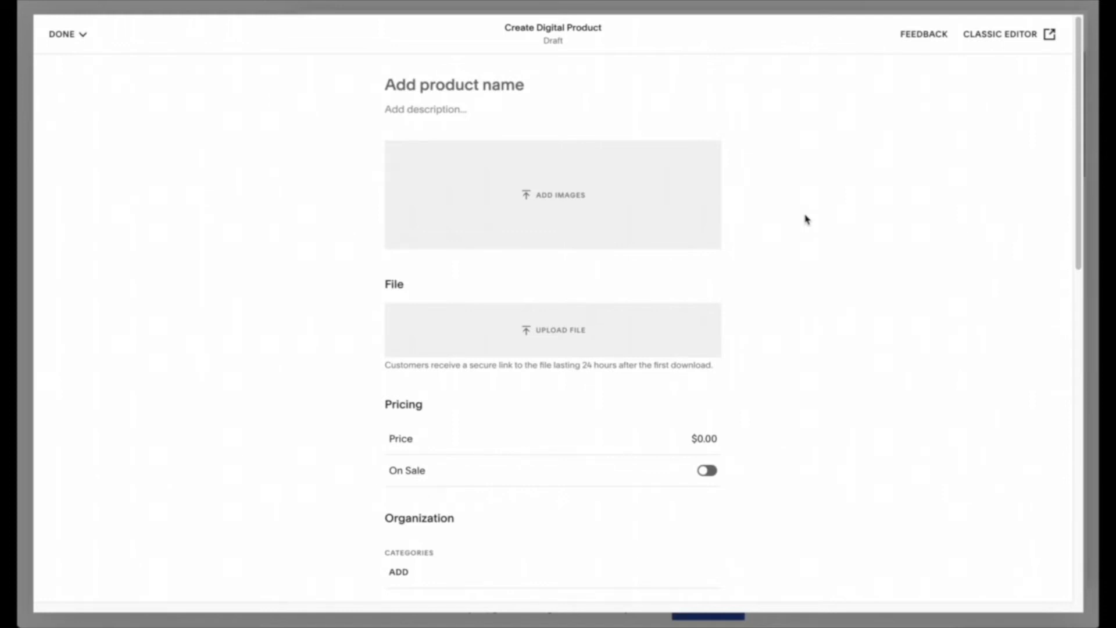
click(462, 87)
text(To-Do List)
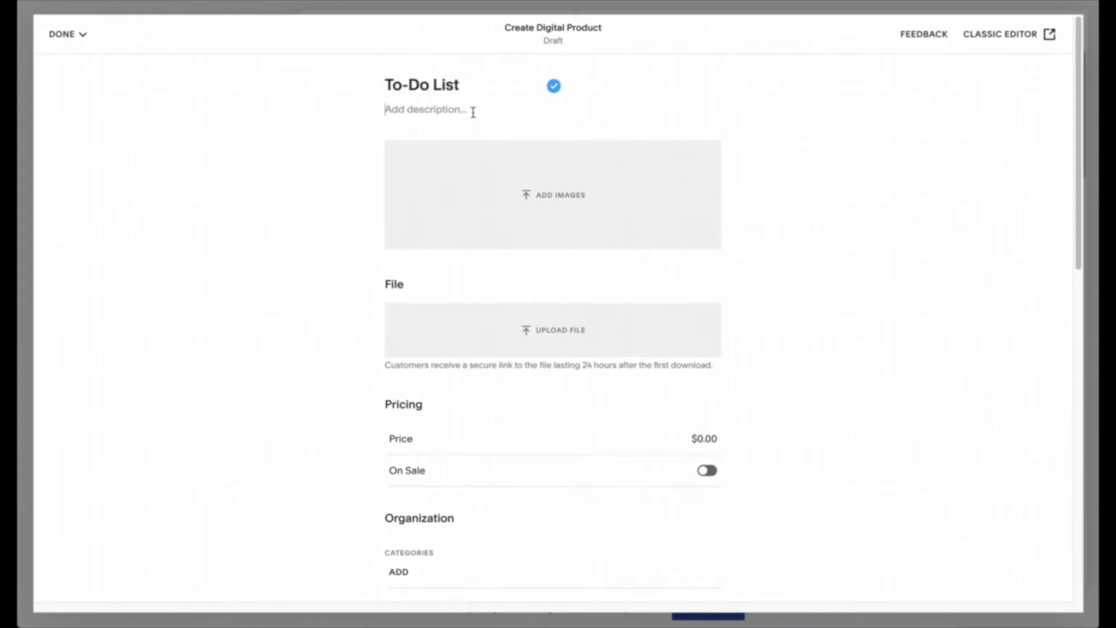
text(This to-do list will help you reach your goals and help you with your productivity. Get this digital download today!)
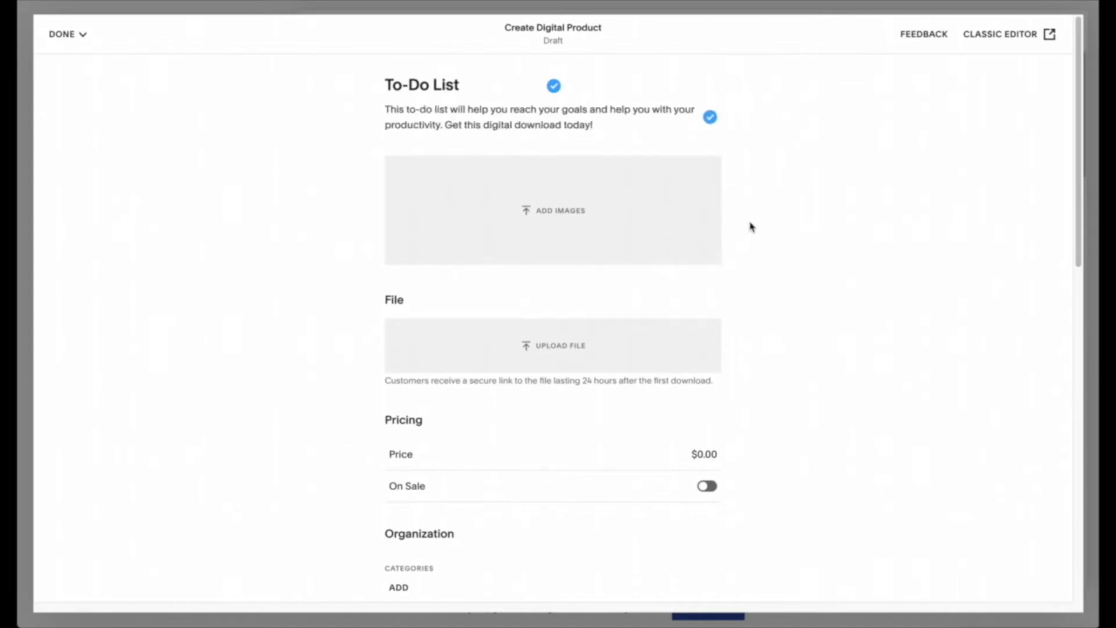
Upload the to-do list product image and the file to-do-list-png-pdf.zip, and set the price to $5.00.
click(637, 214)
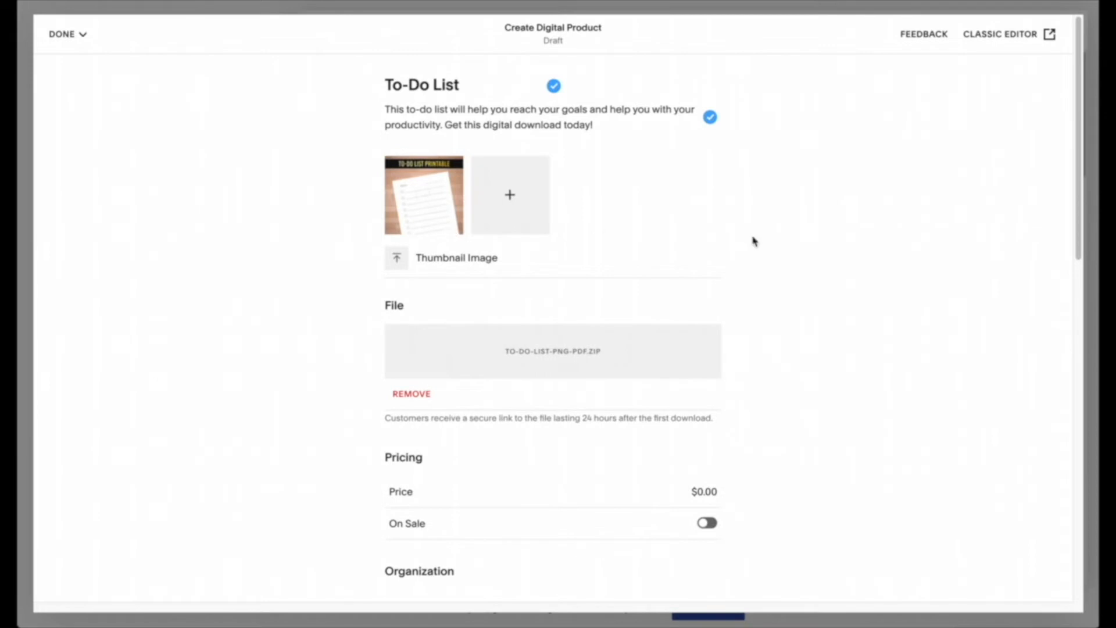
scroll(759, 241, down, 1)
scroll(767, 240, down, 1)
scroll(755, 244, down, 1)
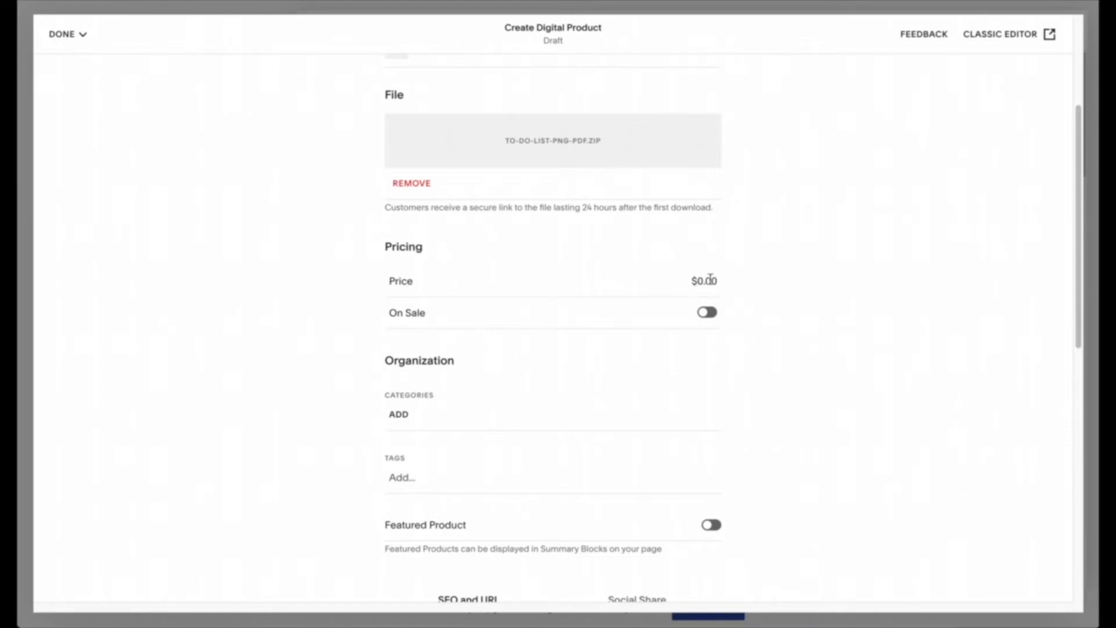
click(710, 280)
text(5)
scroll(695, 288, down, 1)
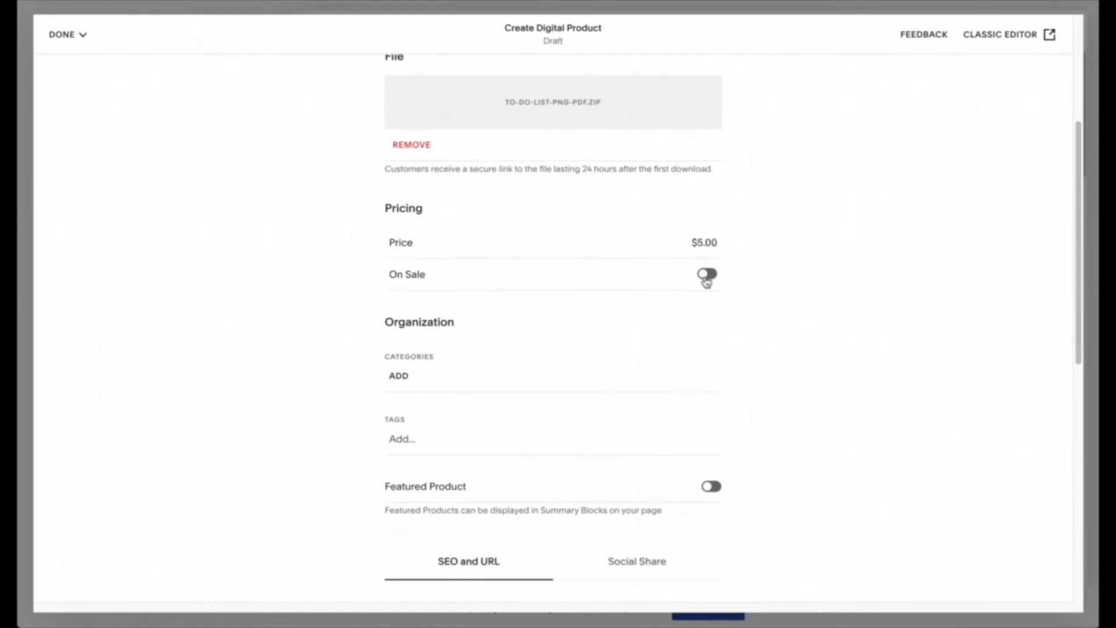
Put the product on sale with a sale price of $3.00.
click(707, 276)
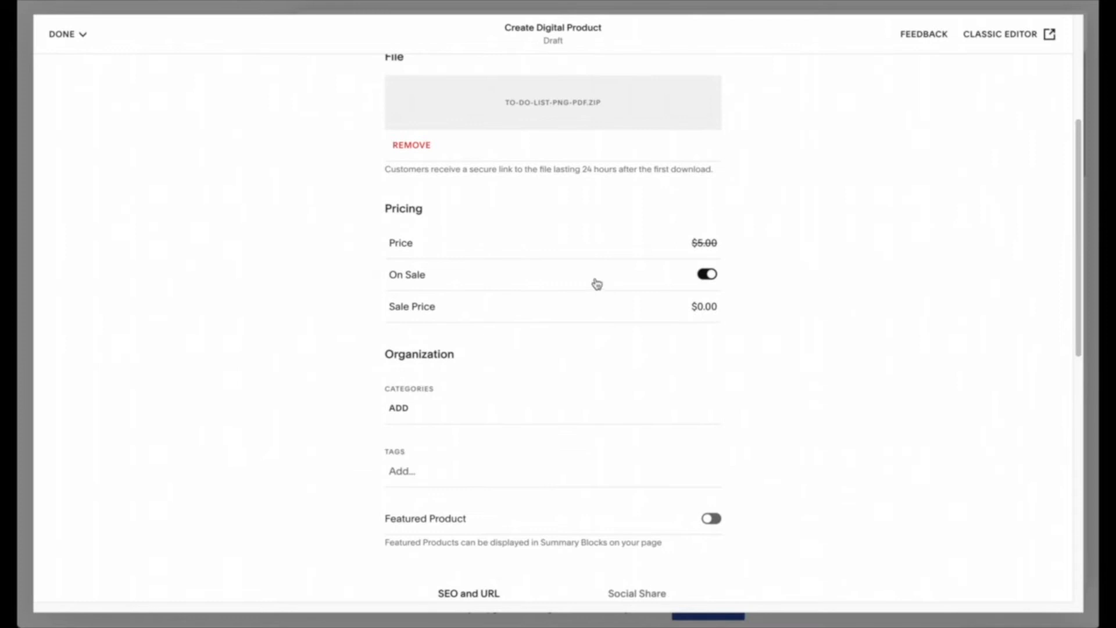
click(701, 313)
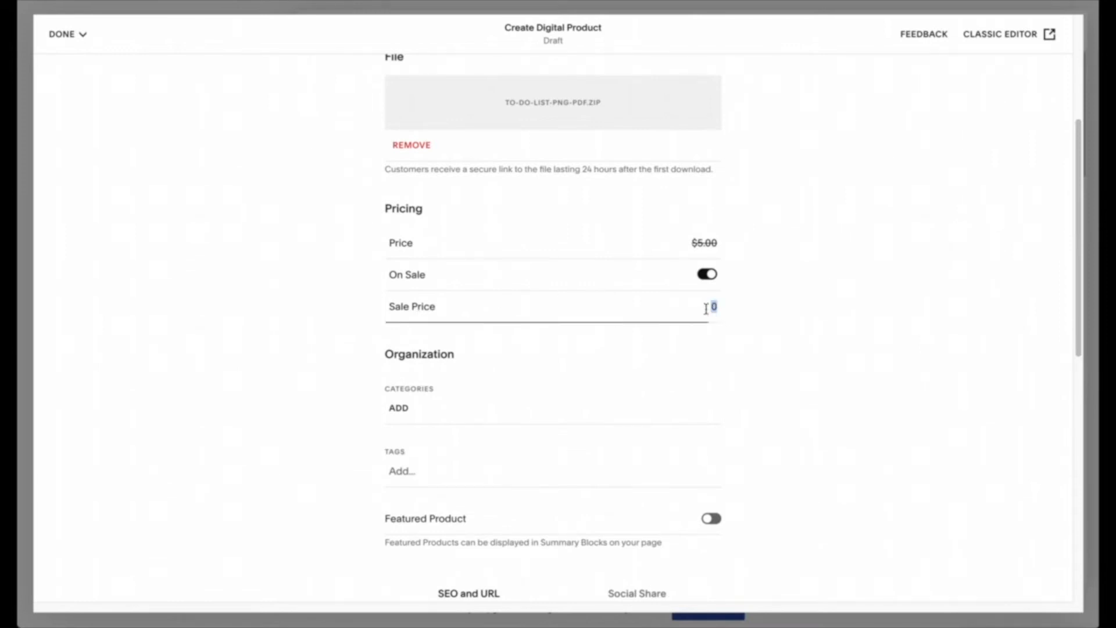
text(3)
key(Return)
Rename the Air category to Planner with the URL slug planner and add it to the main navigation.
scroll(439, 232, down, 4)
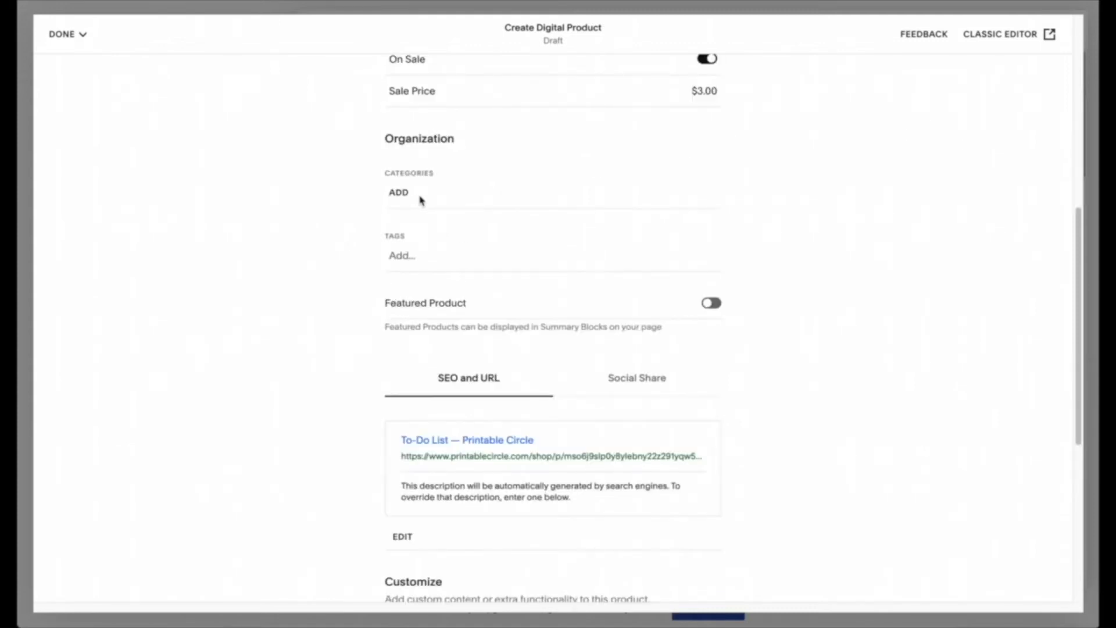
click(416, 200)
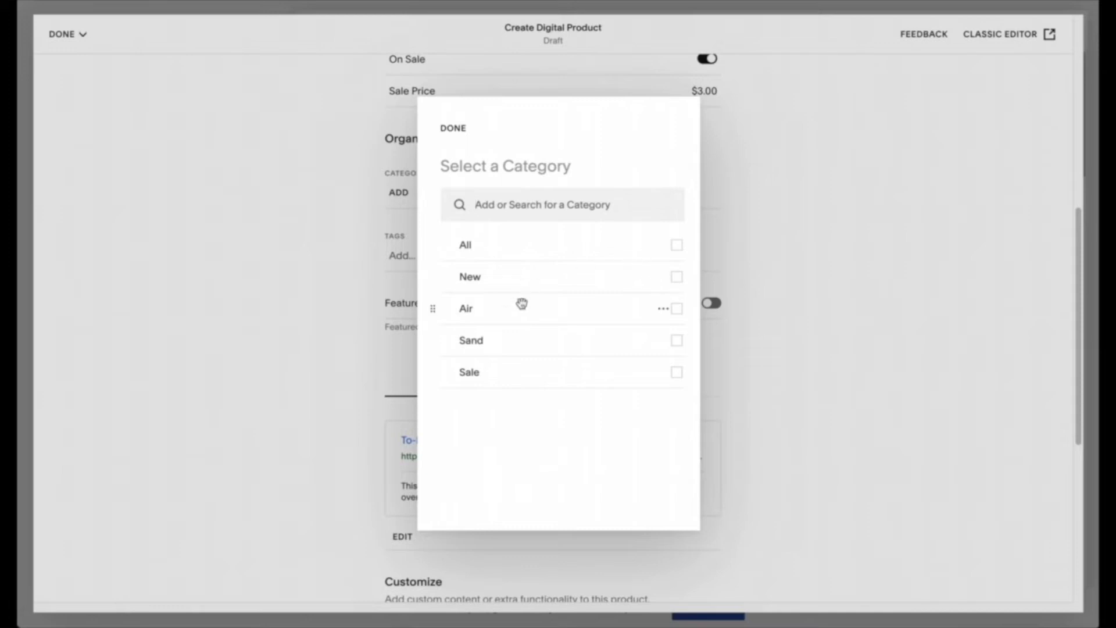
click(663, 309)
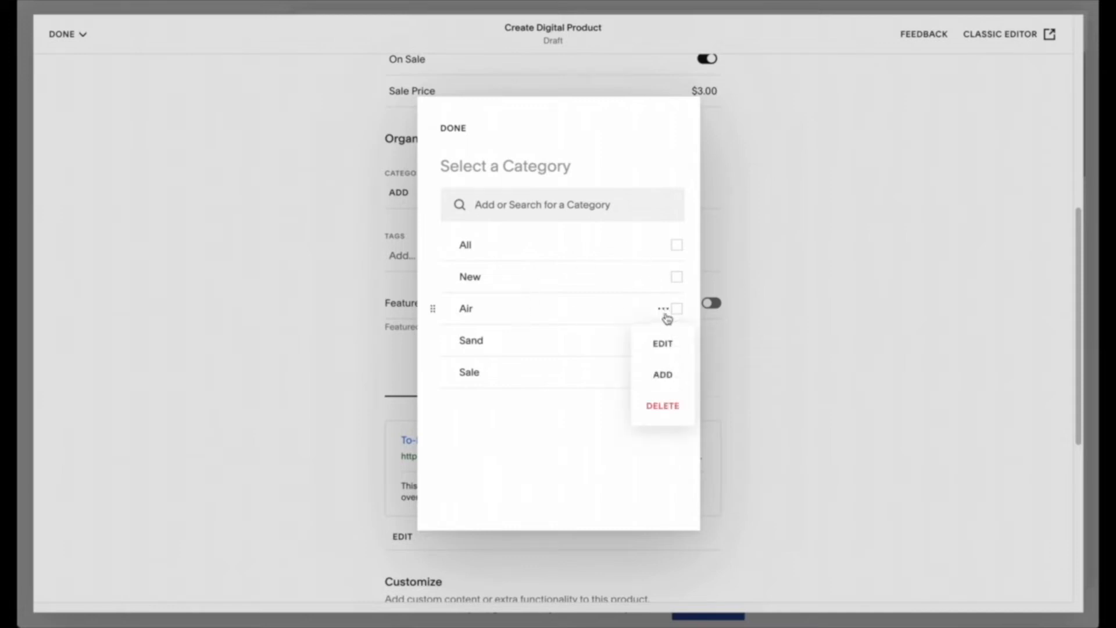
click(671, 342)
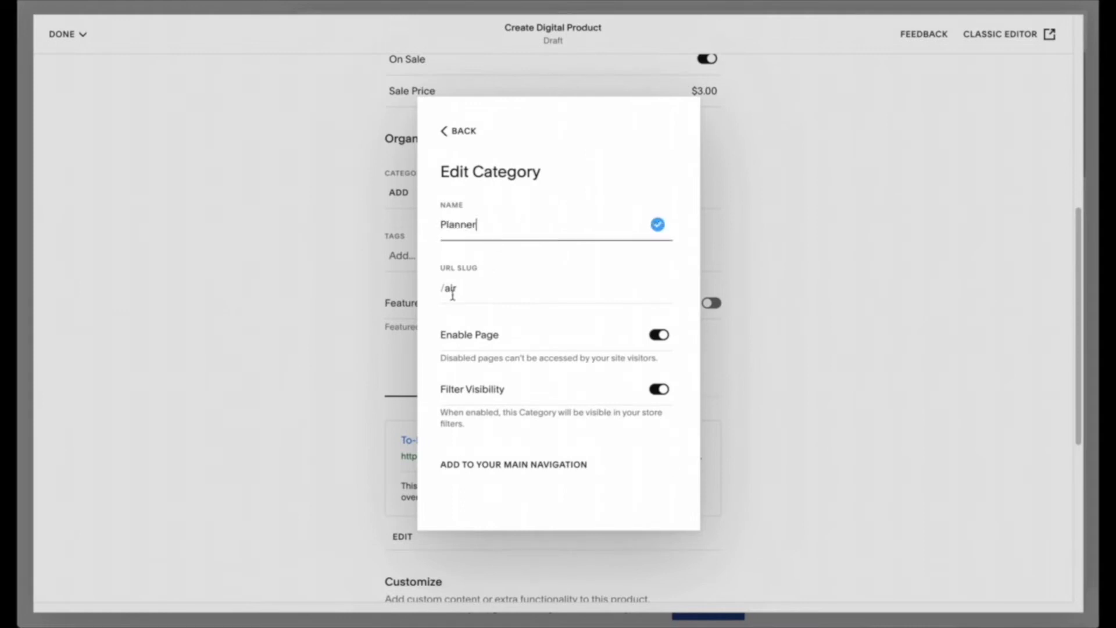
drag(461, 292, 446, 290)
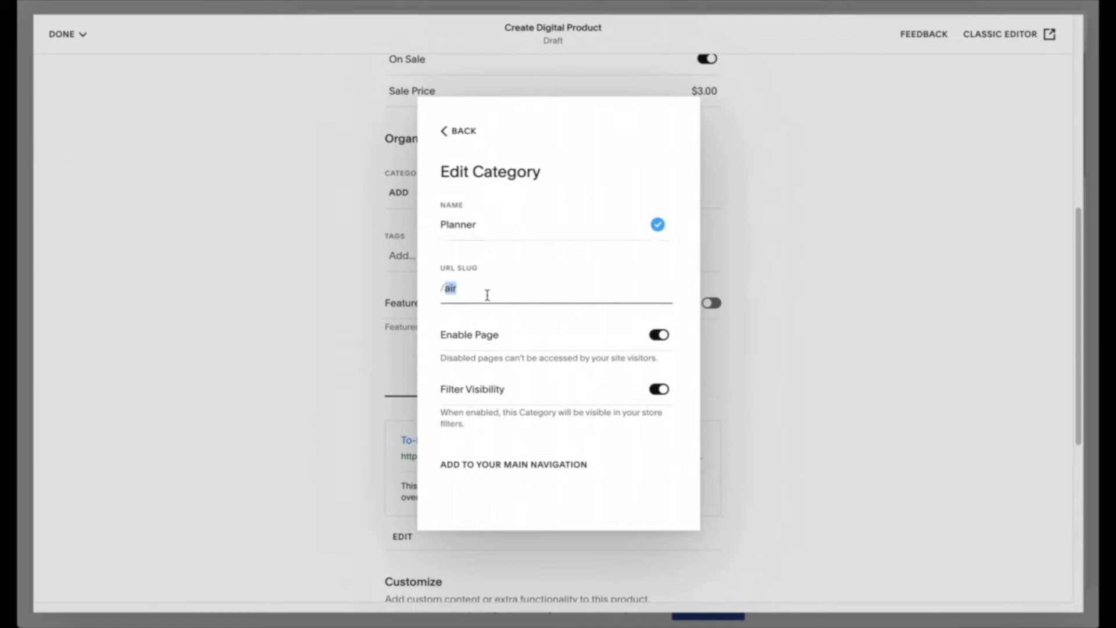
text(planner)
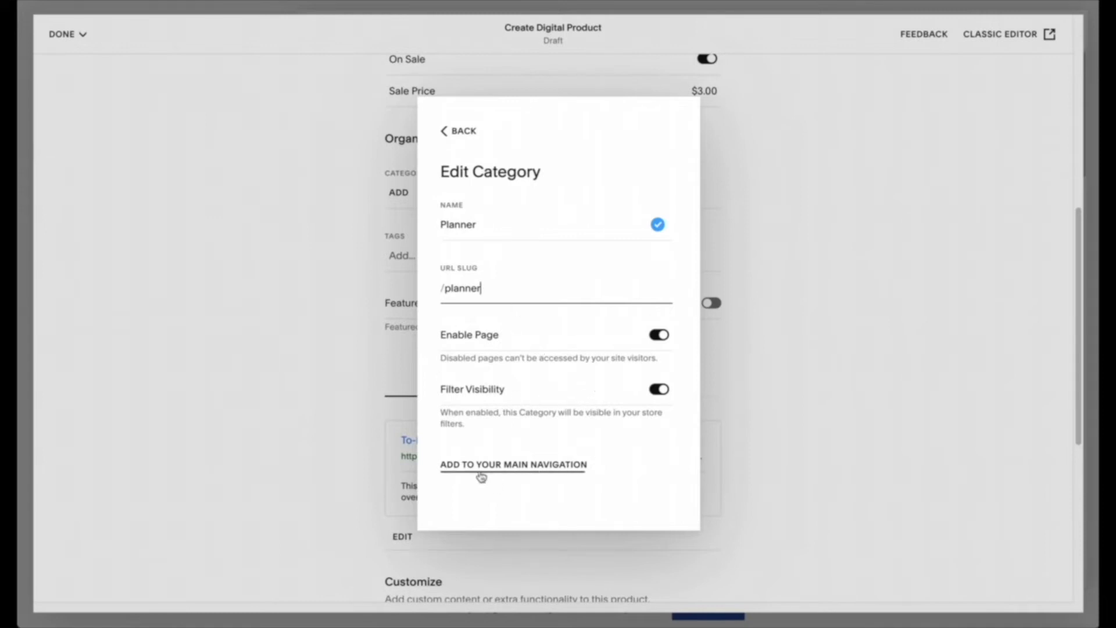
click(514, 473)
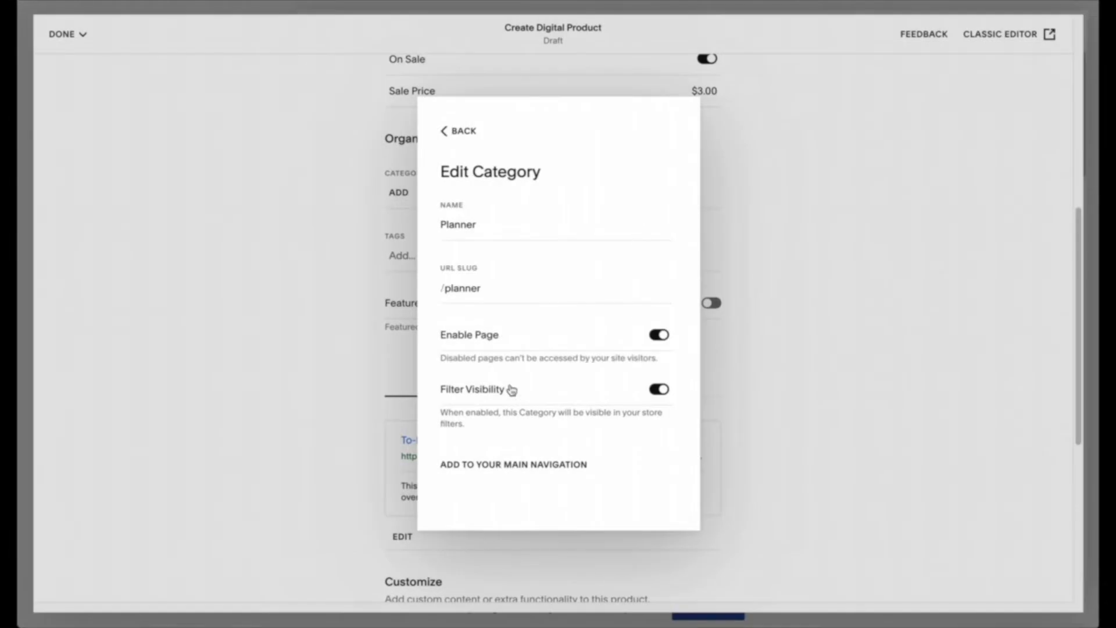
click(456, 133)
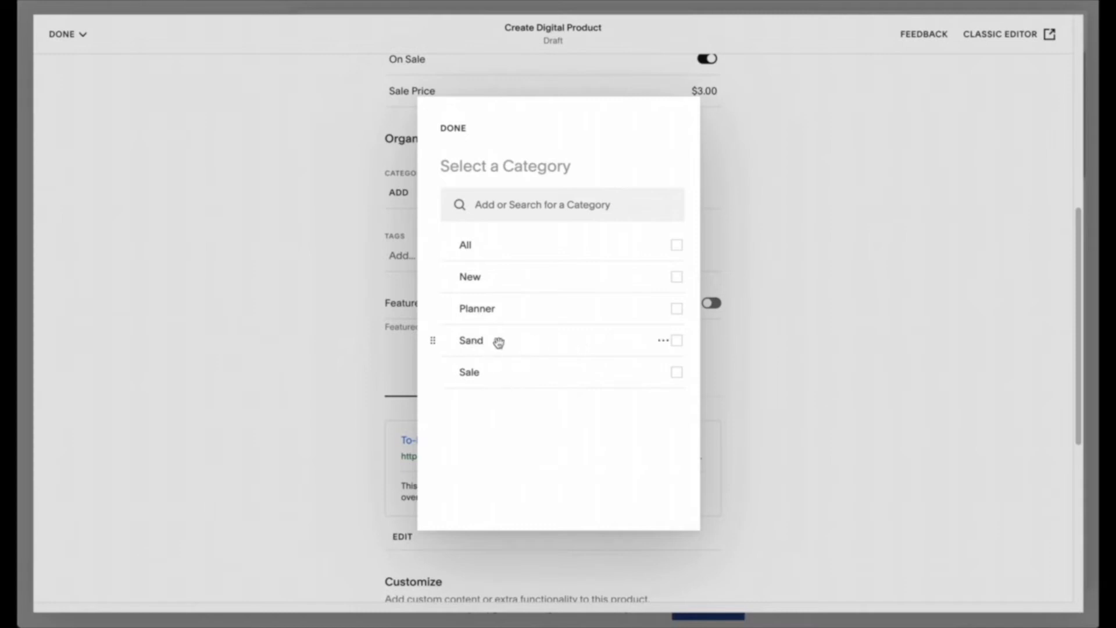
Delete the Sand category and assign the product to the Planner category.
click(661, 344)
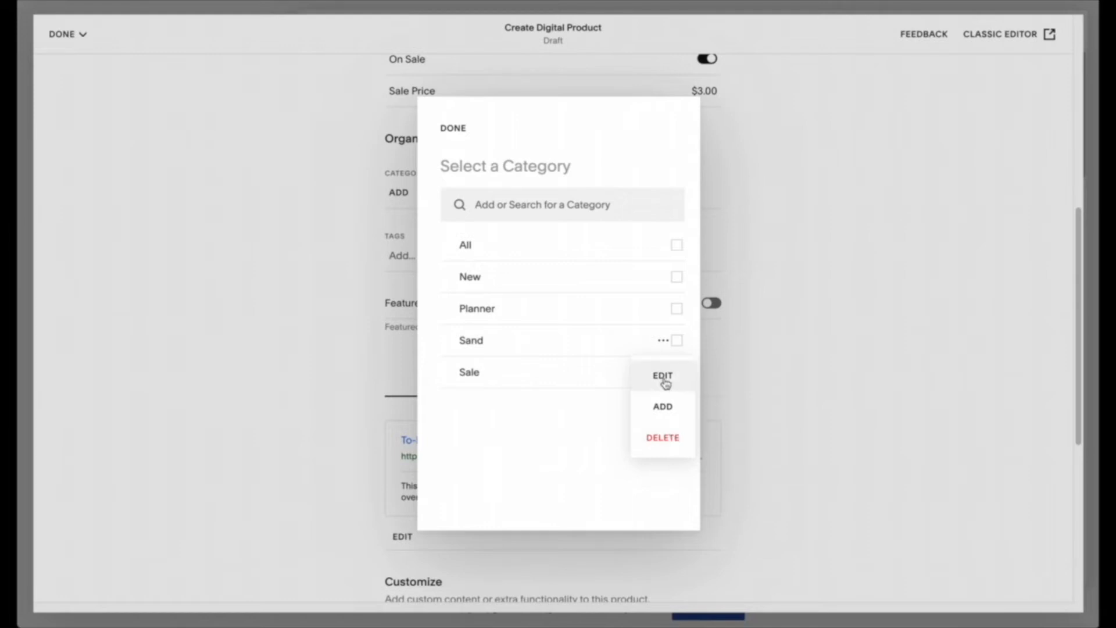
click(663, 438)
click(473, 311)
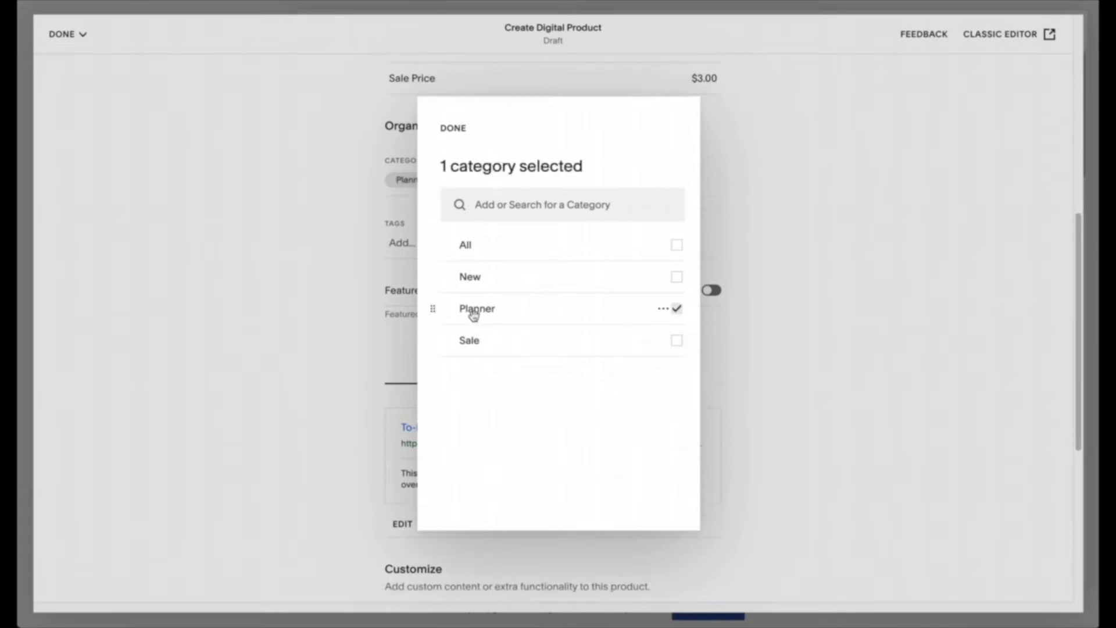
click(451, 130)
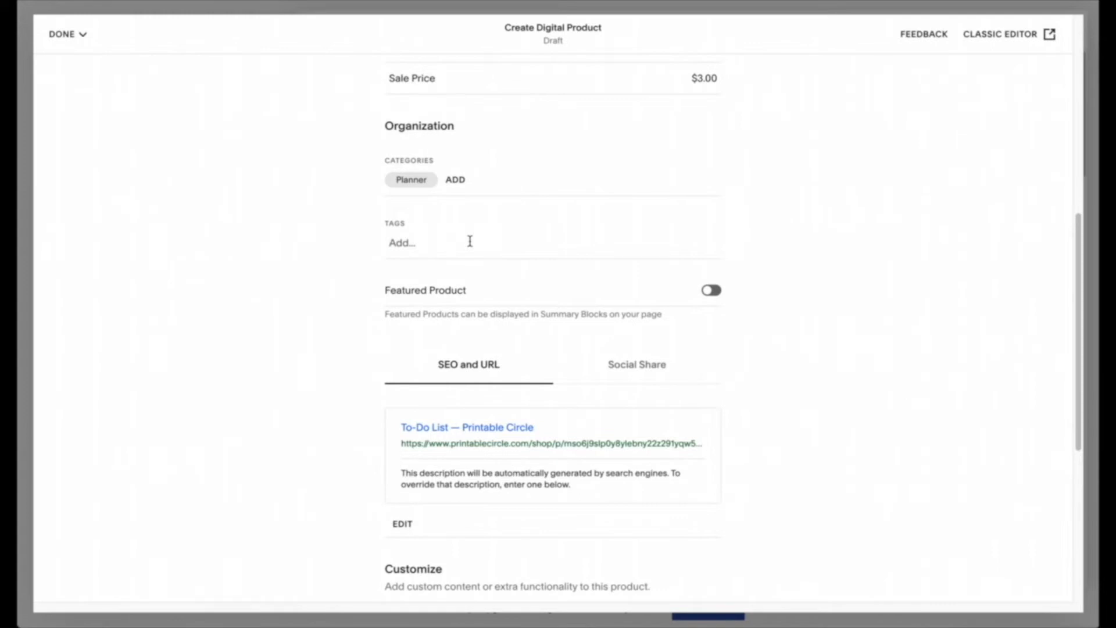
Tag the product with "to-do list" and "to do list" and mark it as a featured product.
text(to-do list, to do list)
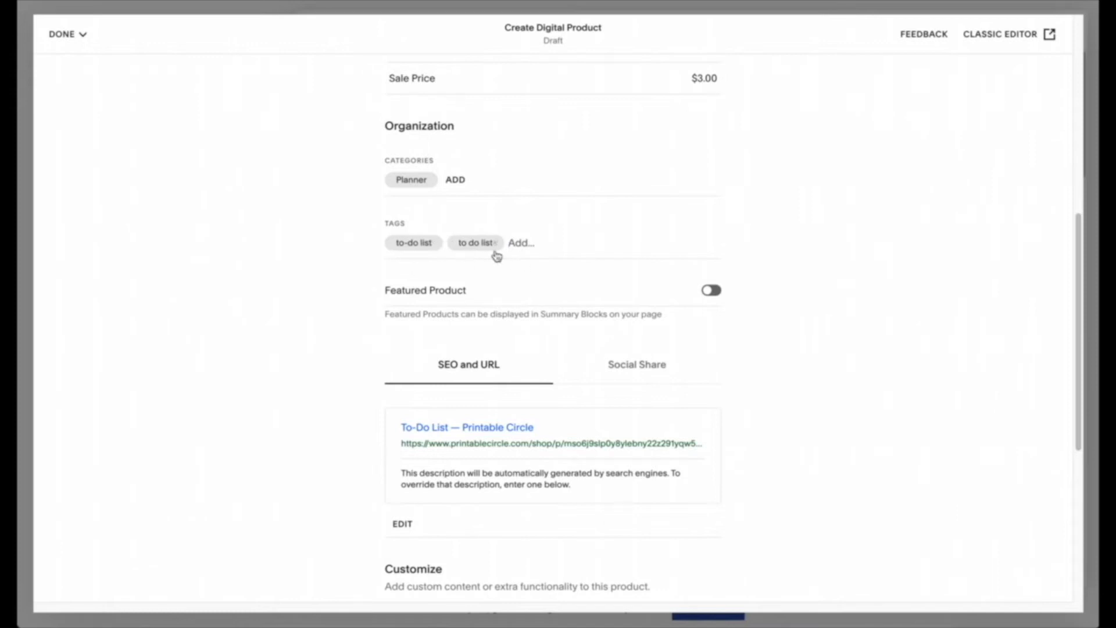
click(706, 293)
scroll(802, 299, down, 3)
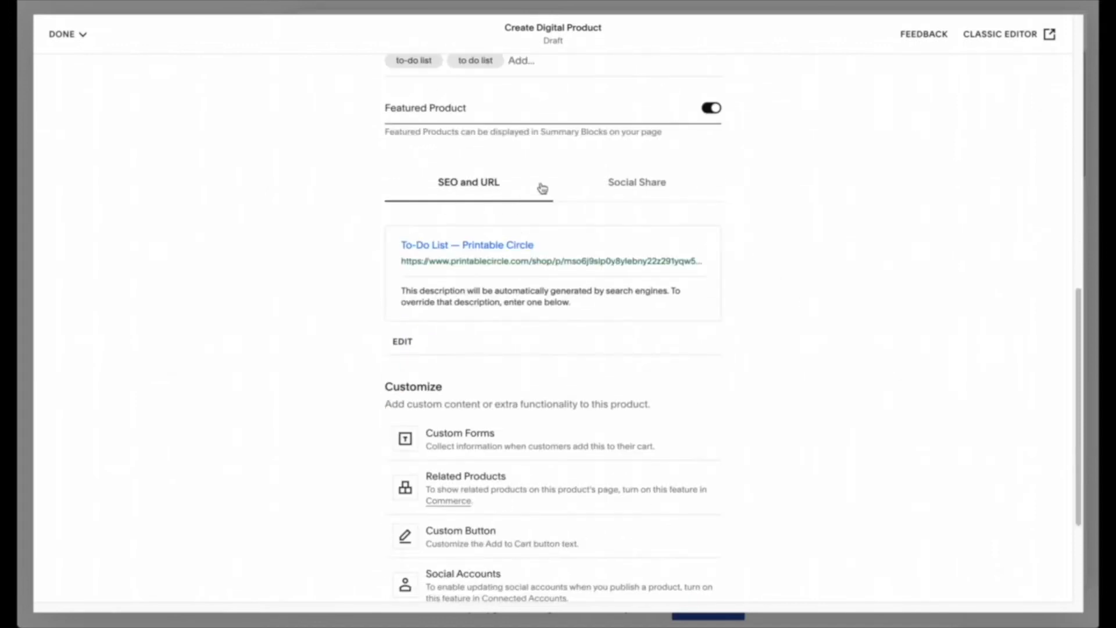
Check the product's Social Share and SEO previews and customization options, and save and publish the product.
click(622, 184)
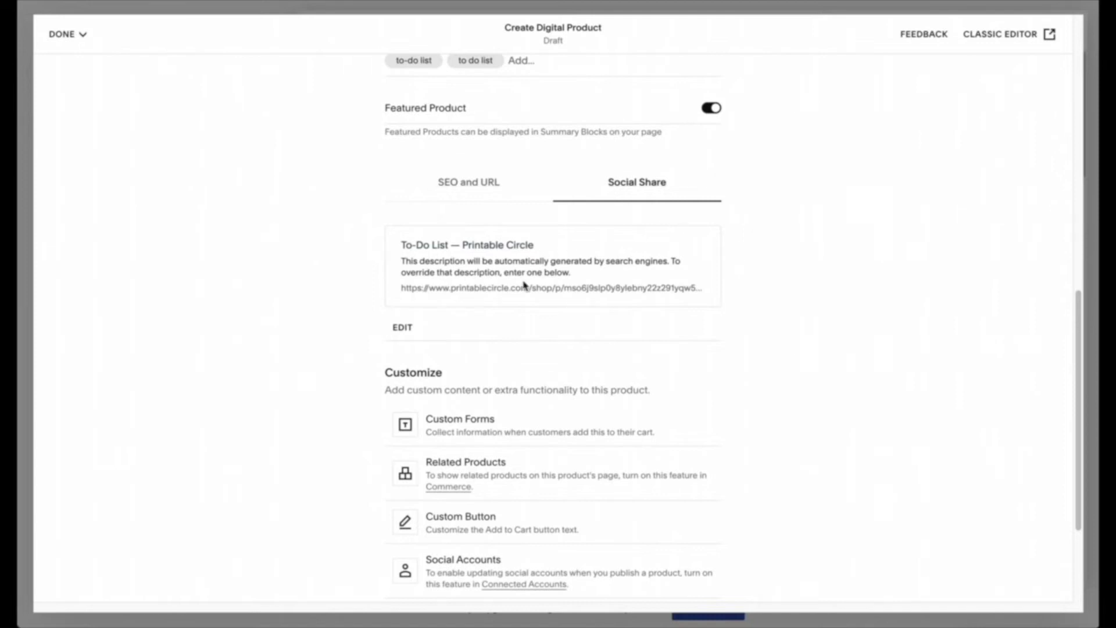
click(486, 182)
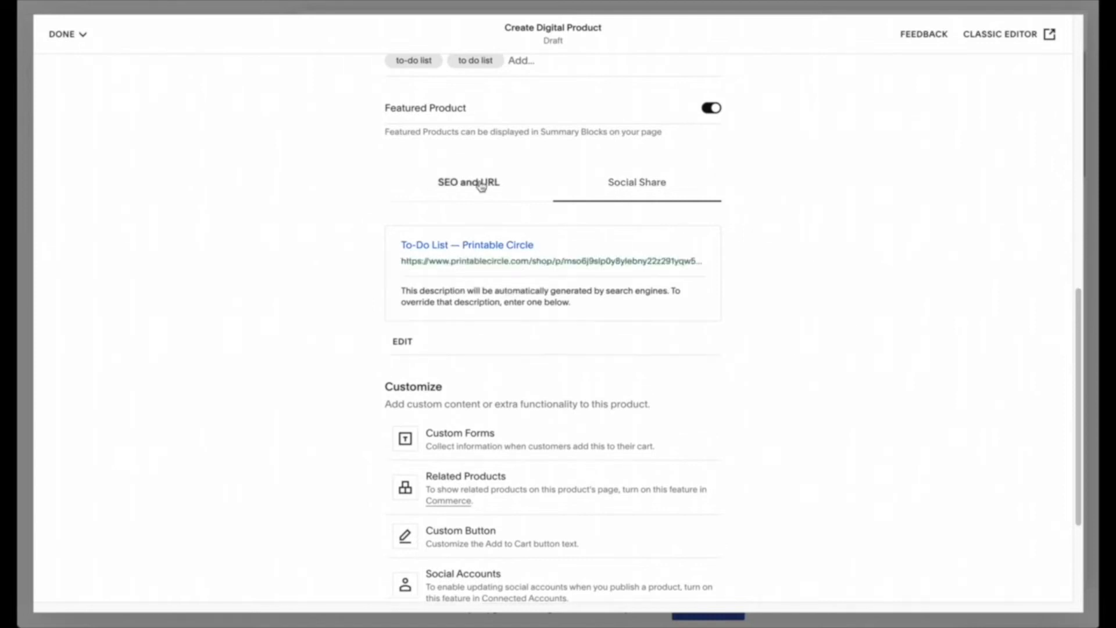
scroll(725, 201, down, 2)
scroll(729, 202, down, 2)
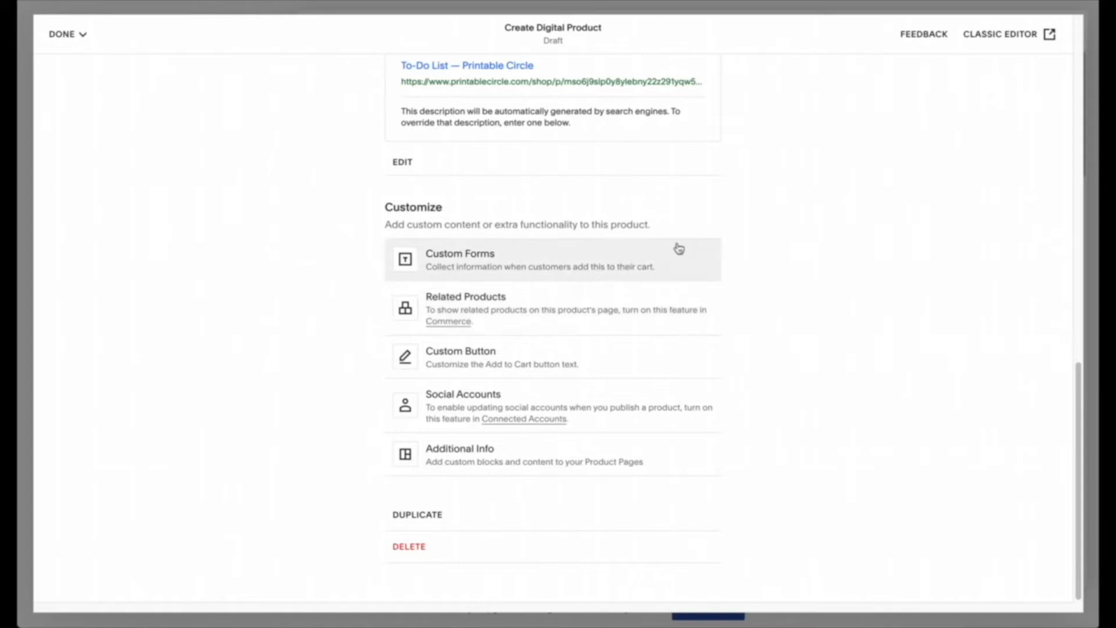
click(67, 46)
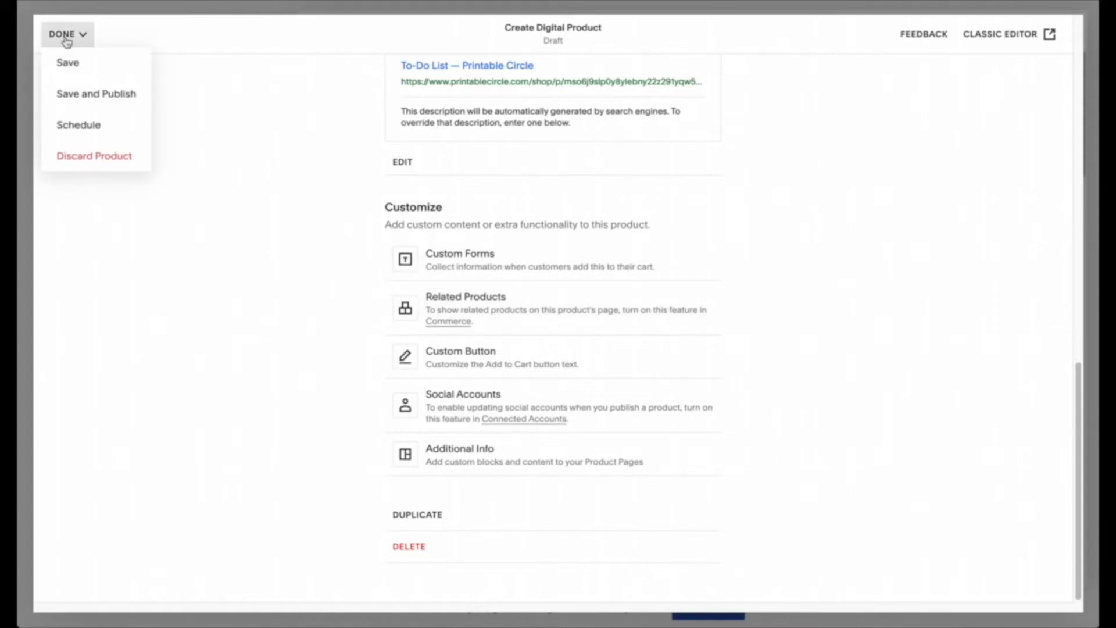
click(75, 98)
Open the Planner category and look through the products on the Shop page.
click(83, 253)
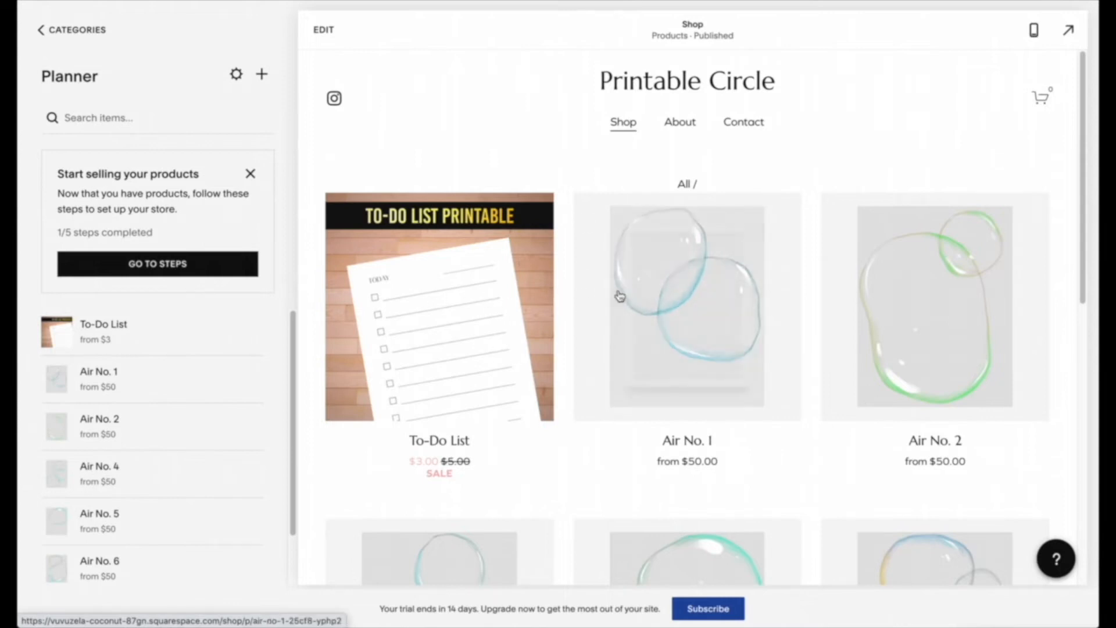
scroll(801, 295, down, 5)
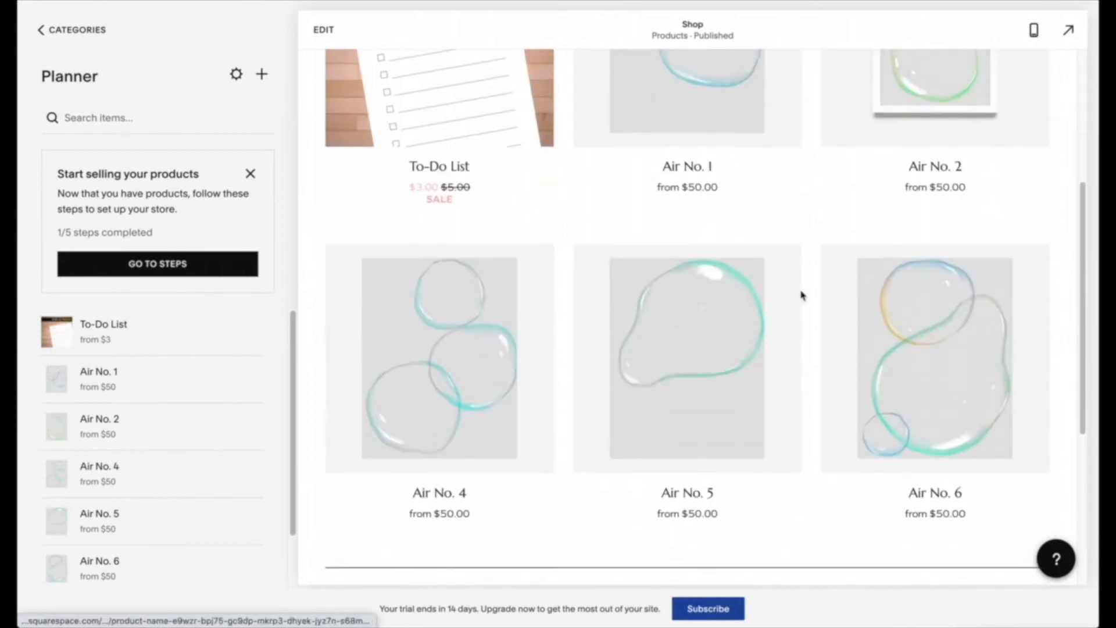
scroll(797, 294, down, 5)
scroll(779, 291, up, 9)
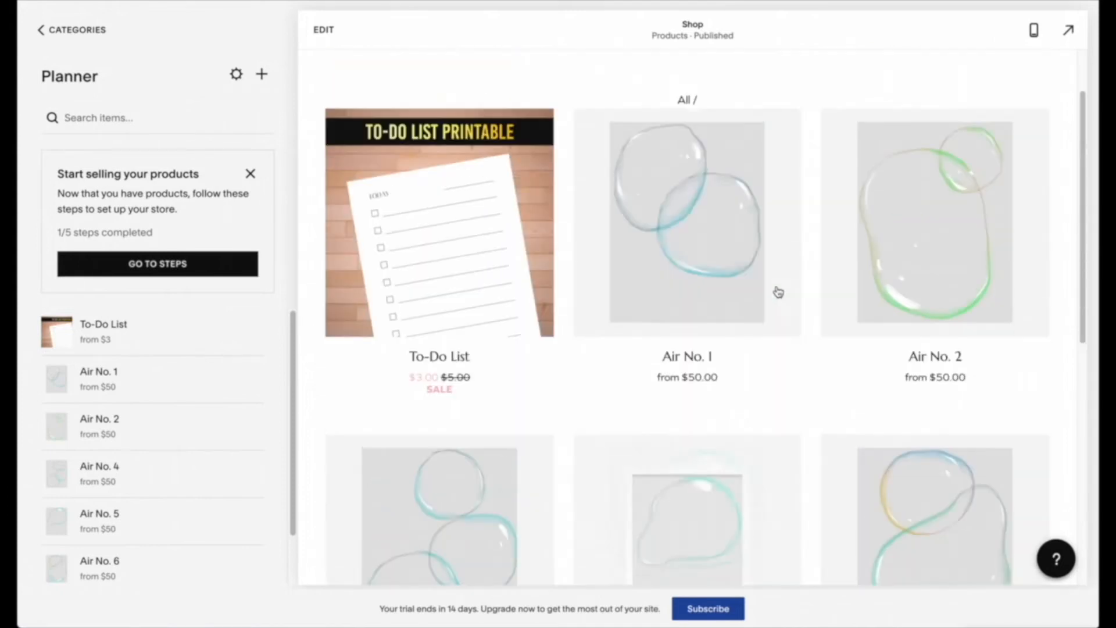
scroll(779, 292, up, 1)
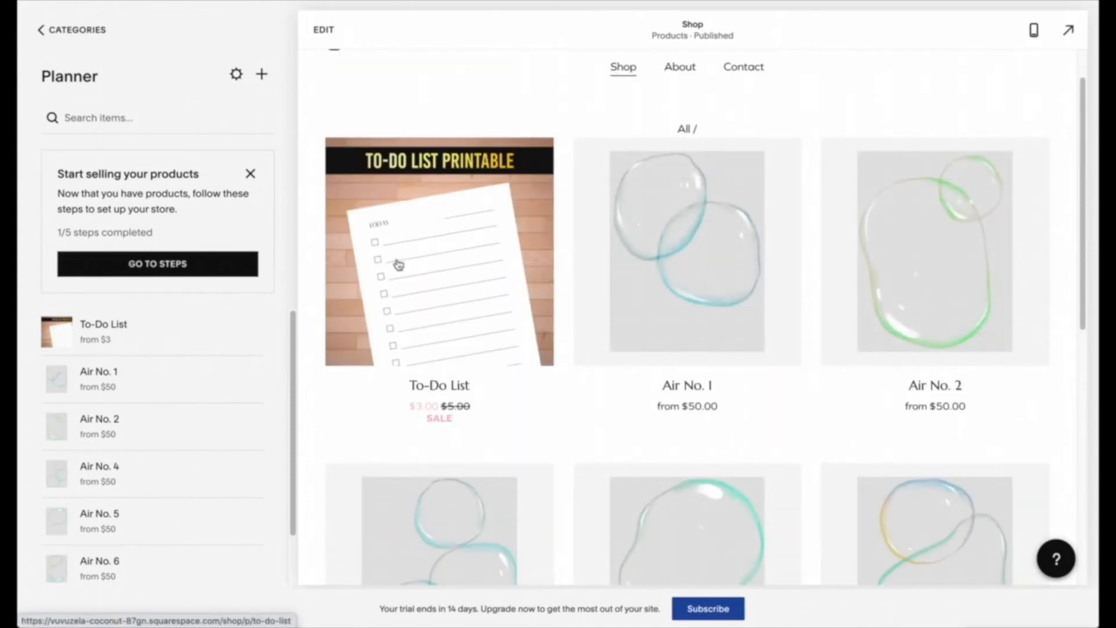
Open the To-Do List product page and review its title, regular and sale prices, and description.
click(399, 264)
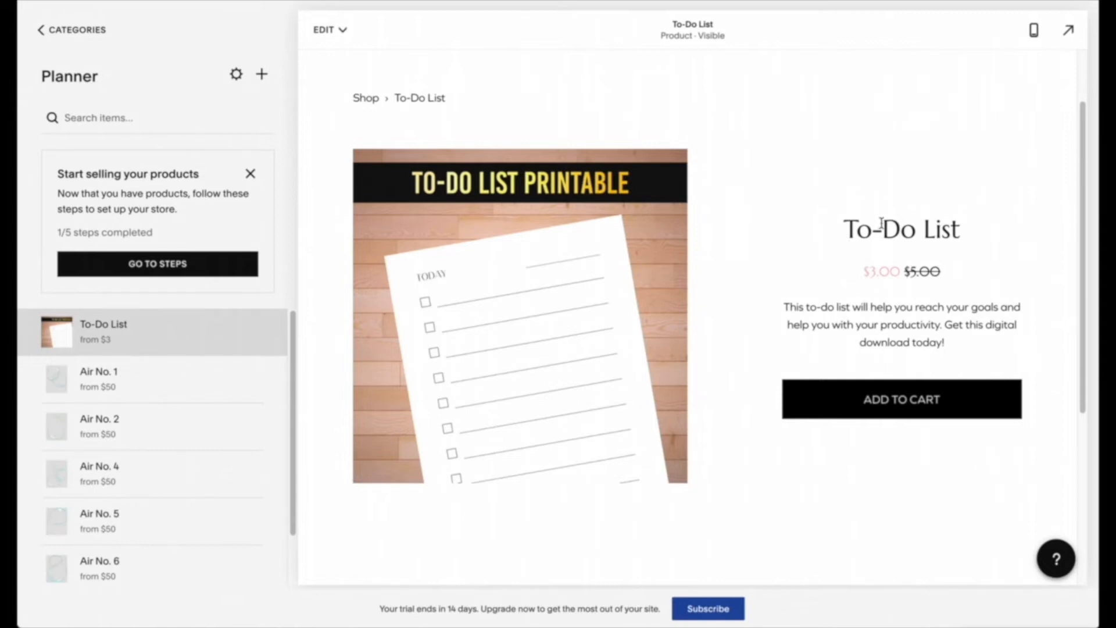
drag(961, 239, 829, 234)
click(1003, 235)
drag(906, 277, 870, 273)
click(988, 276)
drag(951, 281, 910, 277)
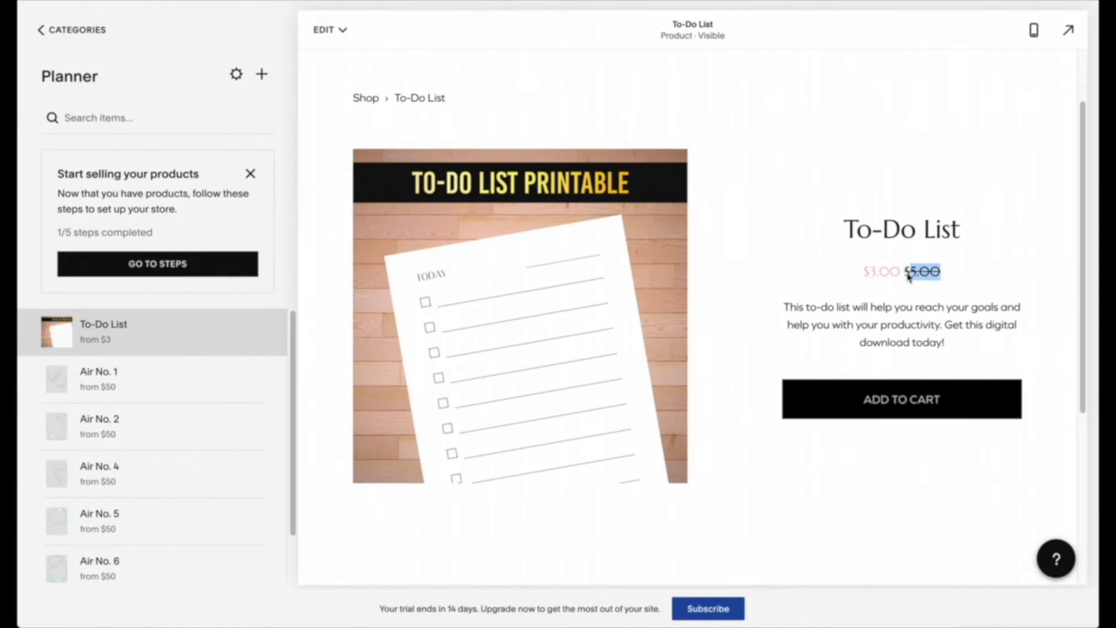
drag(979, 346, 789, 306)
click(934, 294)
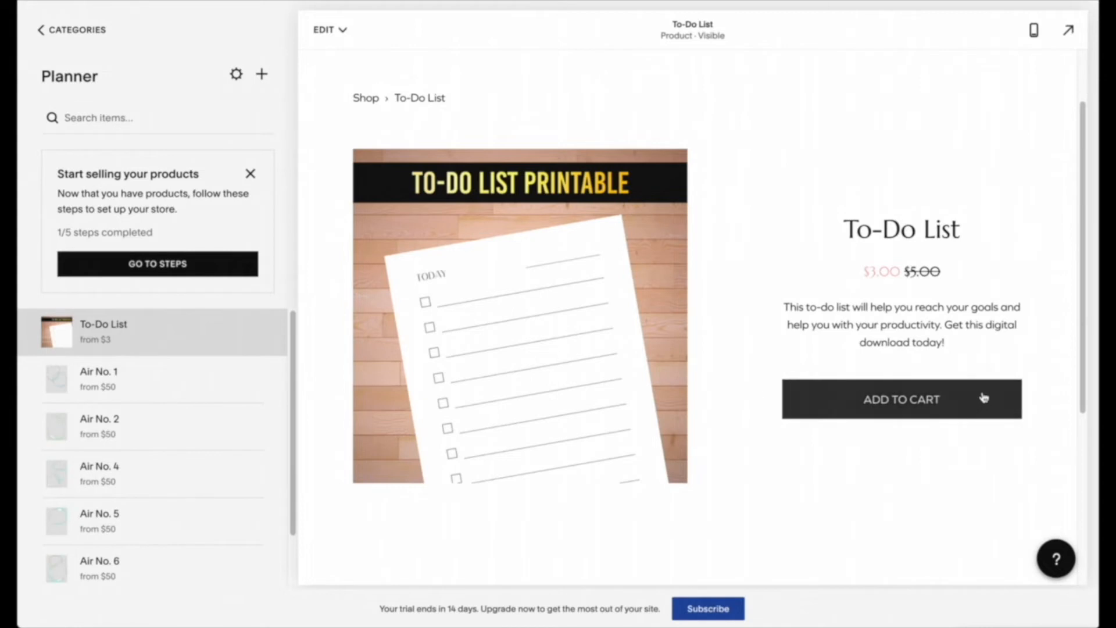
Add the To-Do List to the cart and proceed from the shopping cart to checkout.
scroll(949, 401, down, 2)
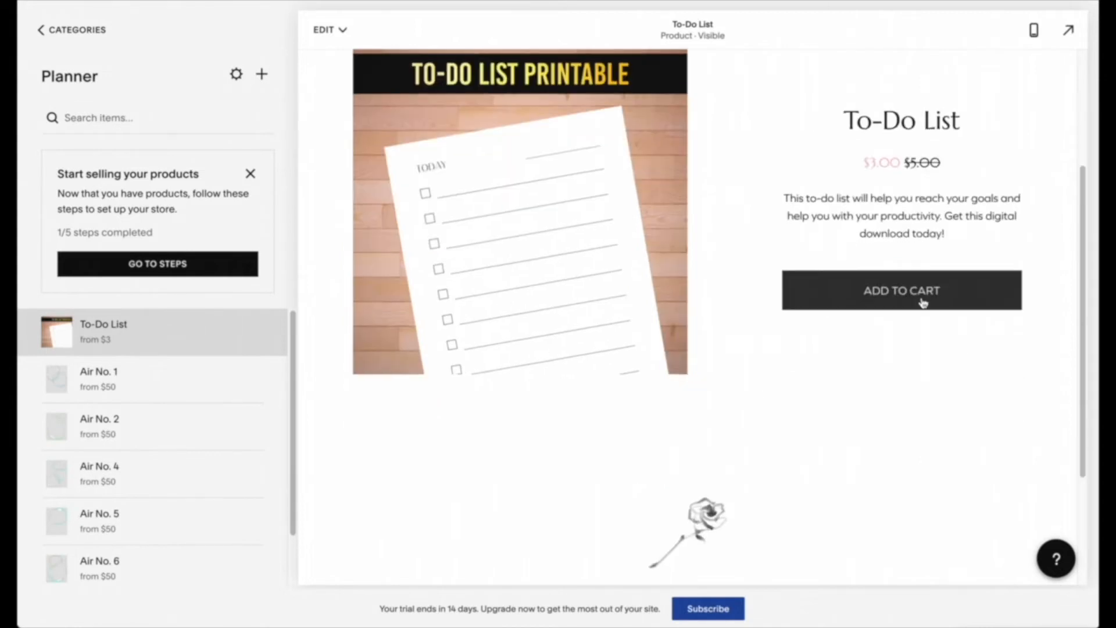
scroll(794, 276, up, 3)
scroll(911, 412, up, 1)
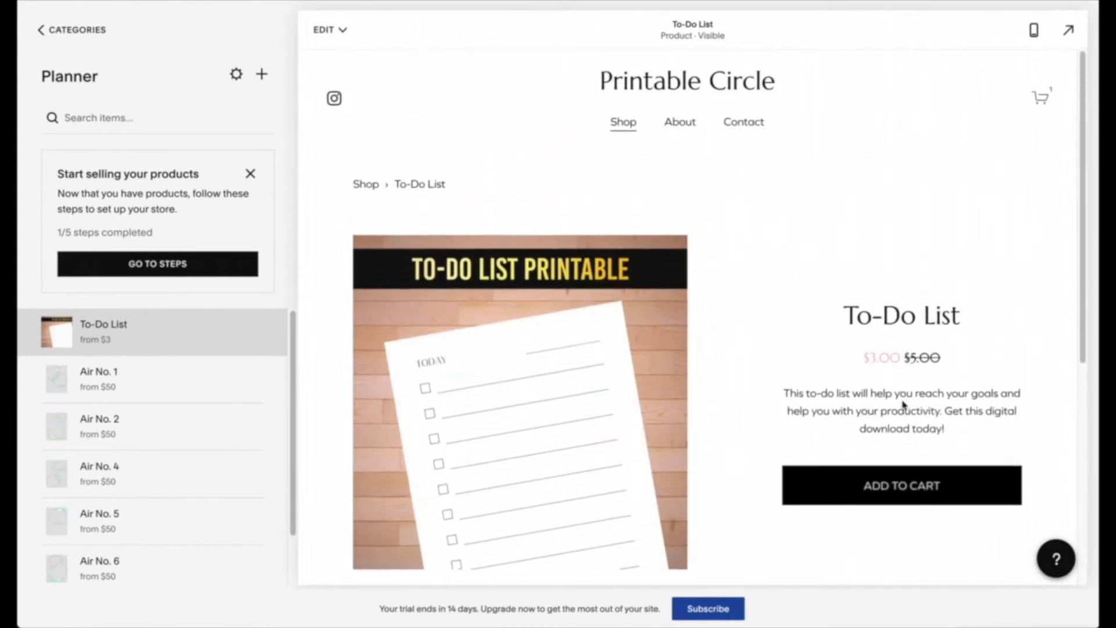
click(1045, 99)
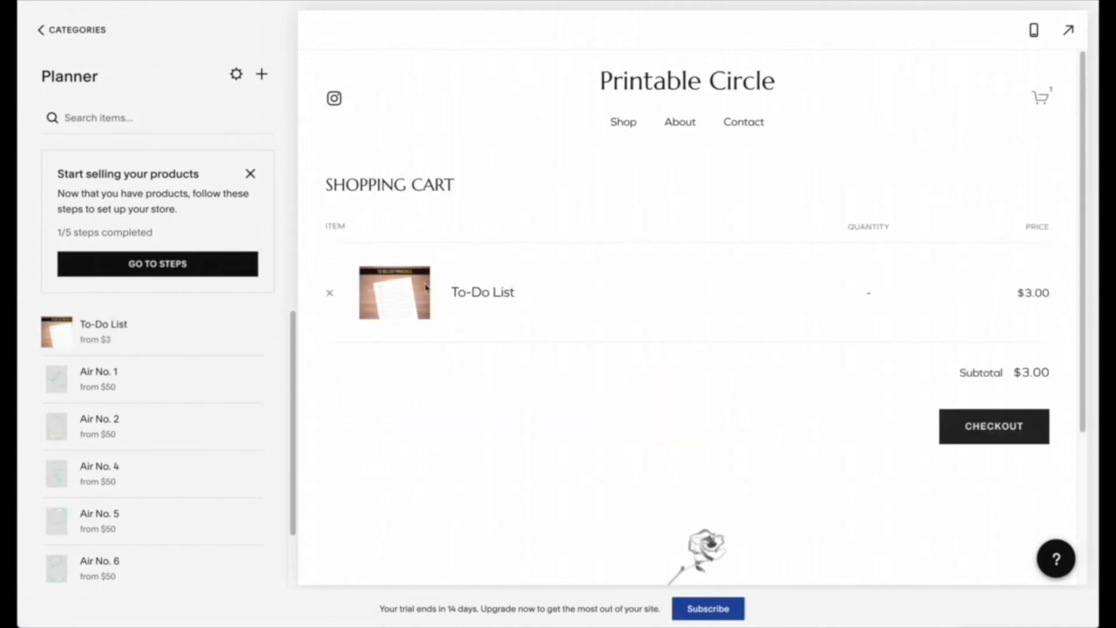
click(1007, 430)
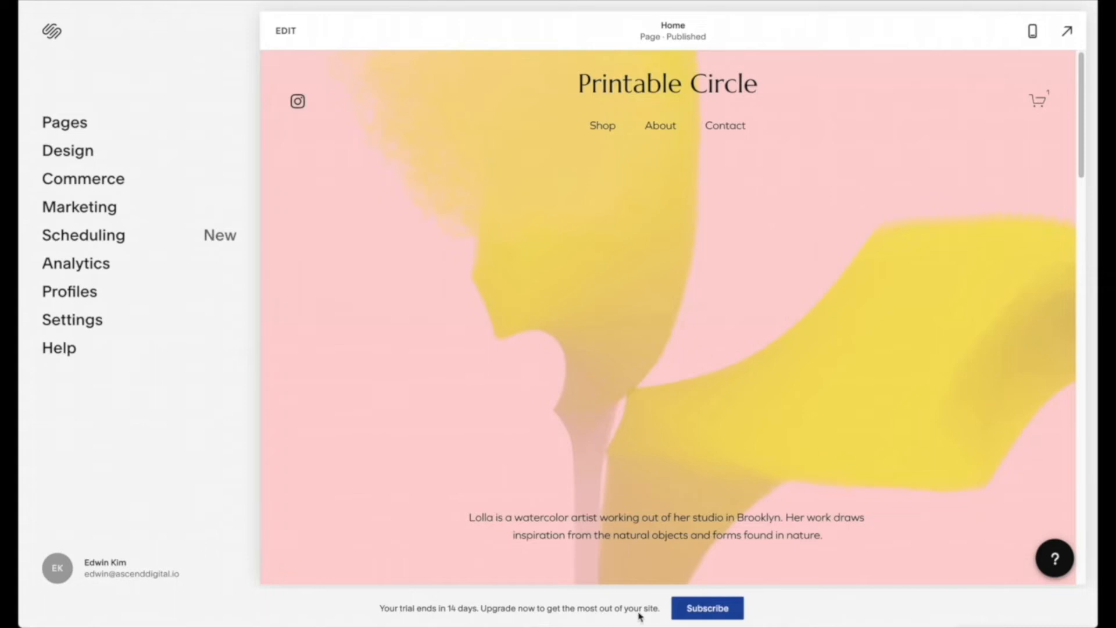
Open the subscription plans and compare the features and transaction fees of Personal, Business, Basic and Advanced.
click(728, 612)
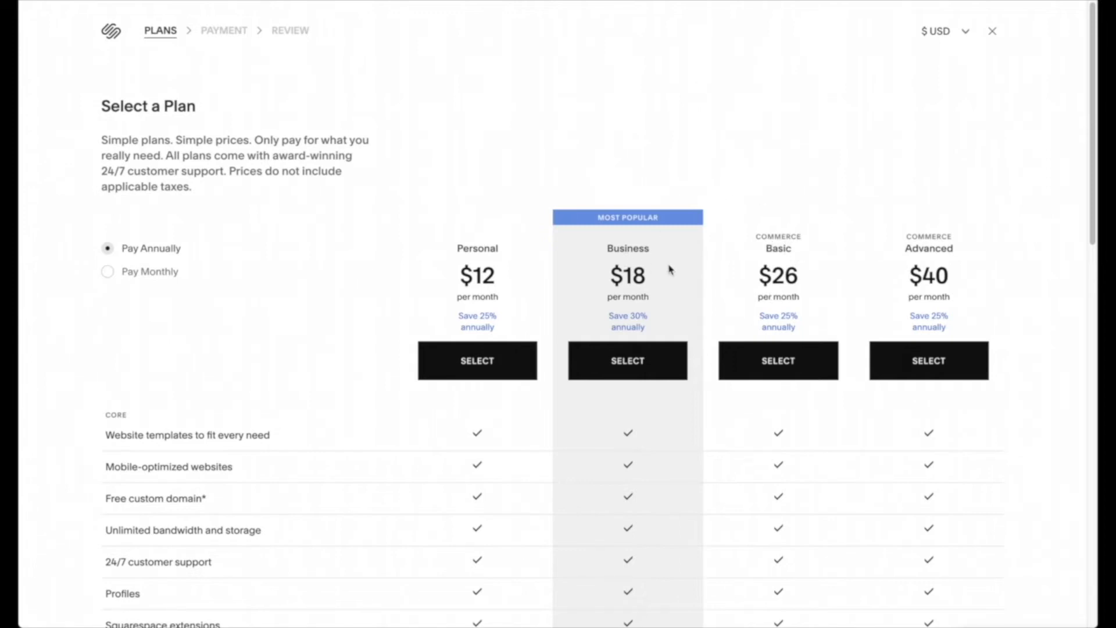
scroll(670, 269, down, 8)
scroll(677, 297, down, 6)
scroll(677, 296, up, 2)
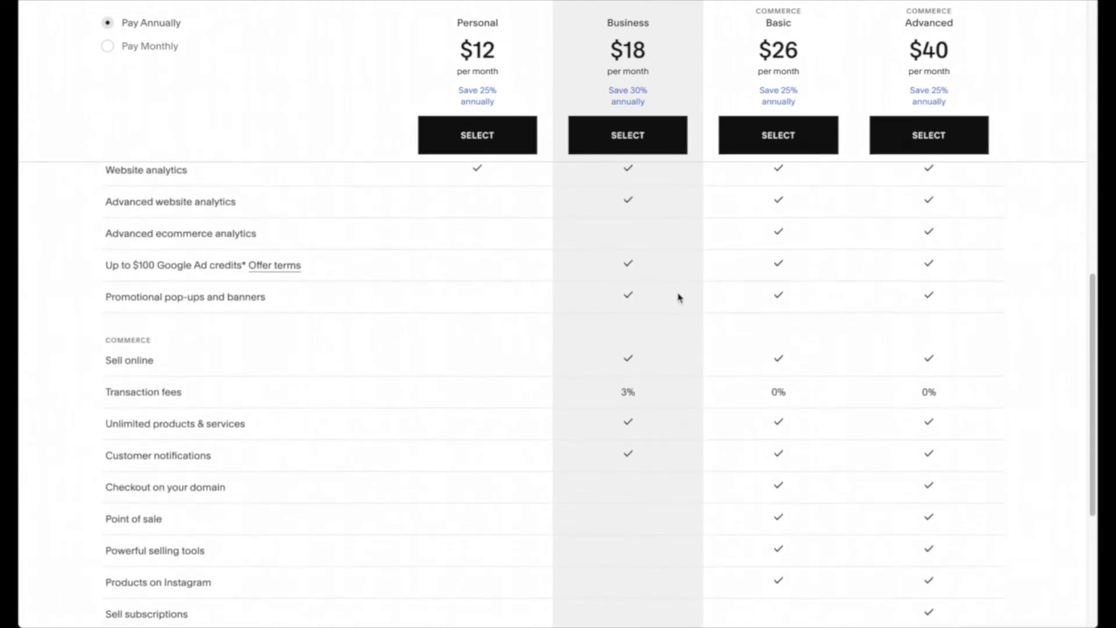
Compare the annual and monthly plan prices, then select the Business plan with annual payment.
scroll(678, 297, down, 1)
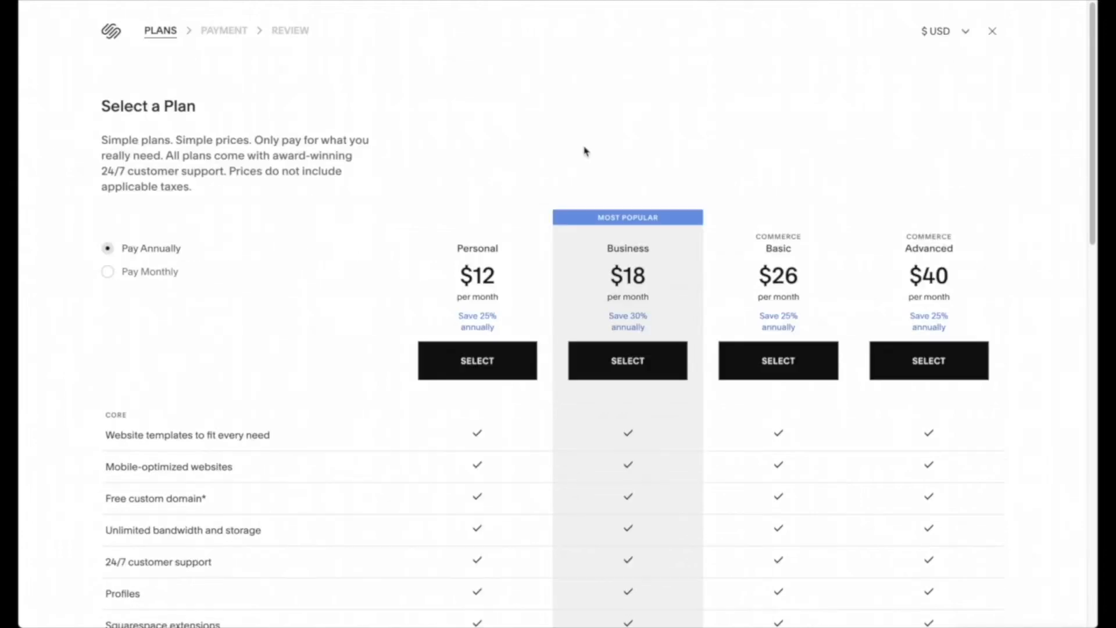
click(108, 271)
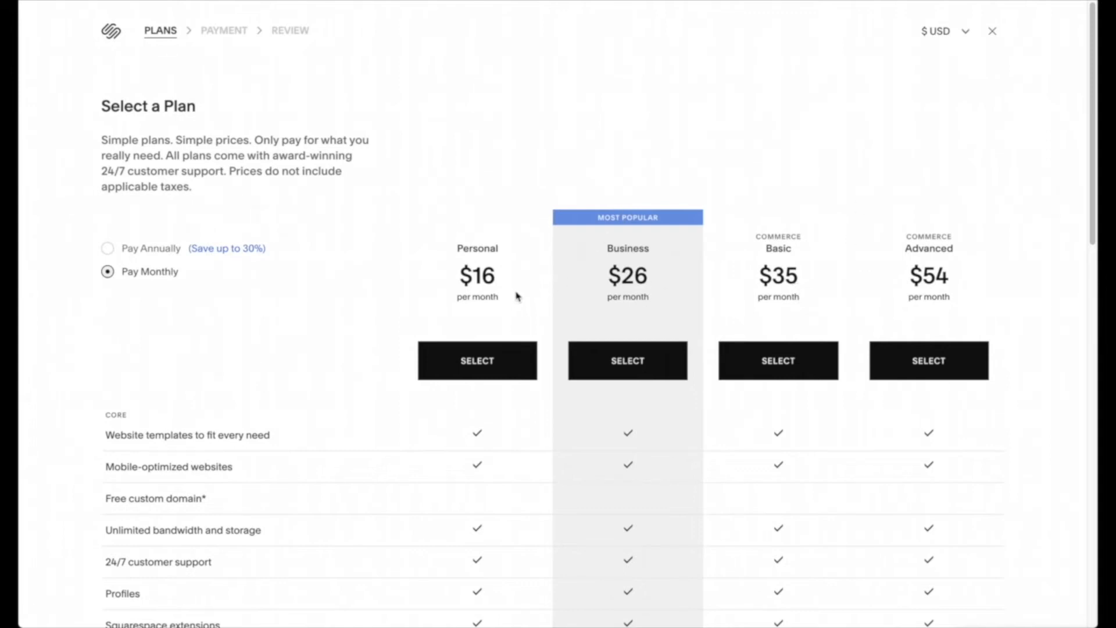
click(146, 251)
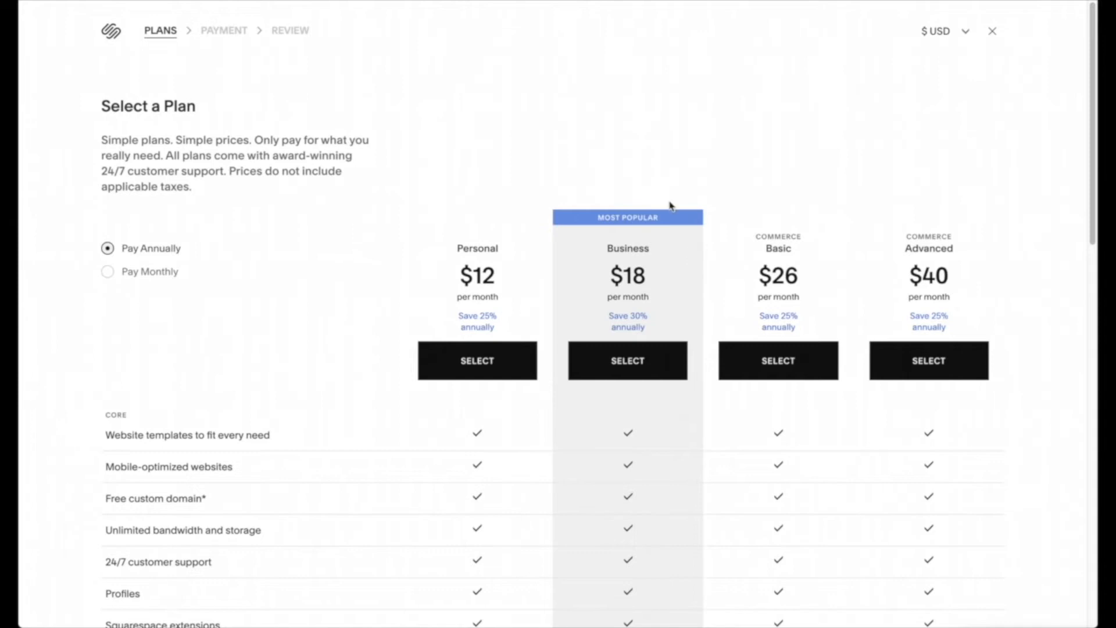
click(645, 356)
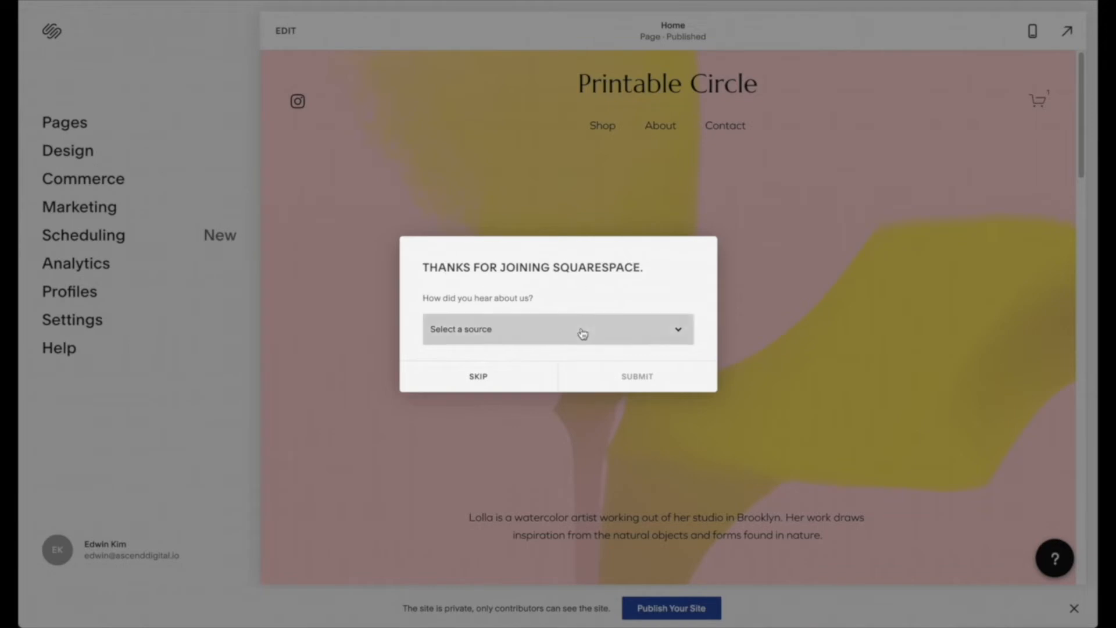
Answer the question about how you heard of Squarespace with YouTube and submit the survey.
click(604, 335)
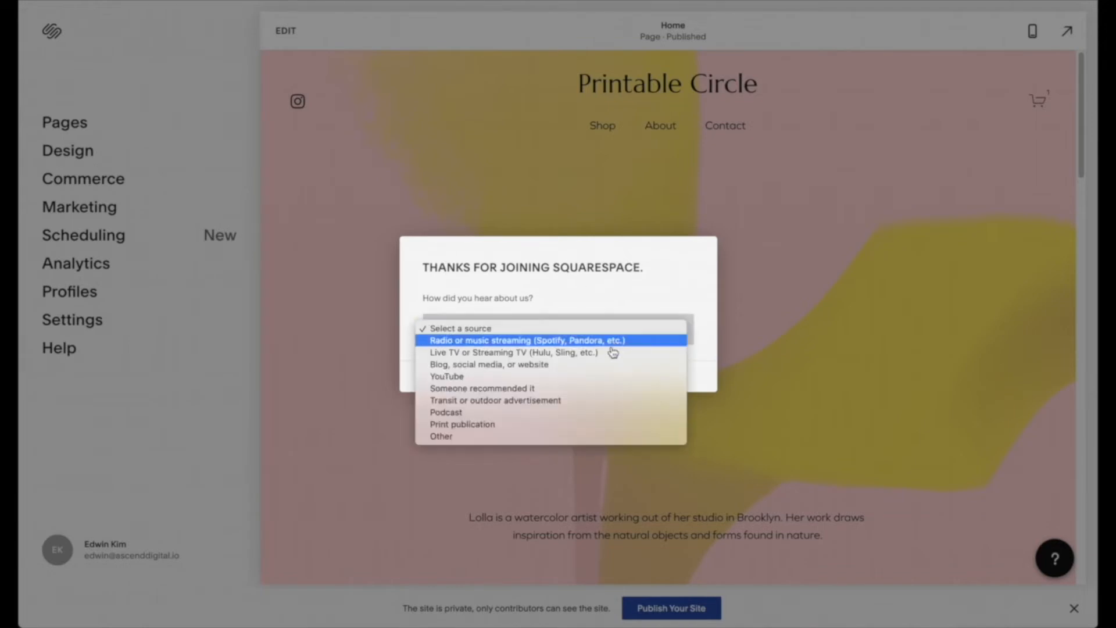
click(607, 378)
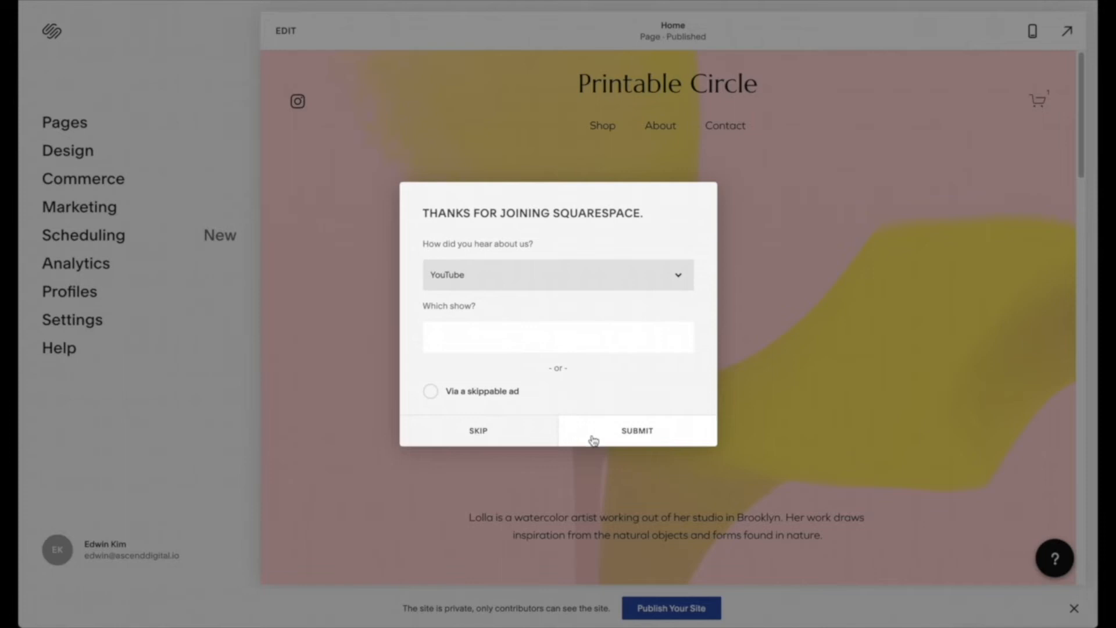
click(662, 442)
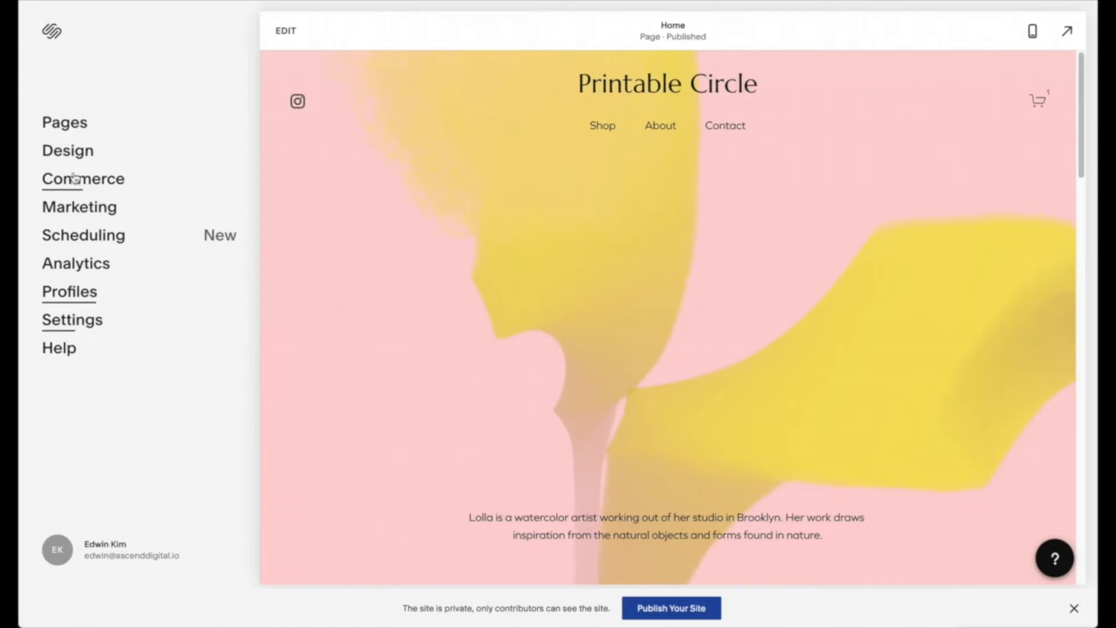
Look through the site's design settings for the browser icon, lock screen and checkout page.
click(71, 153)
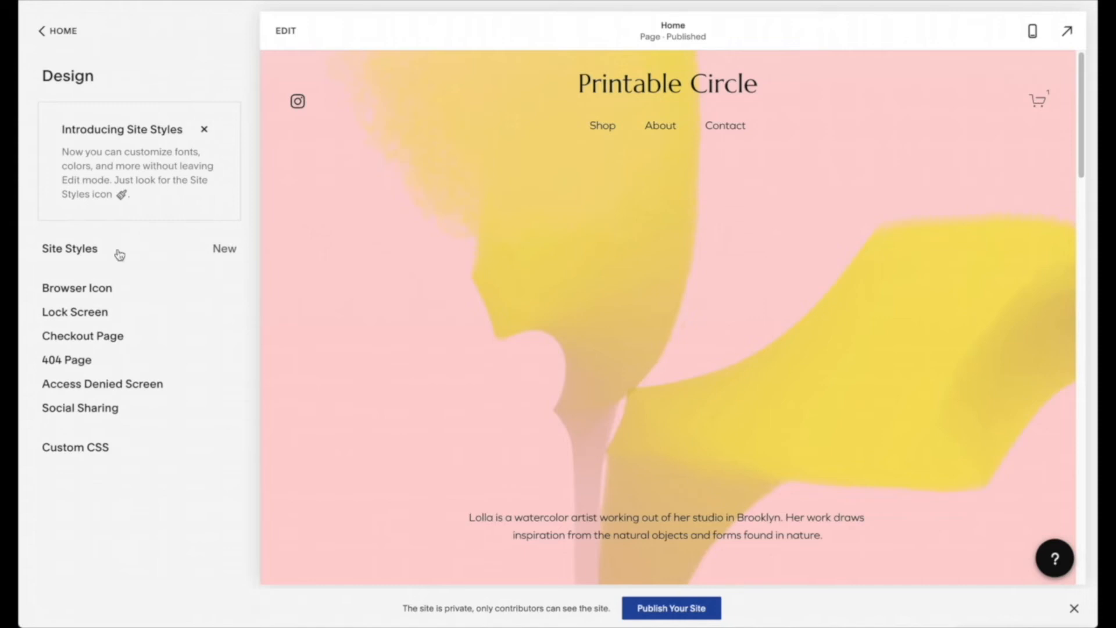
click(97, 289)
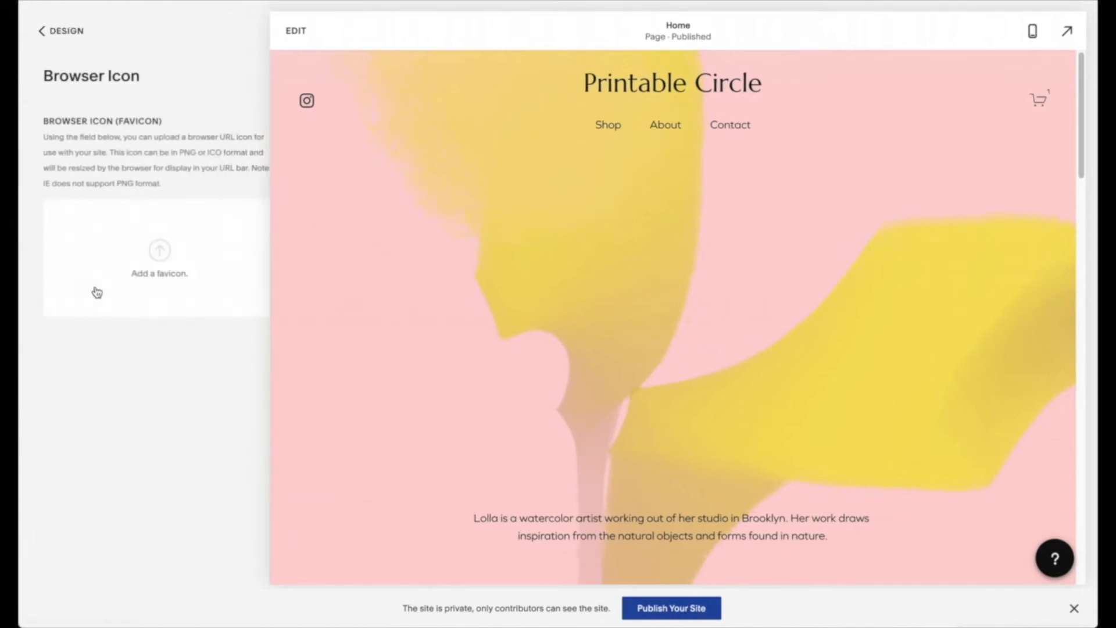
click(52, 30)
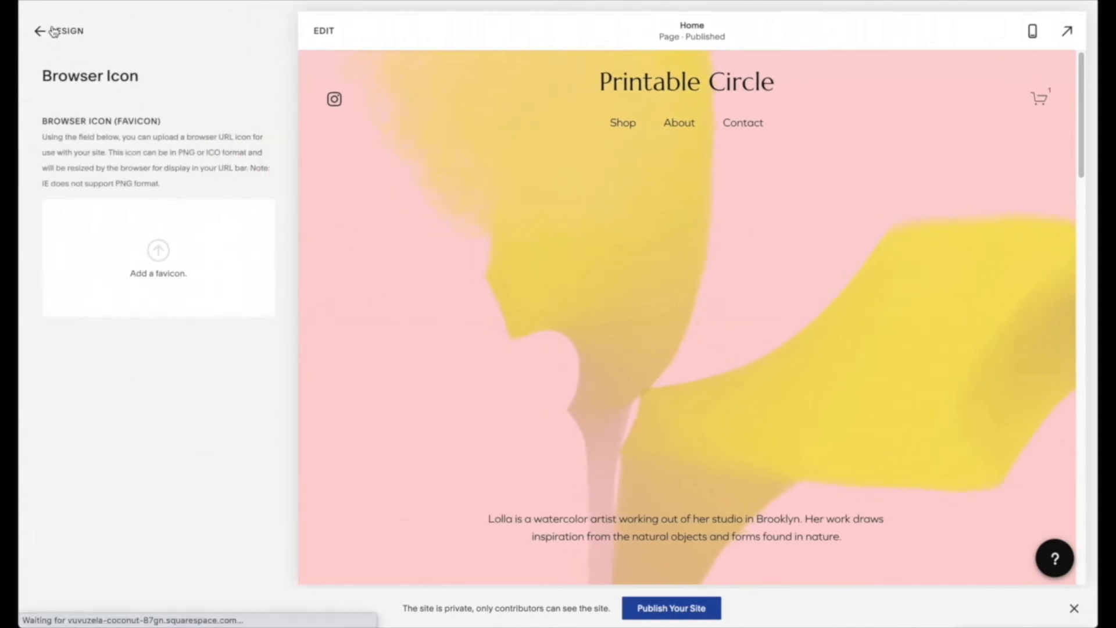
click(95, 314)
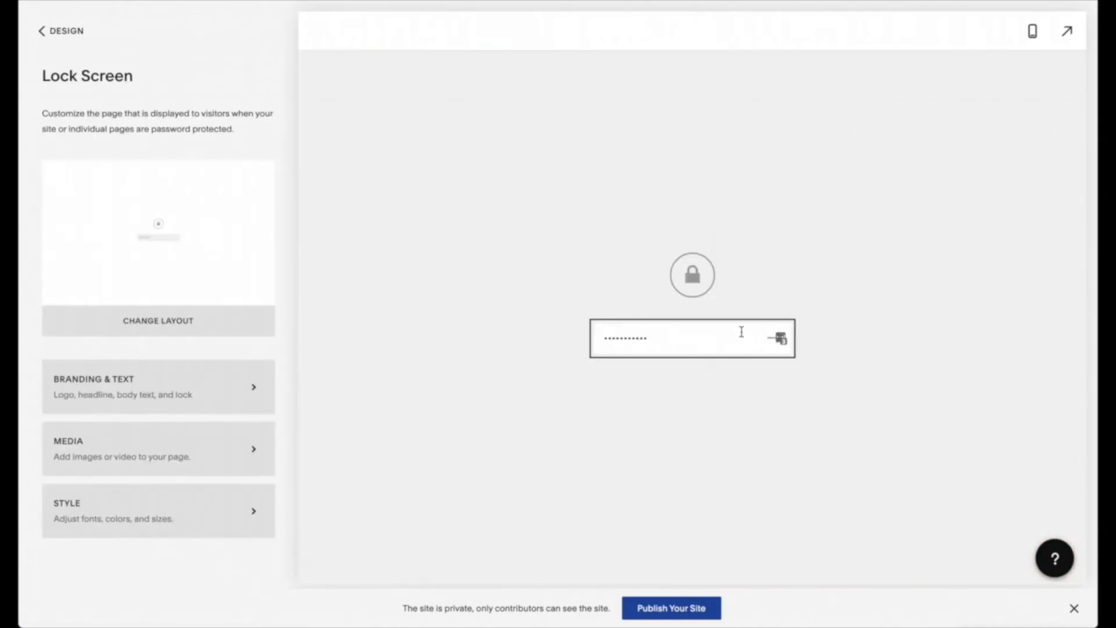
click(741, 332)
click(76, 35)
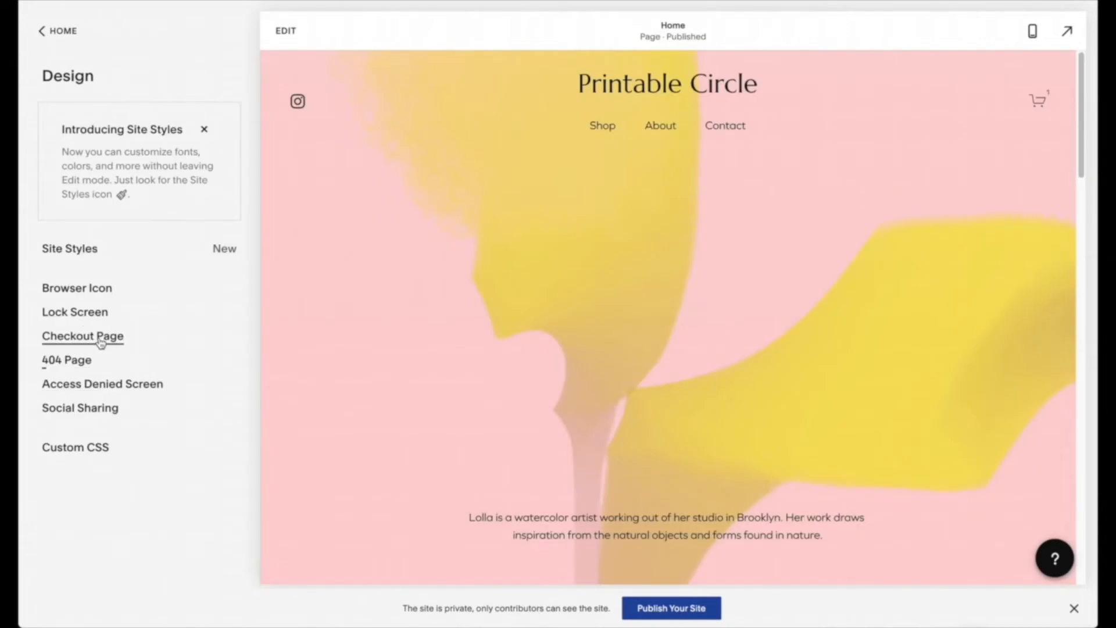
click(101, 342)
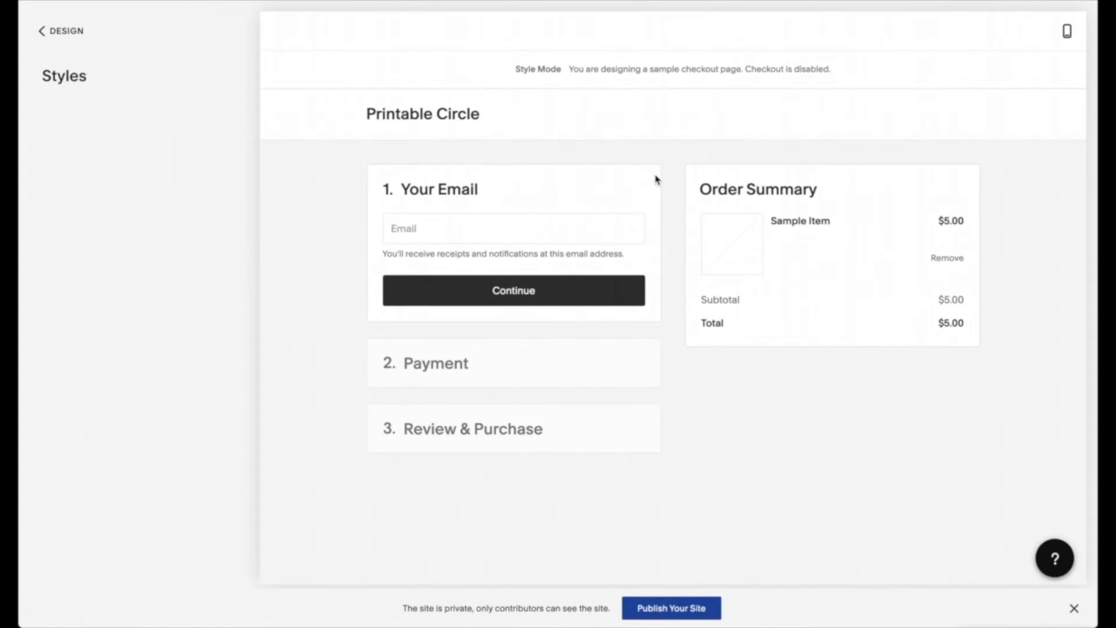
click(75, 35)
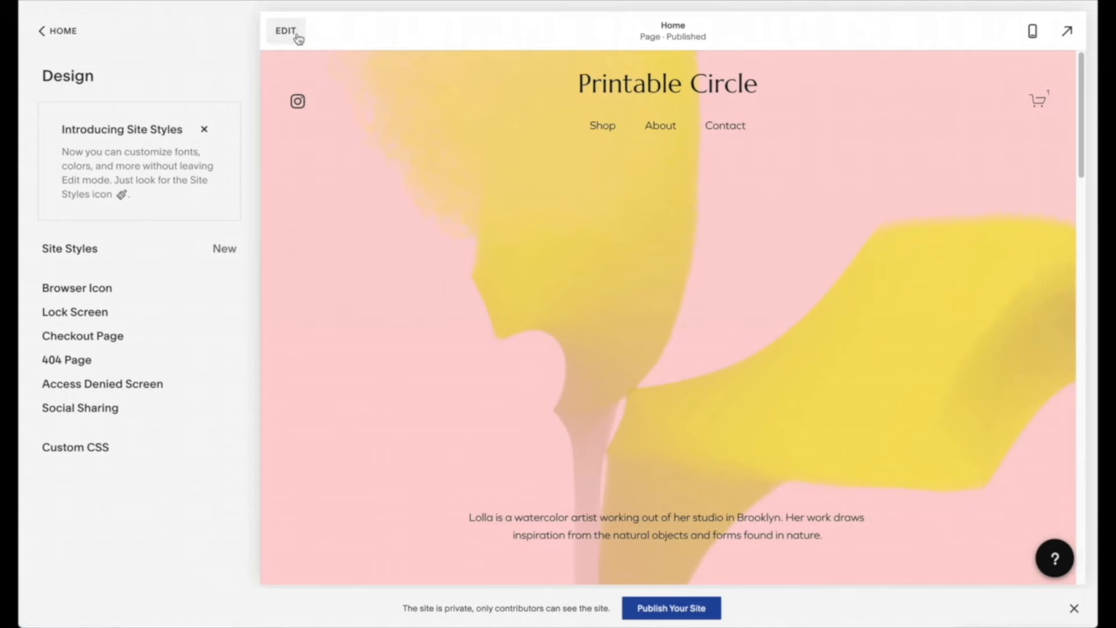
Edit the Home page's site header and open its Site Title & Logo settings.
click(293, 33)
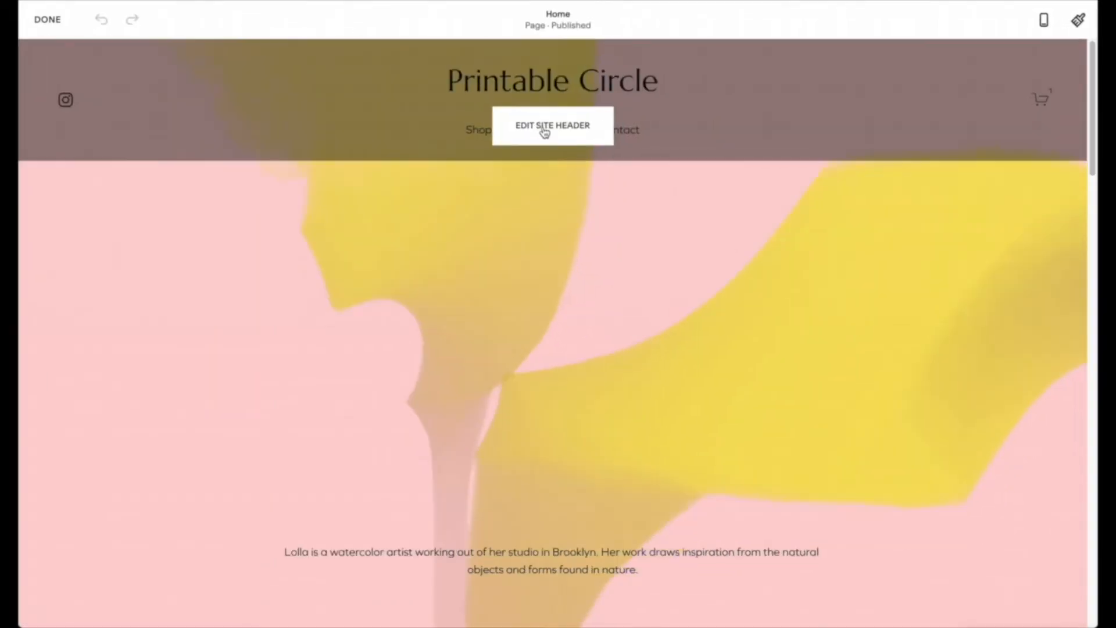
click(545, 129)
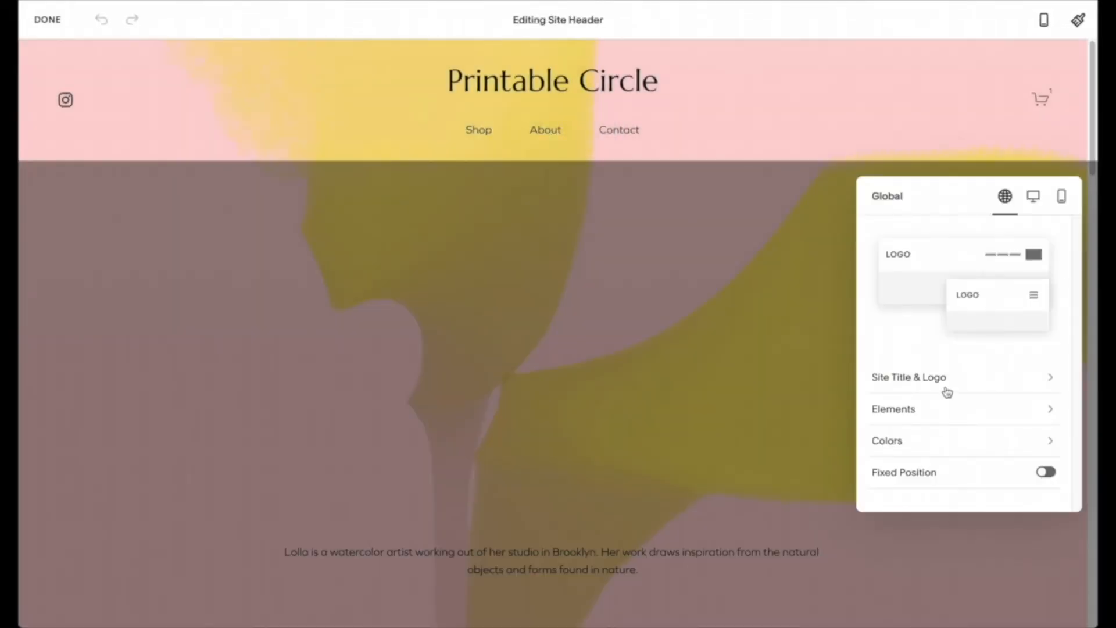
click(980, 377)
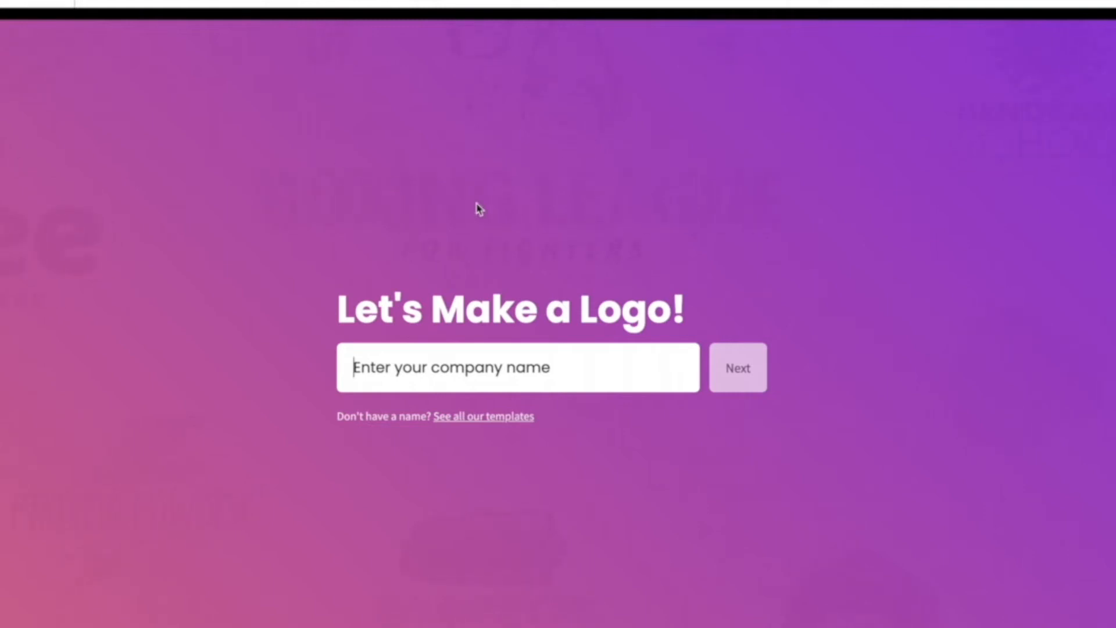
In Placeit's logo maker, enter Printable Circle as the company name and choose the Design industry.
mouse_move(291, 1)
text(Printable Circle)
key(Return)
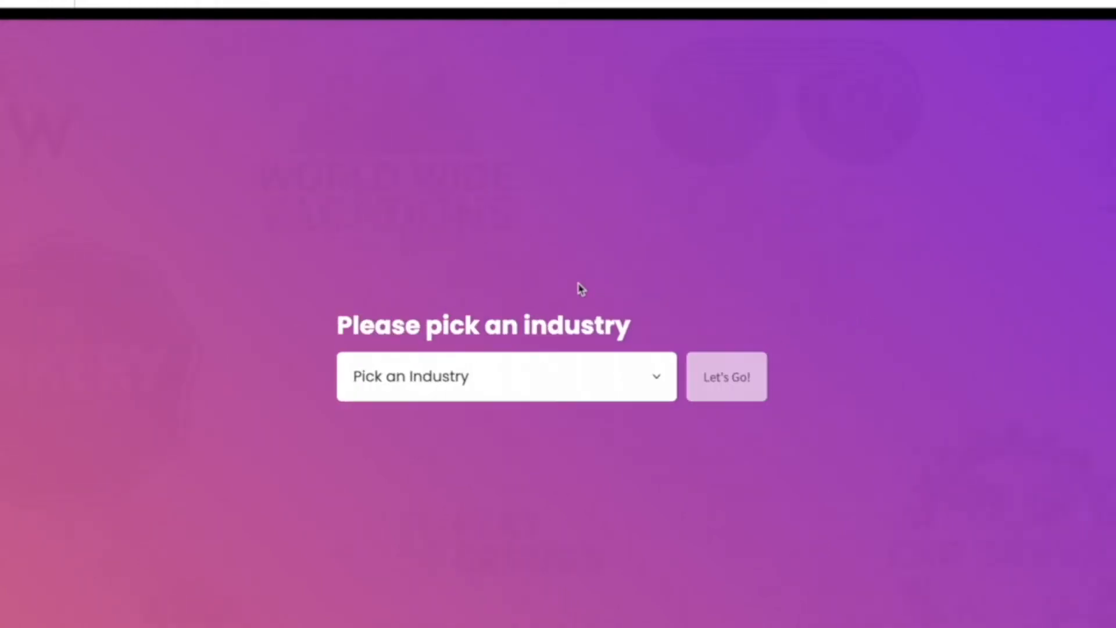
click(536, 377)
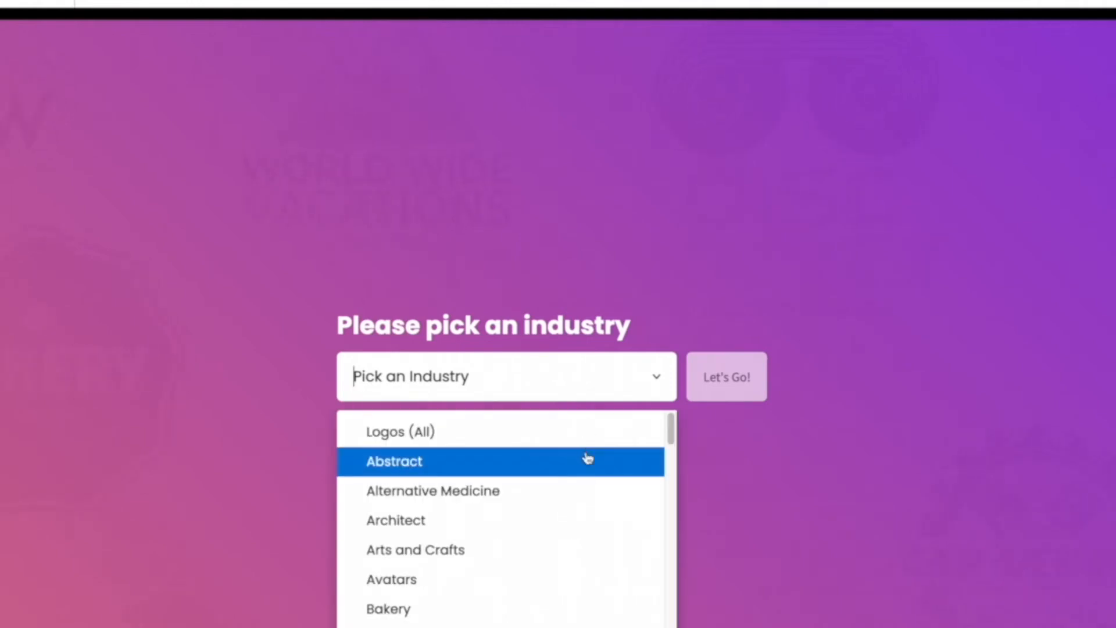
drag(669, 430, 672, 487)
scroll(636, 496, down, 2)
click(391, 570)
click(706, 379)
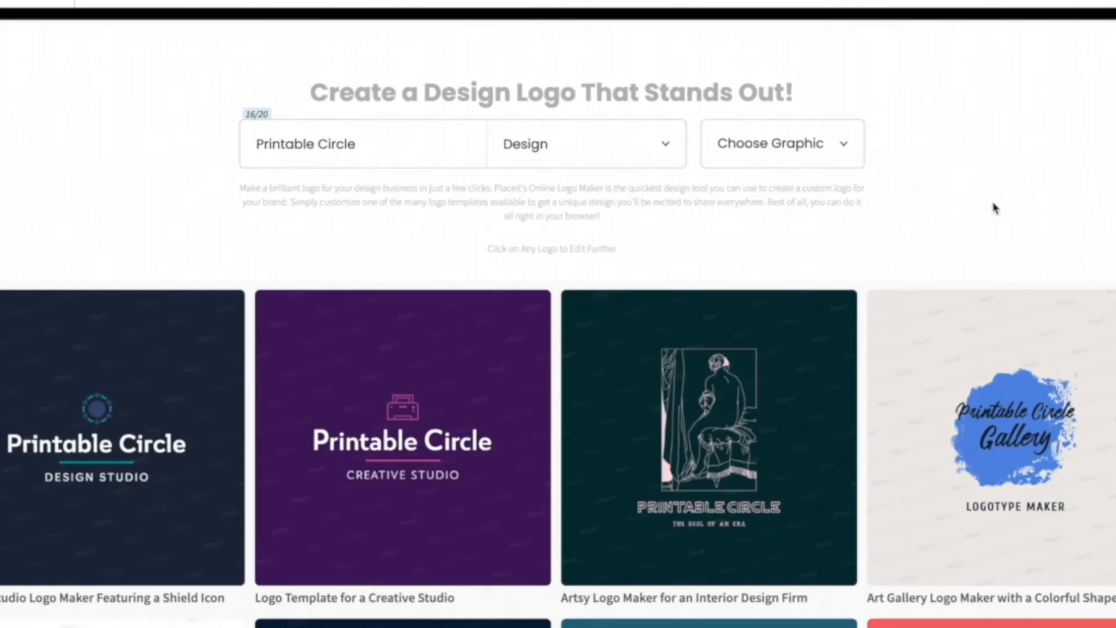
Browse the Printable Circle logo templates and open the technology logo with the abstract 3D icon.
scroll(969, 223, down, 7)
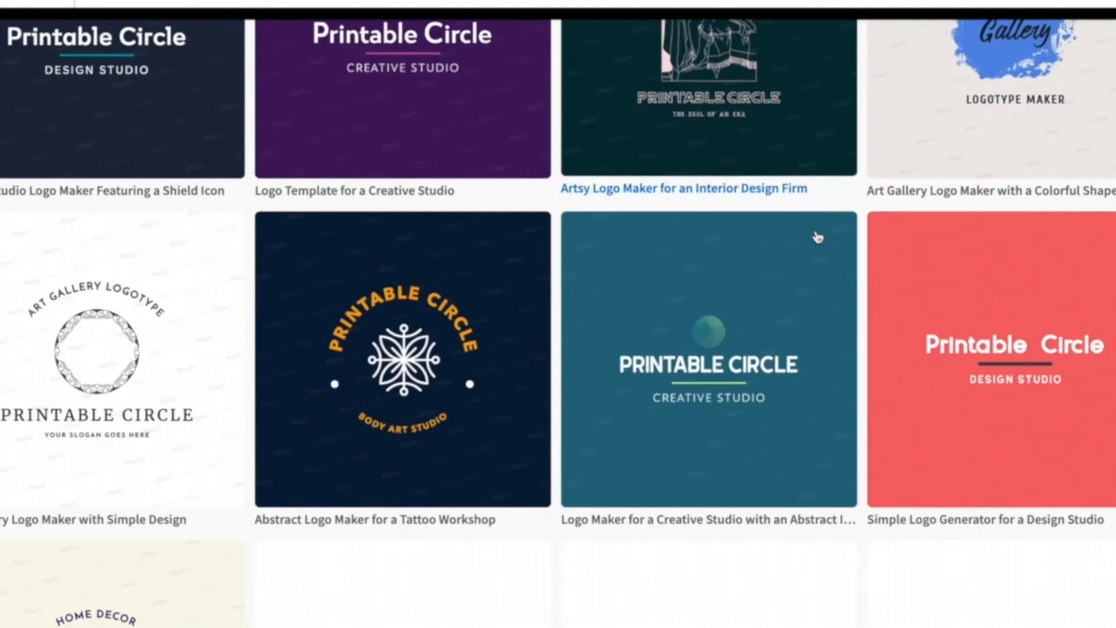
scroll(852, 271, down, 2)
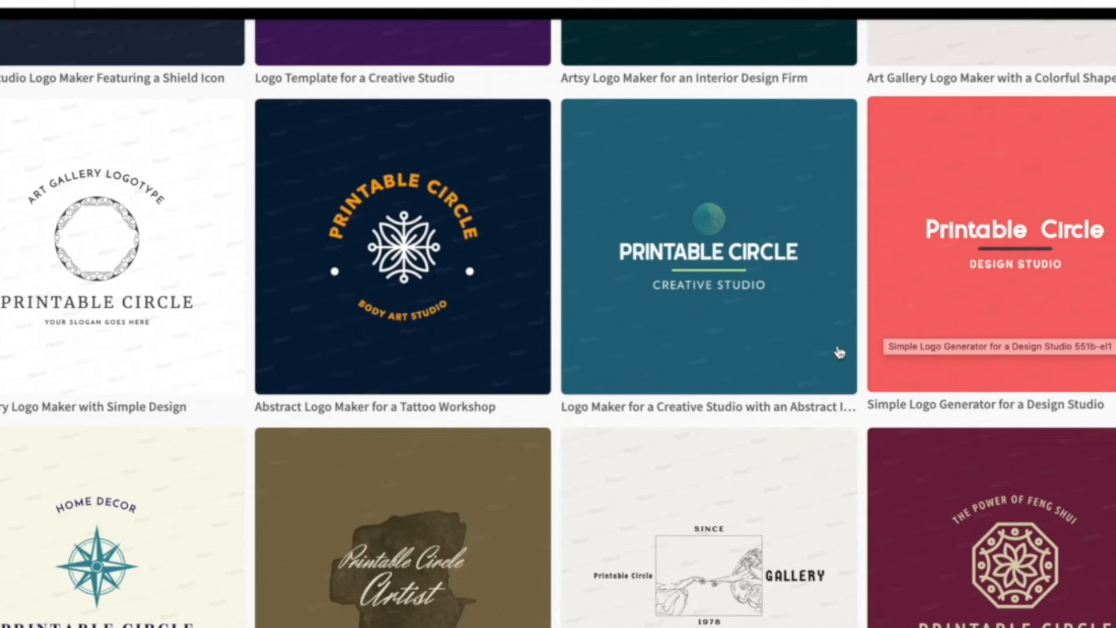
scroll(839, 351, down, 12)
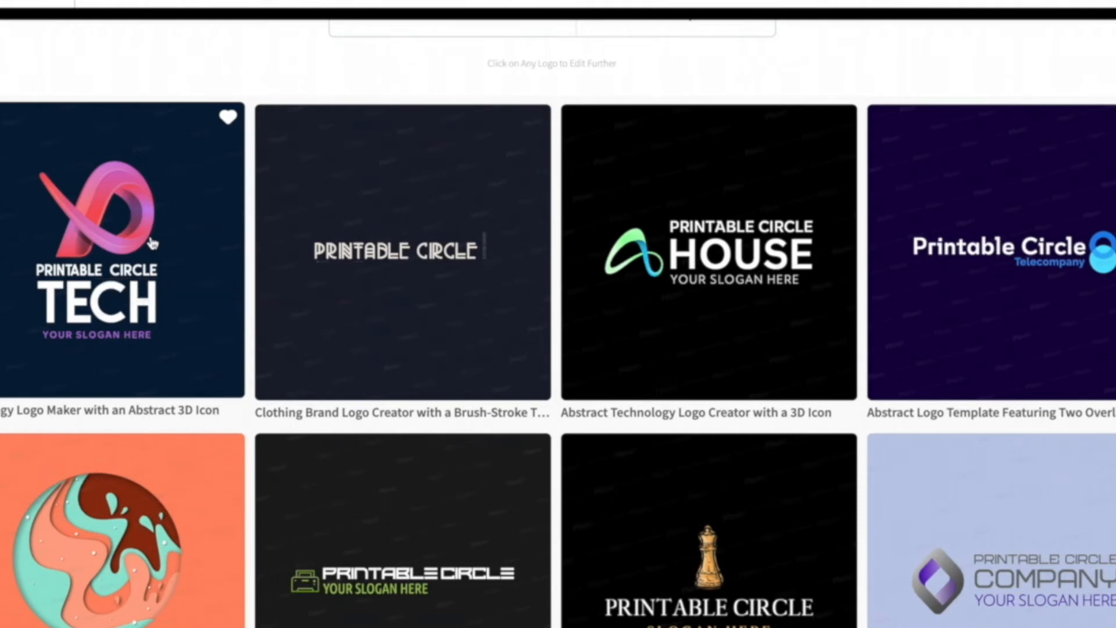
click(152, 242)
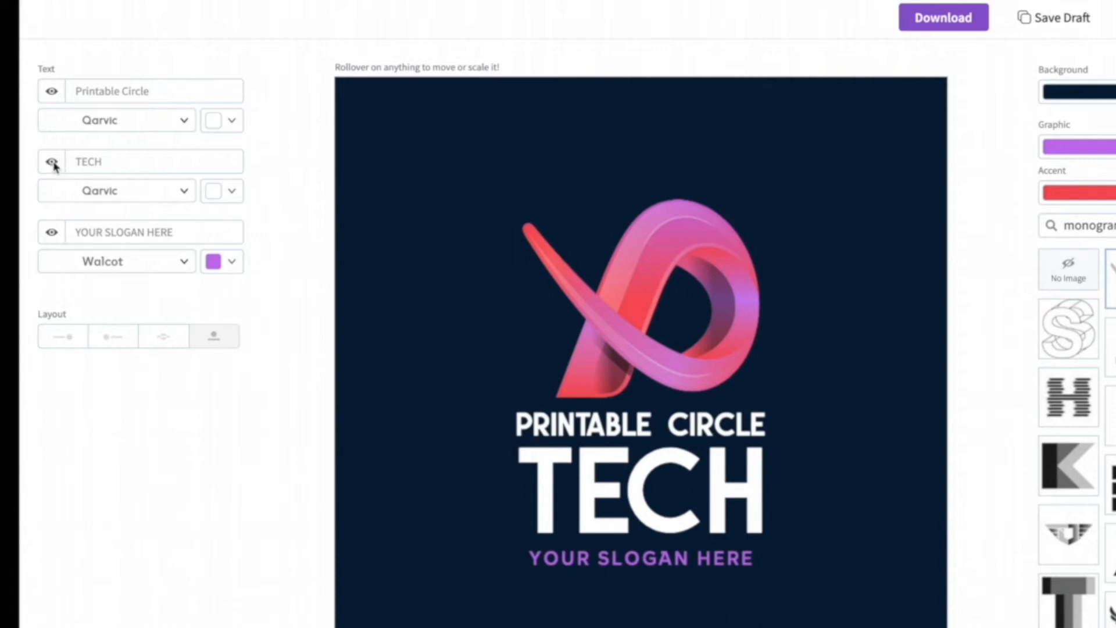
Hide the TECH and slogan text lines and enlarge the 3D icon to span the company name's width.
click(52, 163)
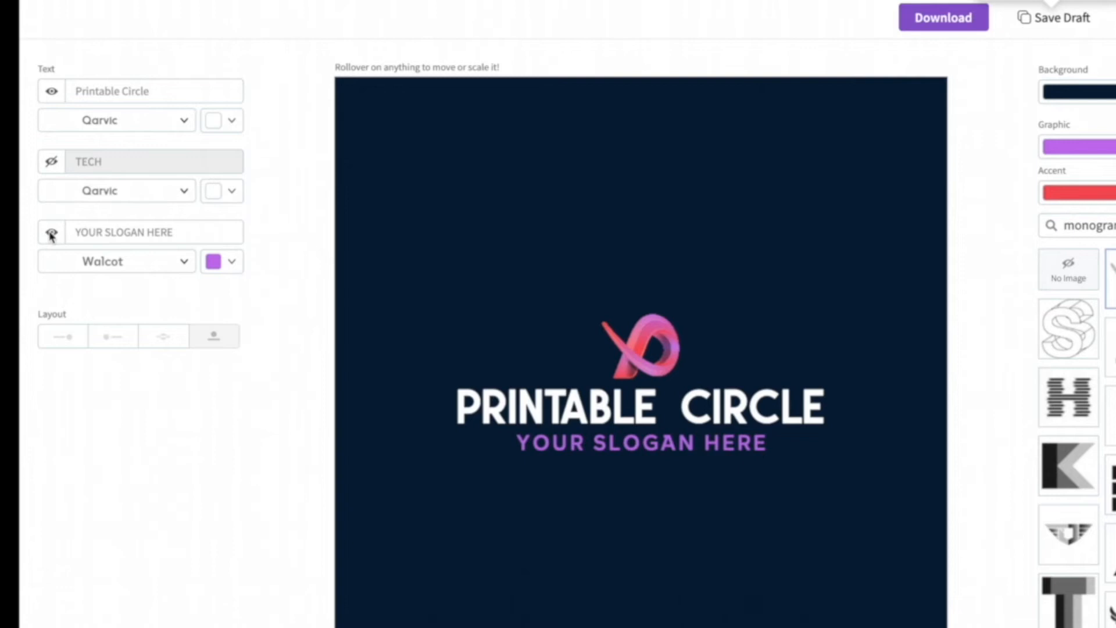
click(51, 234)
drag(606, 202, 608, 196)
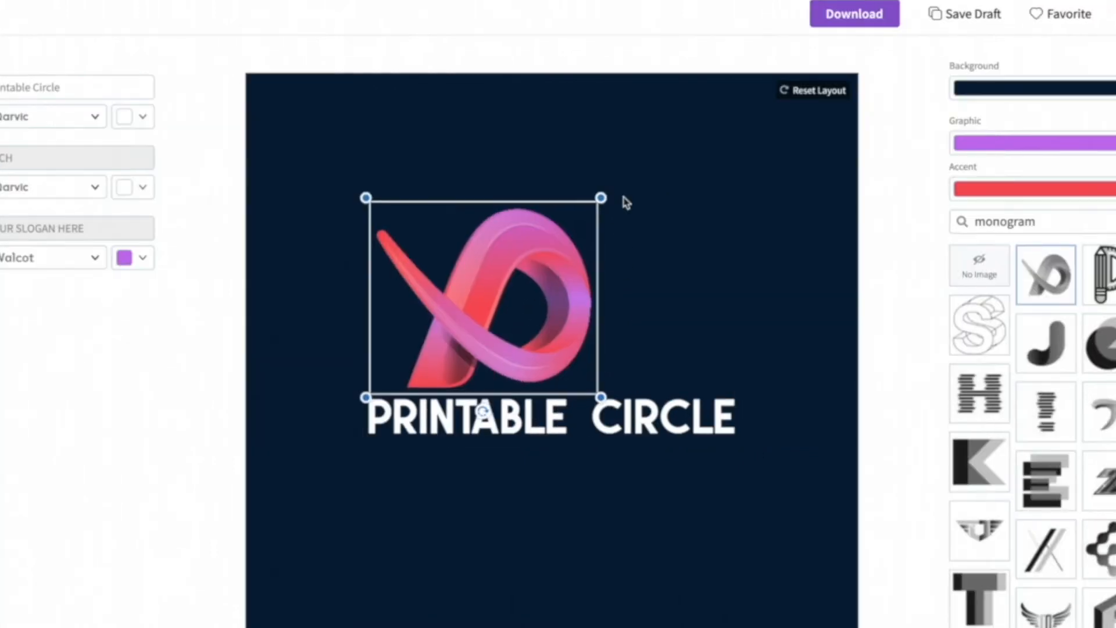
drag(609, 196, 637, 169)
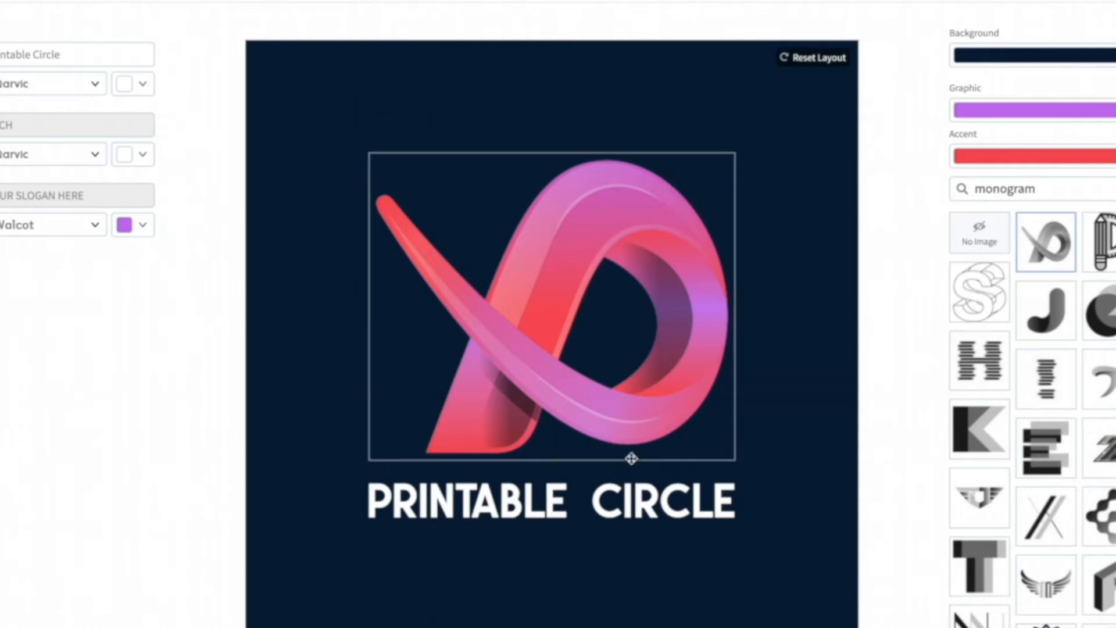
click(622, 294)
click(869, 381)
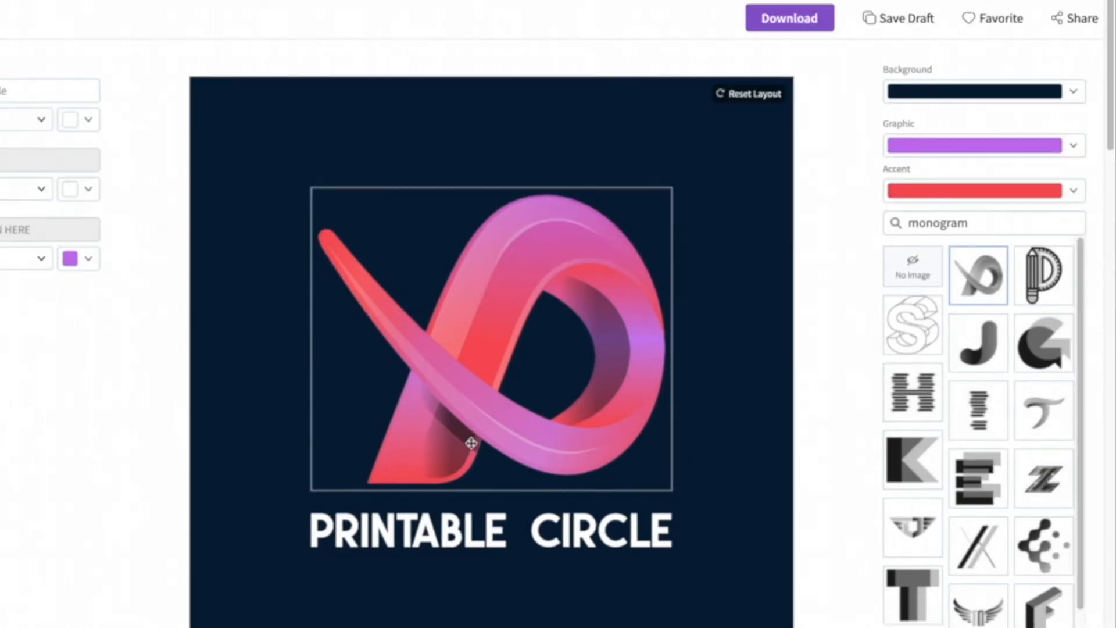
Set the logo's background to black, its graphic colour to red and its accent colour to orange.
scroll(966, 21, down, 1)
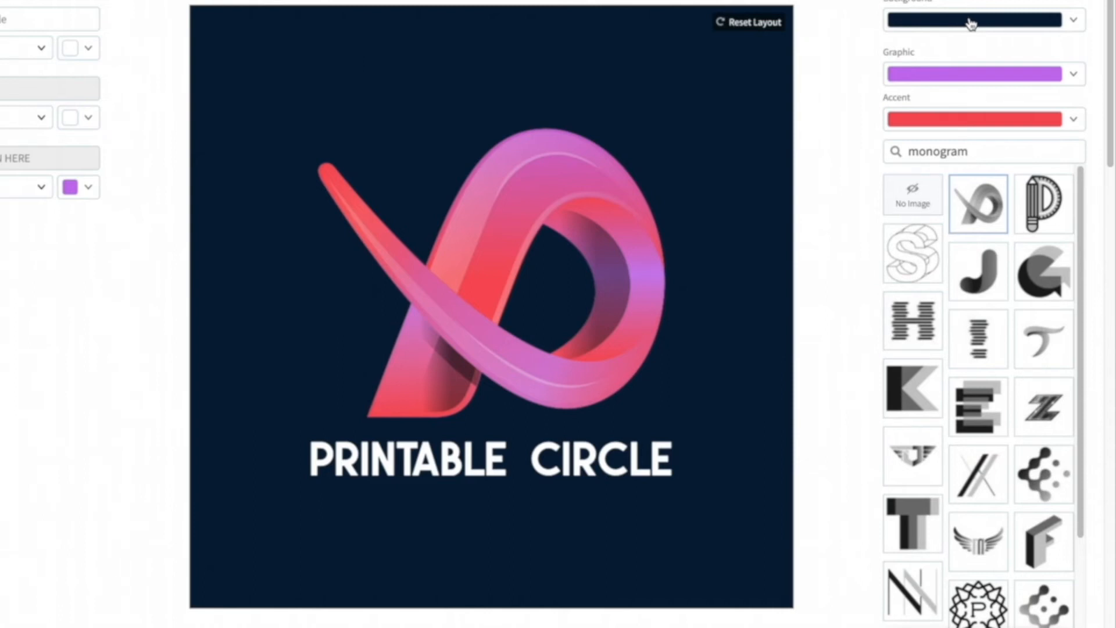
click(971, 23)
click(1071, 243)
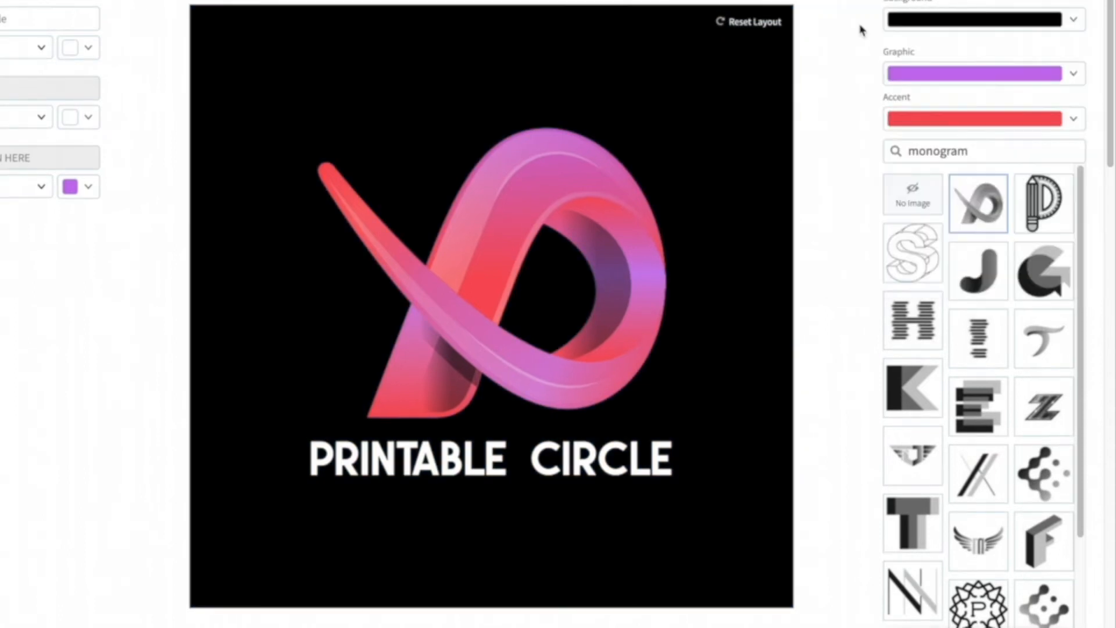
click(901, 26)
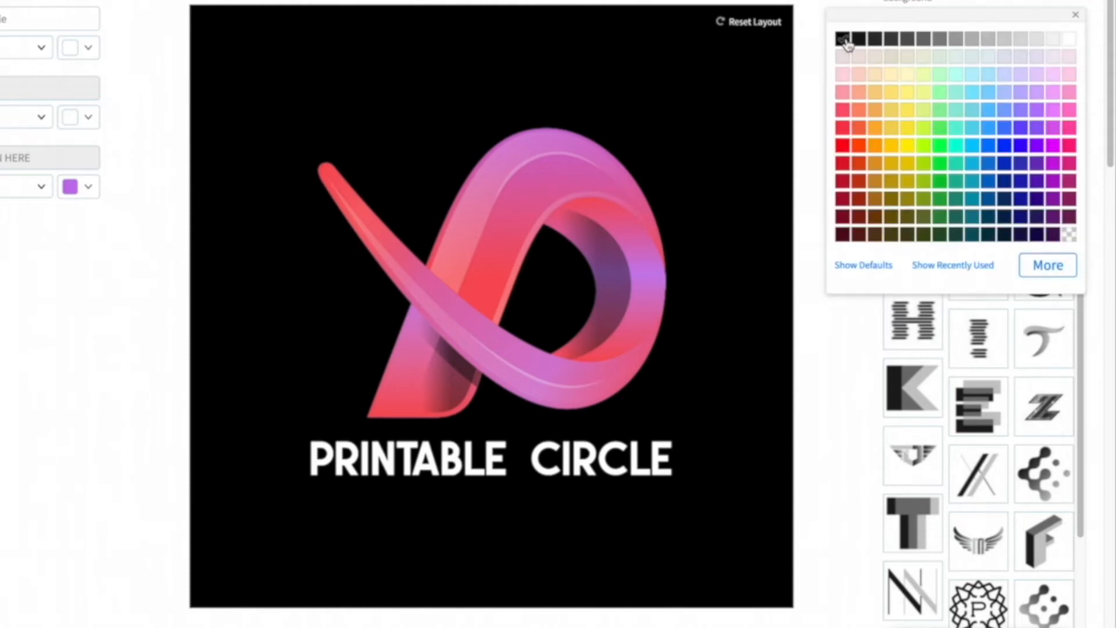
click(830, 6)
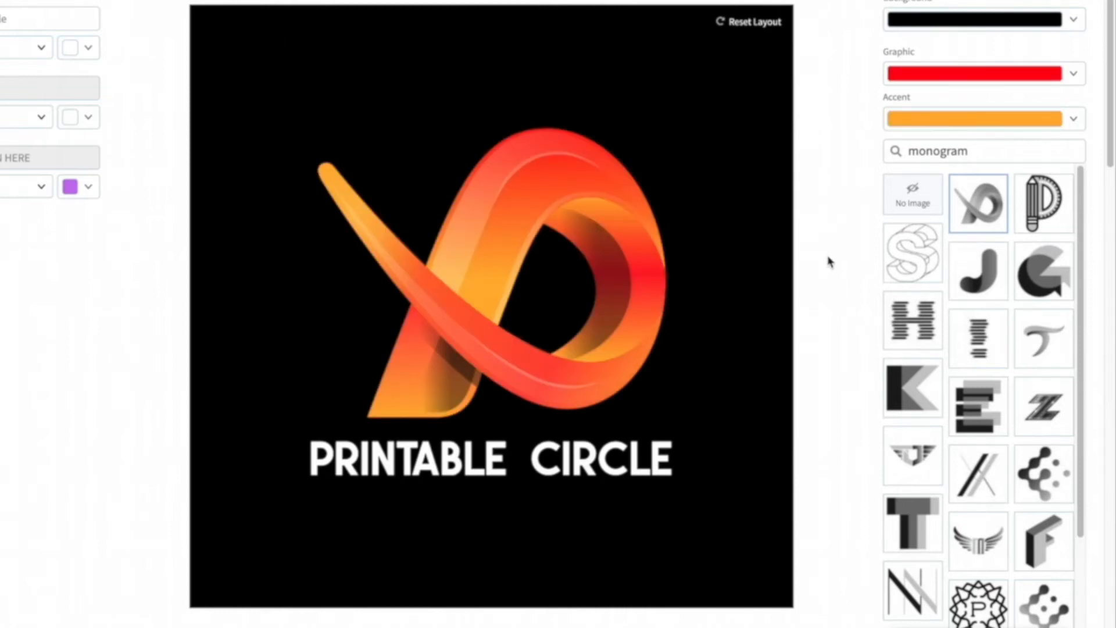
Download the Printable Circle logo with the black background.
scroll(830, 262, up, 2)
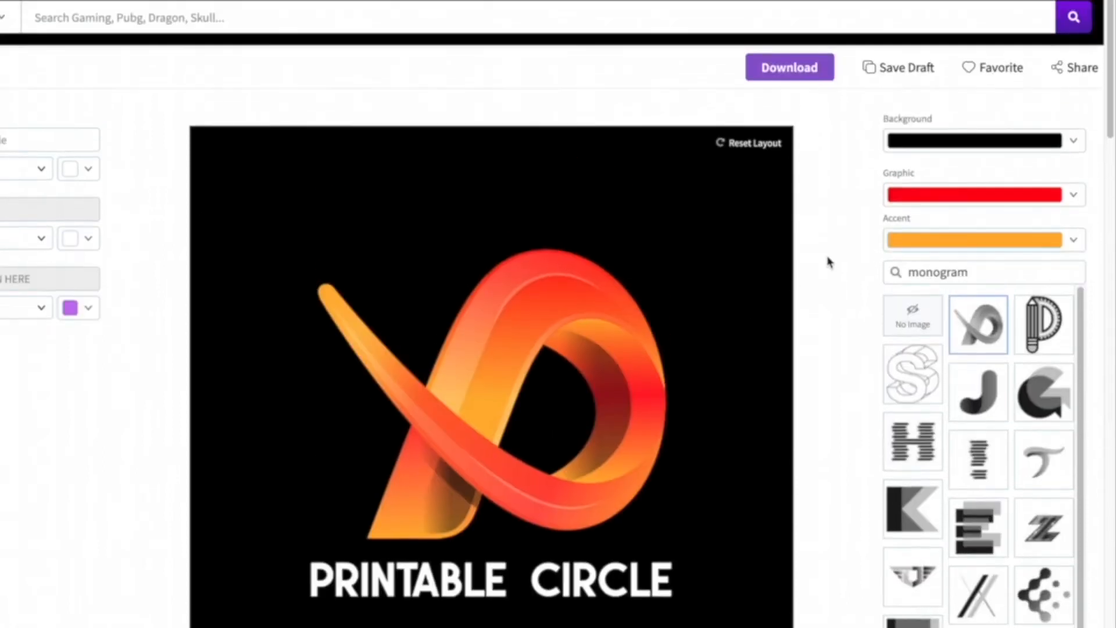
click(817, 88)
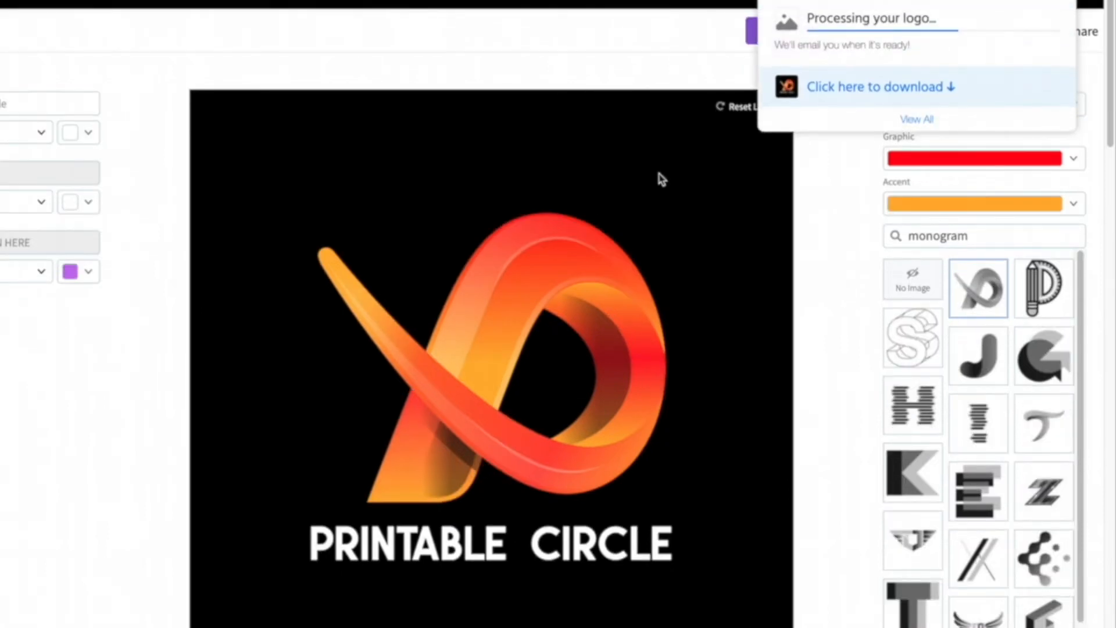
Set the Printable Circle logo's background to transparent.
click(1046, 113)
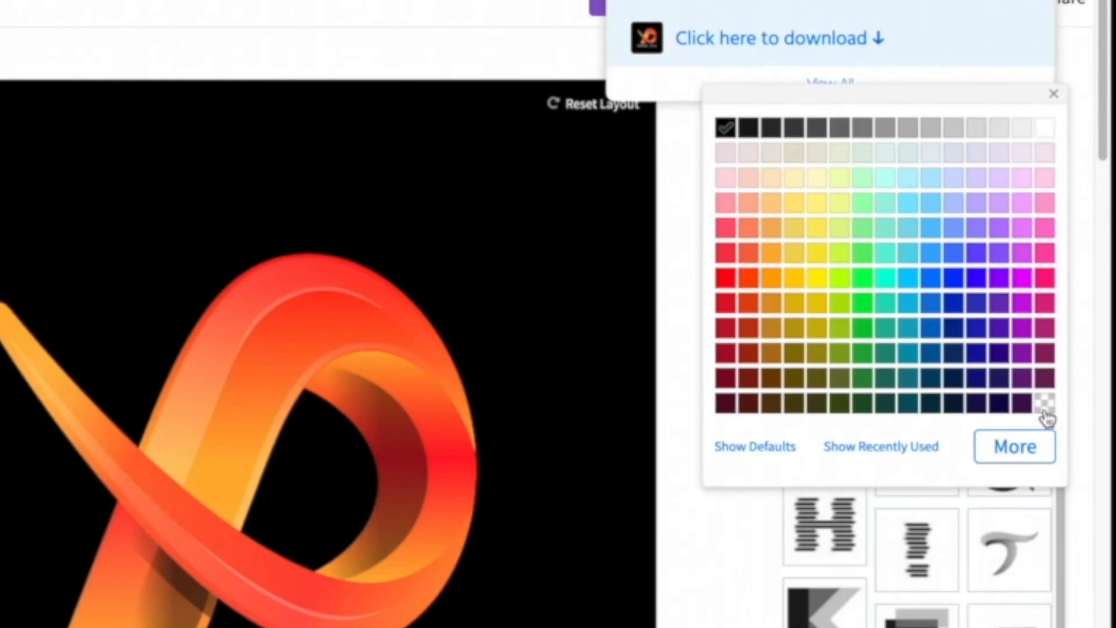
click(1068, 318)
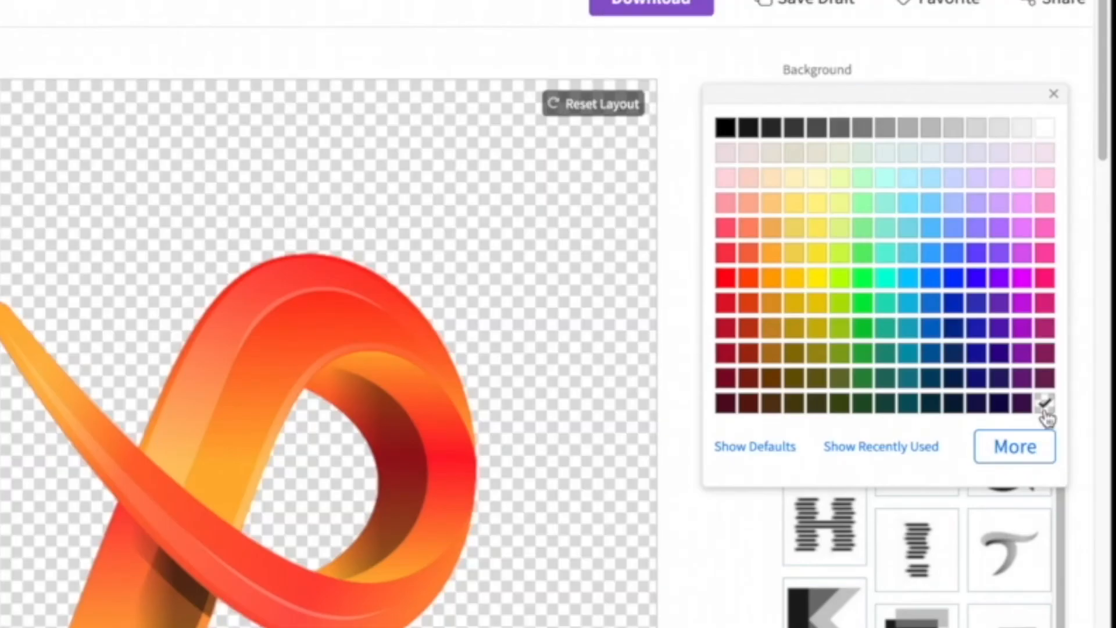
click(765, 255)
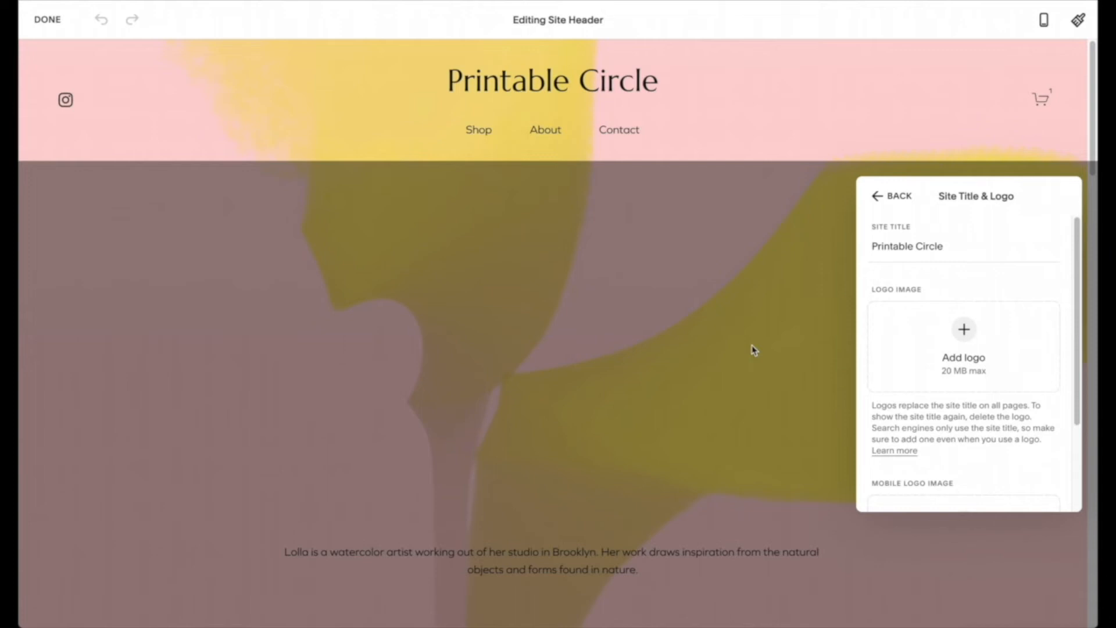
Upload the technology logo as the Squarespace site header's logo, increase its height and set the mobile logo maximum height to 101 px.
click(987, 333)
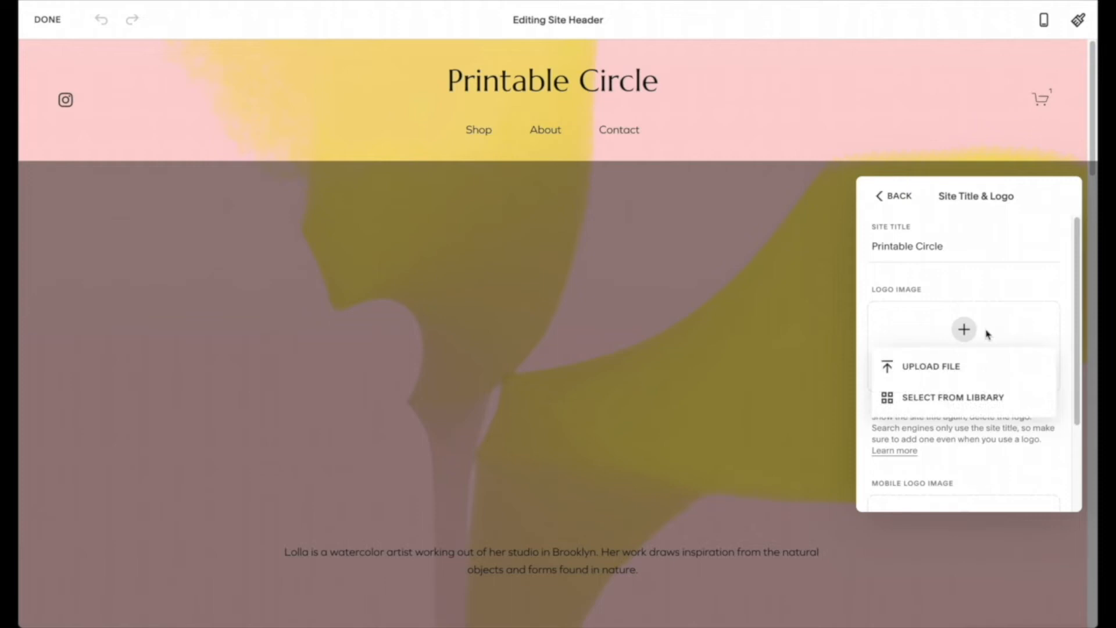
click(988, 363)
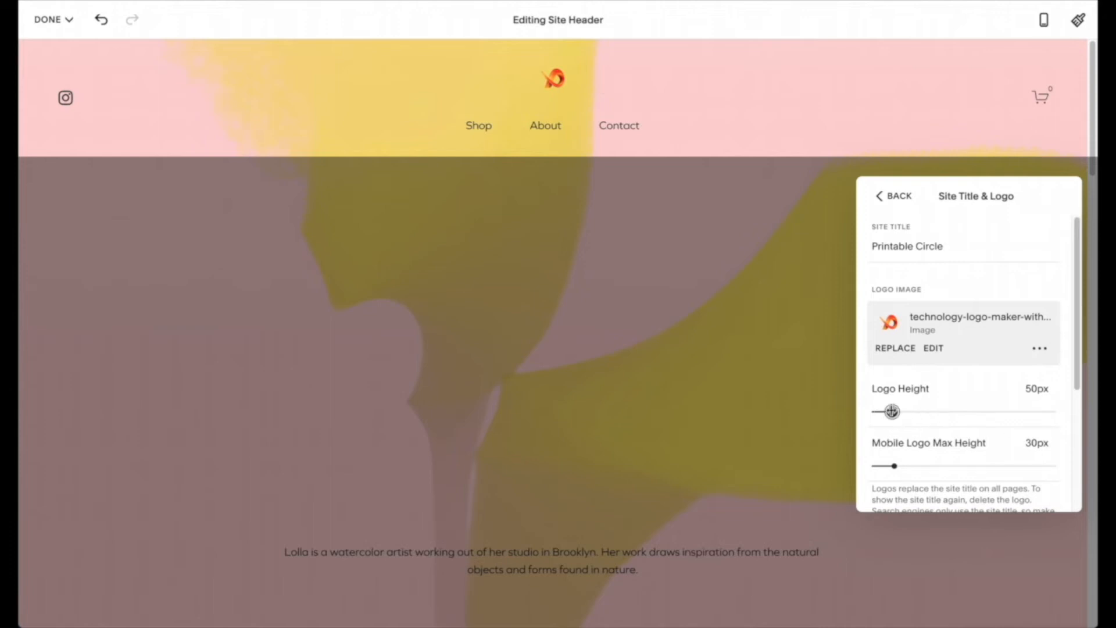
drag(892, 411, 943, 411)
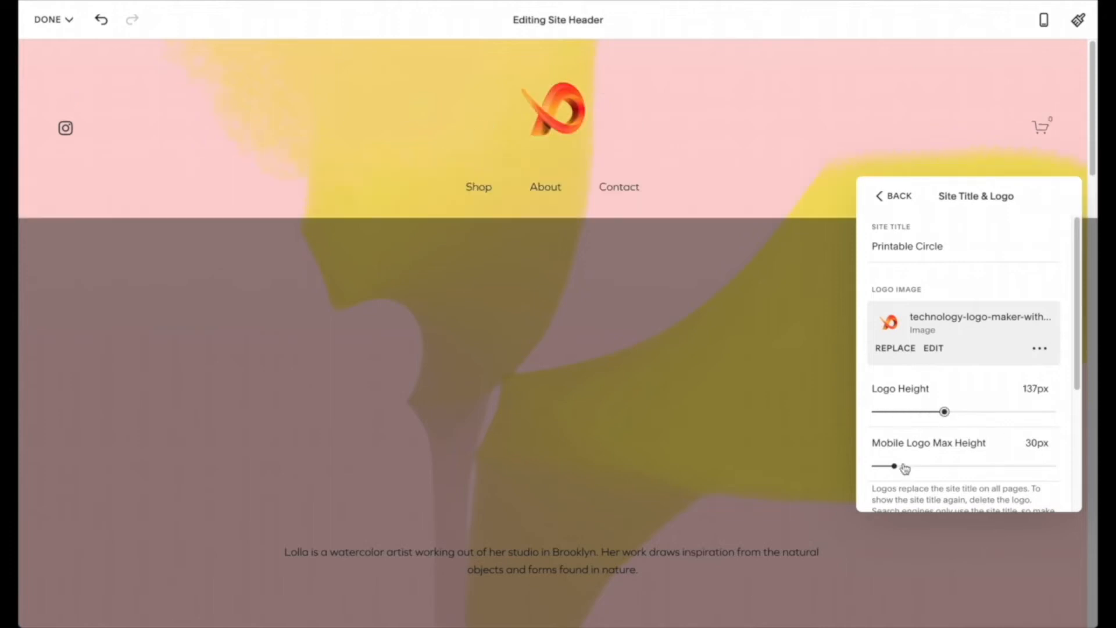
drag(898, 468, 988, 465)
drag(944, 412, 977, 411)
click(703, 318)
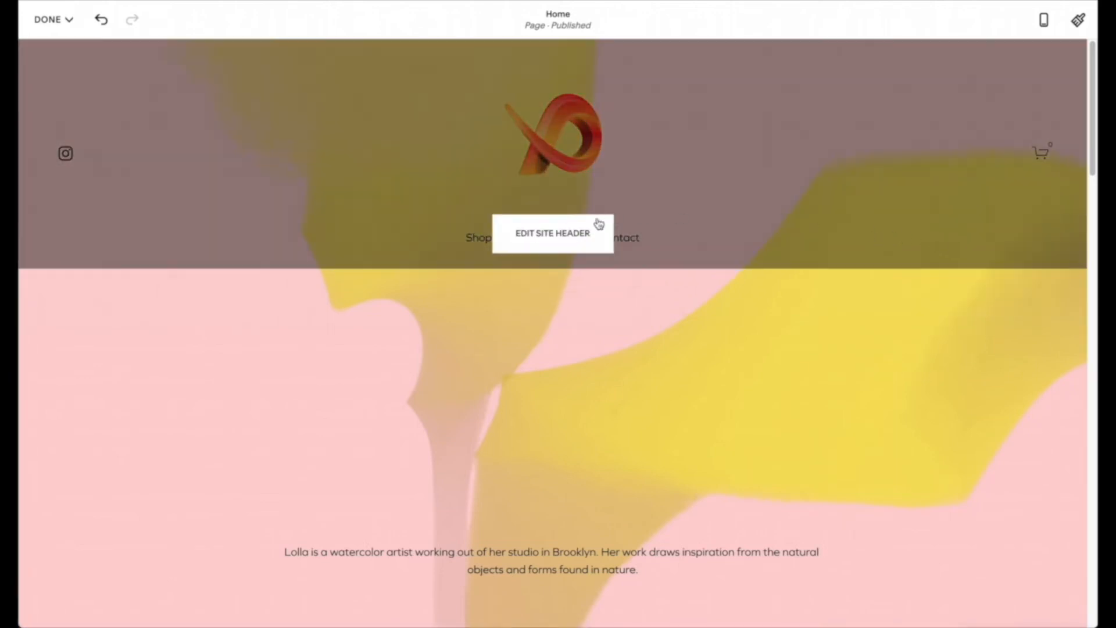
Try several desktop header layouts and apply the one with the logo on the left and the navigation links on the right.
click(535, 244)
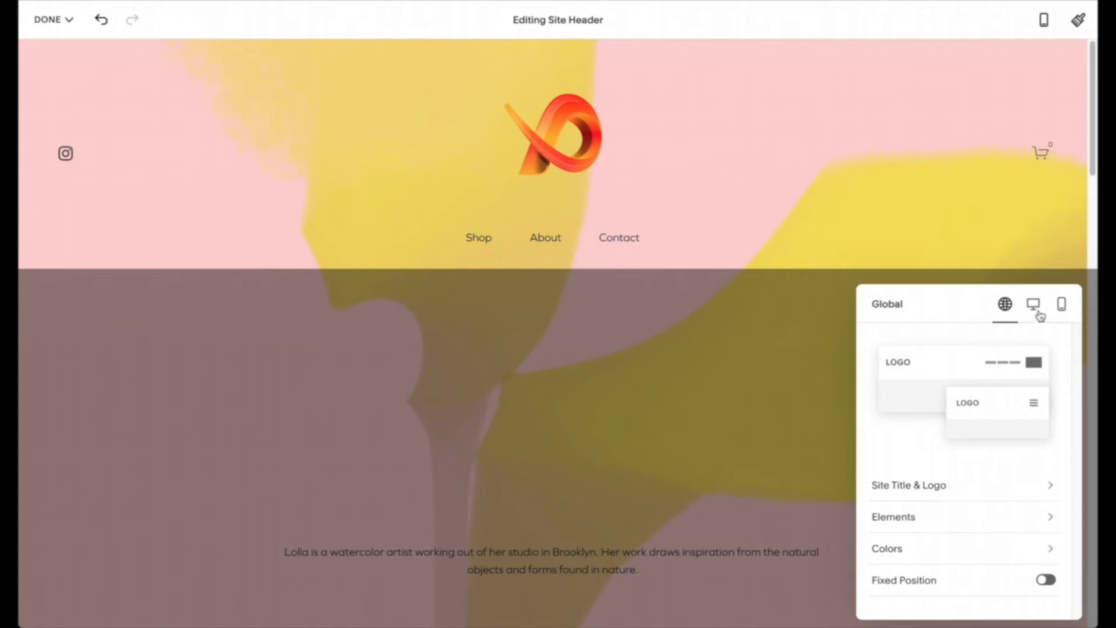
click(1035, 314)
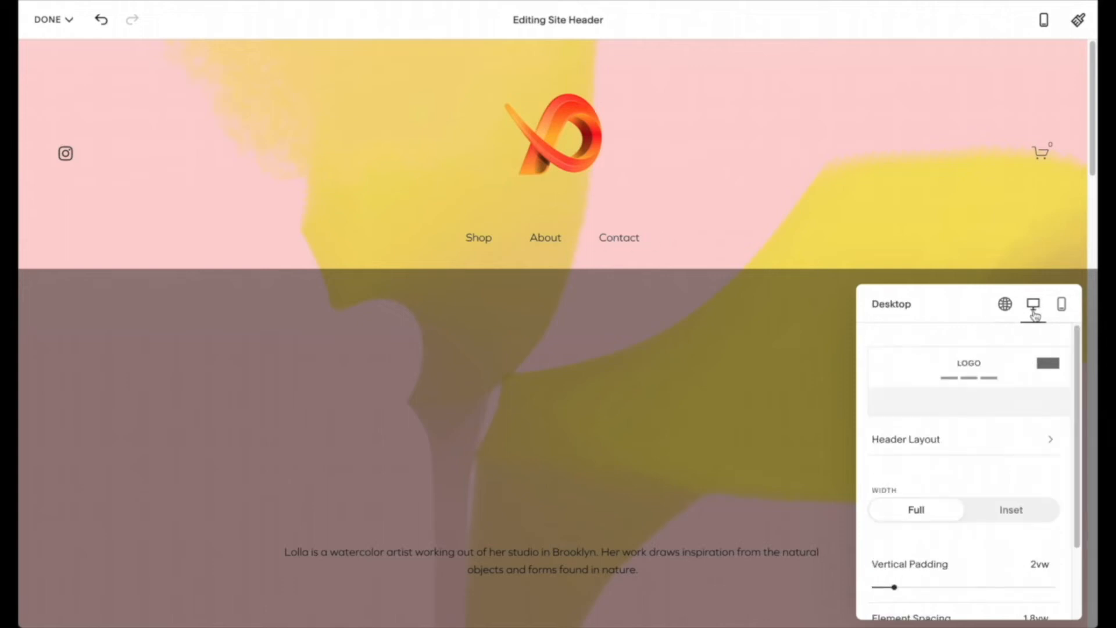
scroll(1041, 465, down, 2)
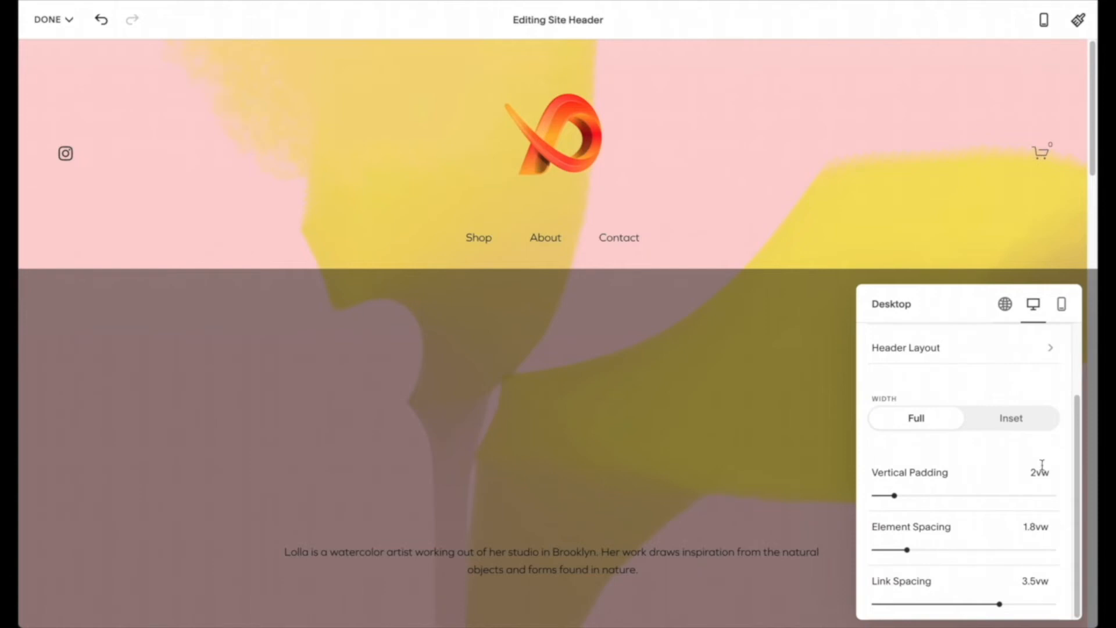
click(912, 359)
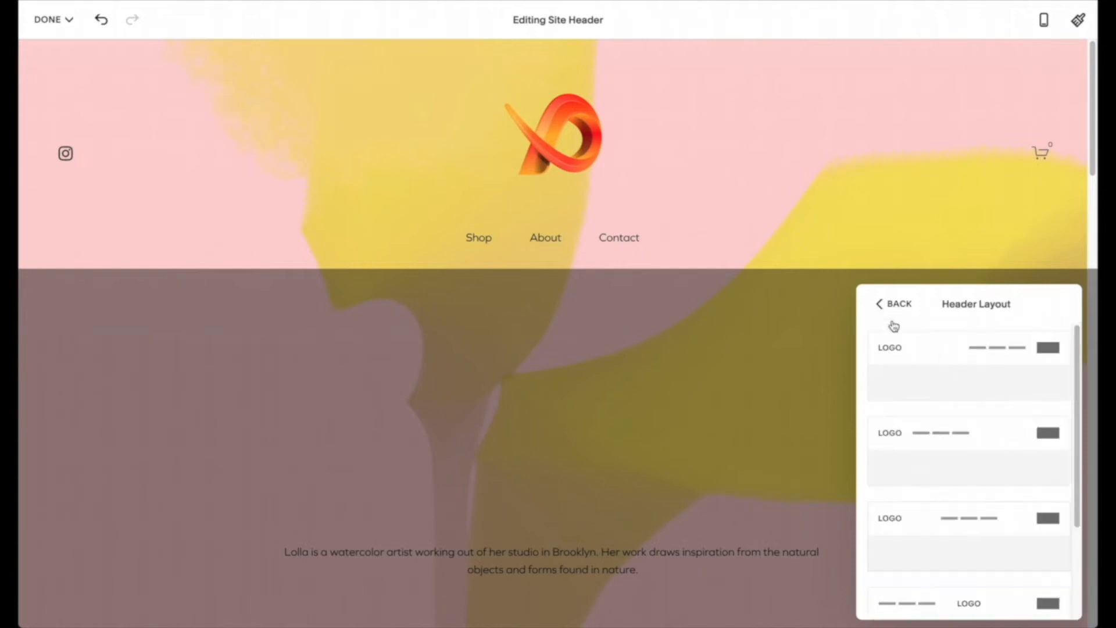
click(960, 466)
click(950, 388)
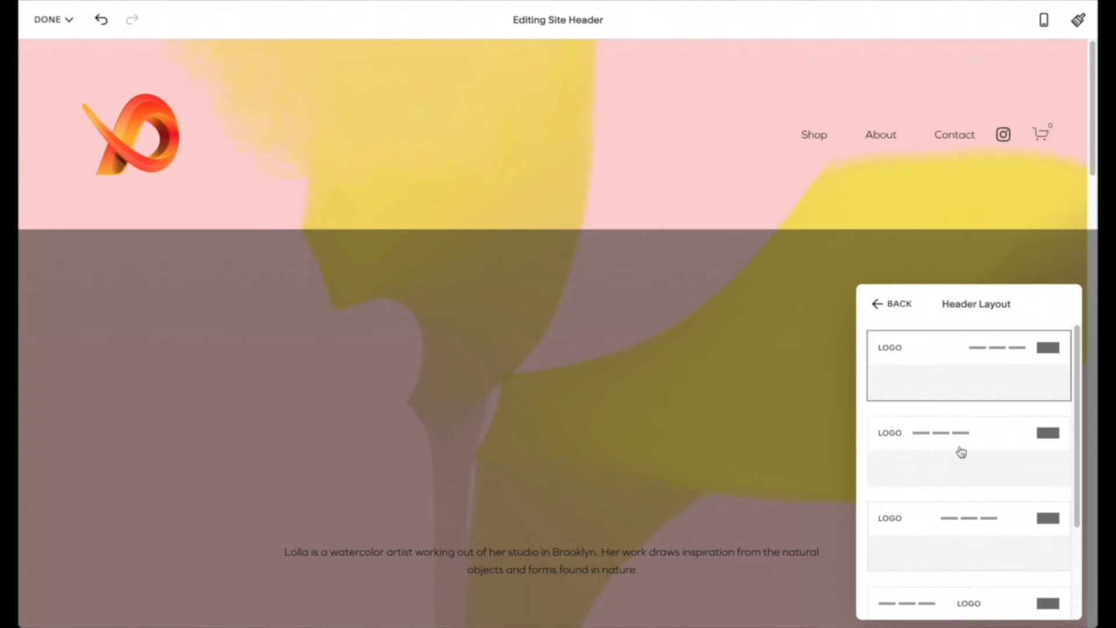
click(961, 449)
click(980, 558)
scroll(995, 525, down, 1)
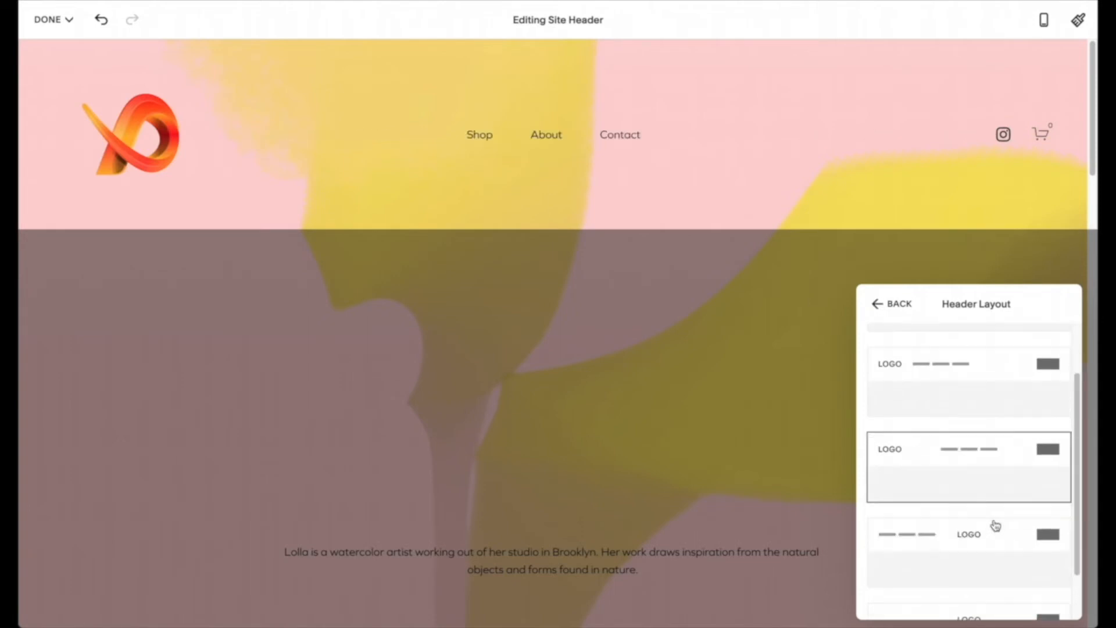
scroll(995, 525, up, 1)
click(953, 355)
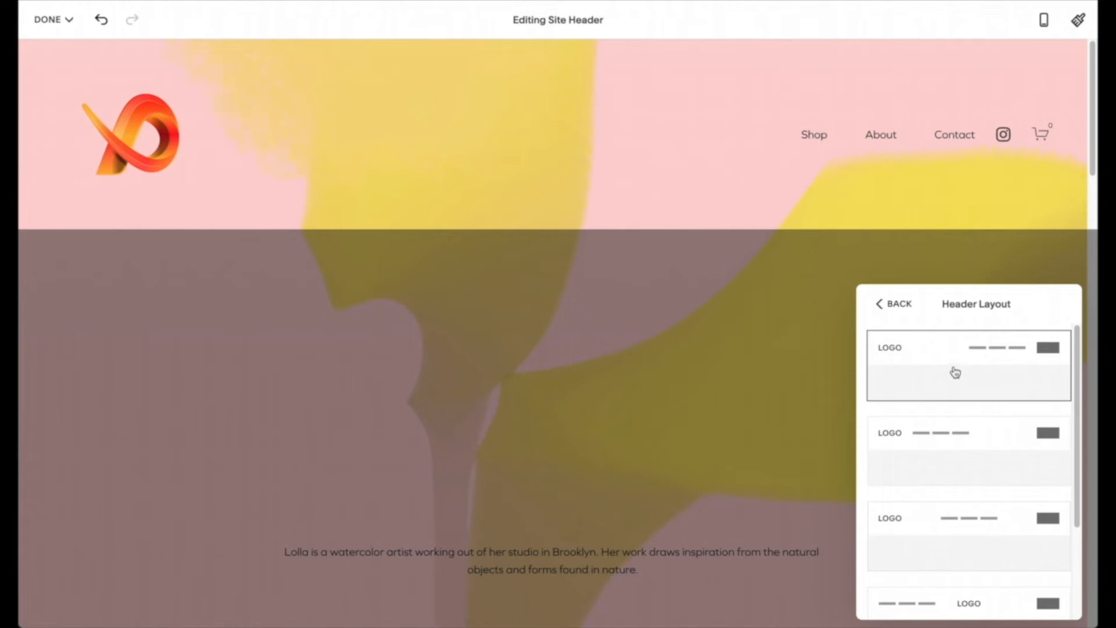
click(898, 305)
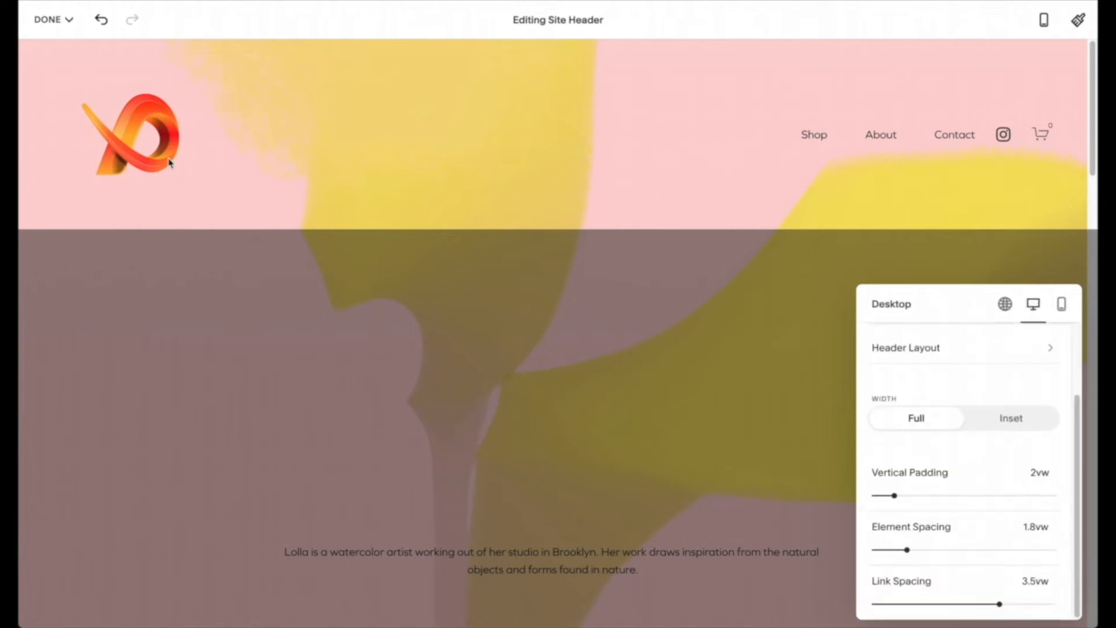
scroll(949, 448, up, 3)
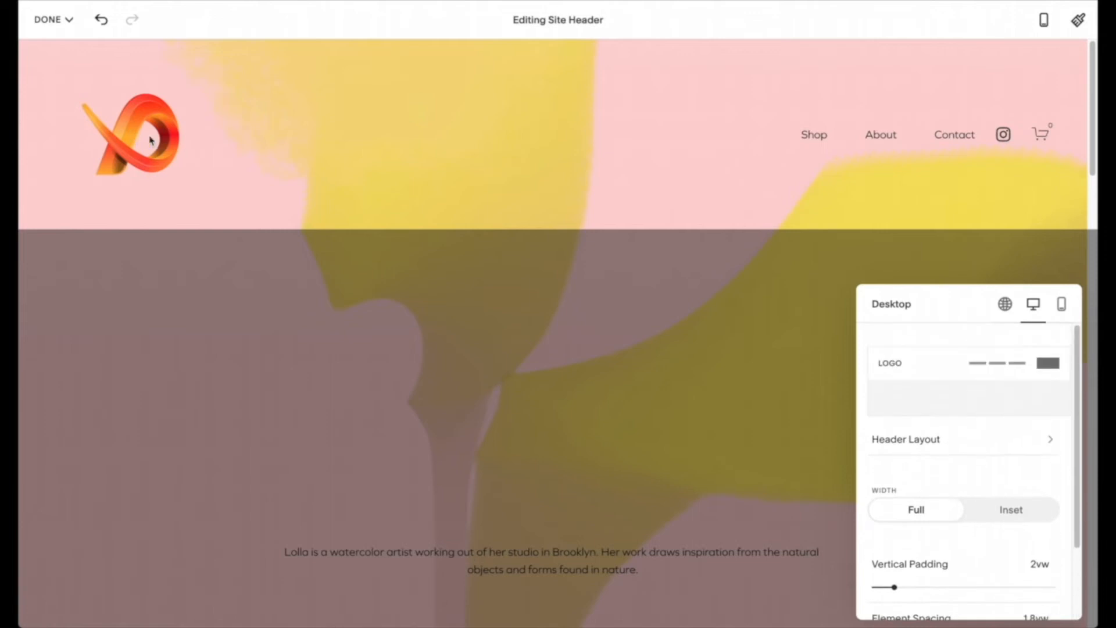
Reduce the header logo's height to make the desktop header more compact.
click(149, 140)
click(557, 198)
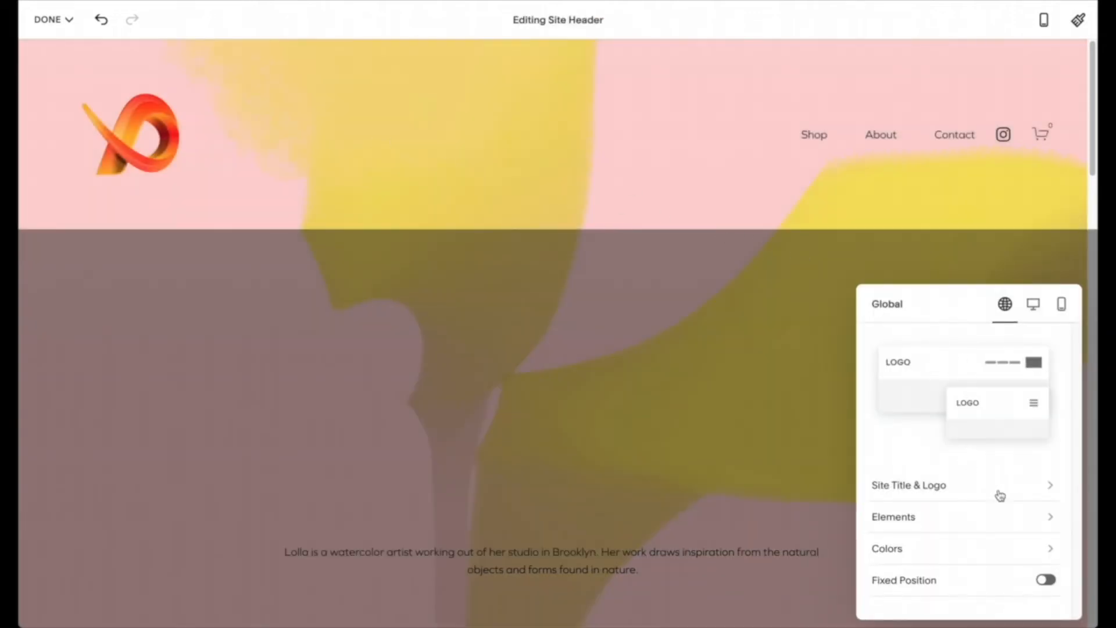
click(998, 488)
drag(986, 516, 940, 516)
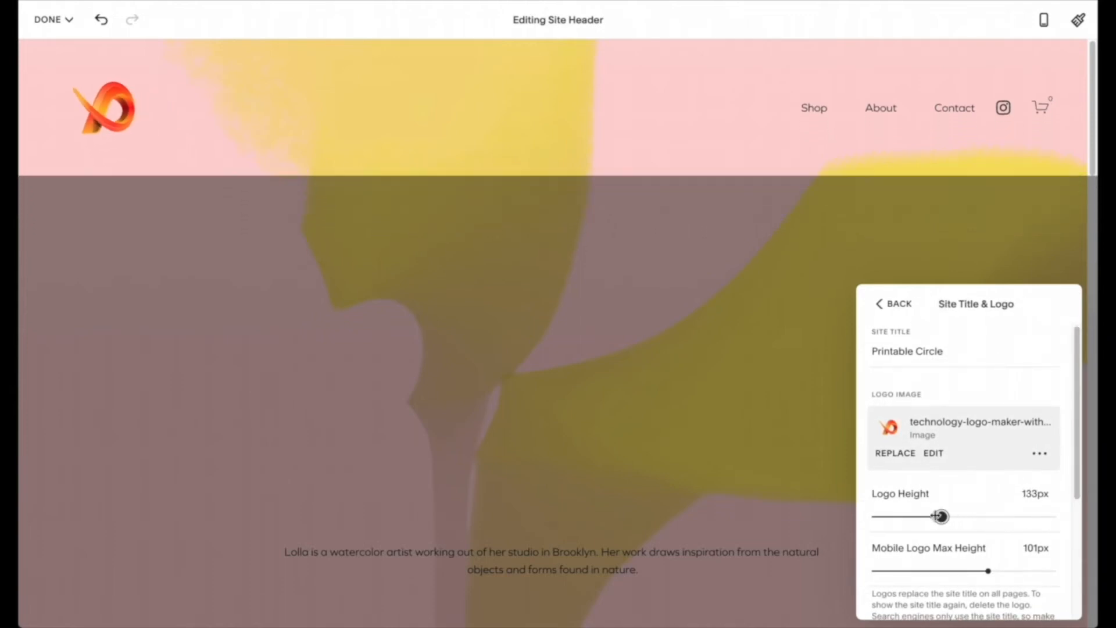
click(761, 251)
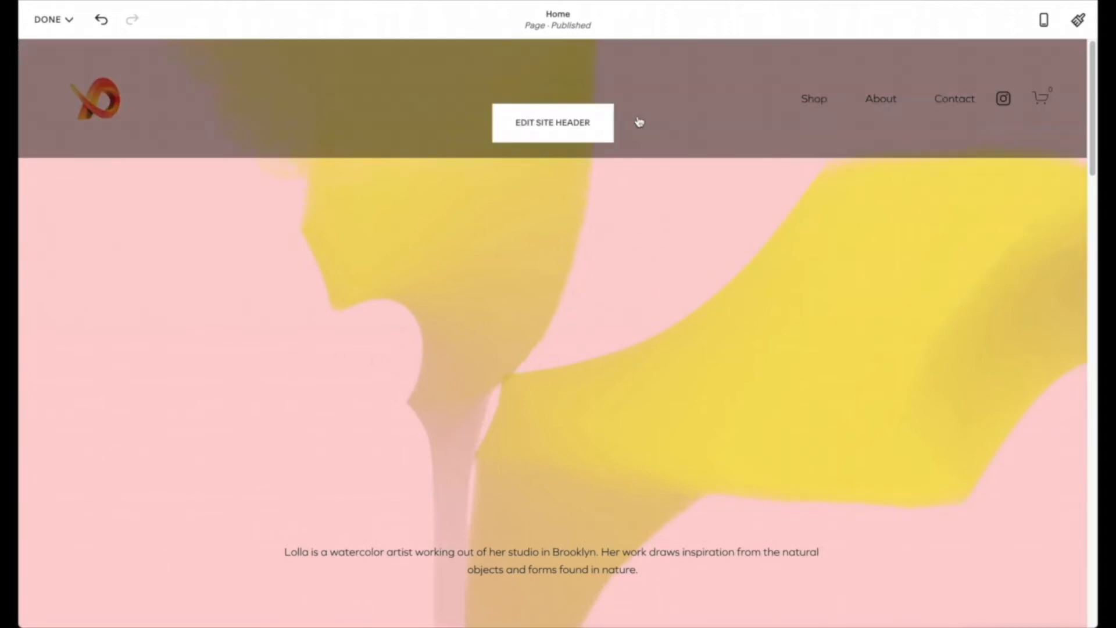
Turn off the header's transparency and apply the Bright 1 colour theme to it.
click(561, 124)
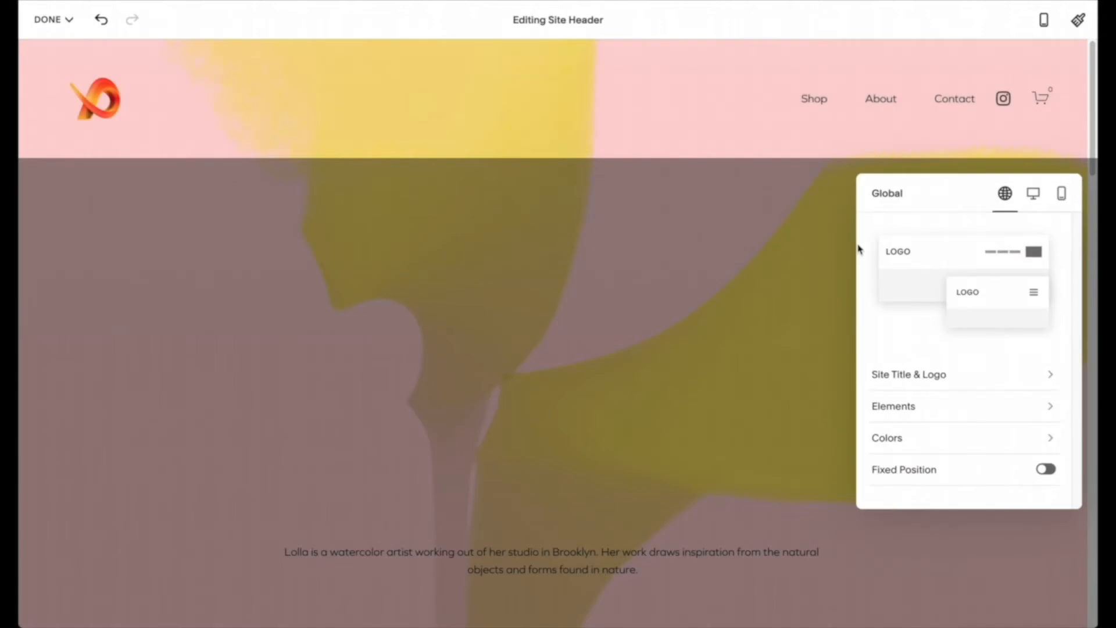
click(969, 442)
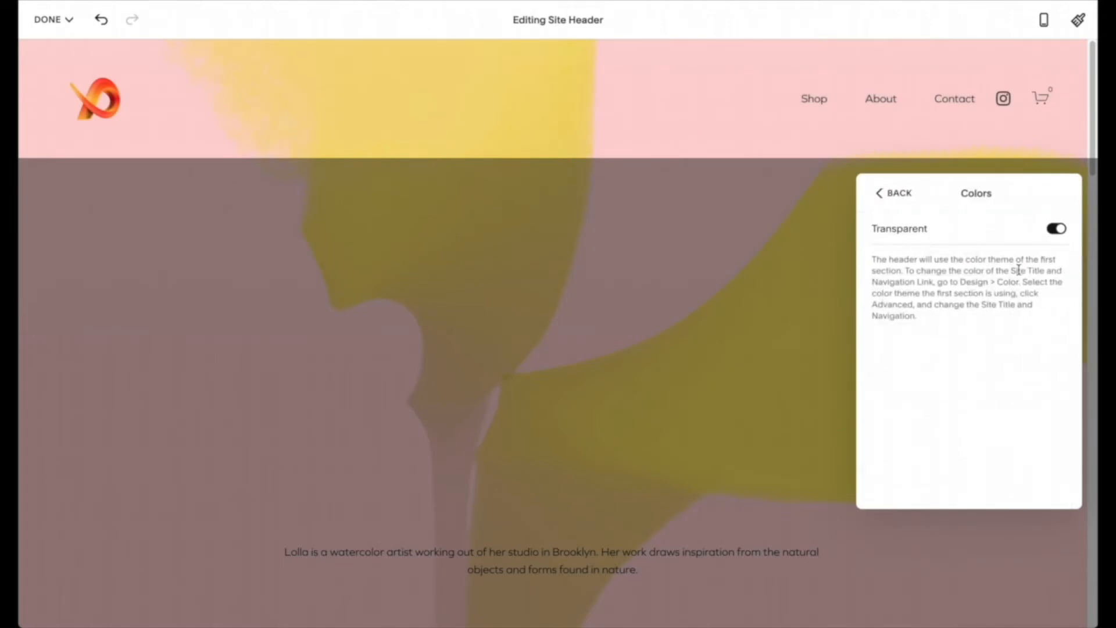
click(885, 192)
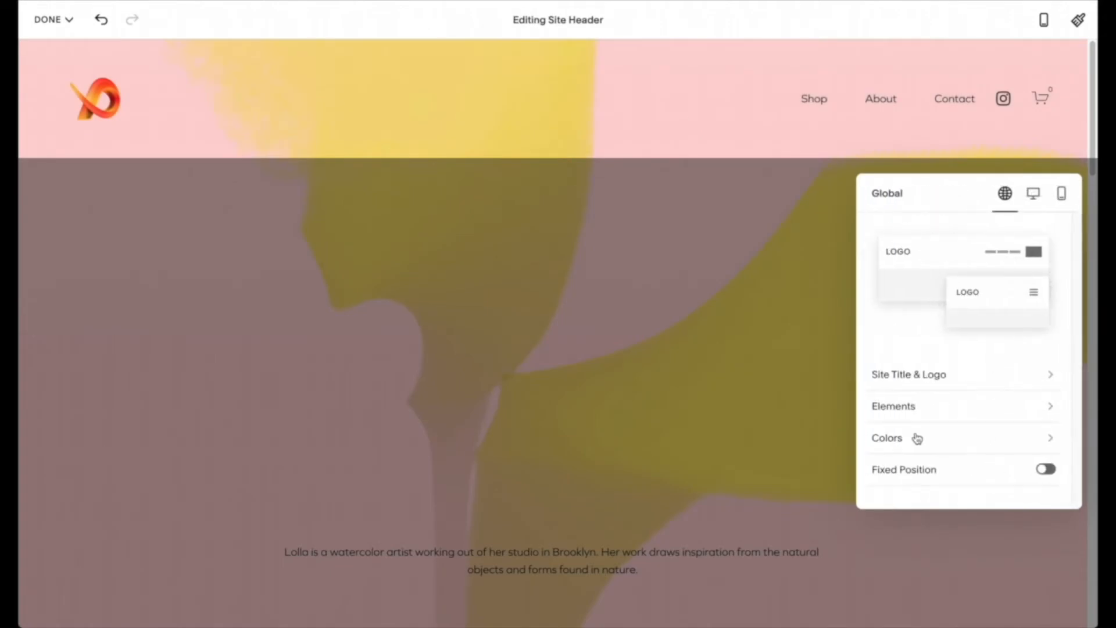
click(931, 442)
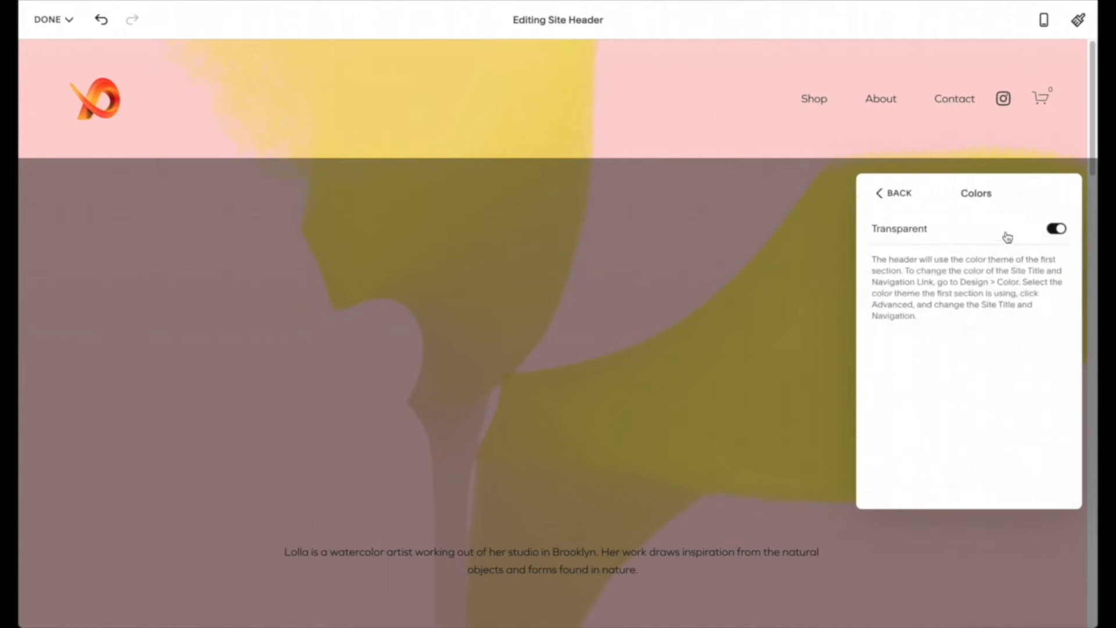
click(1056, 229)
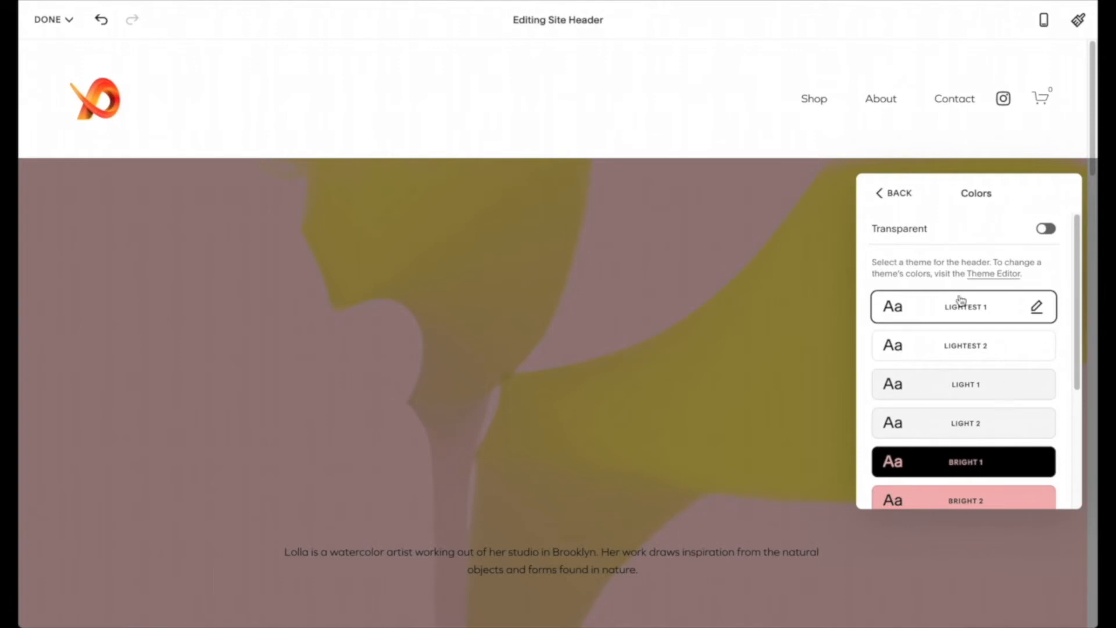
click(1040, 468)
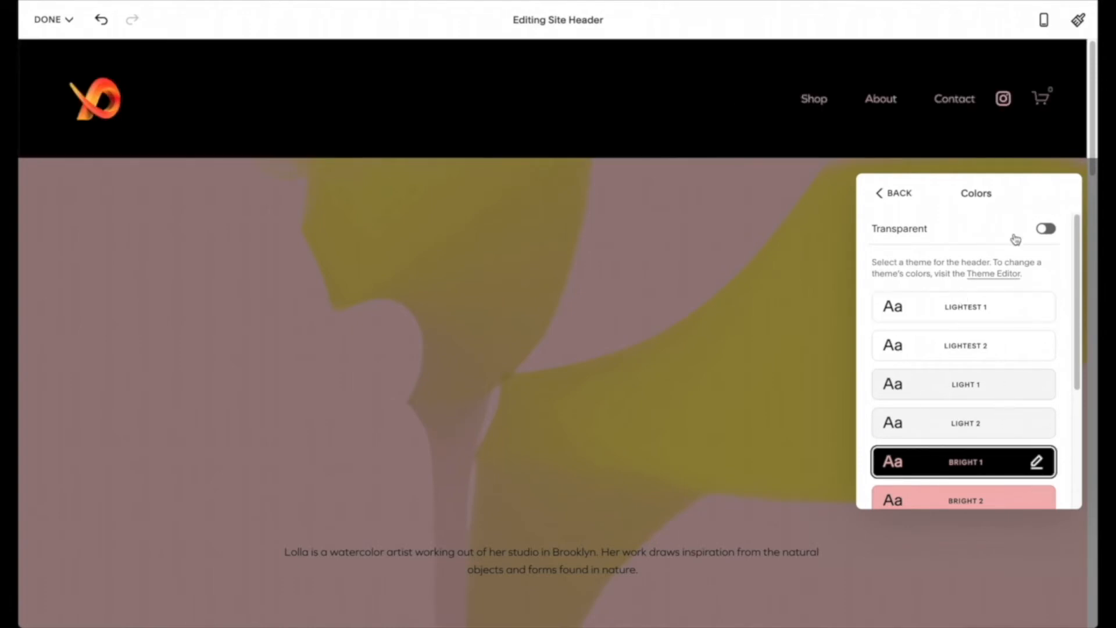
click(1007, 174)
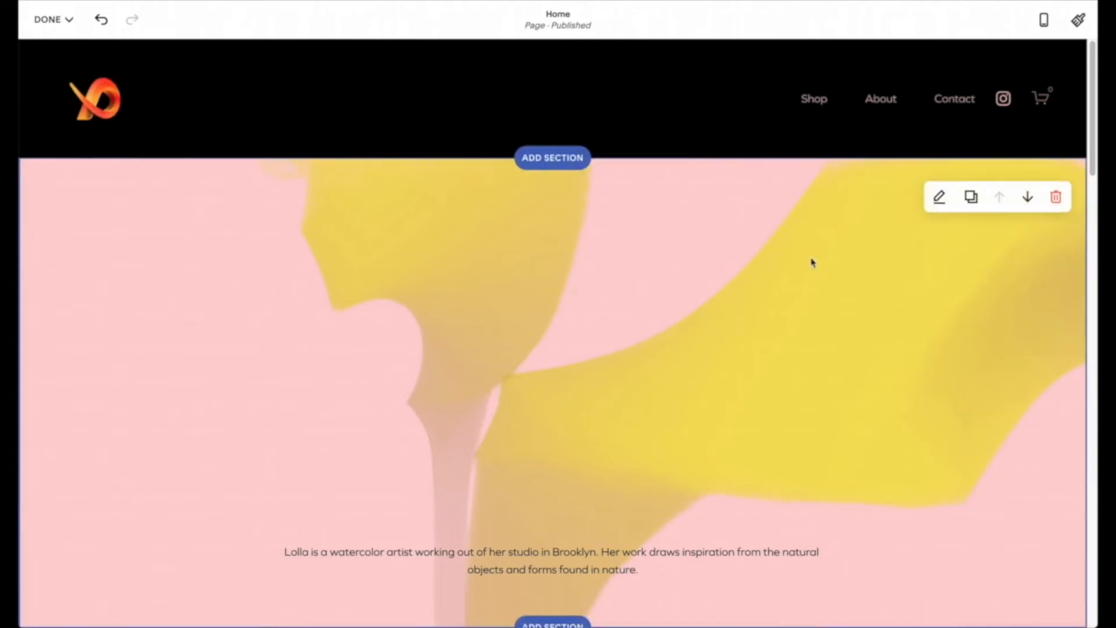
Change the site header's colour theme to Darkest 1.
scroll(787, 204, down, 1)
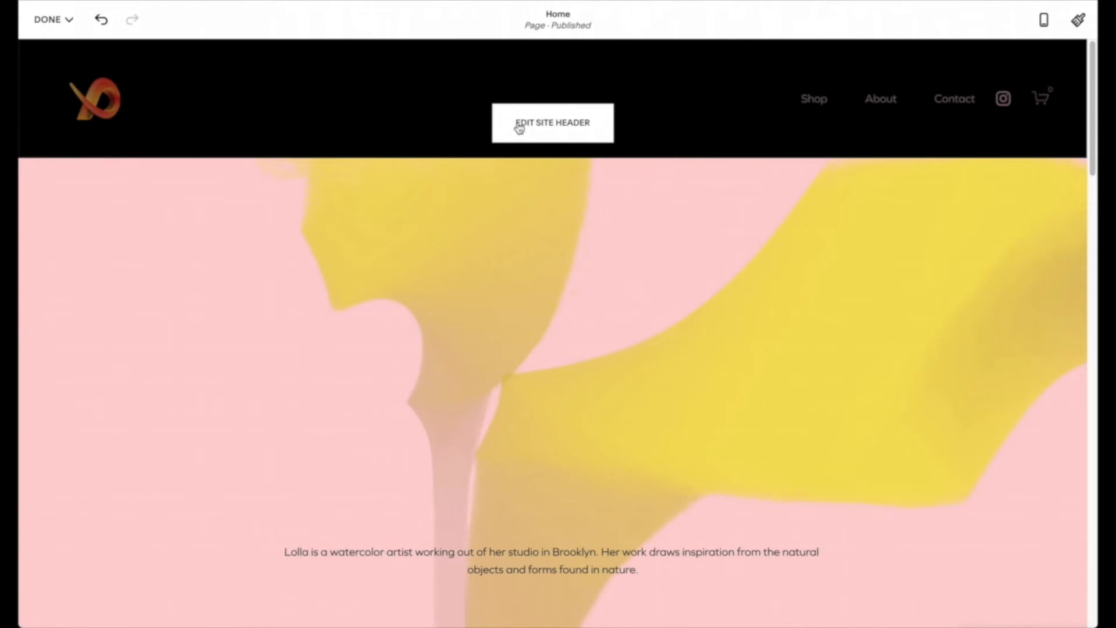
click(557, 134)
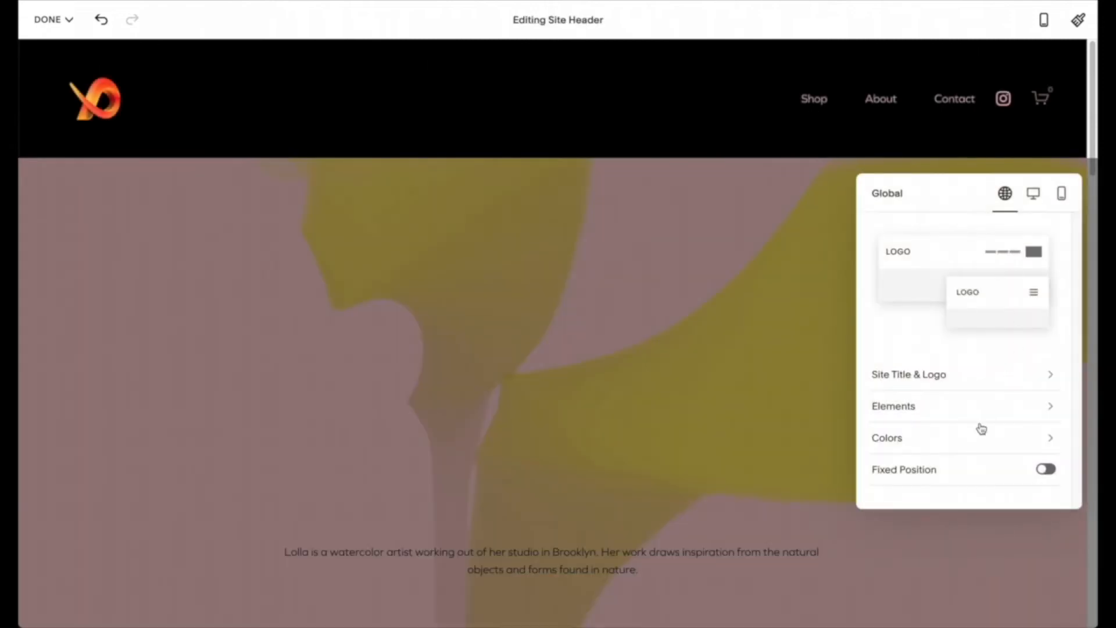
click(967, 442)
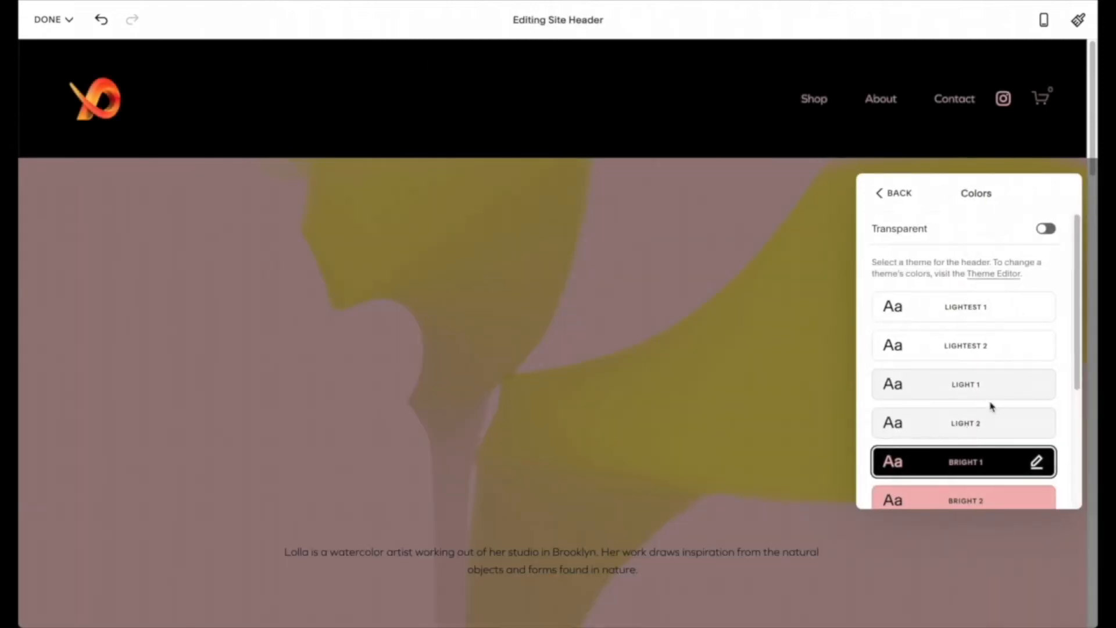
scroll(993, 403, down, 5)
click(146, 259)
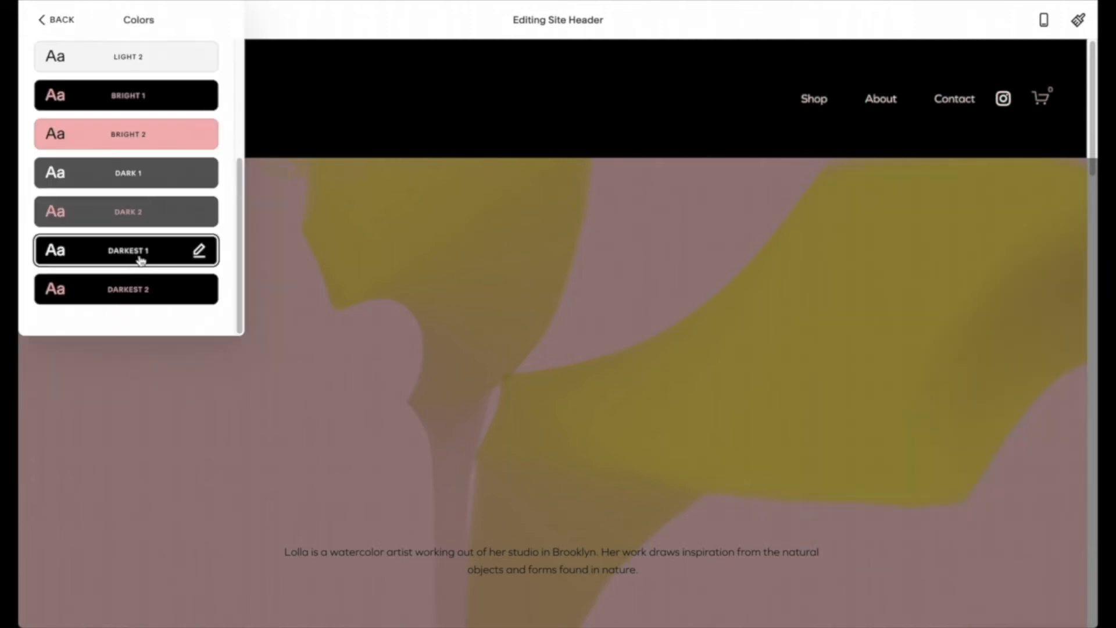
click(383, 291)
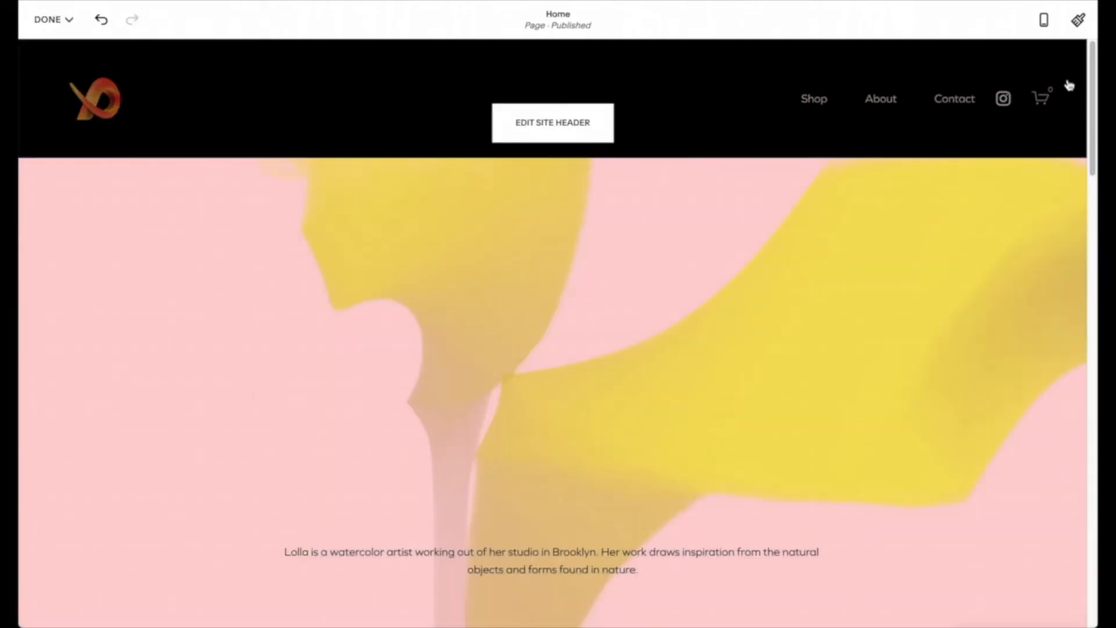
Remove the banner.jpg background image from the home page's top section.
scroll(782, 258, down, 2)
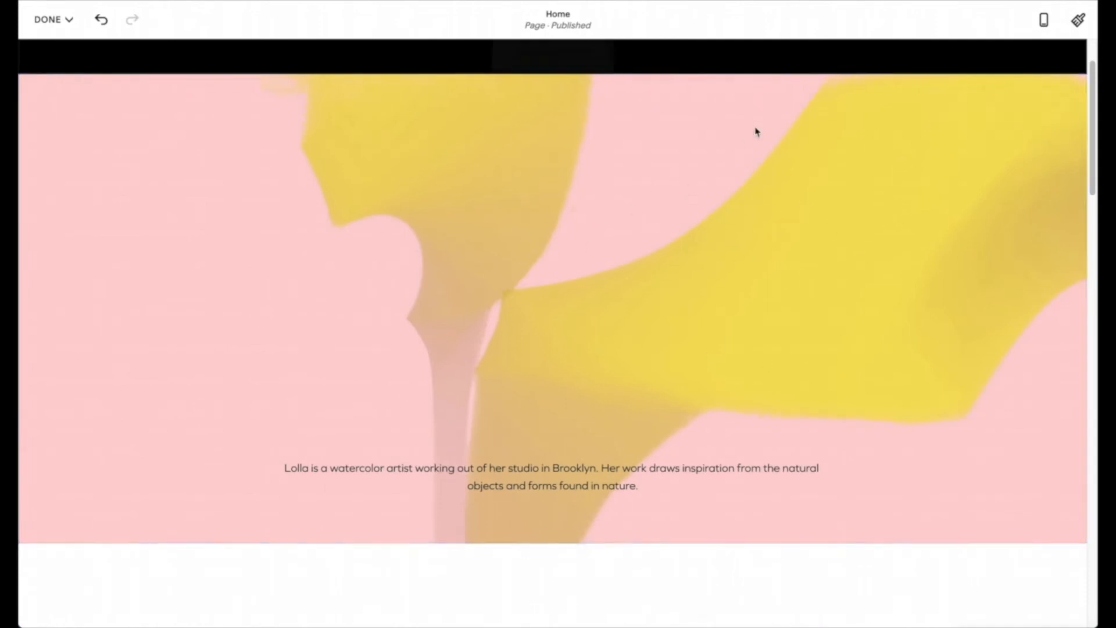
scroll(943, 211, up, 2)
click(946, 205)
click(962, 314)
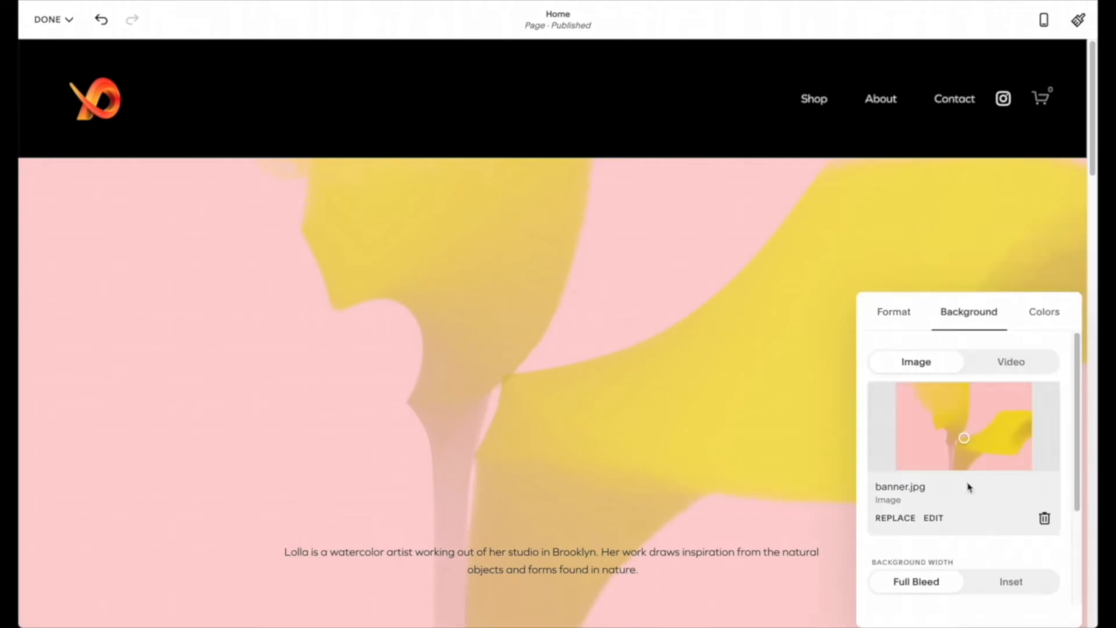
click(1044, 517)
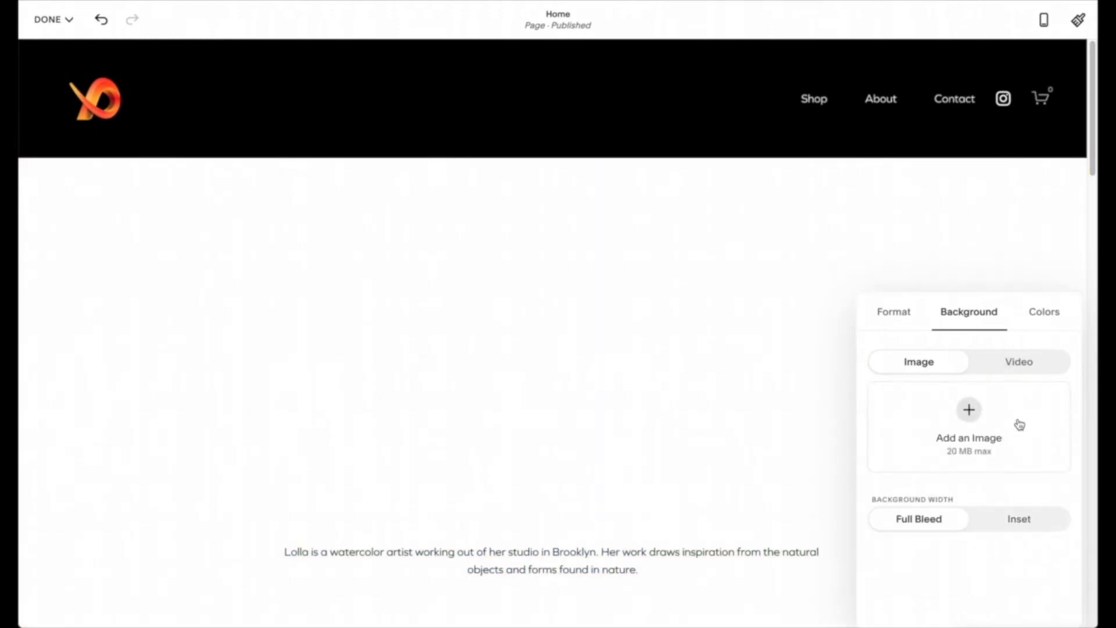
Search the free stock images for "orange abstract" and add the blurred dark-and-orange speckled image as the section background.
click(979, 420)
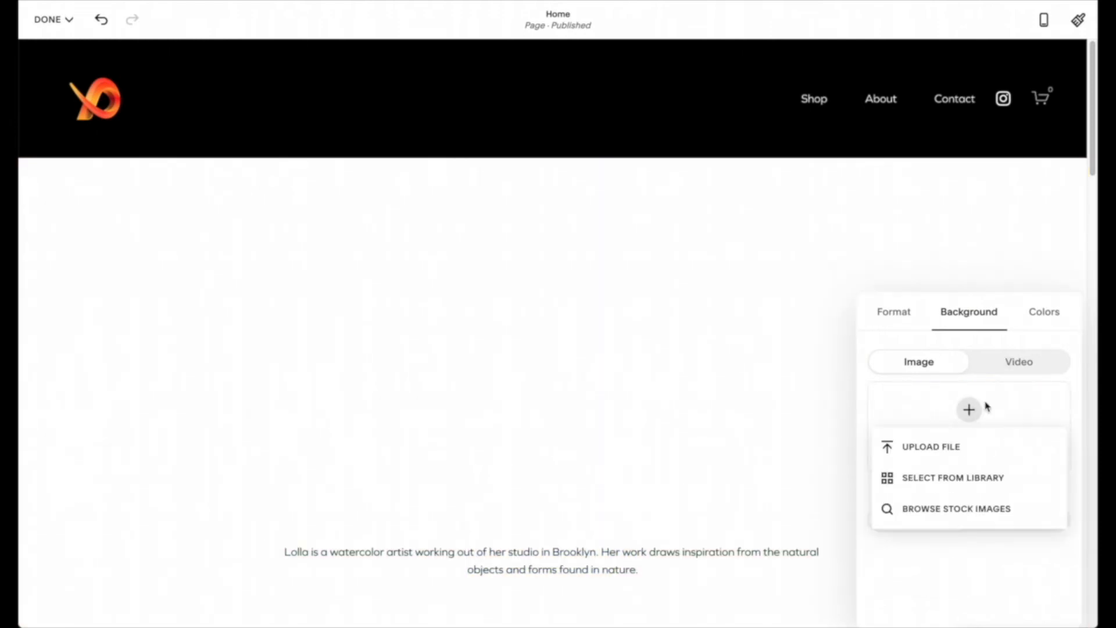
click(989, 515)
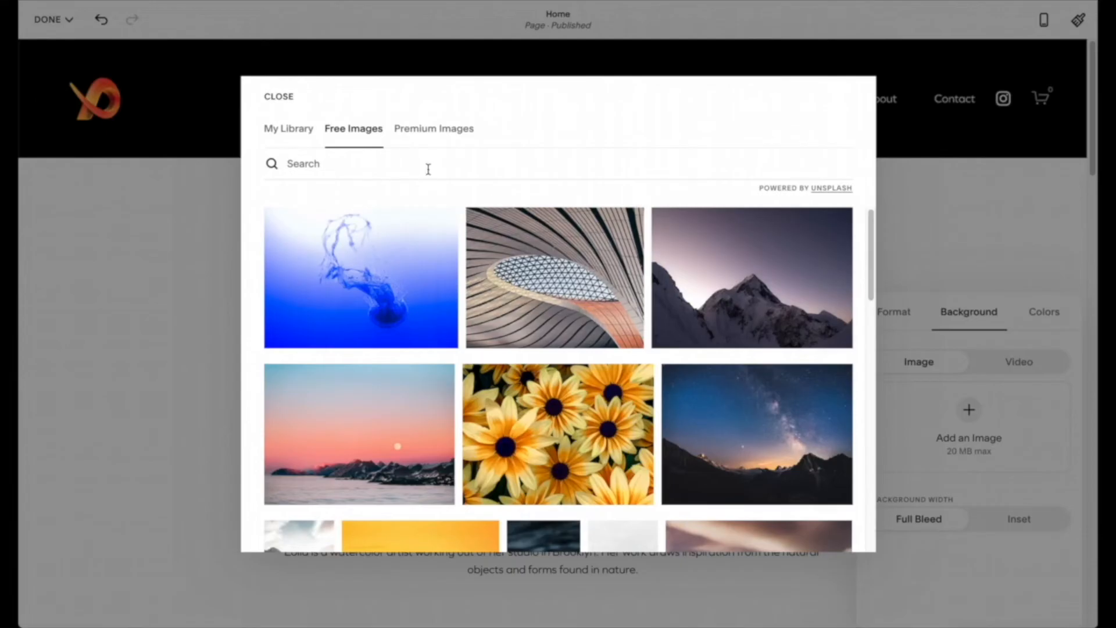
click(335, 164)
text(orange abstract)
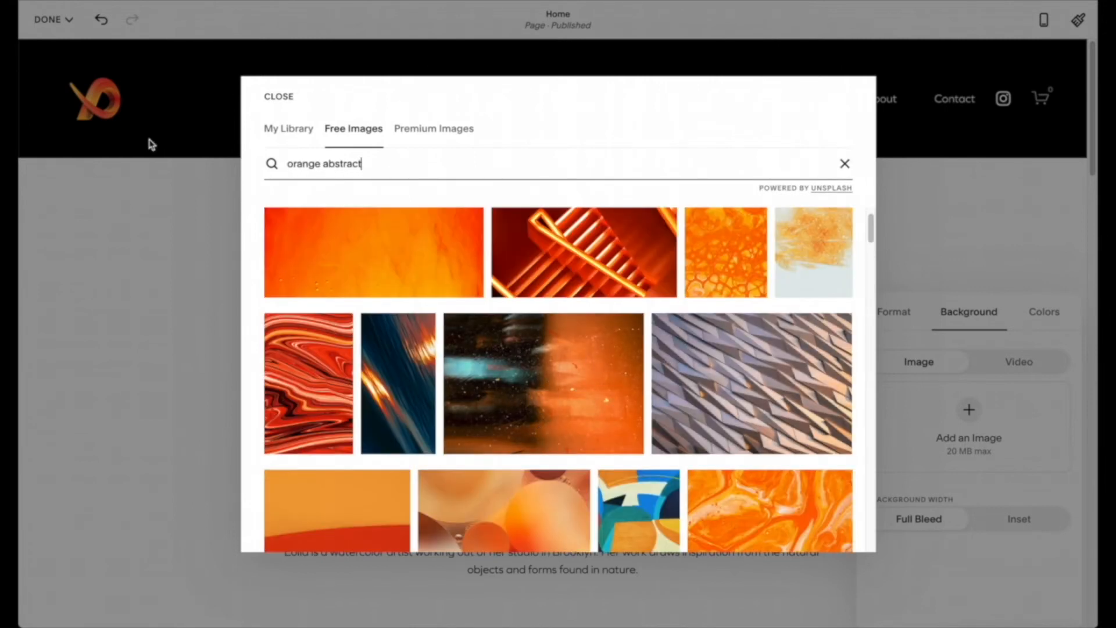
click(593, 387)
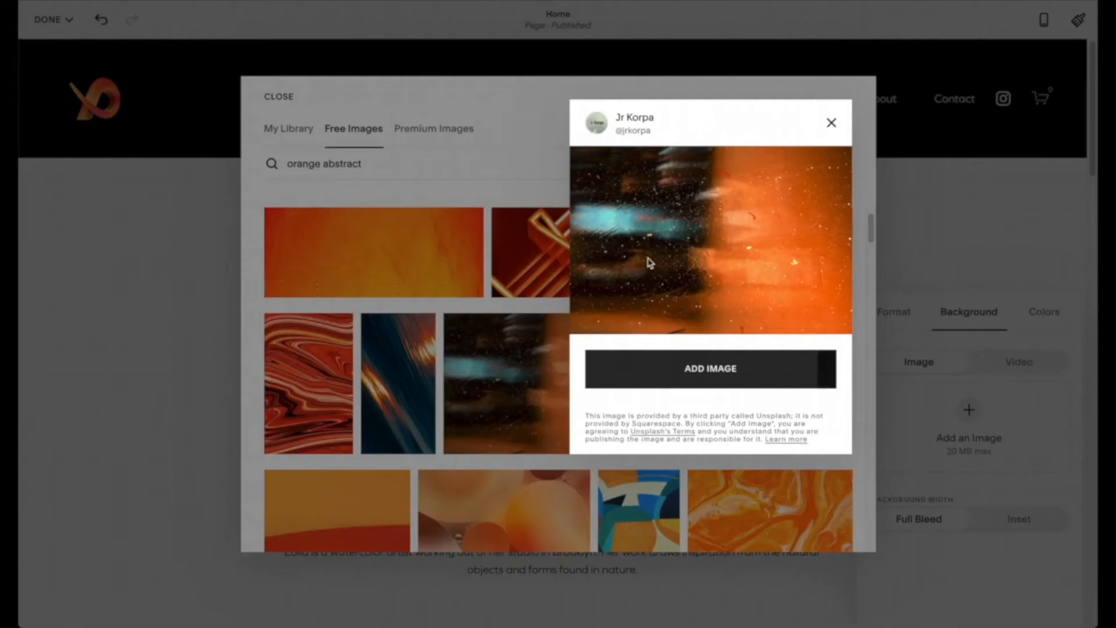
click(700, 378)
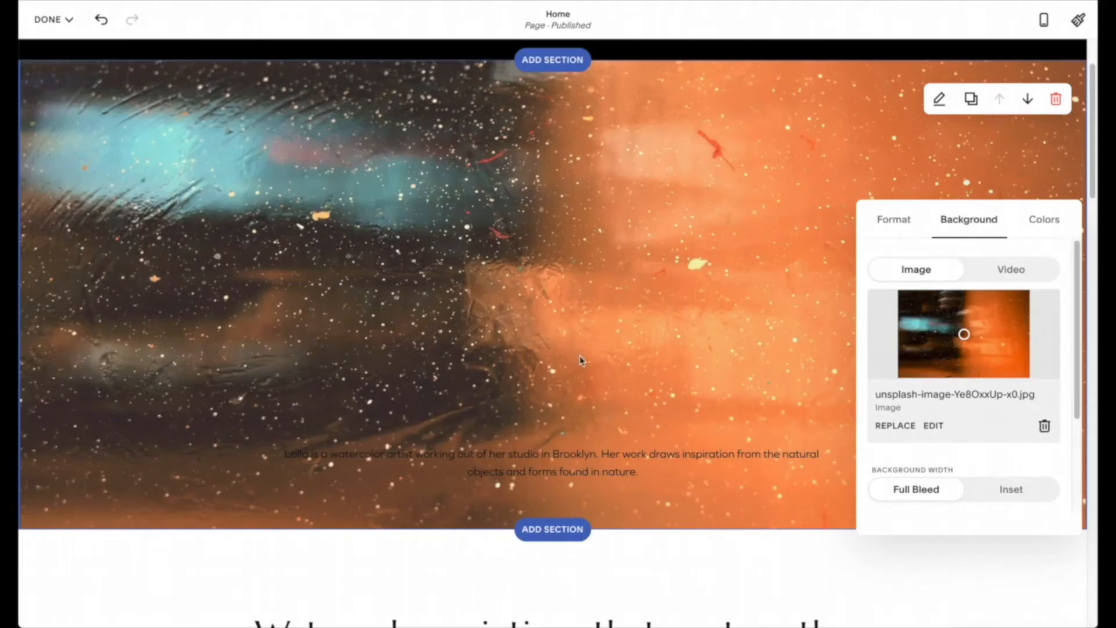
Set the background image's overlay opacity to 10%.
scroll(707, 301, up, 1)
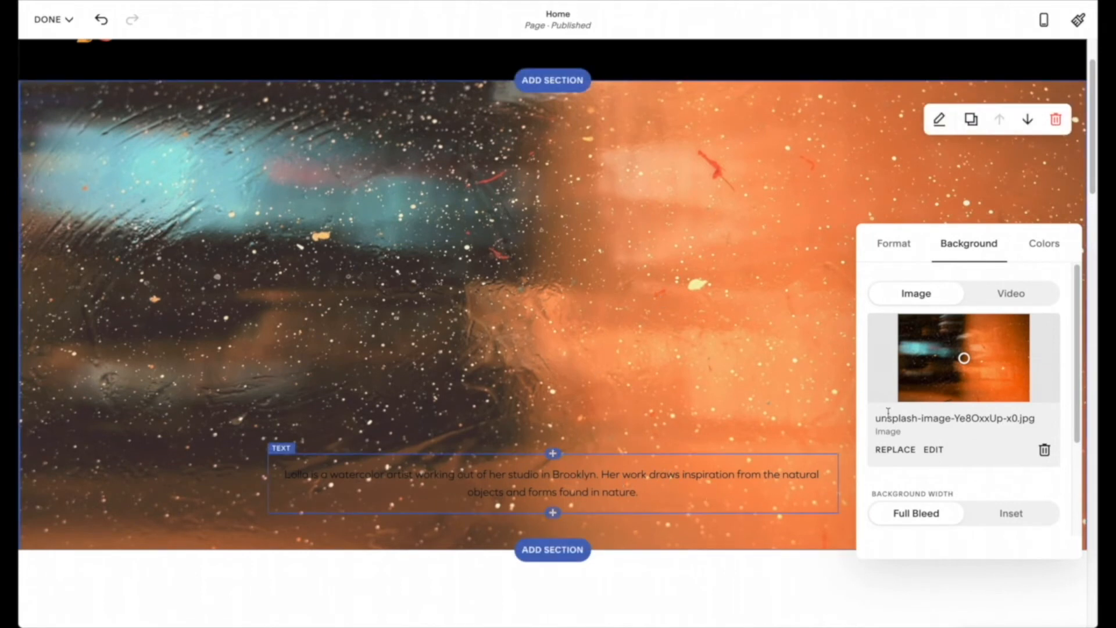
scroll(991, 387, down, 2)
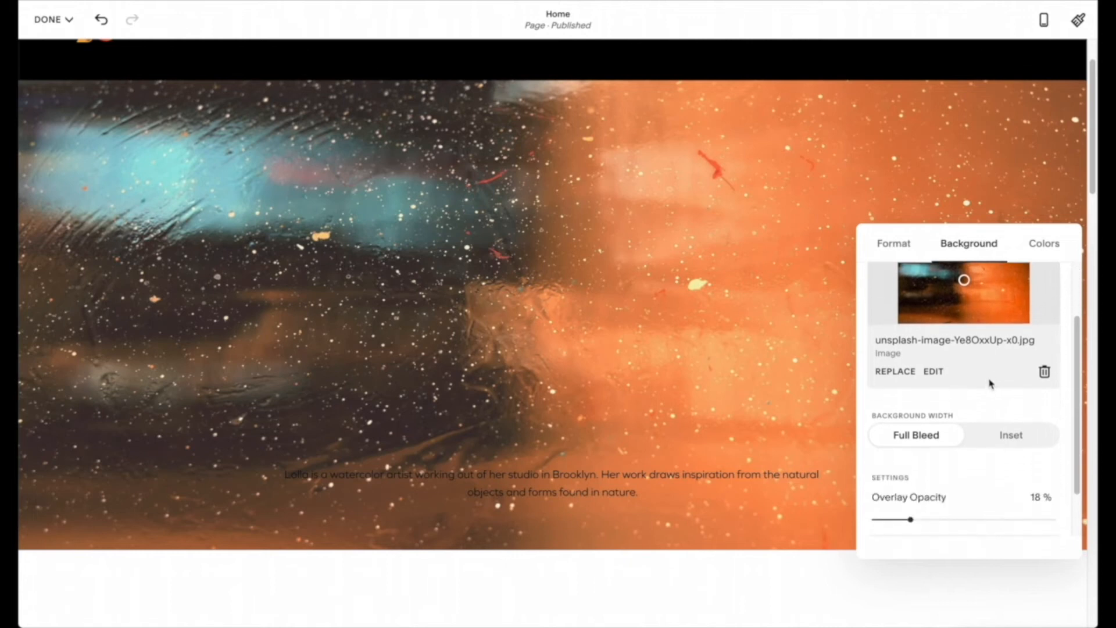
scroll(989, 384, down, 2)
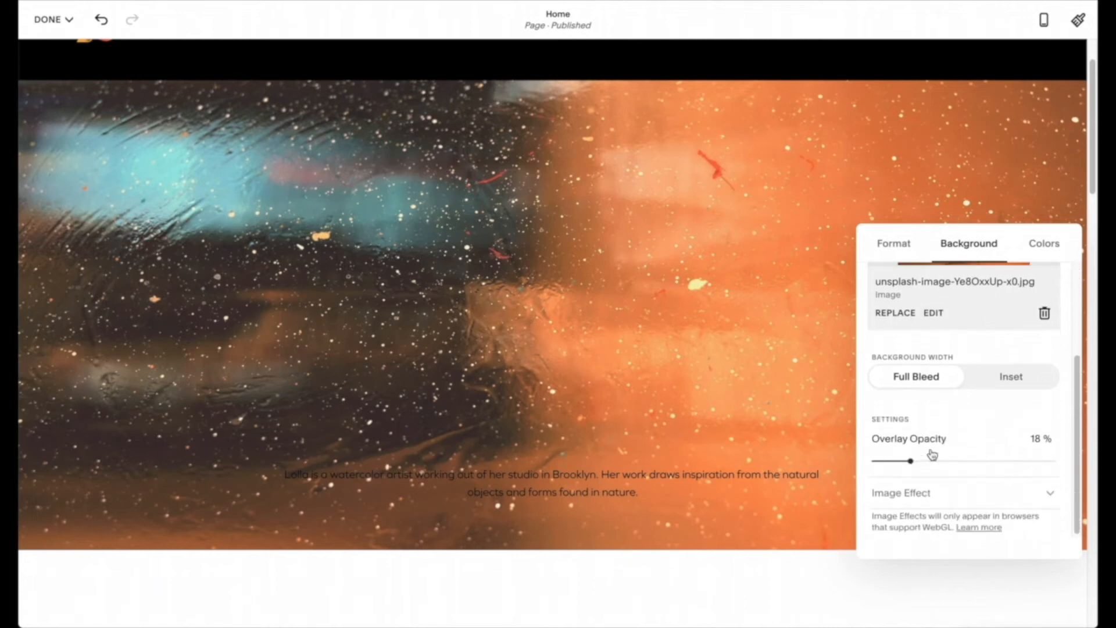
mouse_move(910, 460)
mouse_down()
mouse_move(927, 461)
mouse_move(852, 465)
mouse_move(947, 468)
mouse_move(894, 460)
mouse_up()
Try the Liquid, Refracted Circles and Pan image effects on the section background and return the effect to None.
click(953, 492)
click(933, 415)
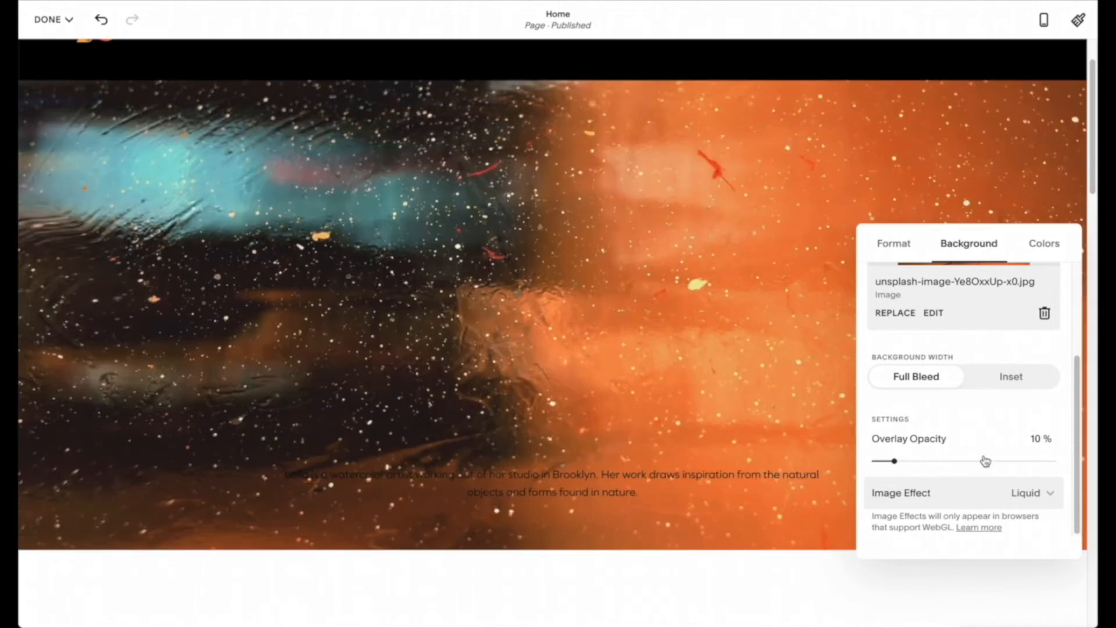
click(944, 492)
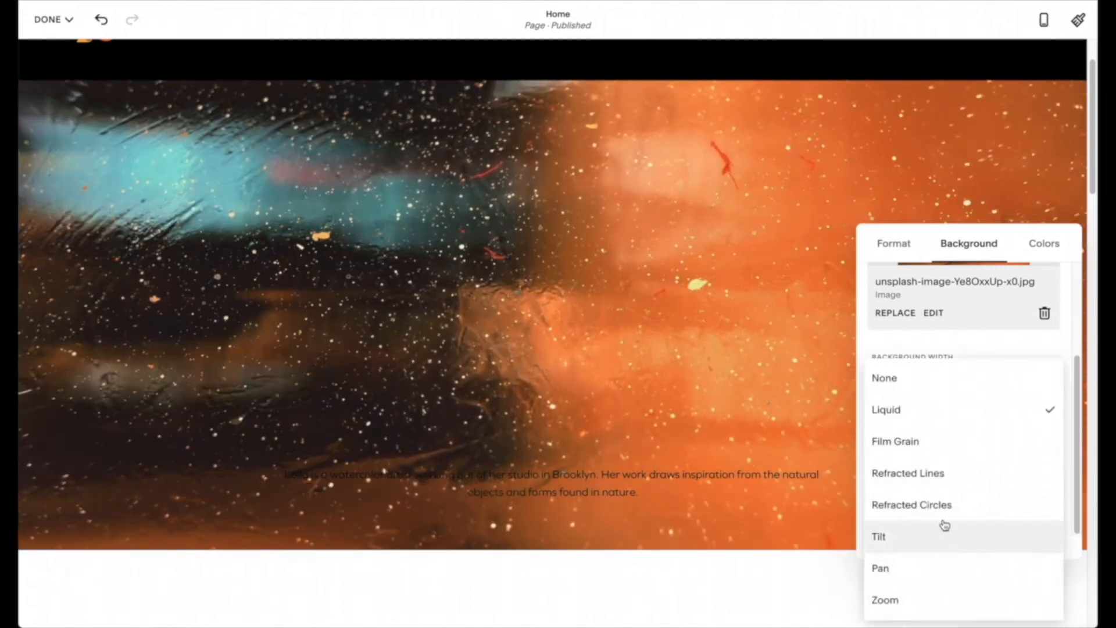
click(944, 503)
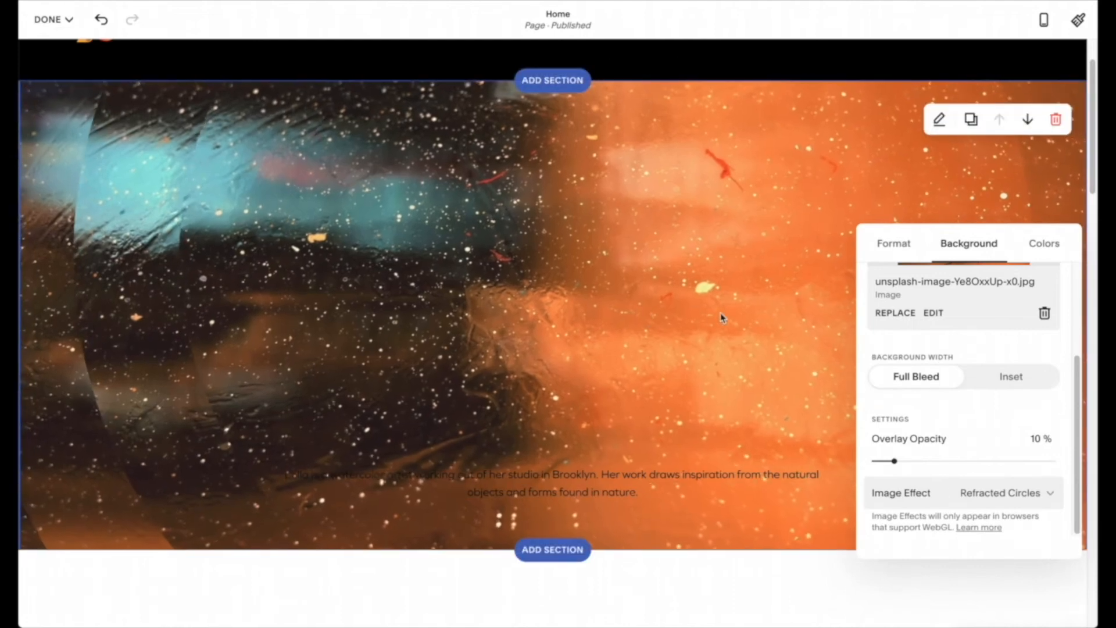
click(986, 492)
click(947, 555)
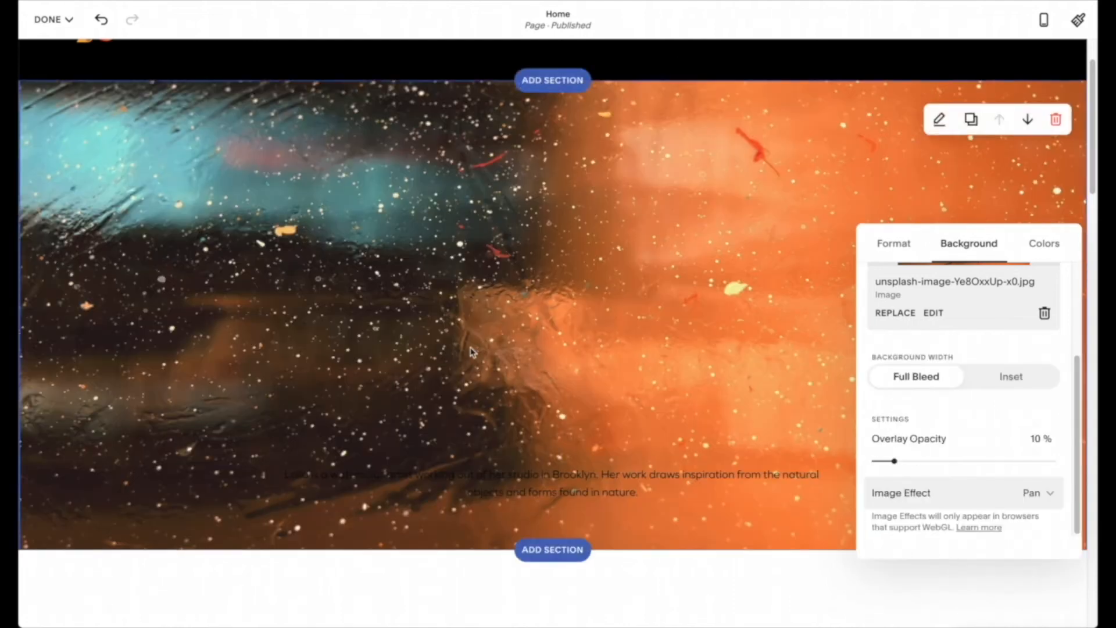
click(976, 491)
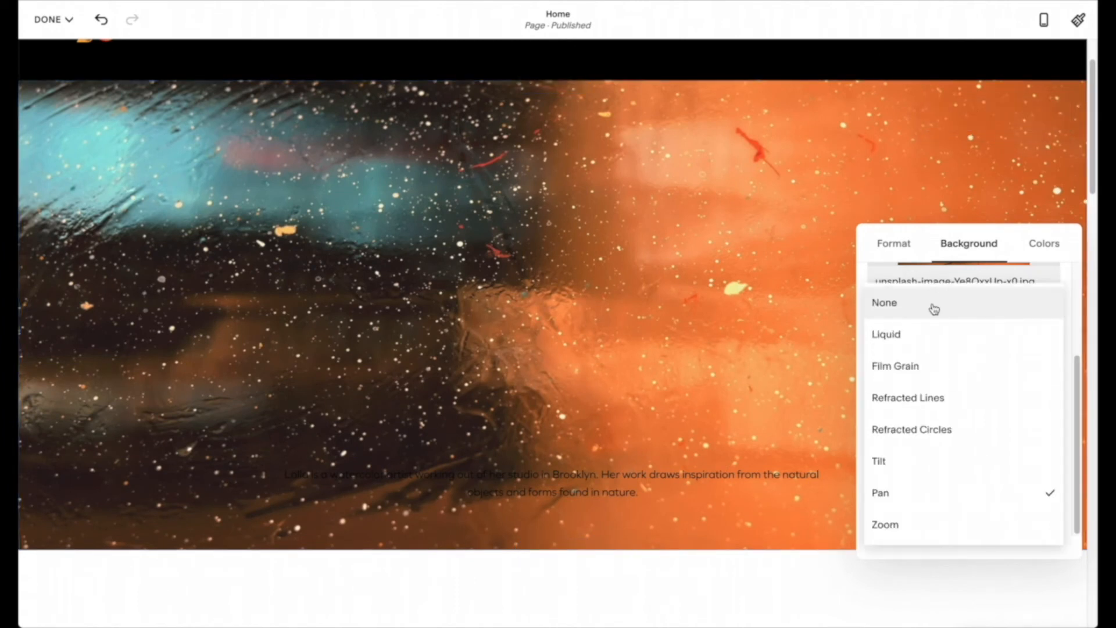
click(933, 308)
click(641, 242)
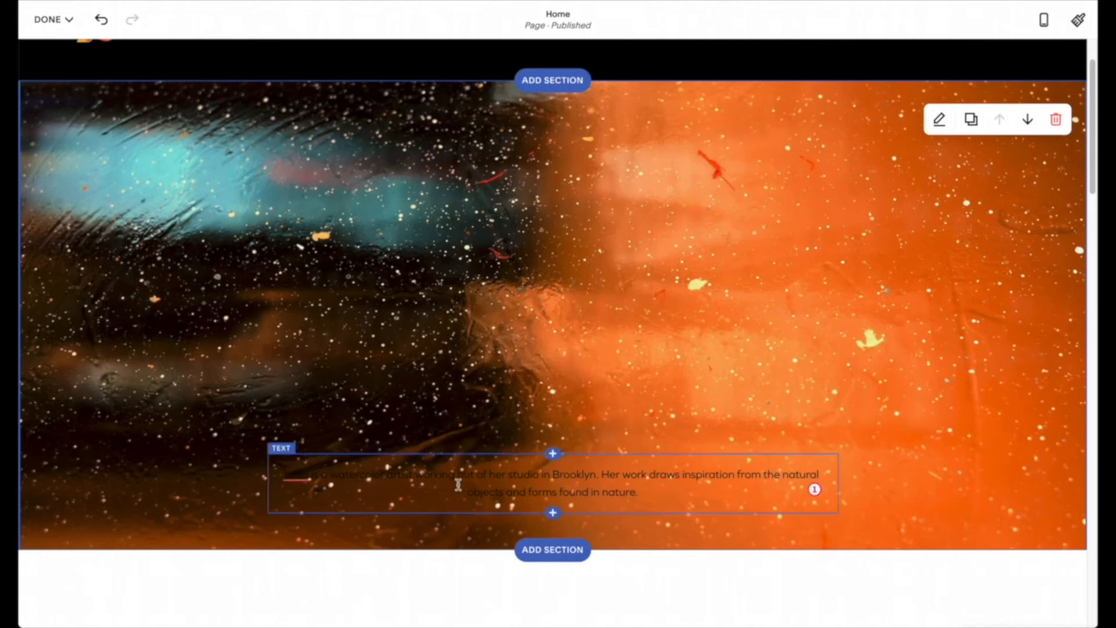
Align the banner section's content to the vertical middle.
click(553, 457)
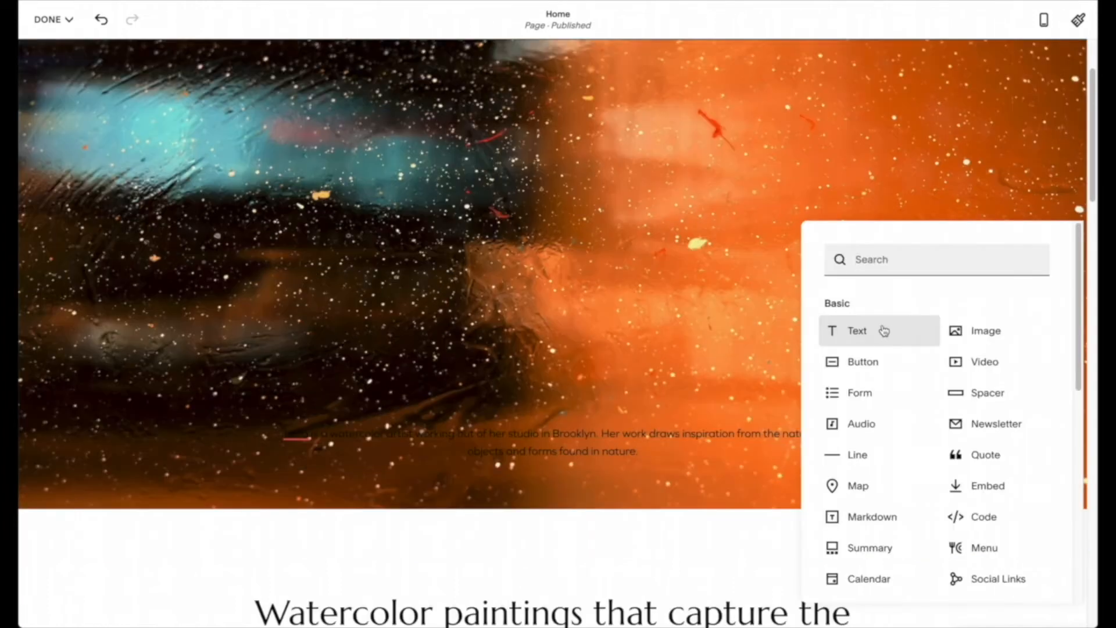
click(658, 386)
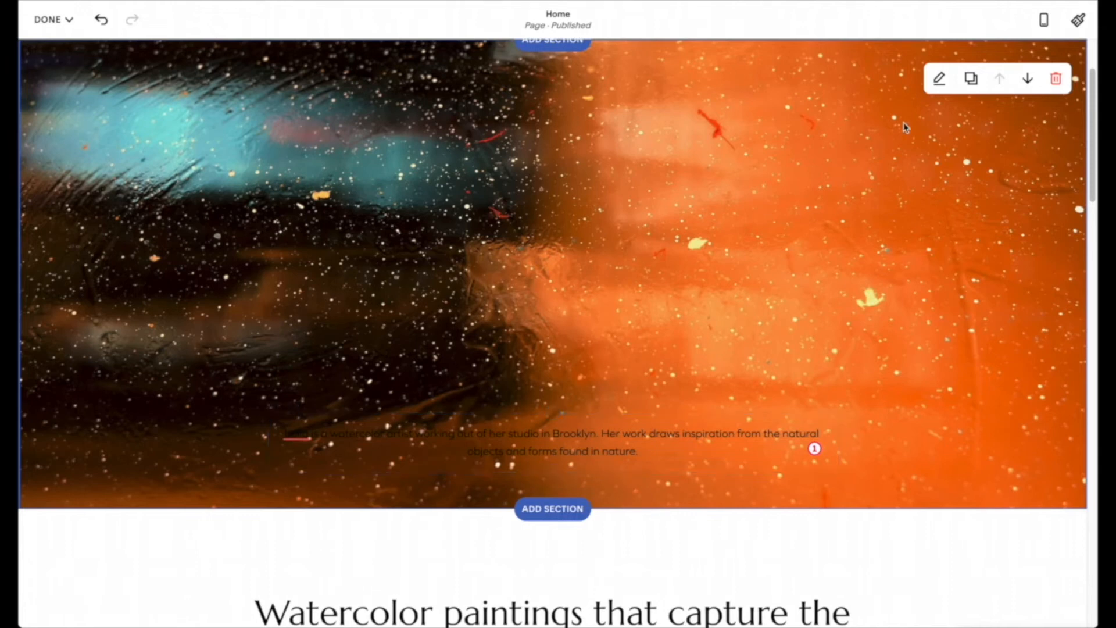
click(938, 79)
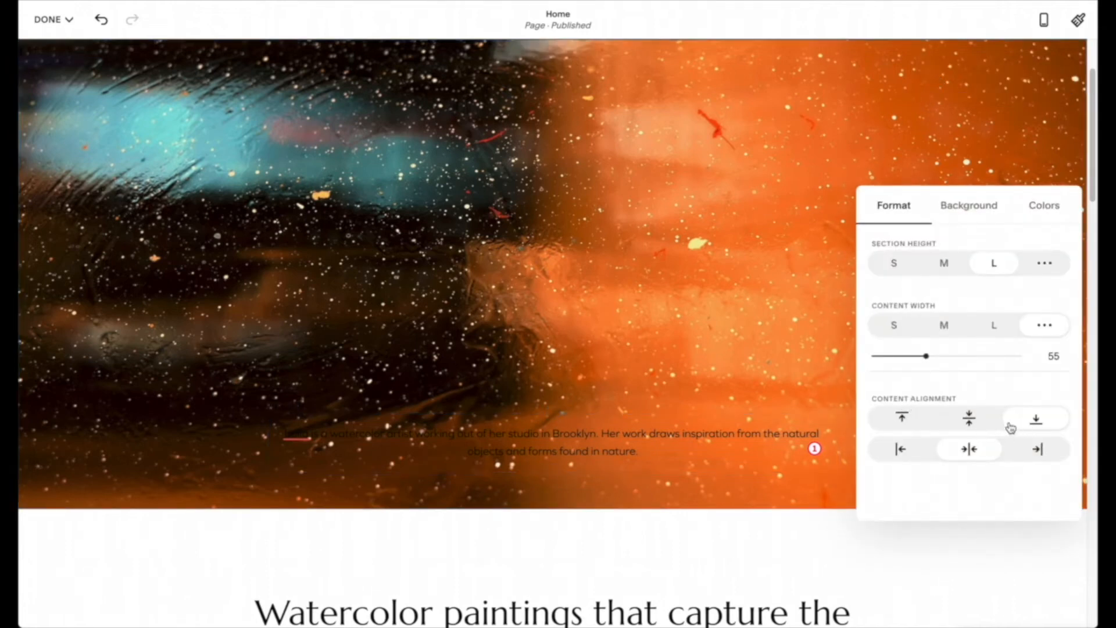
click(973, 426)
Replace the banner's intro text with "PRINTABLE CIRCLE" and format it as Heading 1.
click(576, 321)
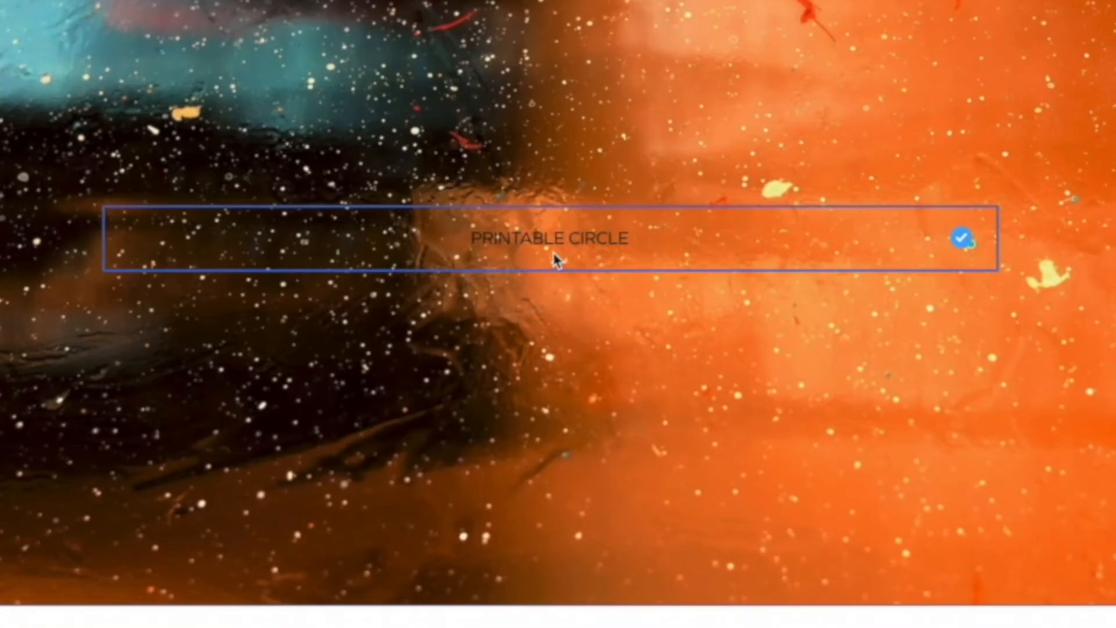
triple_click(577, 239)
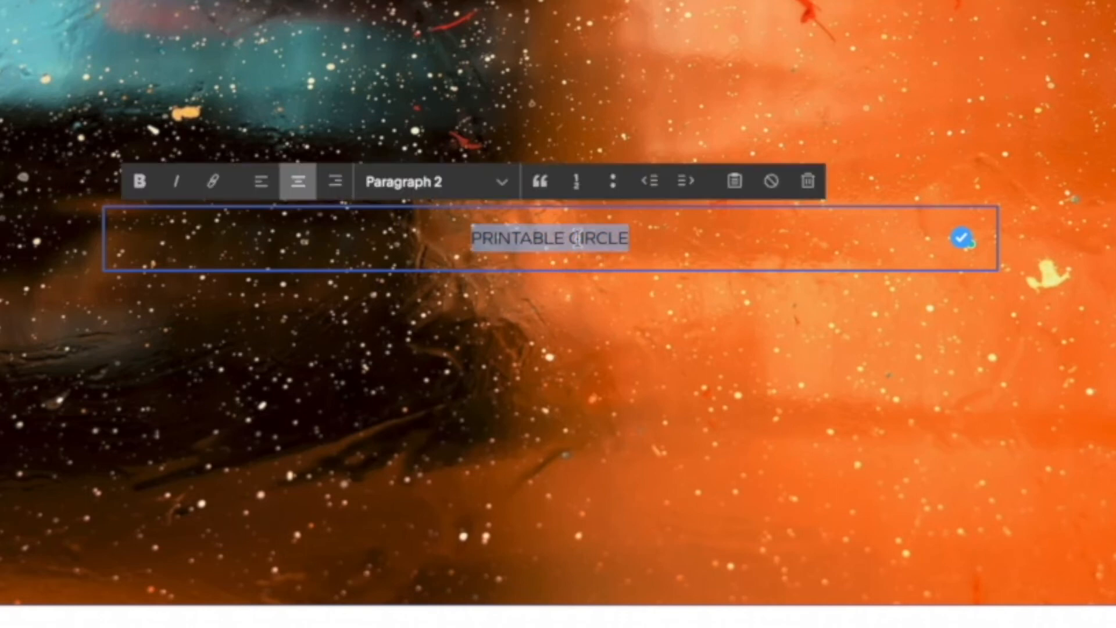
click(431, 182)
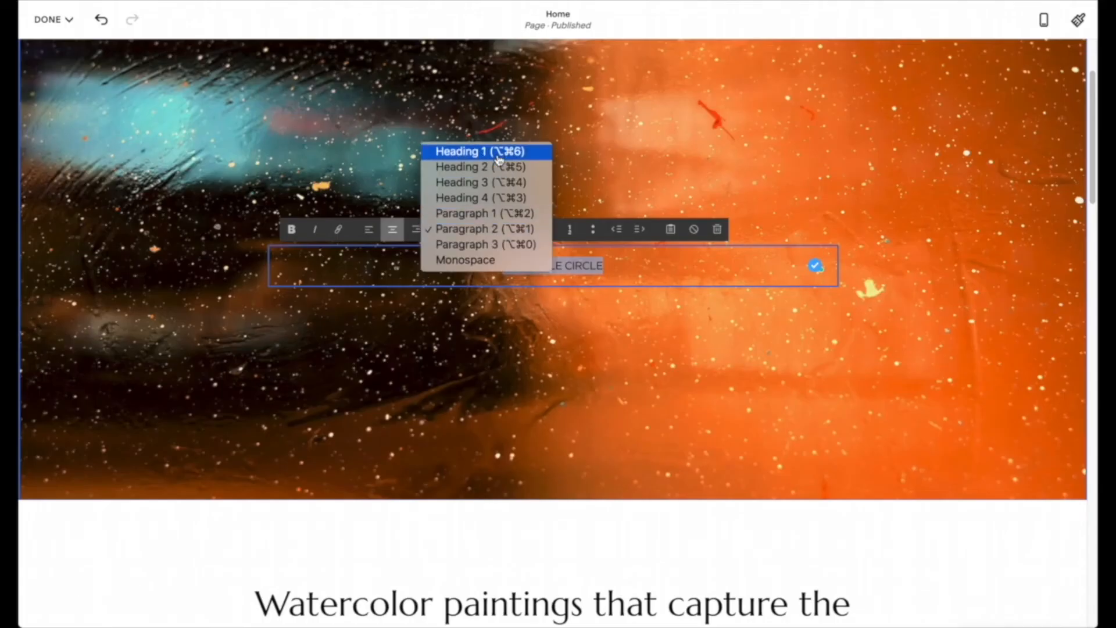
click(499, 152)
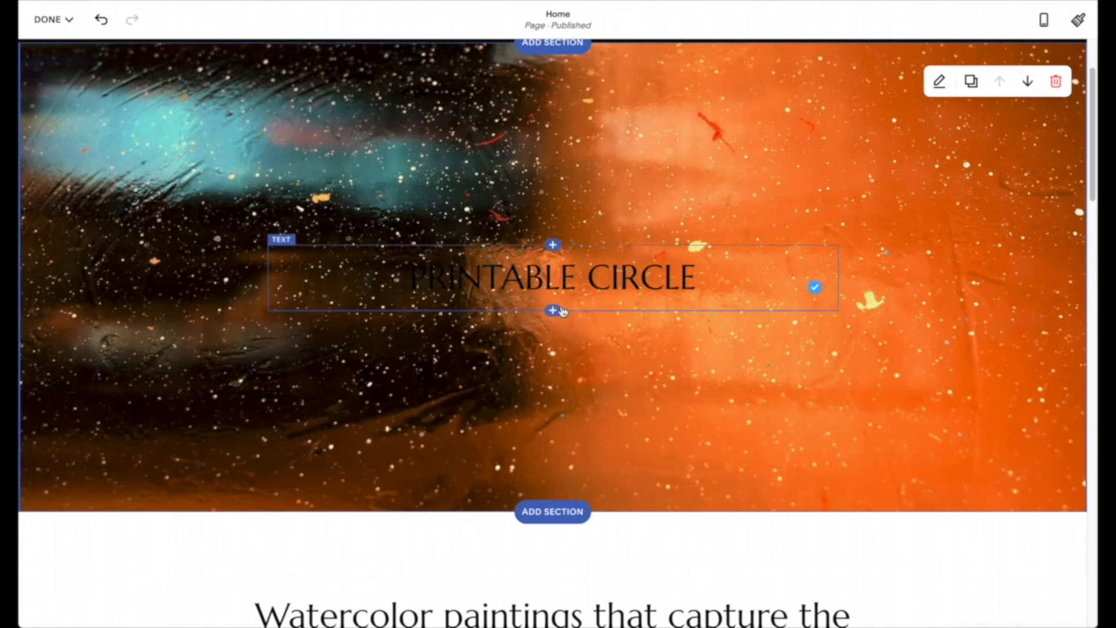
Add a text block below the title reading "Premium digital products designed for you.", formatted as centred Heading 3.
click(553, 311)
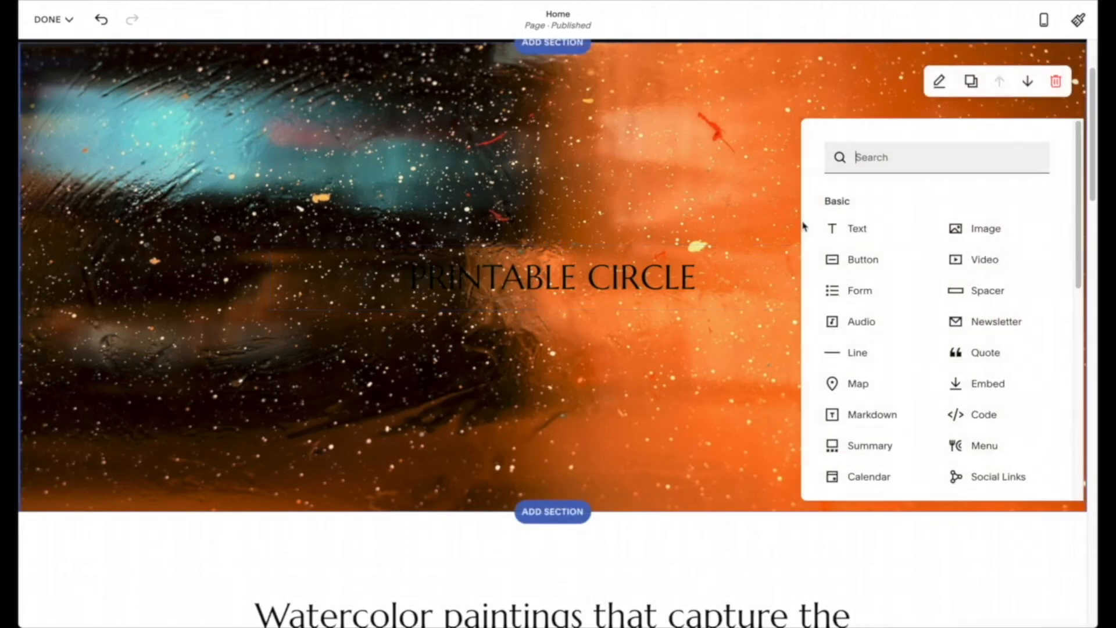
click(856, 230)
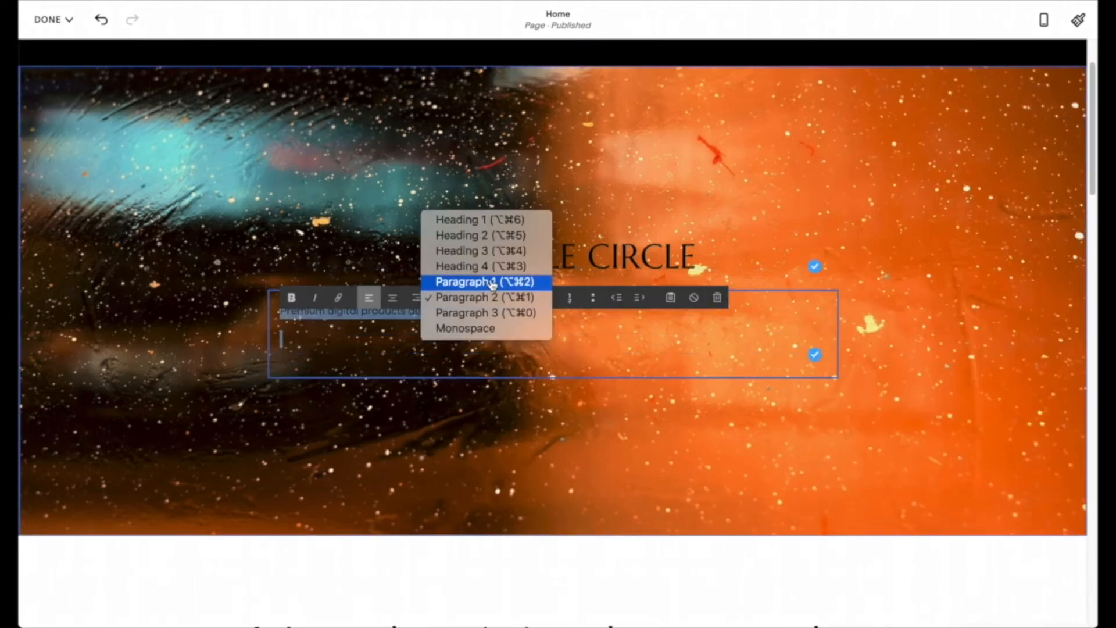
click(481, 235)
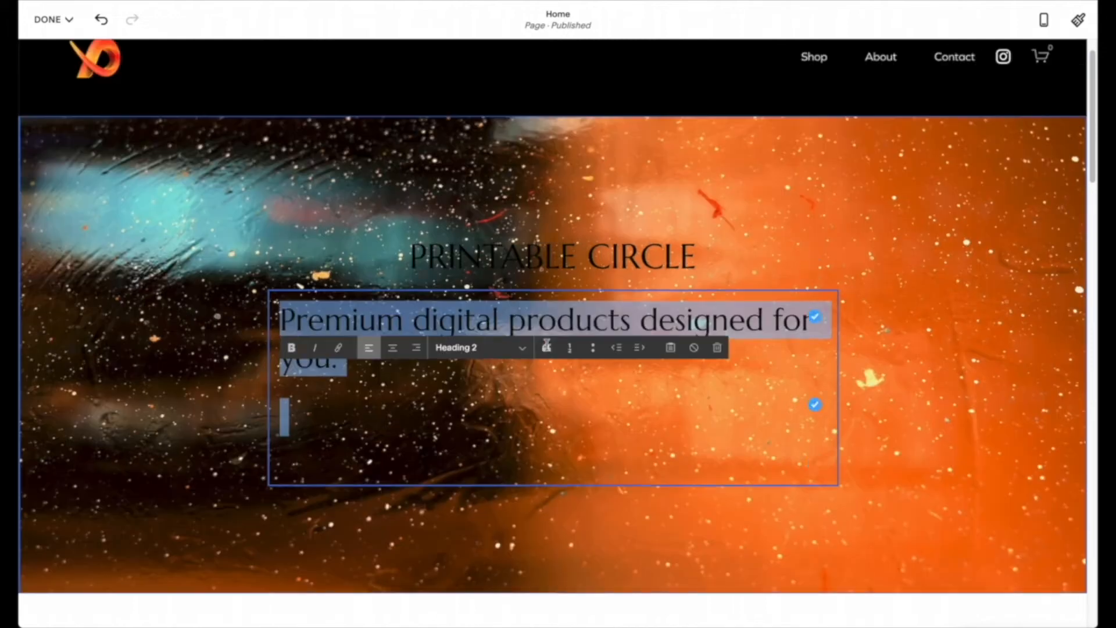
click(486, 348)
click(487, 366)
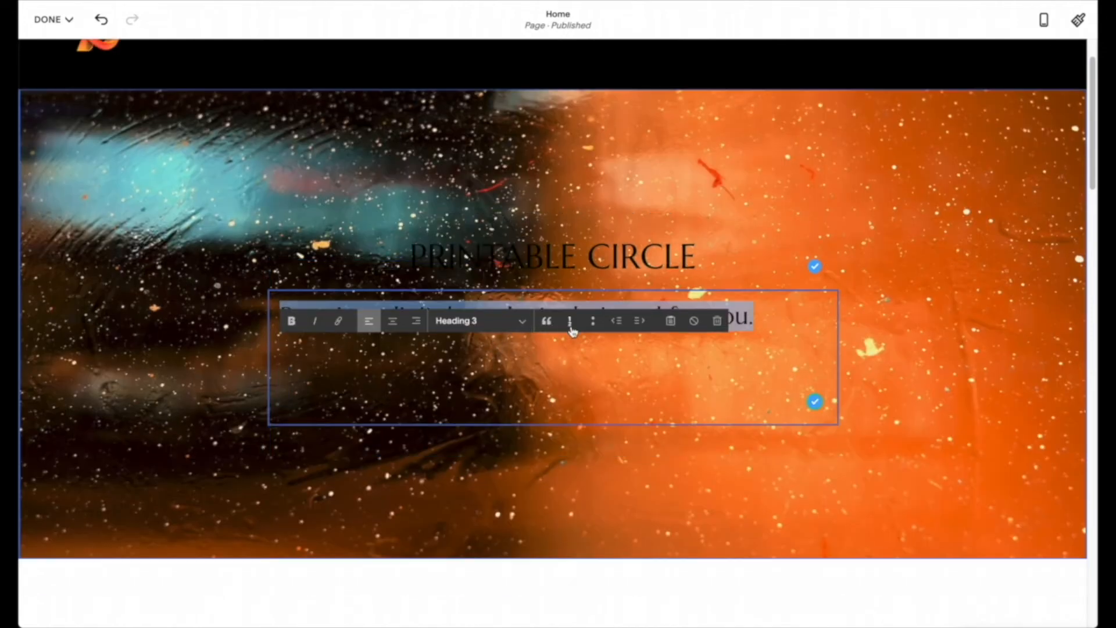
click(393, 322)
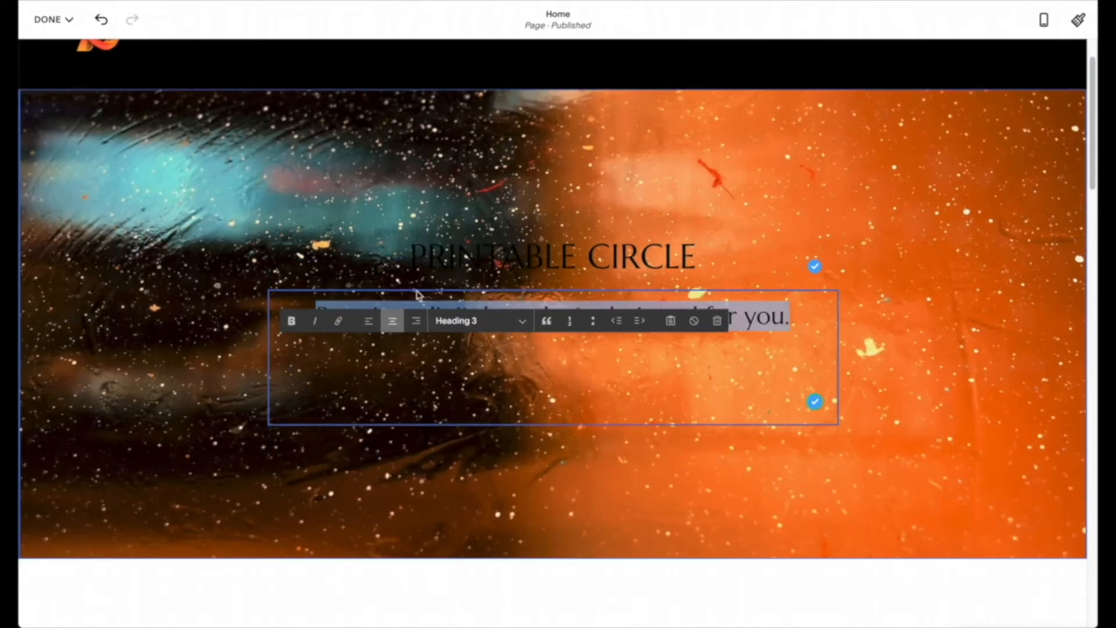
key(Escape)
scroll(572, 286, down, 1)
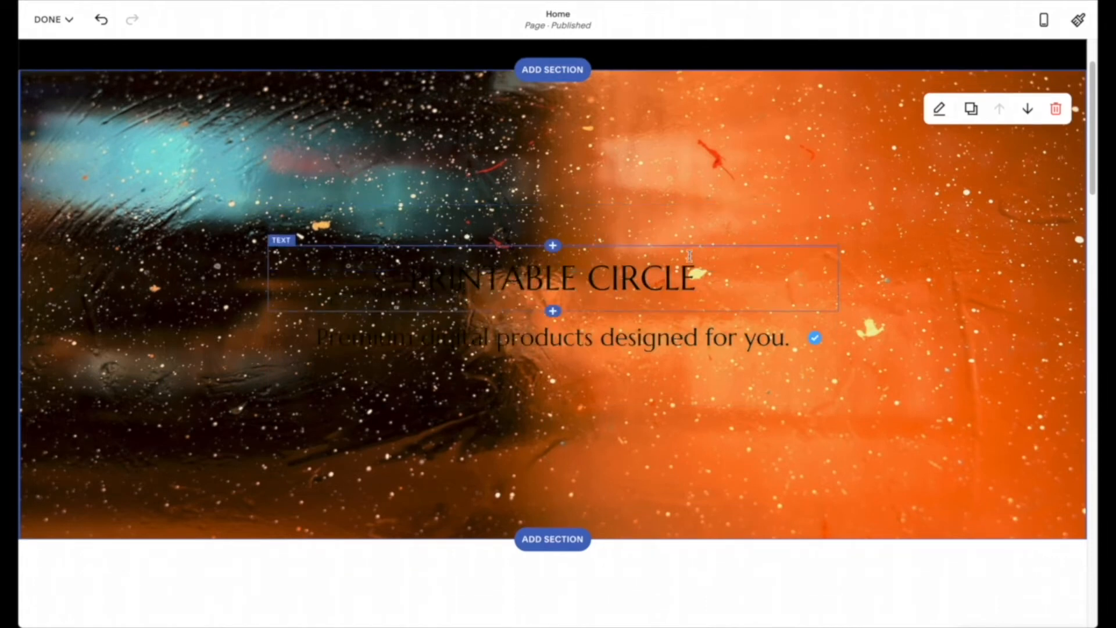
Apply the Darkest 1 colour theme to the banner section.
click(730, 279)
click(939, 109)
click(1045, 157)
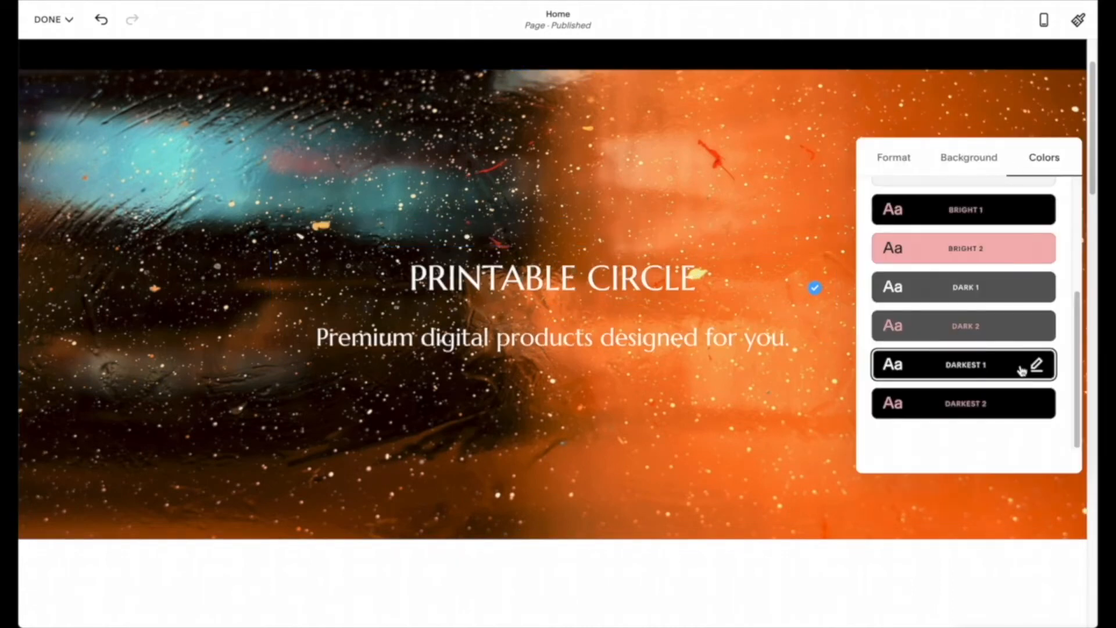
click(832, 208)
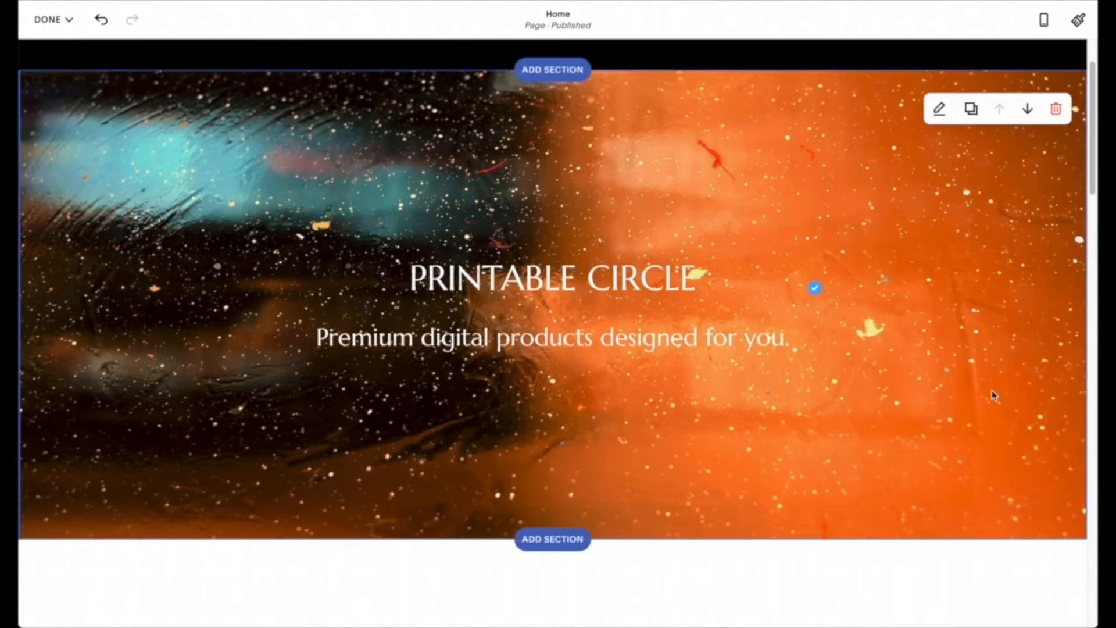
Set the banner background's overlay opacity to 25%.
click(941, 110)
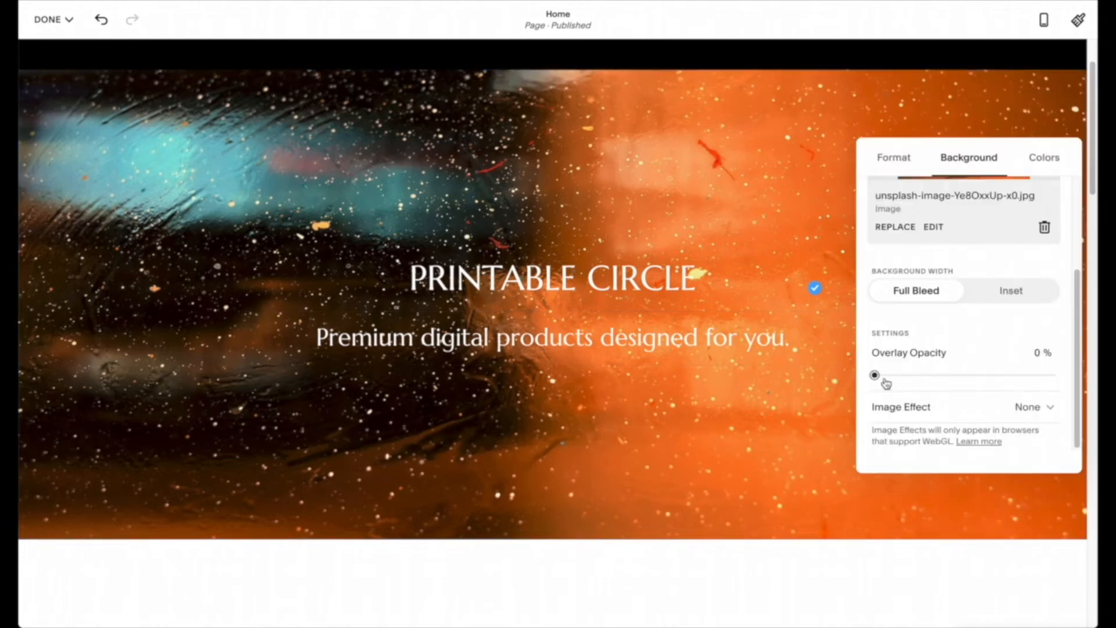
drag(876, 375, 924, 373)
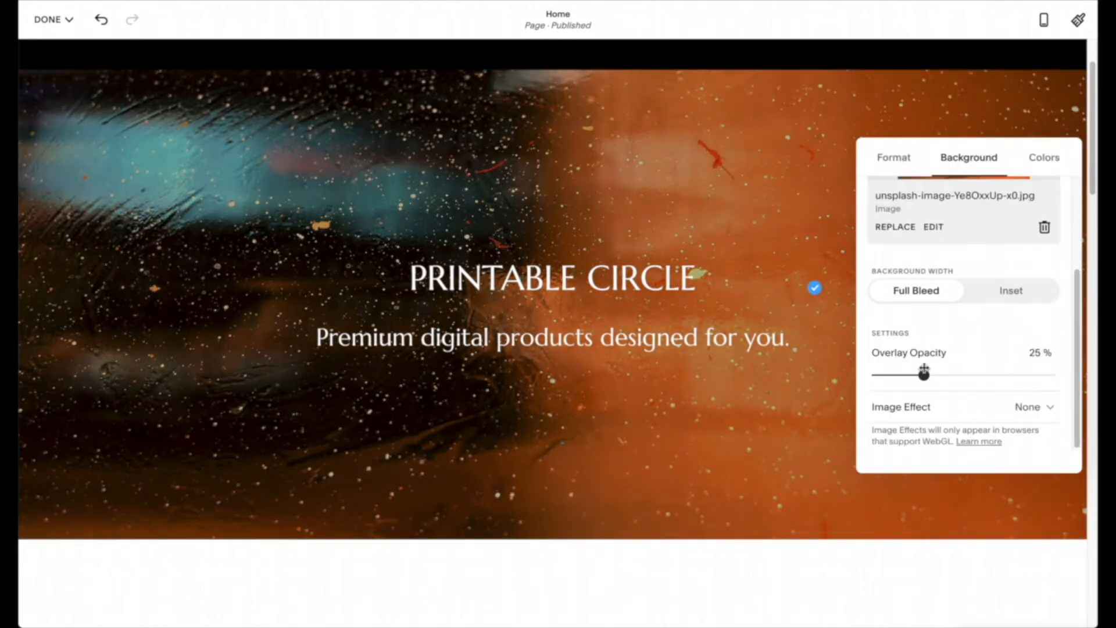
click(735, 175)
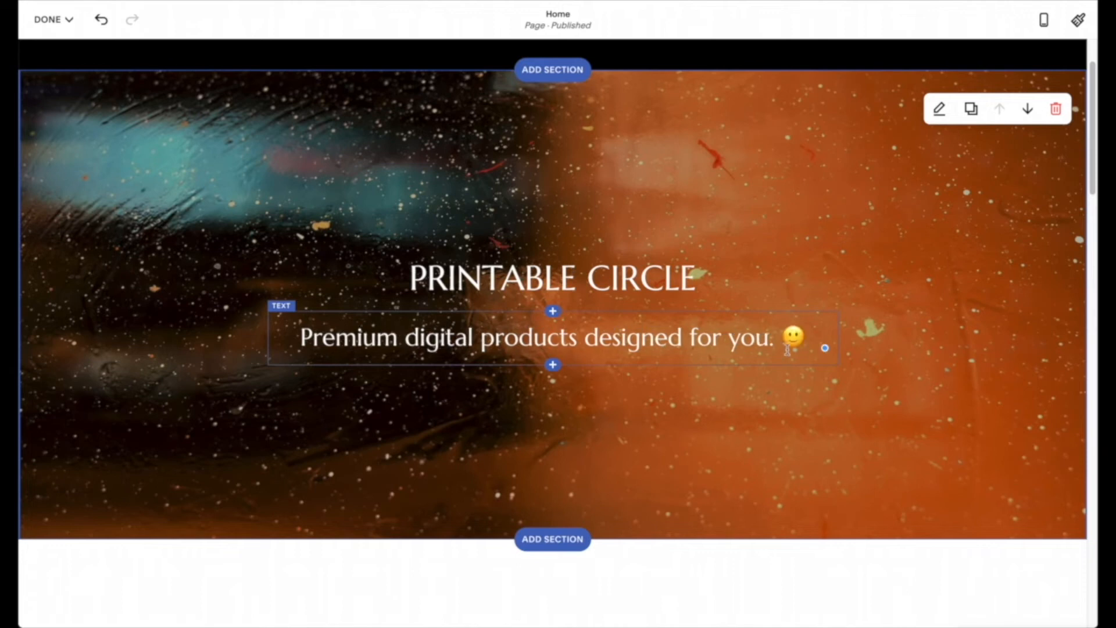
Replace the "Watercolor paintings that capture the sophisticated moments" heading below the banner with "Make Plans and Get Your Goals!".
scroll(891, 319, down, 2)
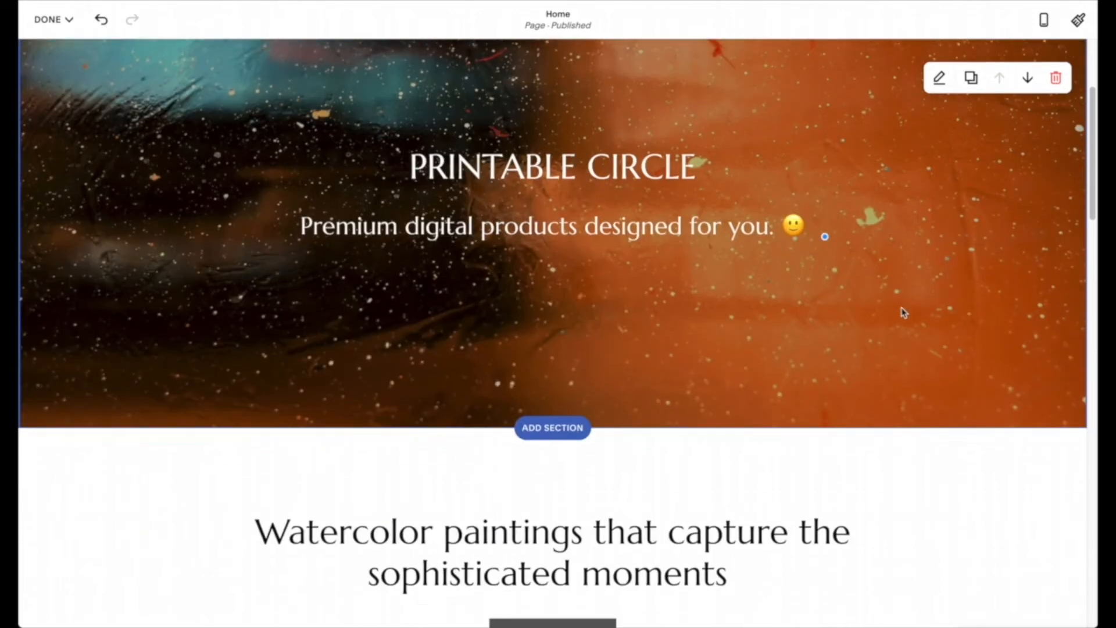
scroll(905, 329, down, 4)
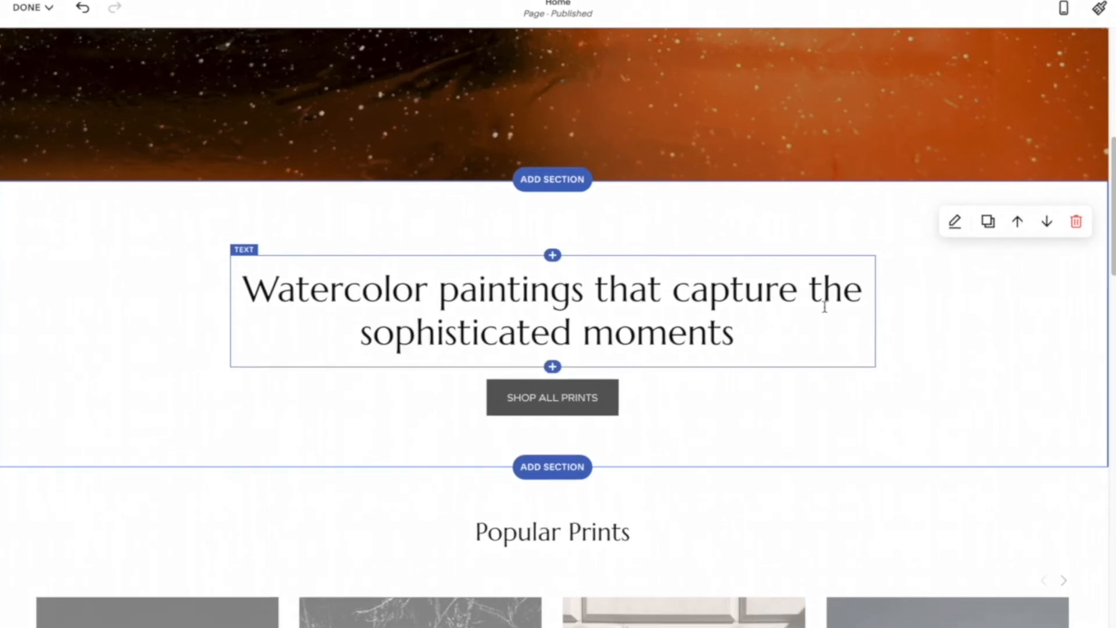
scroll(824, 307, down, 2)
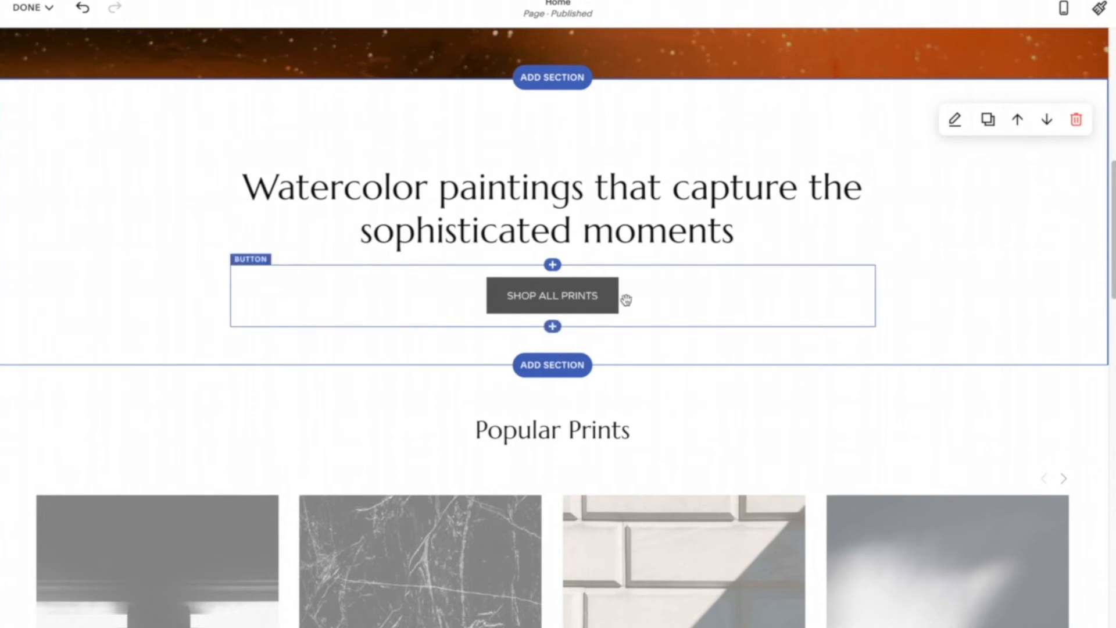
click(778, 236)
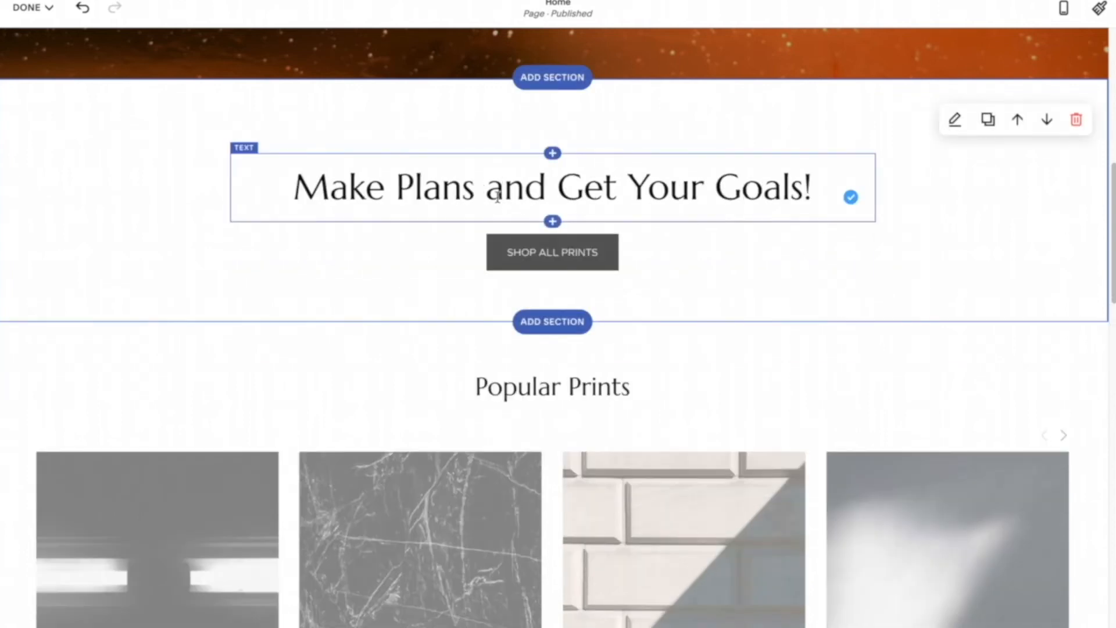
Try the Darkest 1 and Dark 1 colour themes on the "Make Plans and Get Your Goals!" section, and settle on Light 2.
click(589, 260)
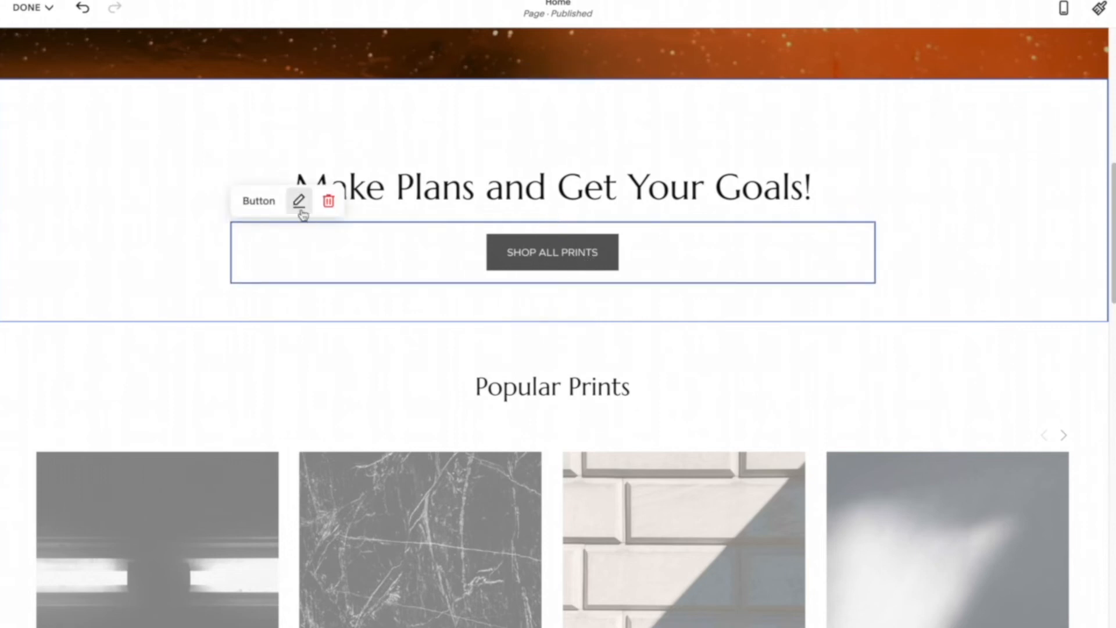
click(912, 195)
click(955, 122)
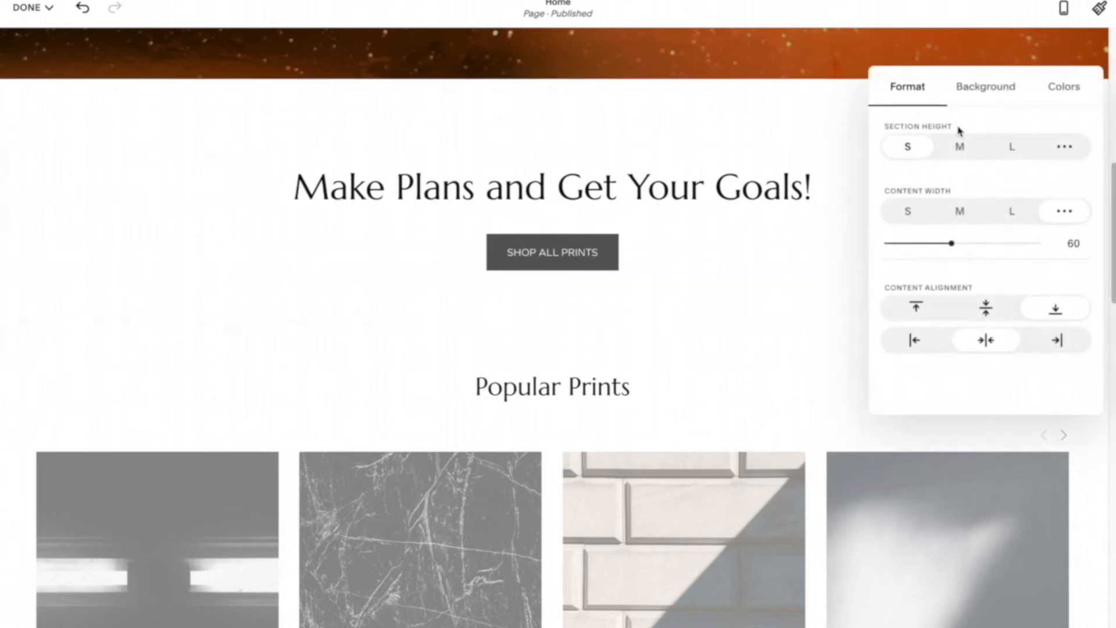
click(1084, 96)
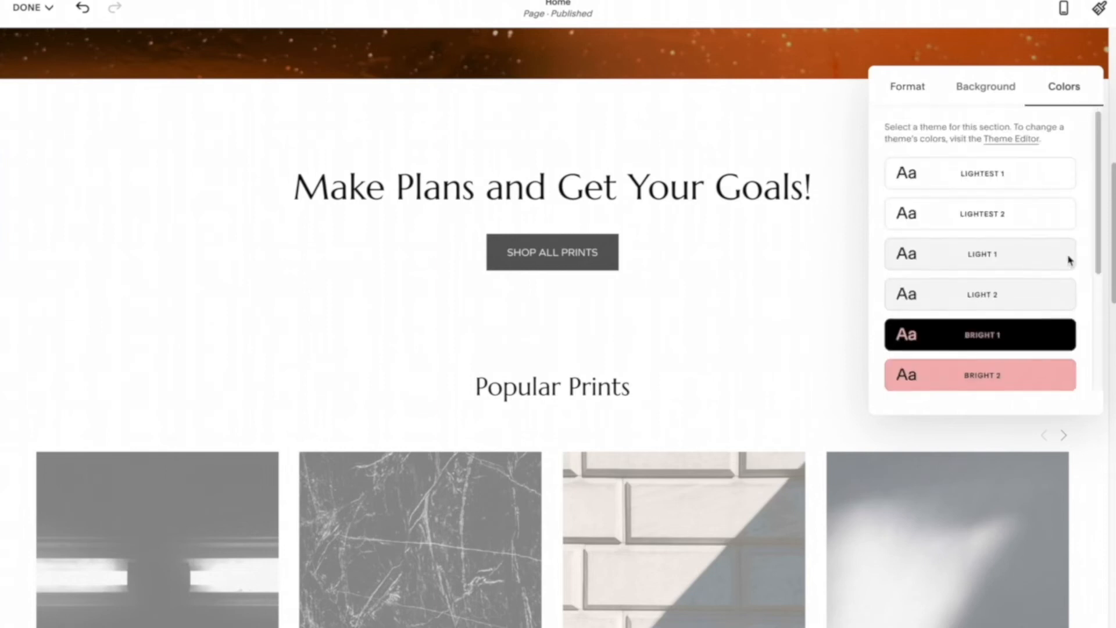
scroll(1071, 256, down, 3)
click(988, 312)
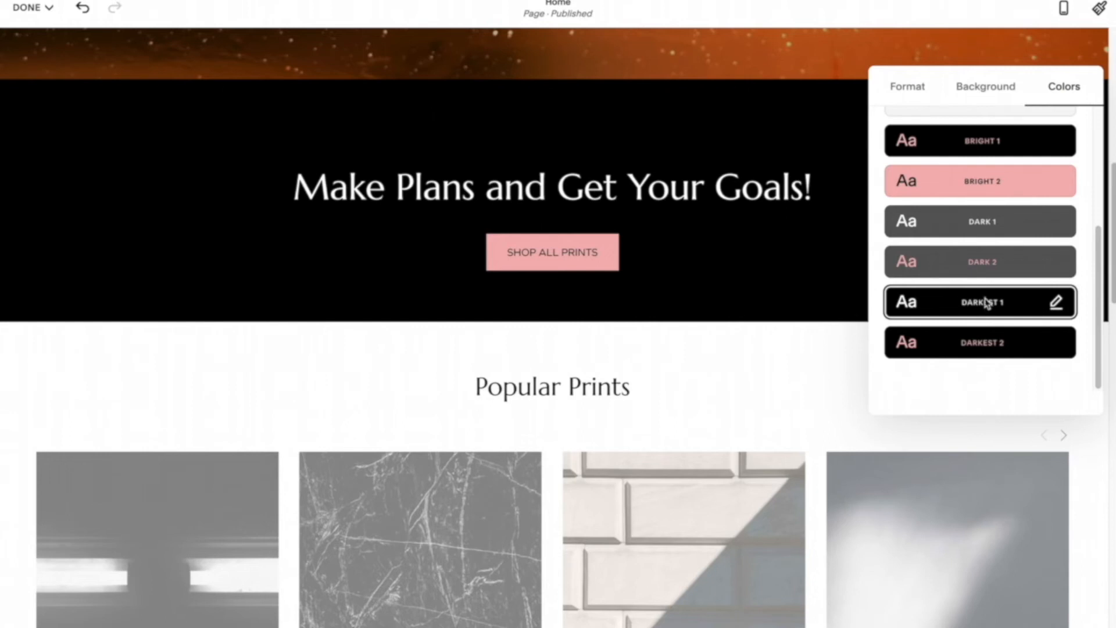
click(999, 234)
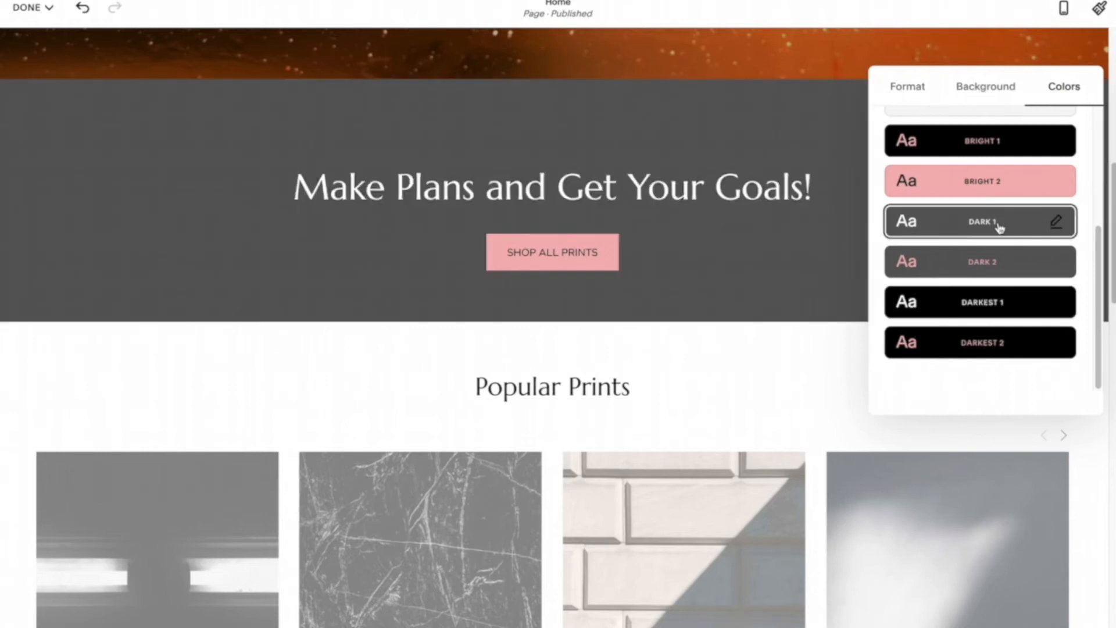
scroll(998, 229, up, 1)
scroll(999, 218, up, 1)
click(998, 165)
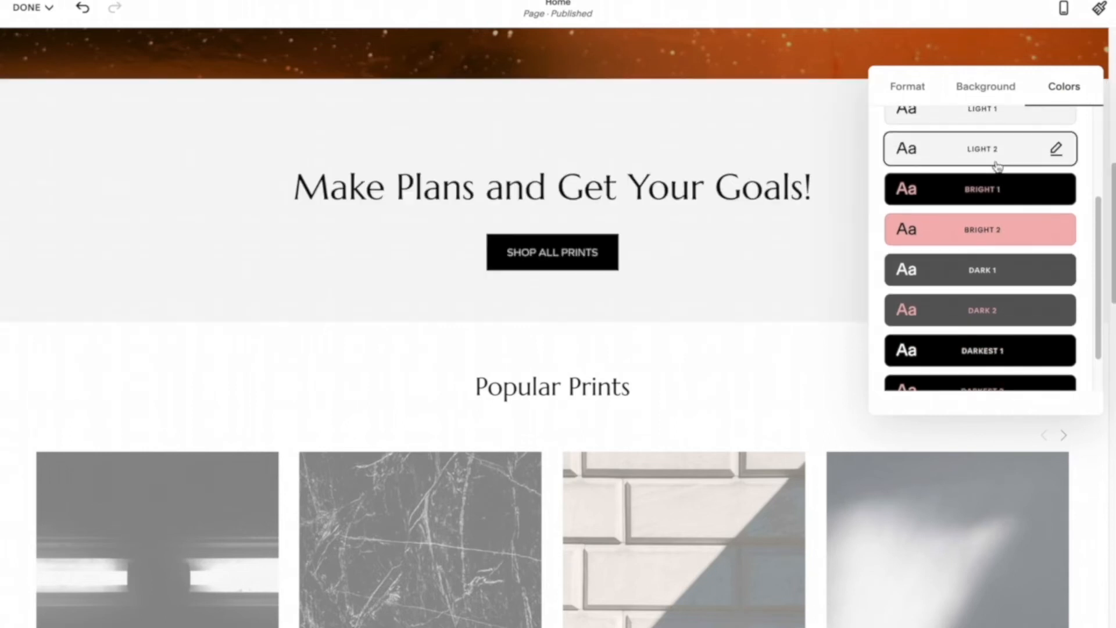
Replace the "Popular Prints" heading above the product summary with "Digital Downloads".
scroll(998, 165, up, 1)
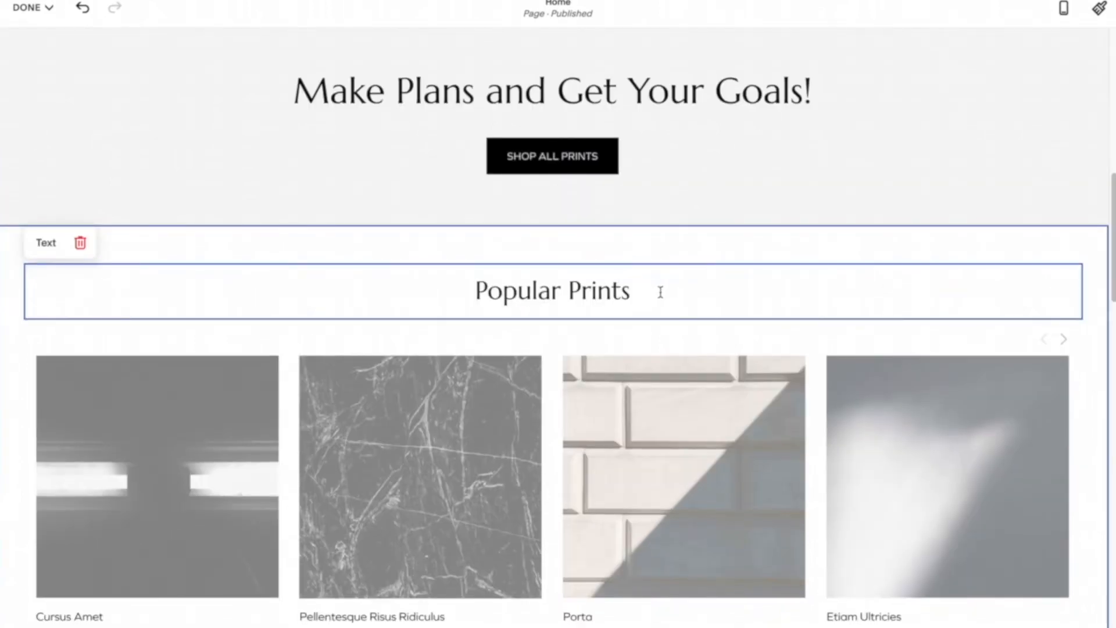
drag(662, 294, 473, 290)
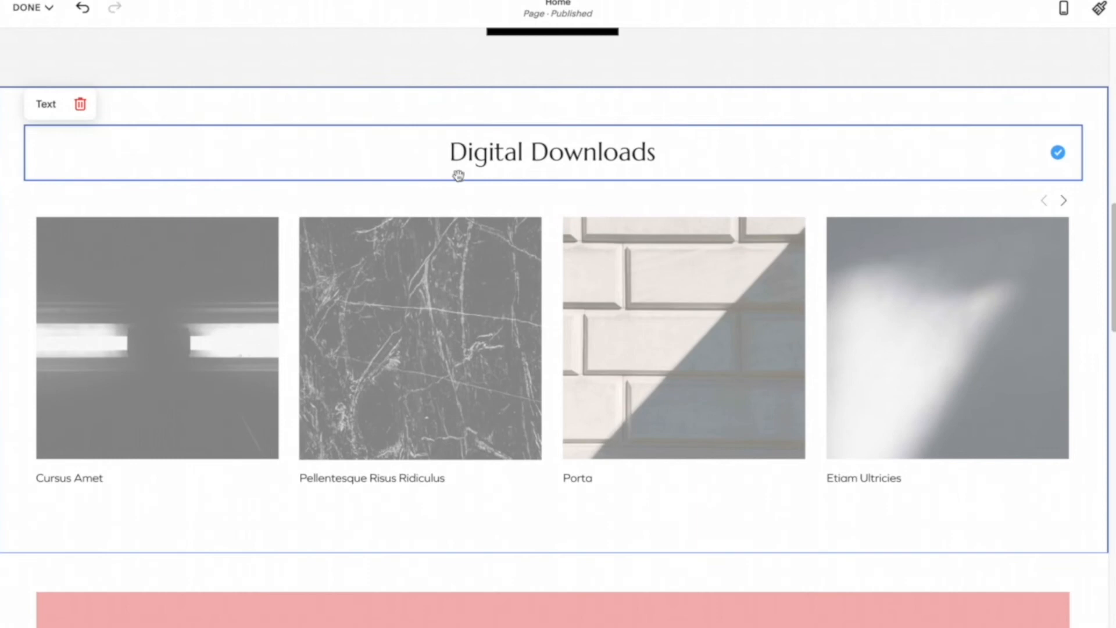
Open the content settings of the summary block below the "Digital Downloads" heading.
scroll(721, 170, down, 1)
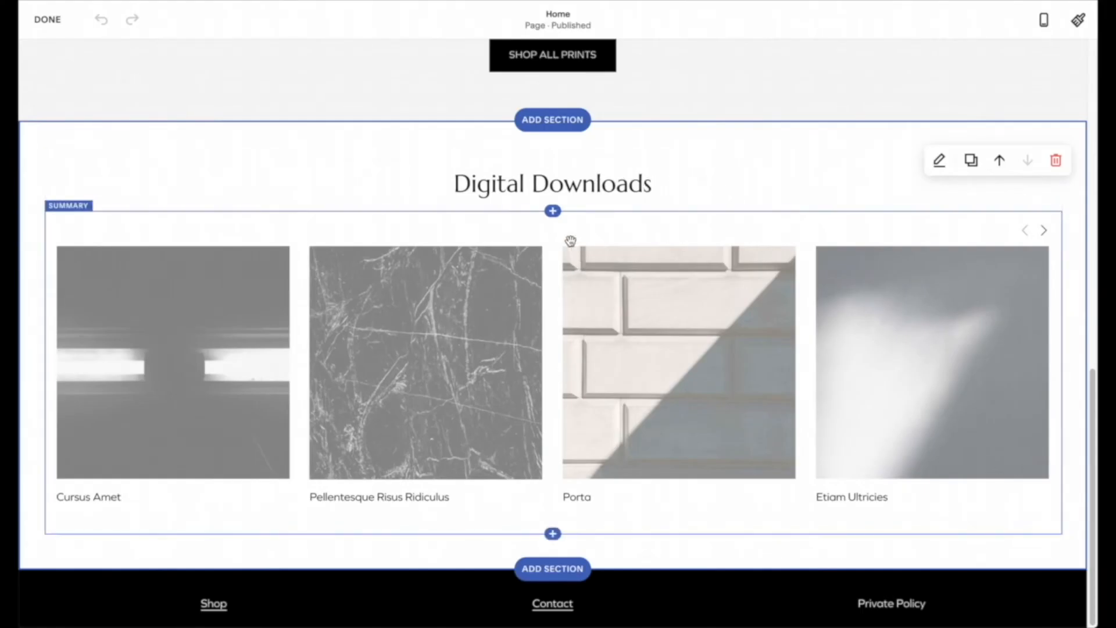
click(415, 338)
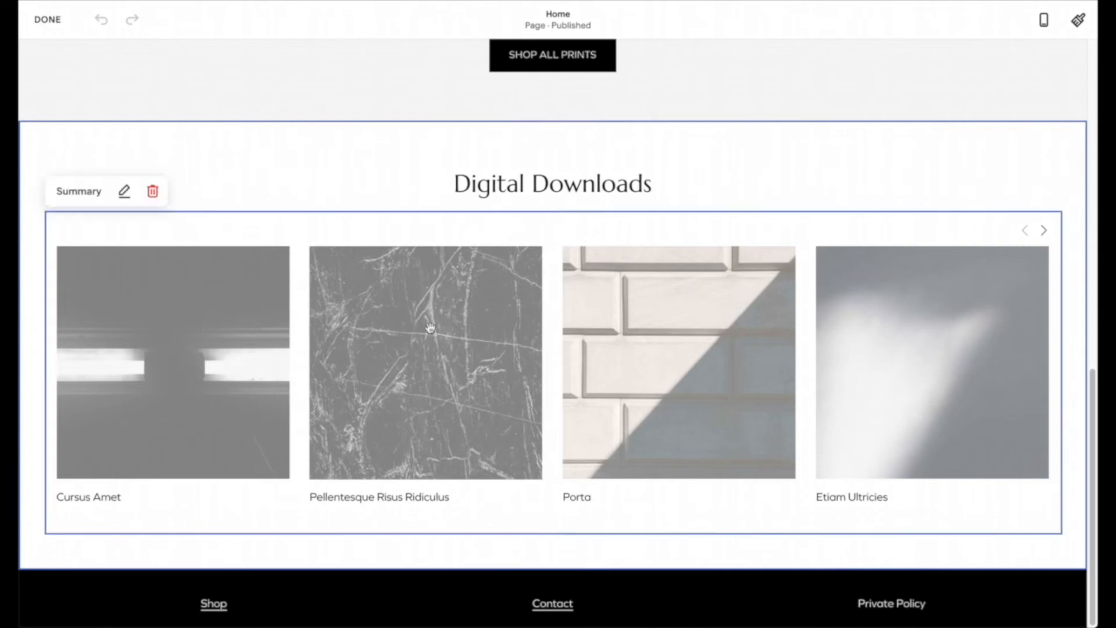
click(125, 192)
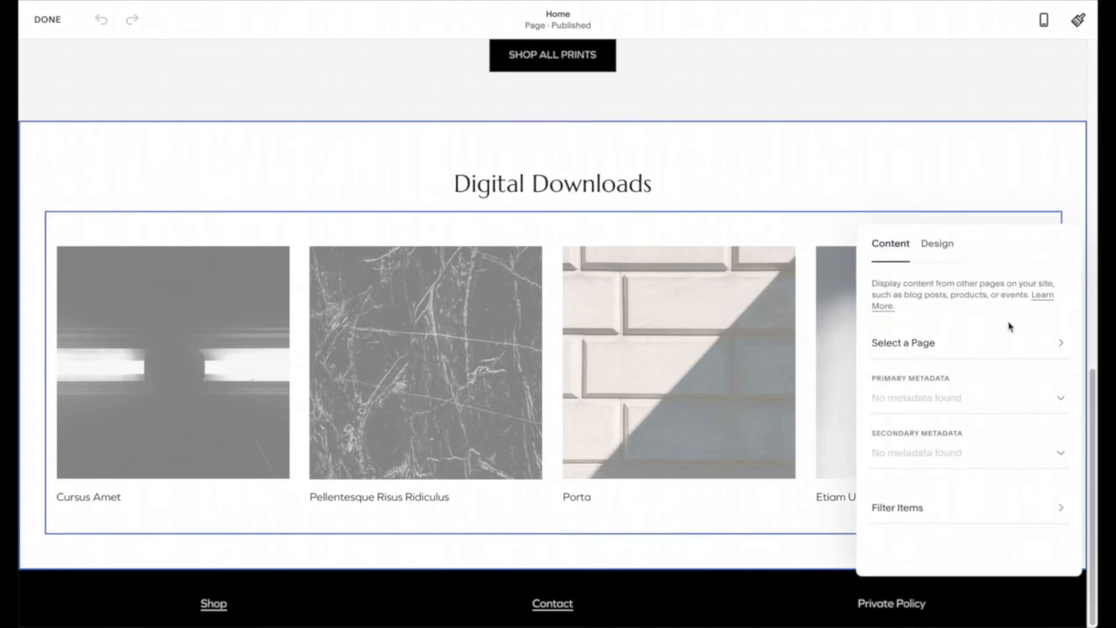
Use the Shop page as the content source of the Digital Downloads summary block and finish editing it.
click(981, 349)
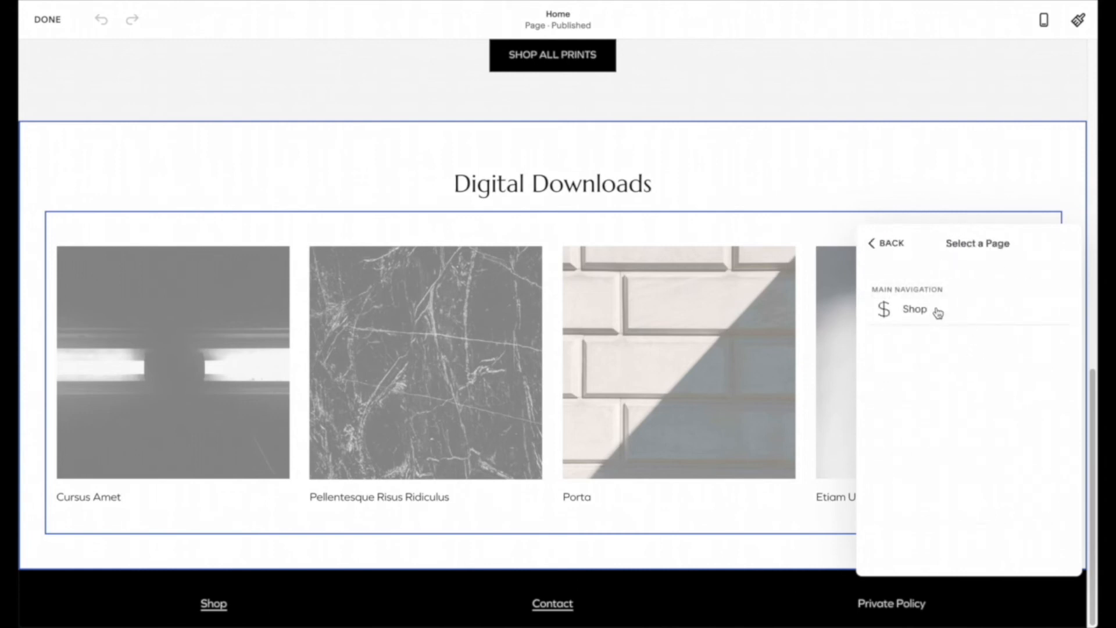
click(937, 313)
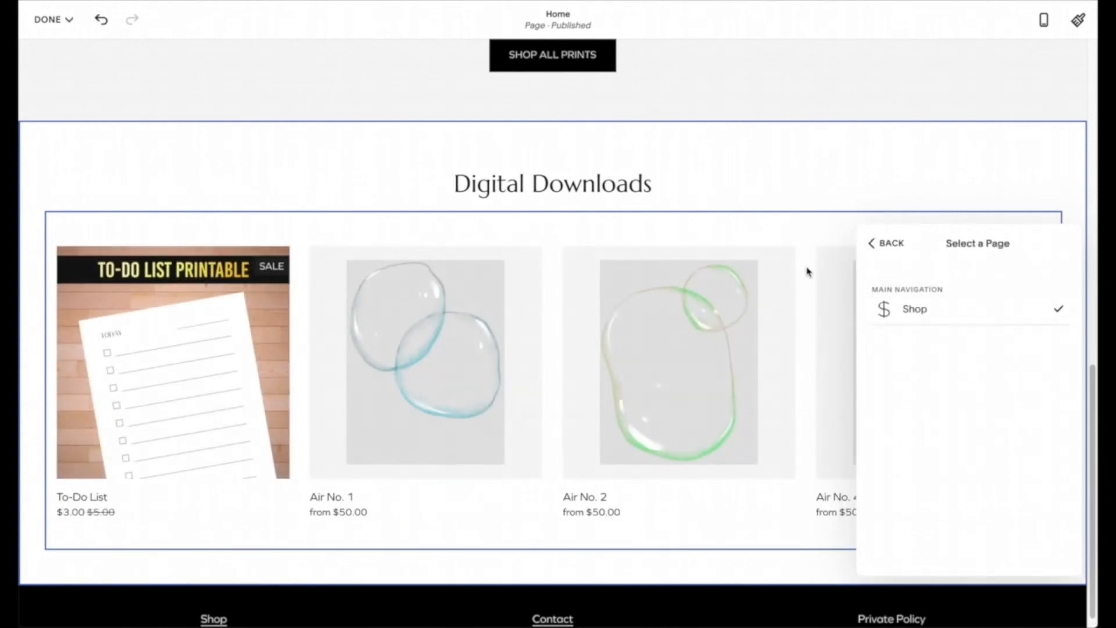
click(890, 243)
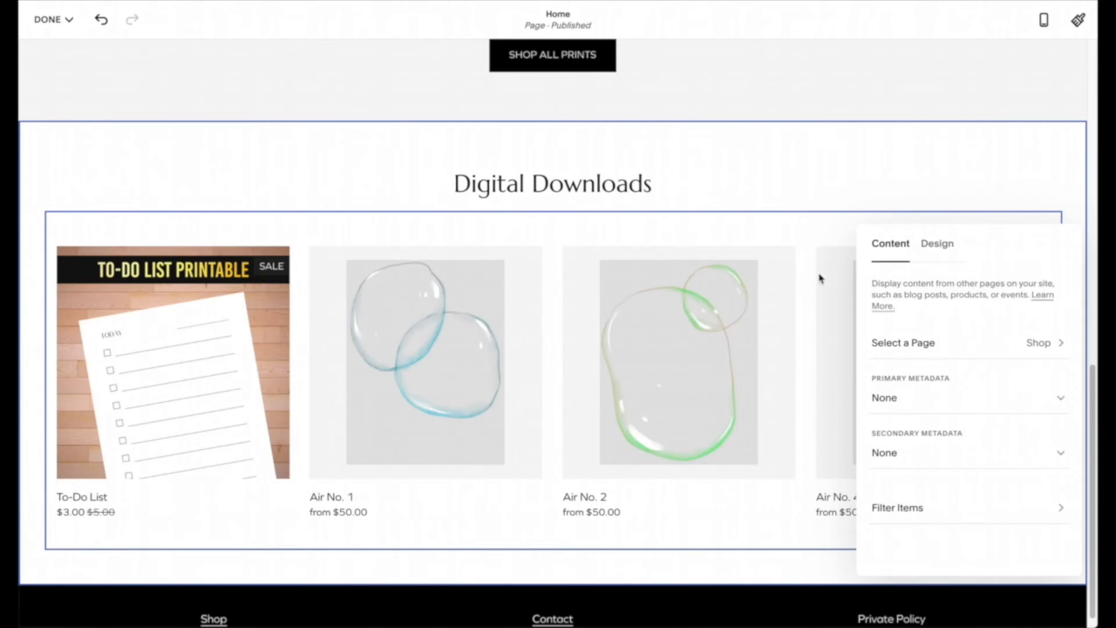
click(820, 279)
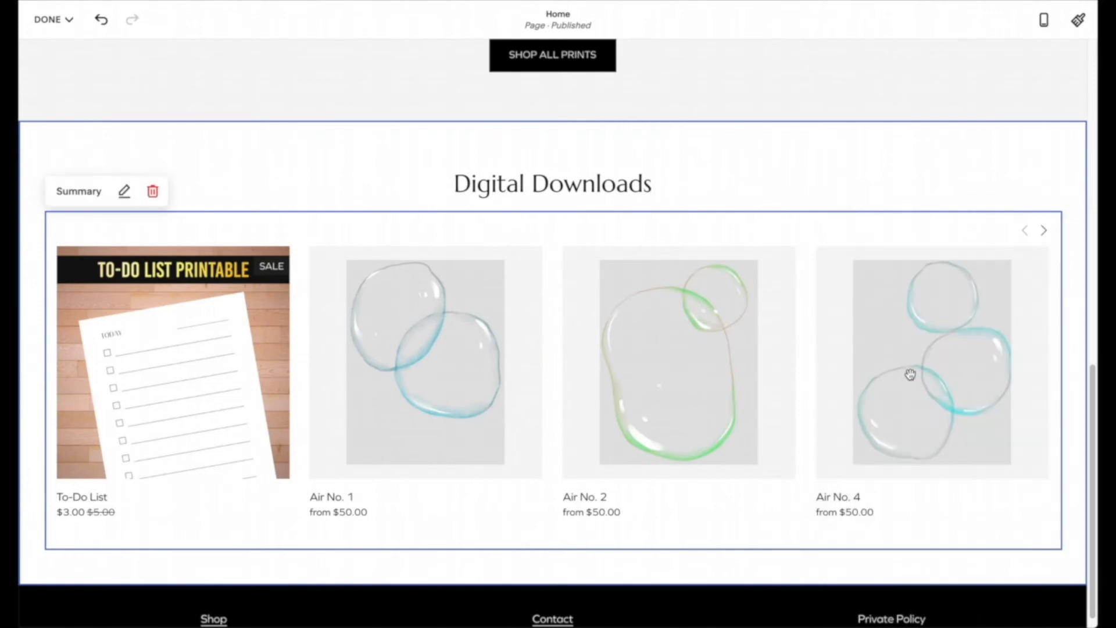
click(51, 19)
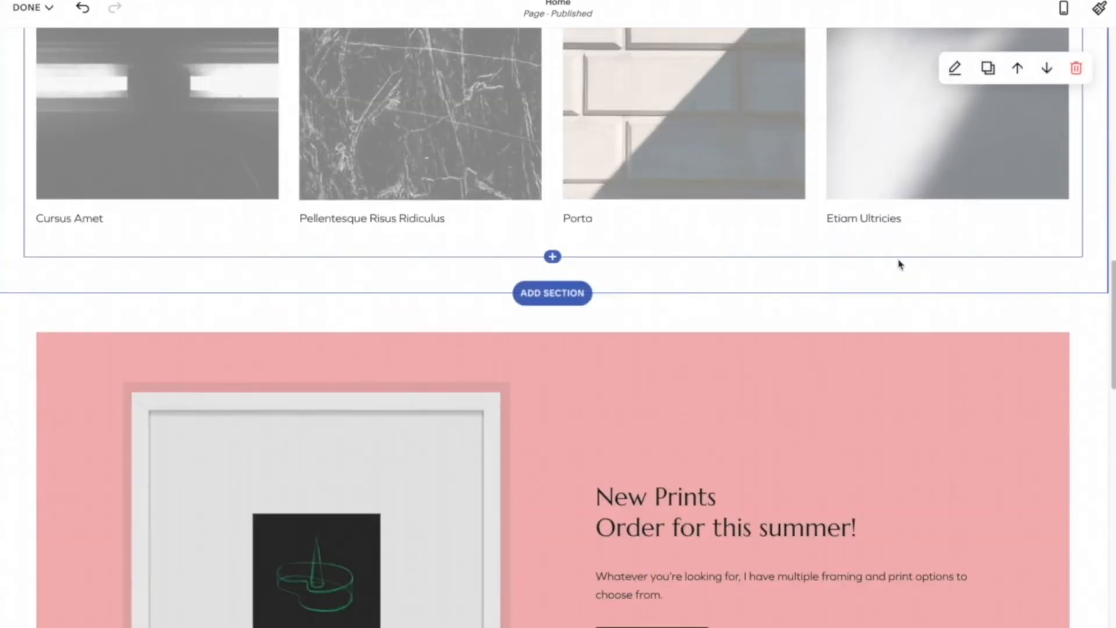
Delete the New Prints, "I'm always open to collaborate" and Newsletter sections from the Home page.
scroll(902, 261, down, 3)
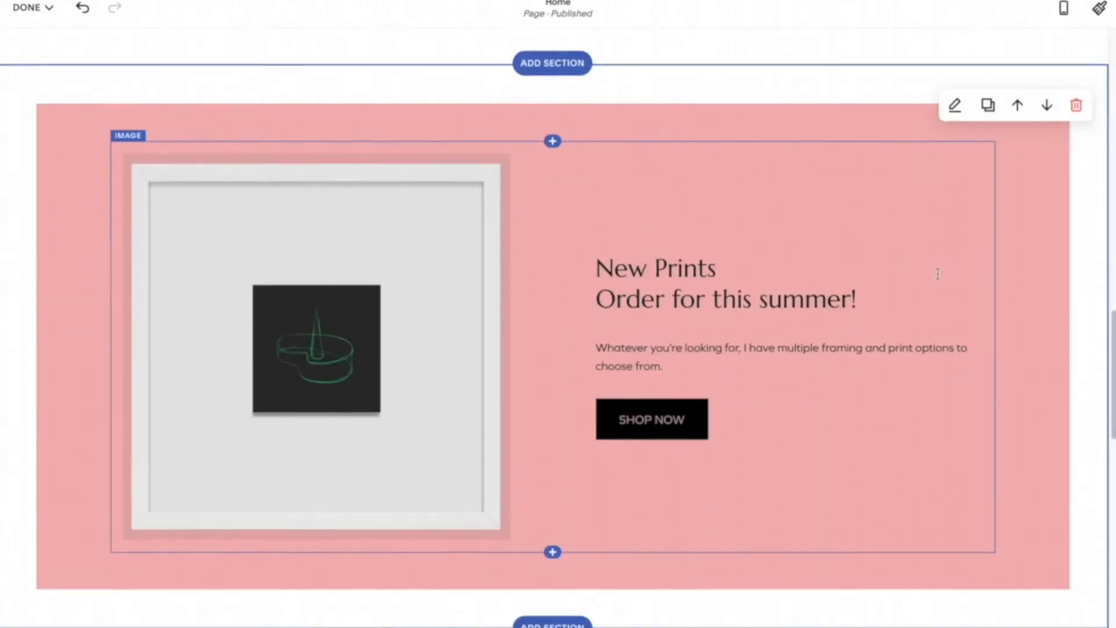
scroll(991, 306, down, 1)
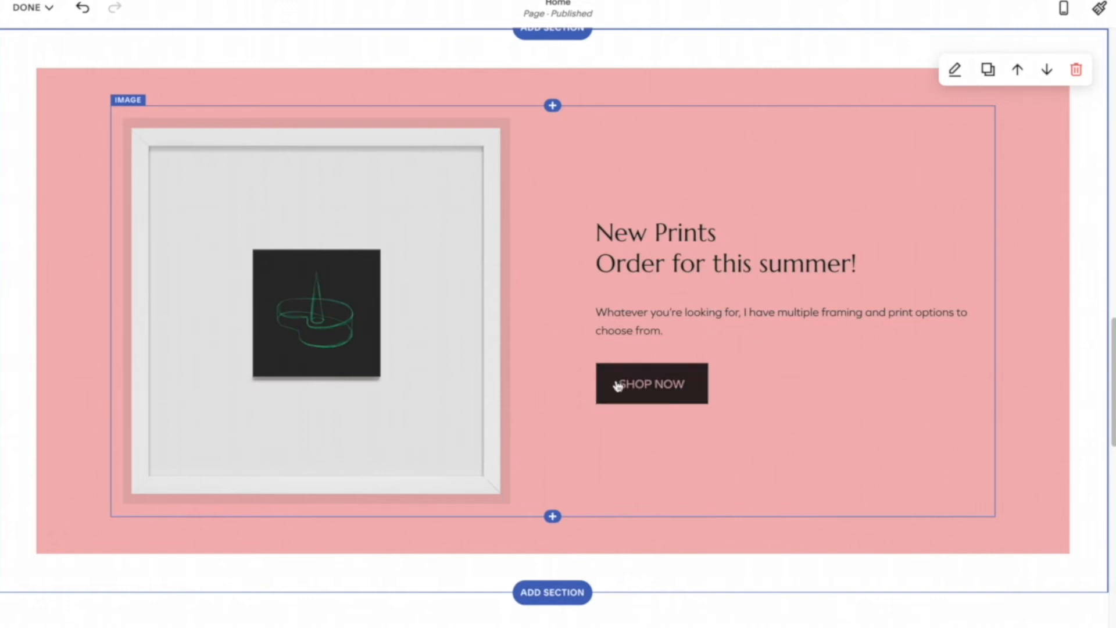
scroll(692, 394, up, 10)
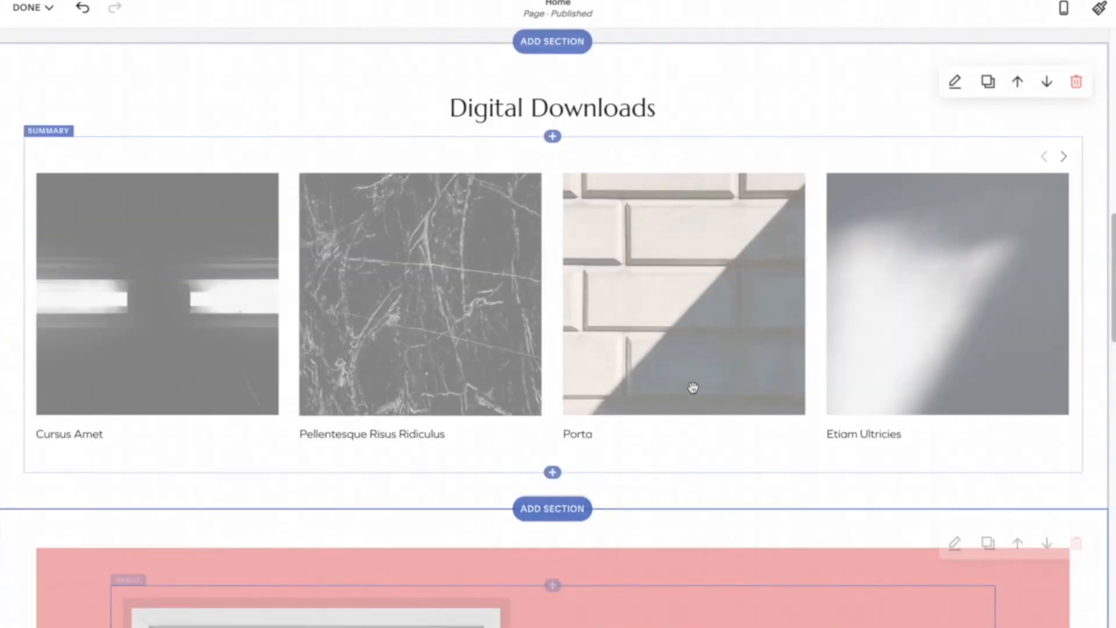
scroll(692, 386, up, 1)
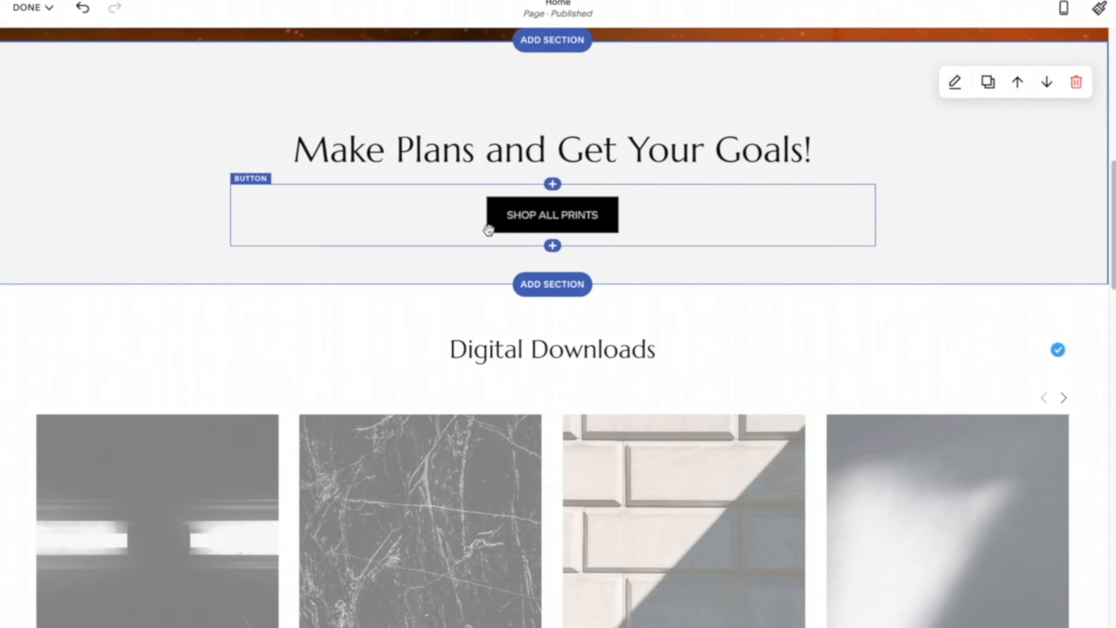
scroll(647, 227, down, 15)
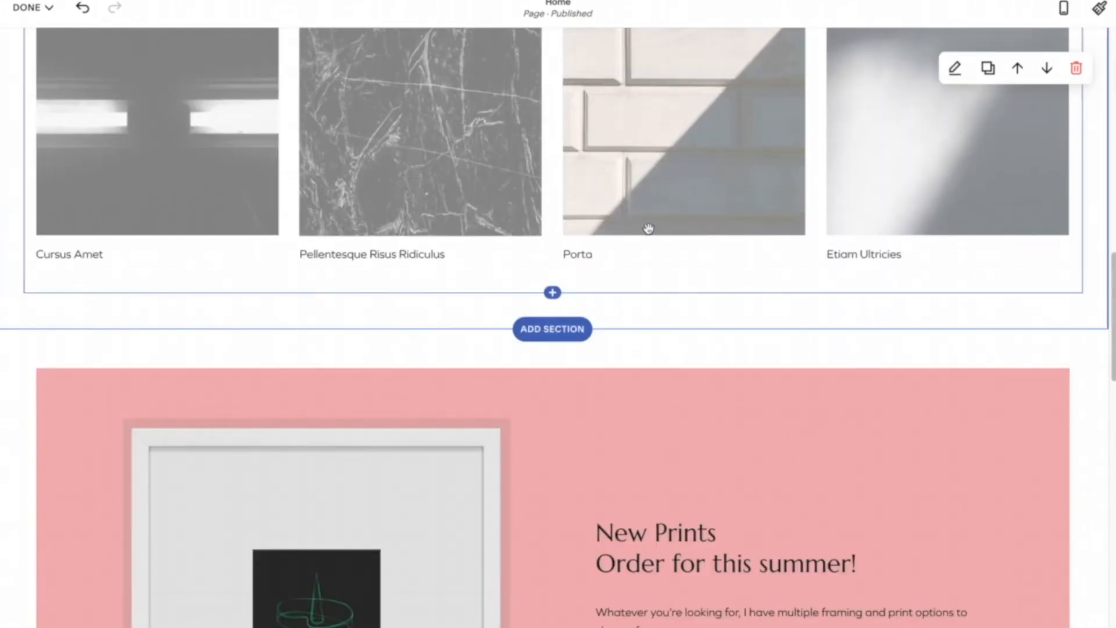
scroll(787, 240, up, 2)
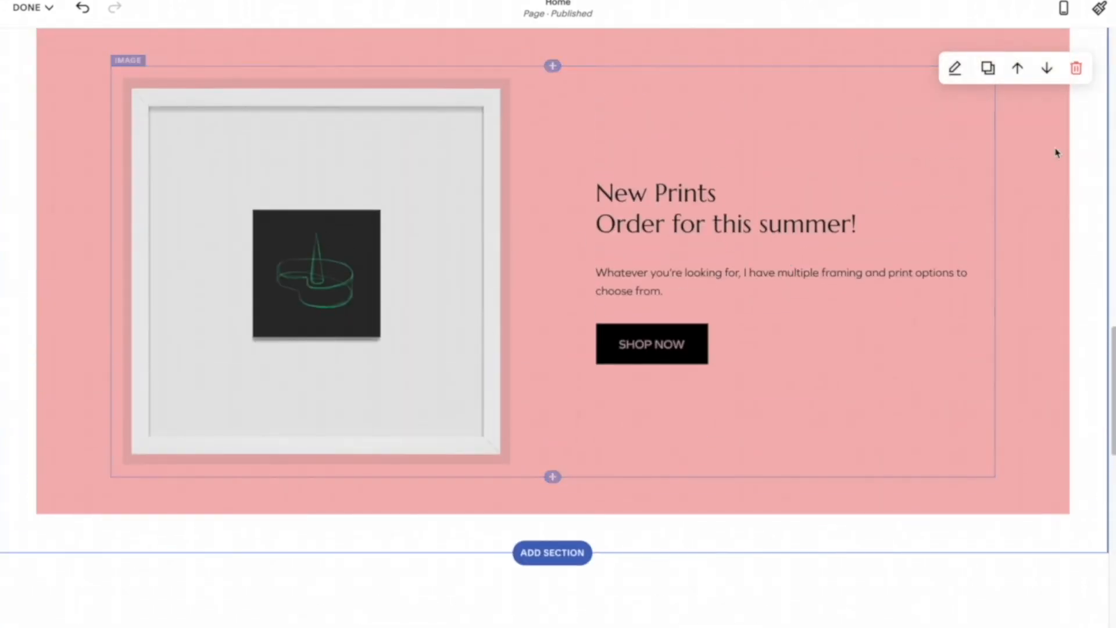
scroll(639, 174, up, 2)
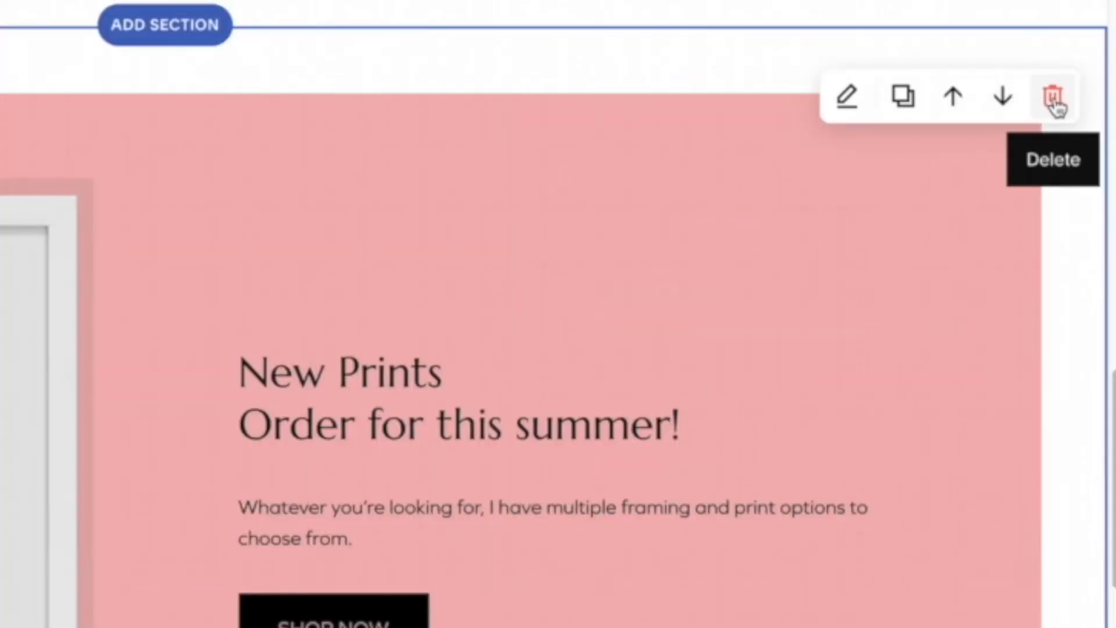
click(1053, 97)
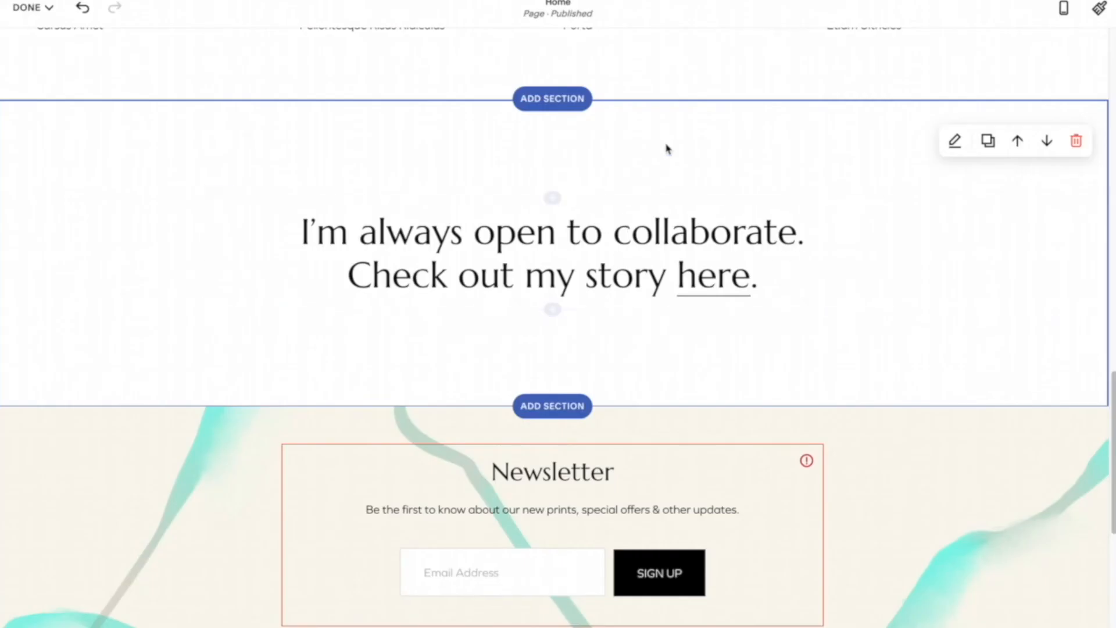
click(1075, 140)
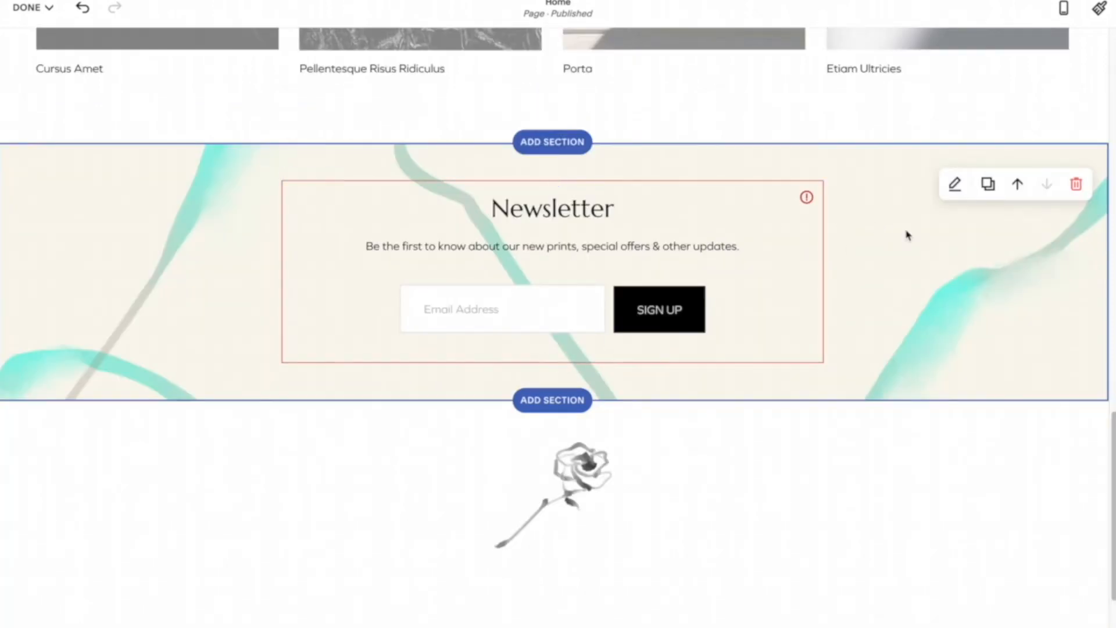
click(1077, 186)
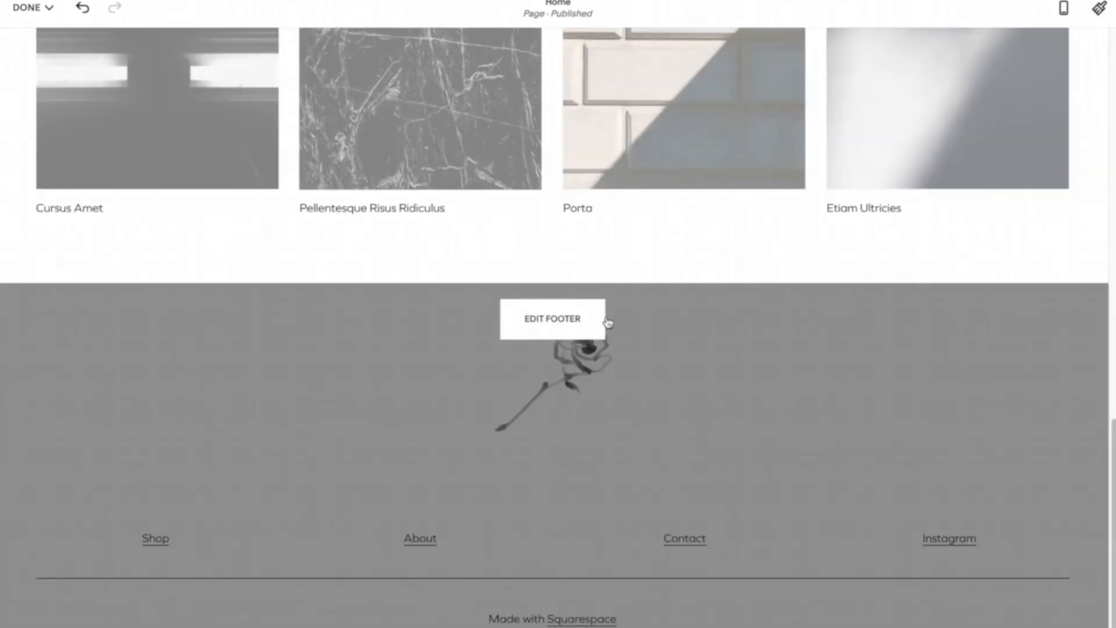
Open the site footer for editing and delete its rose image and About link.
click(563, 326)
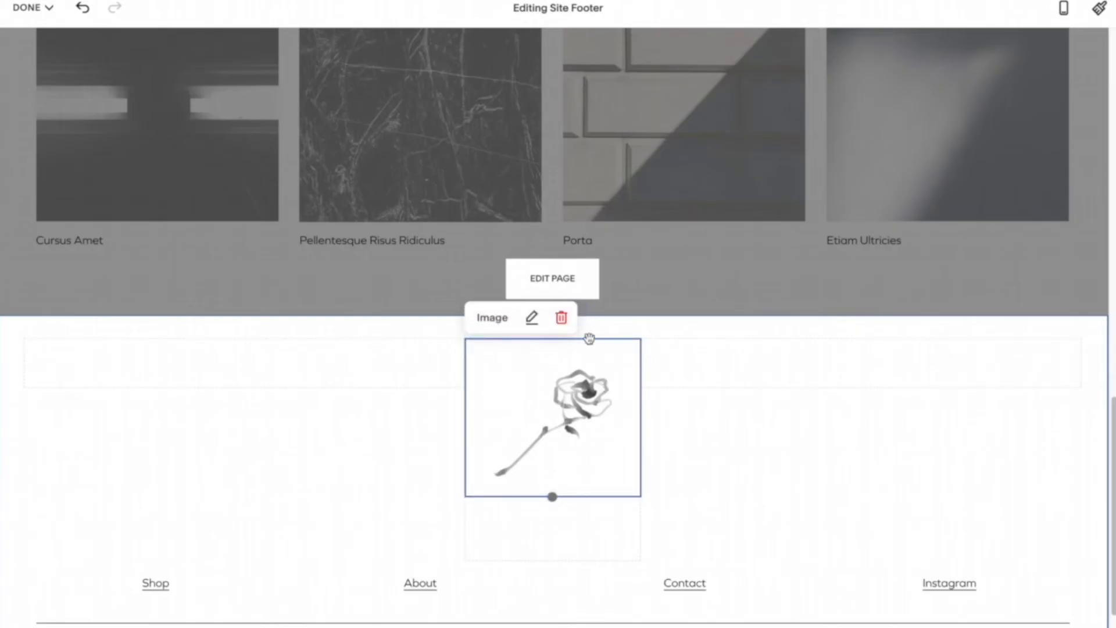
click(568, 328)
click(639, 359)
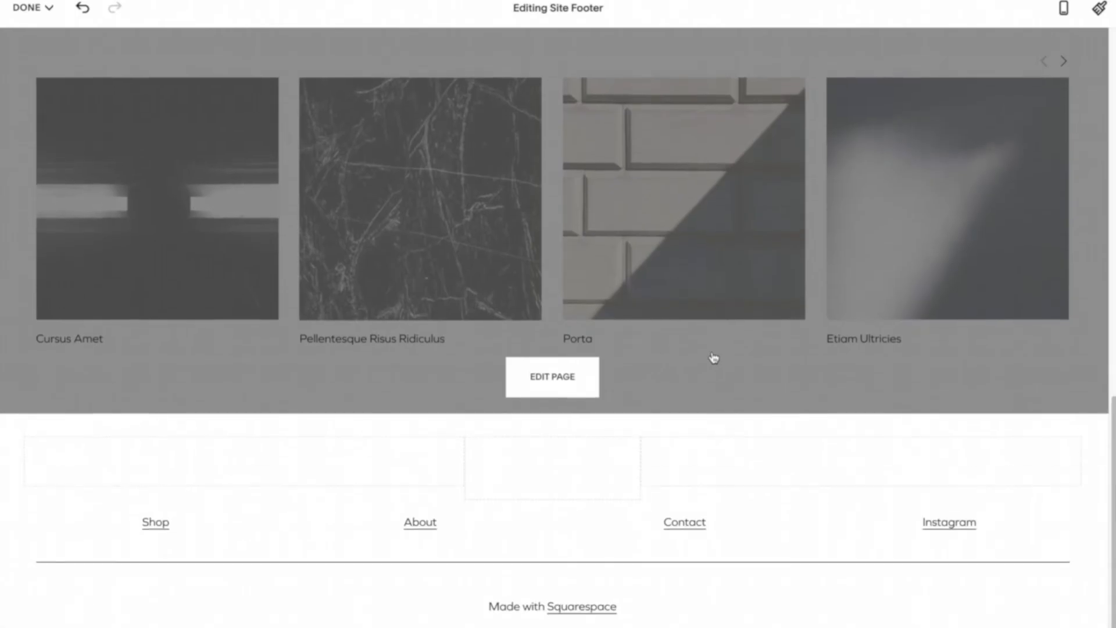
mouse_move(456, 507)
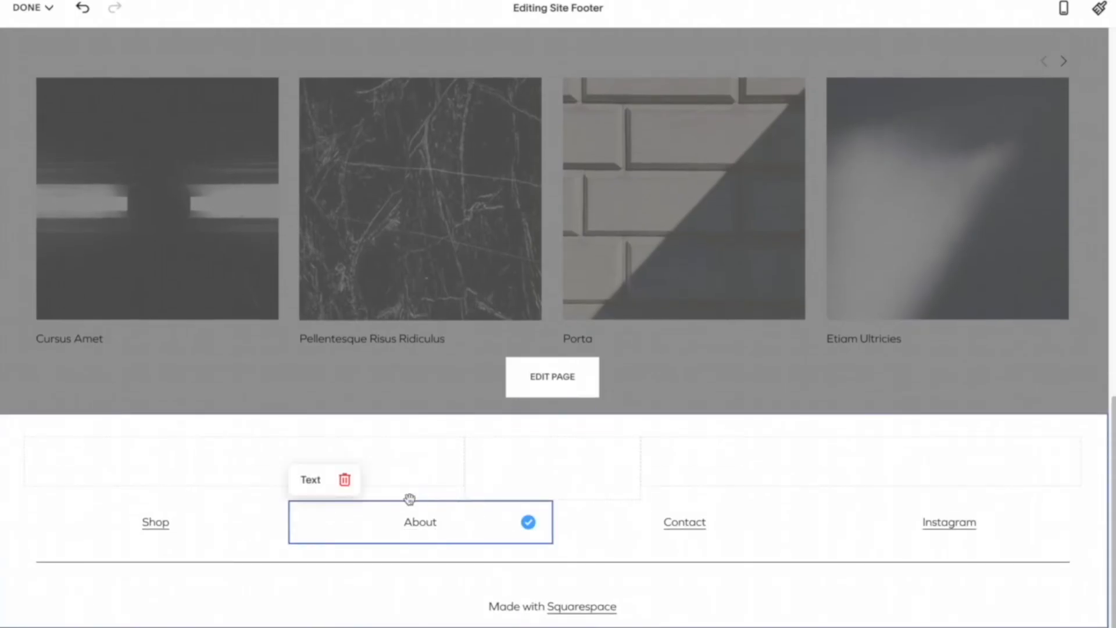
click(345, 480)
click(638, 357)
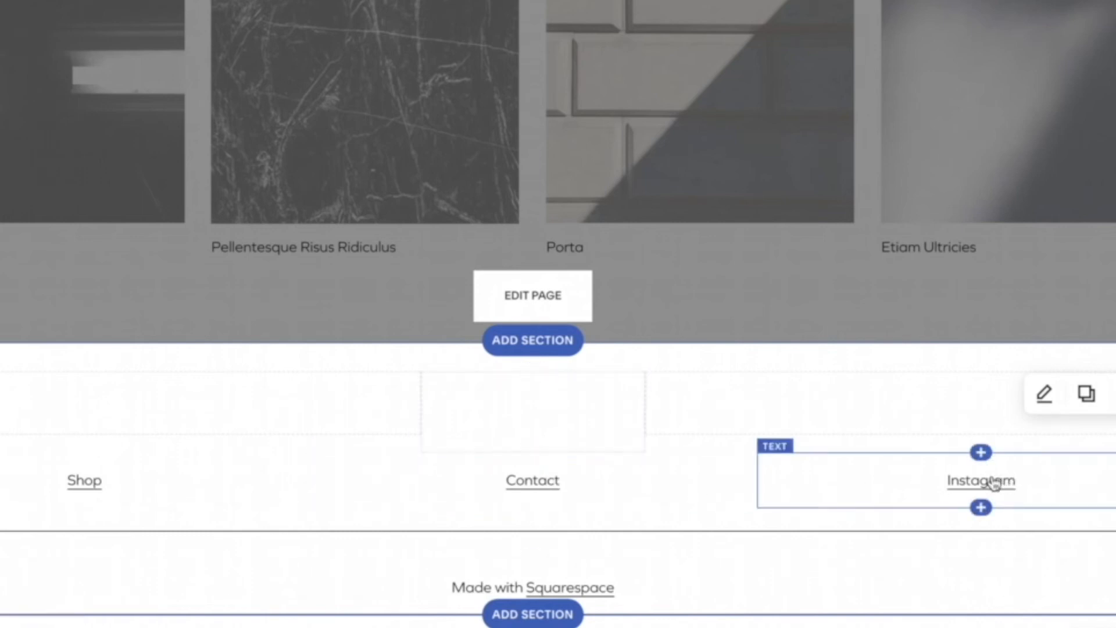
Replace the footer's Instagram link with the text "Private Policy" and remove the empty spacers above the links.
drag(1040, 485, 936, 485)
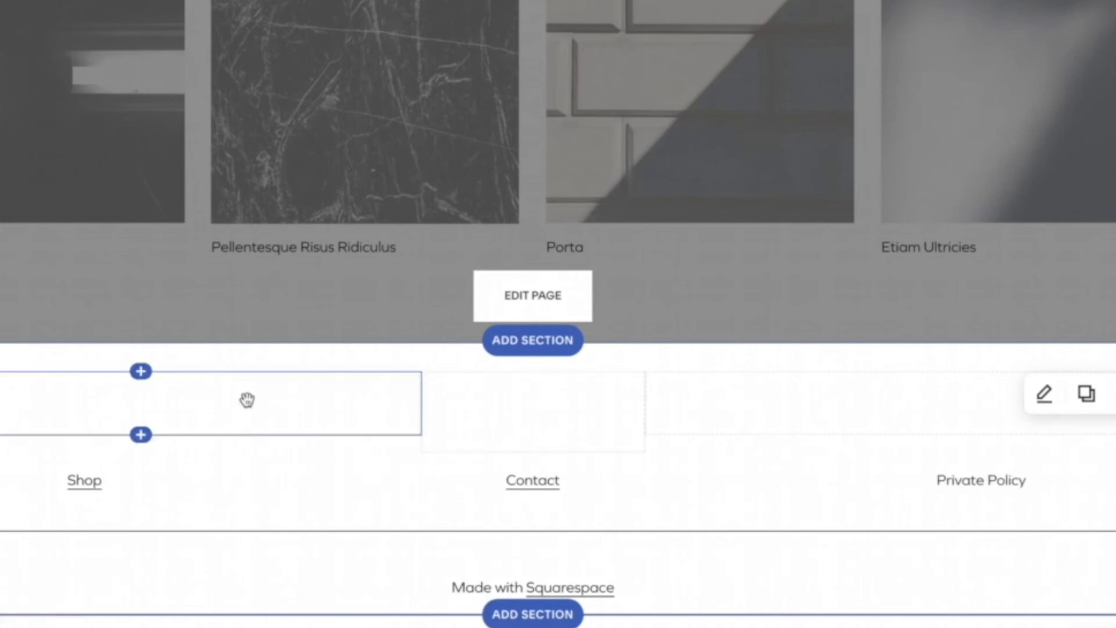
click(113, 403)
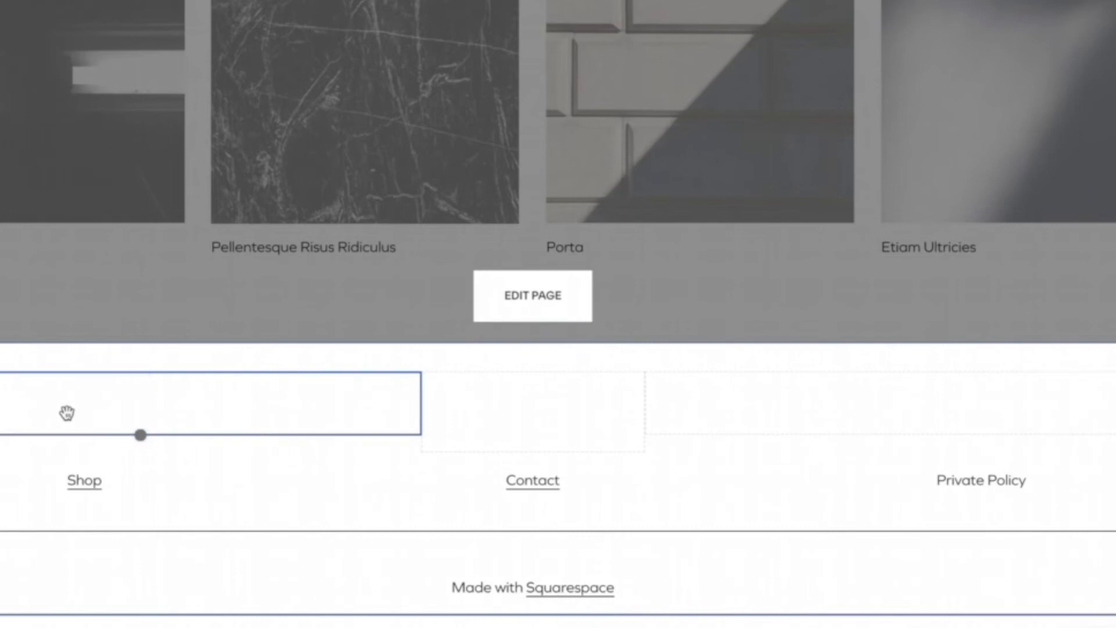
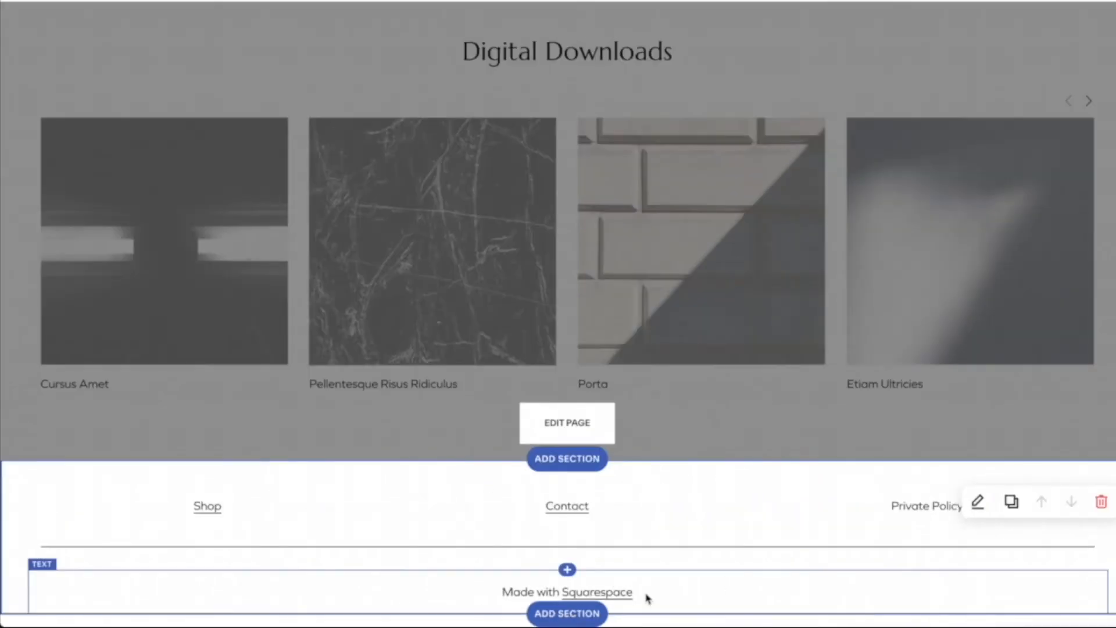
Delete the "Made with Squarespace" text and the horizontal line from the footer.
click(705, 591)
click(85, 548)
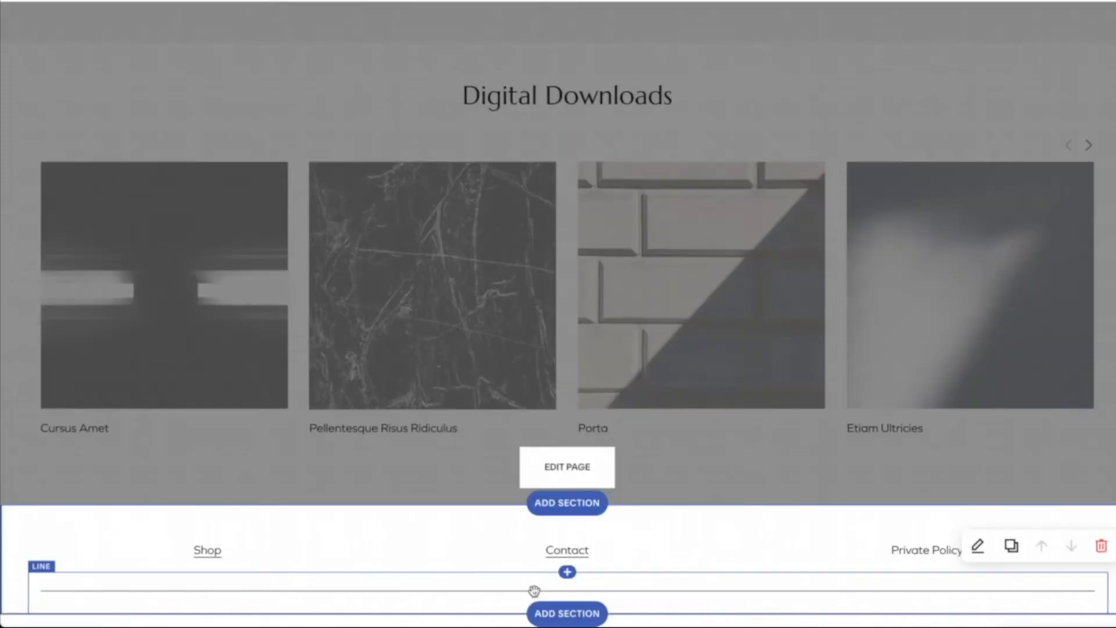
click(534, 588)
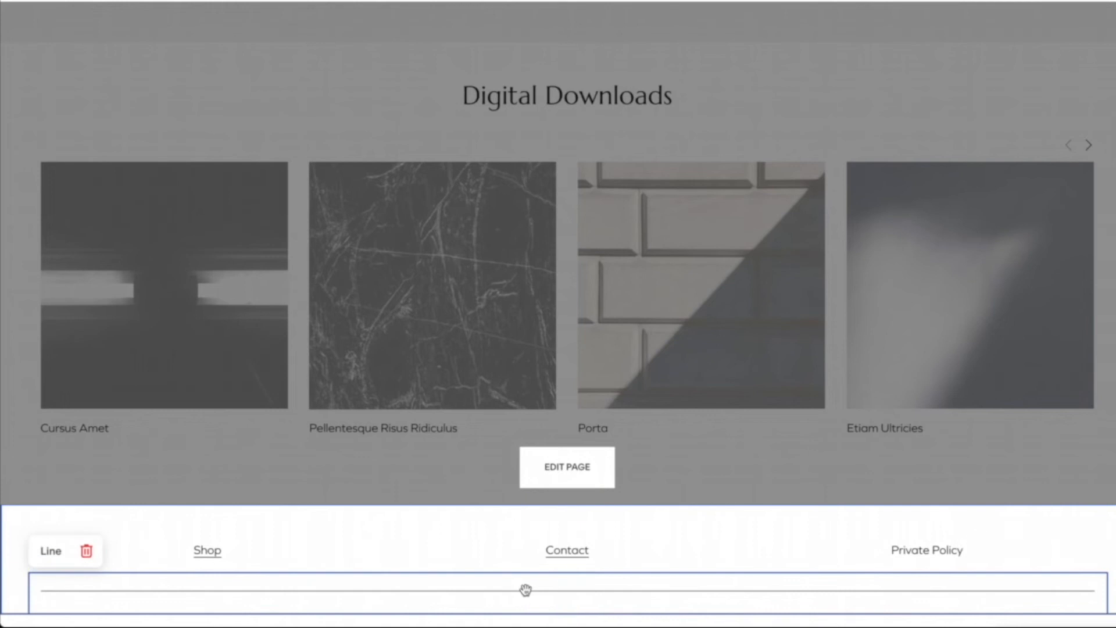
click(85, 548)
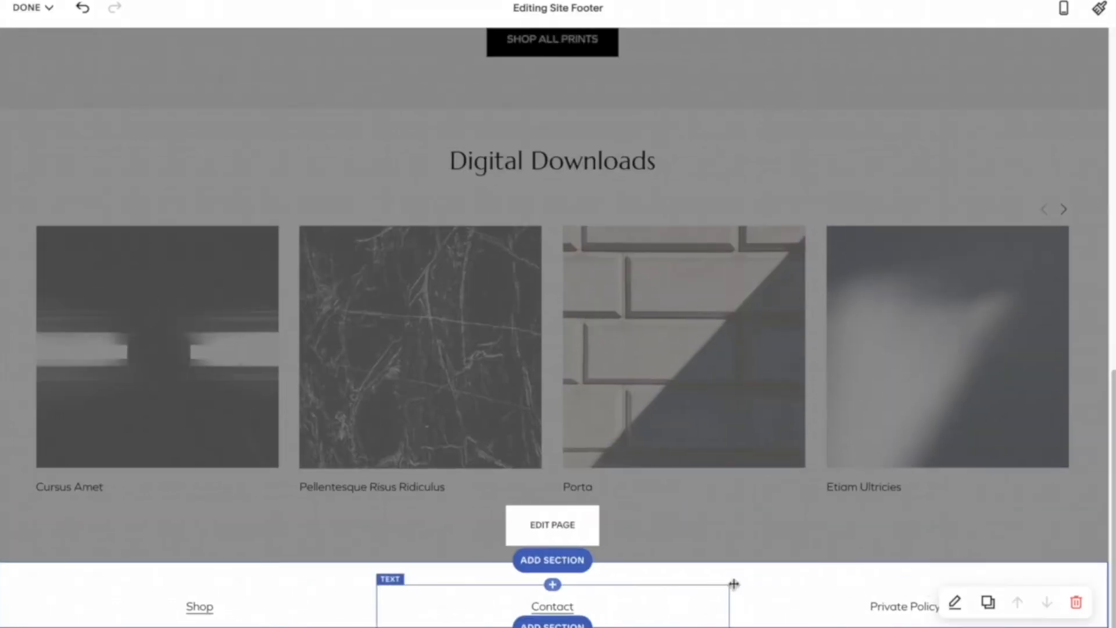
Apply the Darkest 1 color theme to the footer section.
click(955, 602)
click(998, 297)
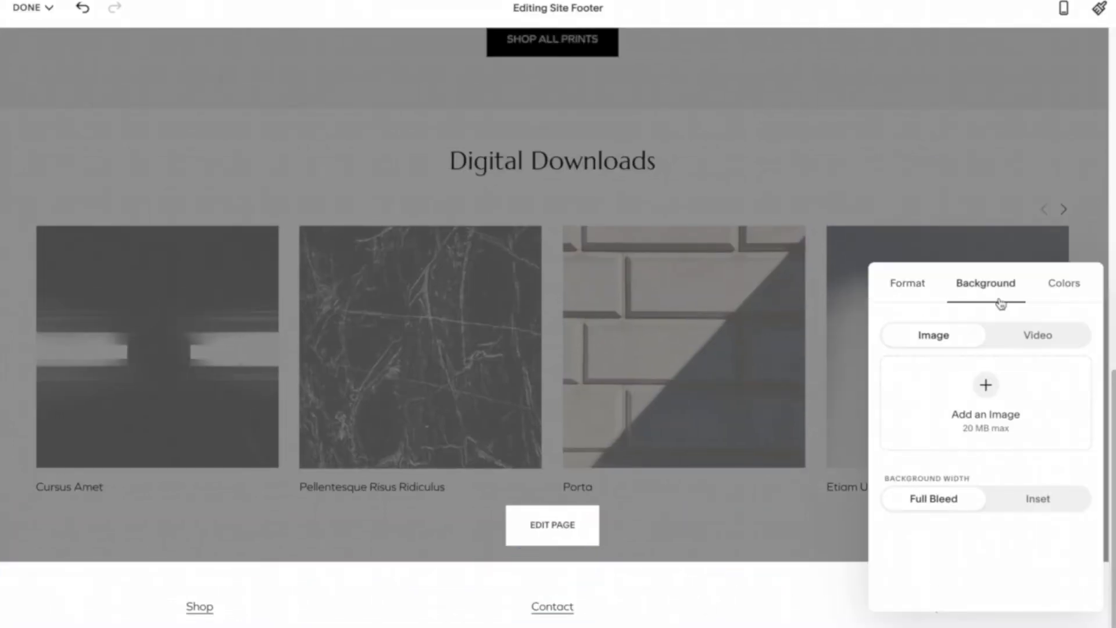
click(1063, 284)
scroll(1074, 423, down, 2)
scroll(1009, 508, down, 3)
click(1012, 504)
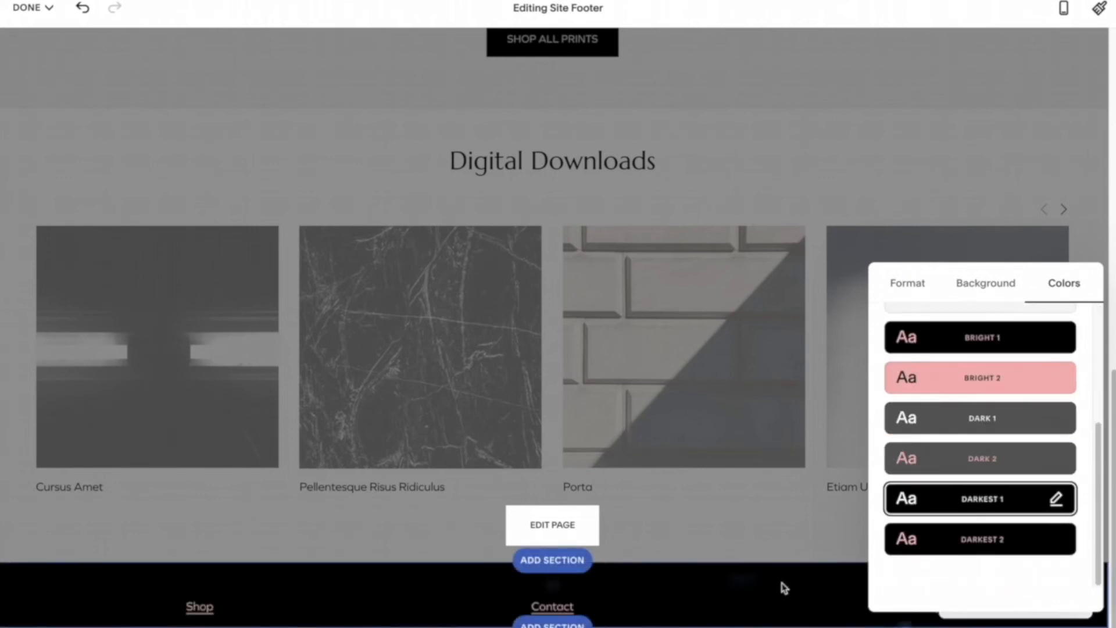
Edit the Darkest 1 theme and set its Text Links color to white.
click(1059, 501)
click(639, 342)
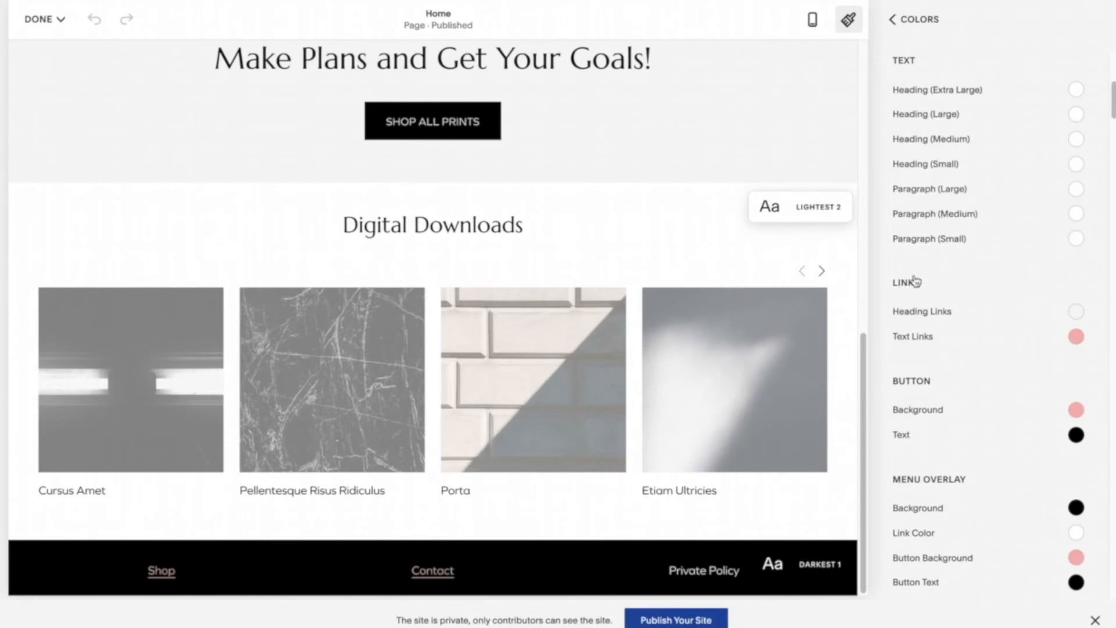
click(1076, 336)
click(874, 397)
click(809, 326)
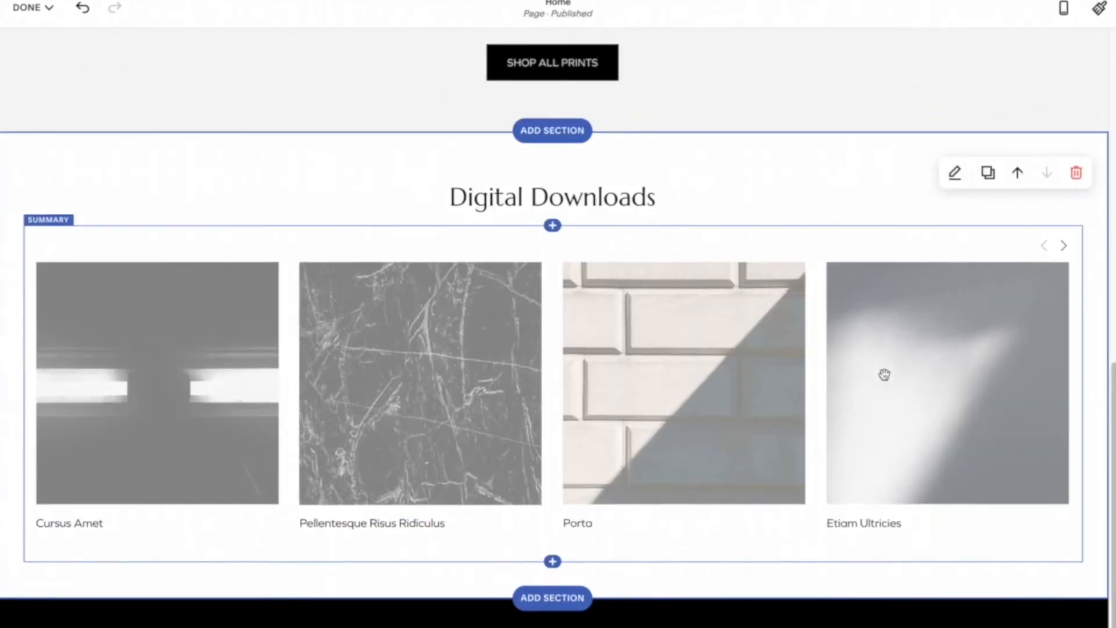
Save the Home page and footer changes and look over the resulting page.
scroll(882, 374, up, 2)
click(27, 7)
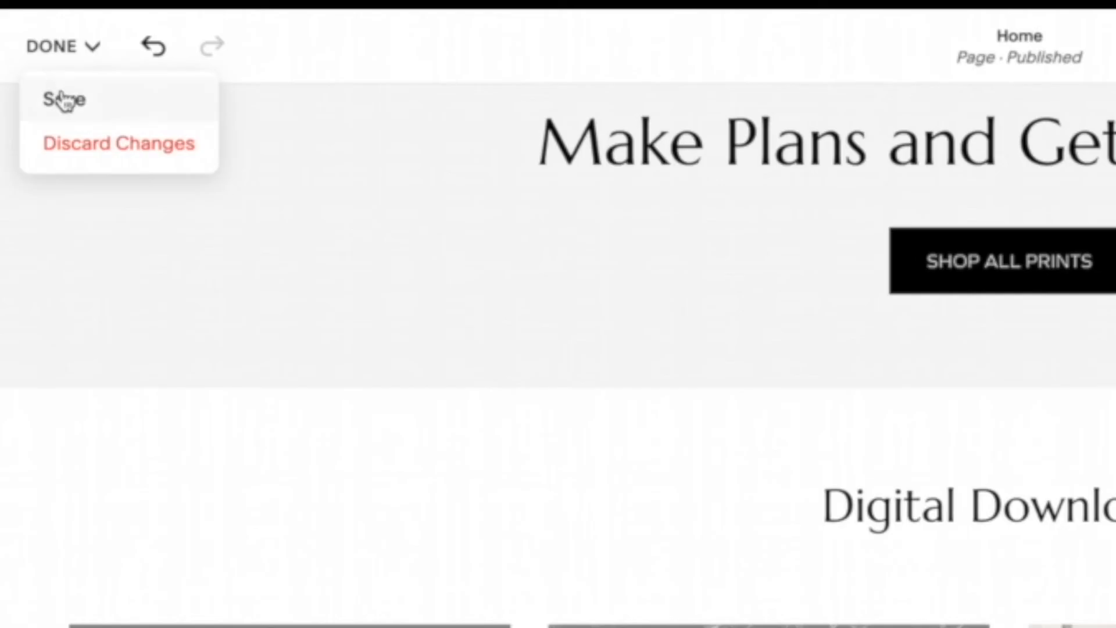
click(64, 100)
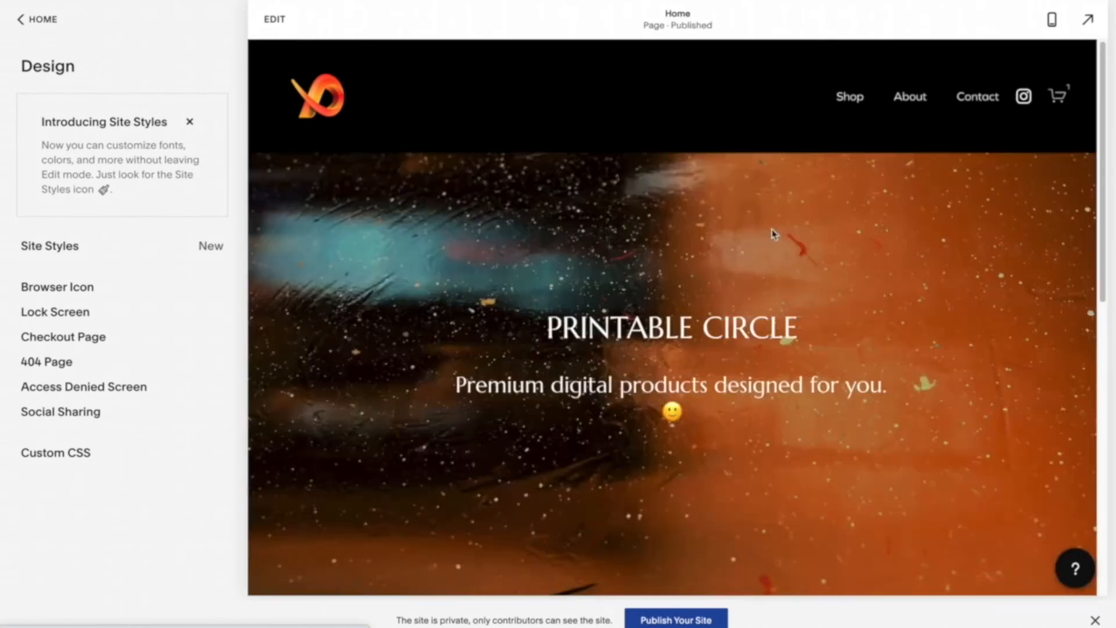
scroll(854, 235, up, 2)
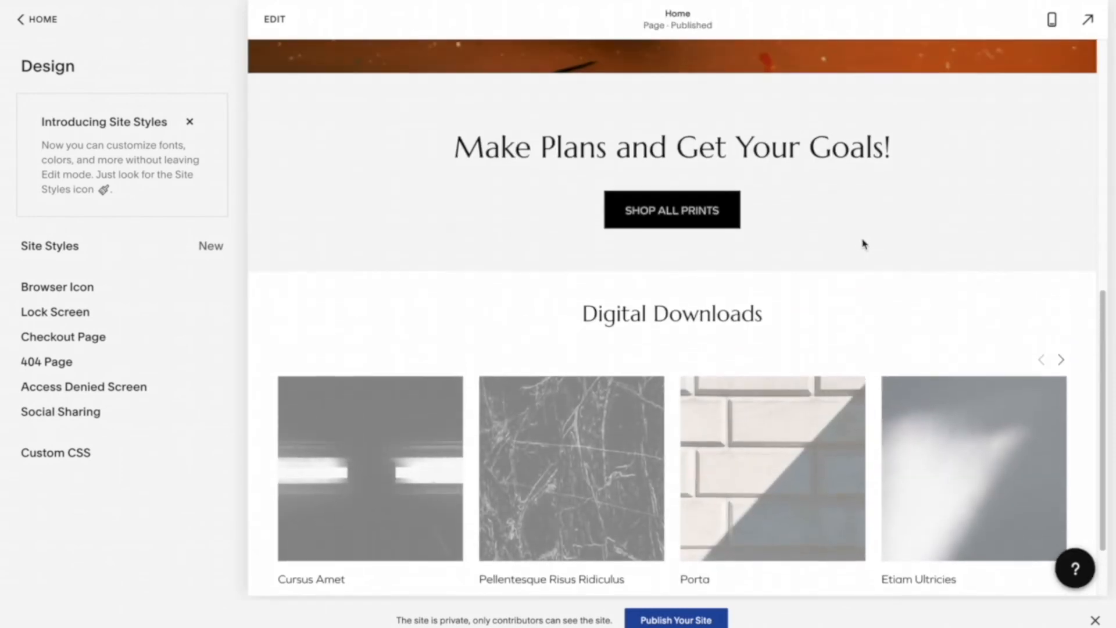
scroll(864, 243, up, 9)
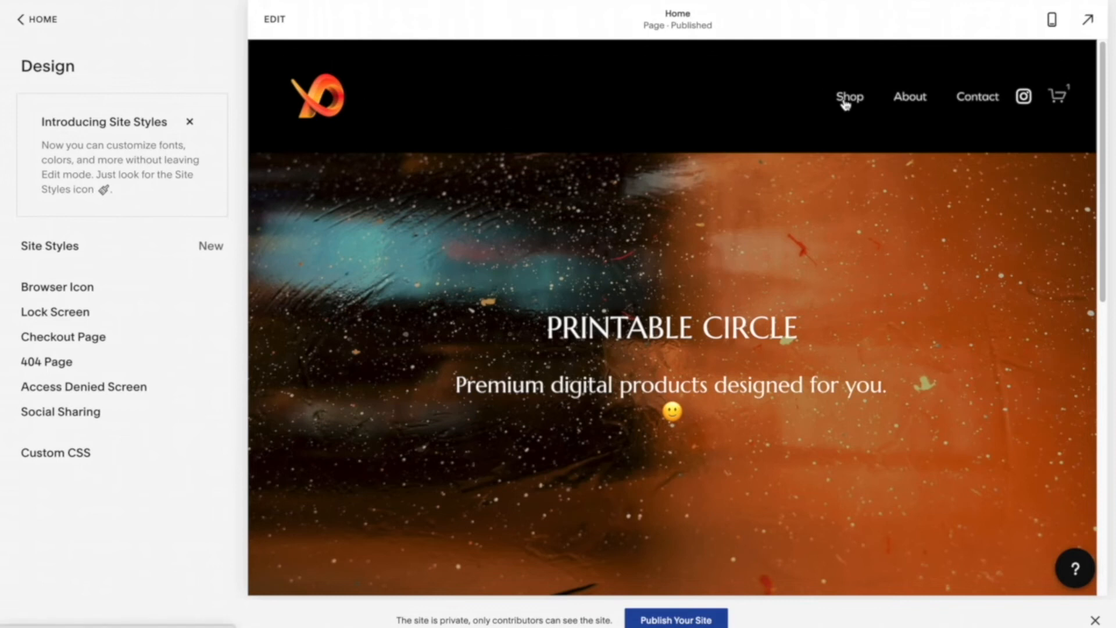
Leave the design settings and open the Shop page from the site's page list.
click(27, 19)
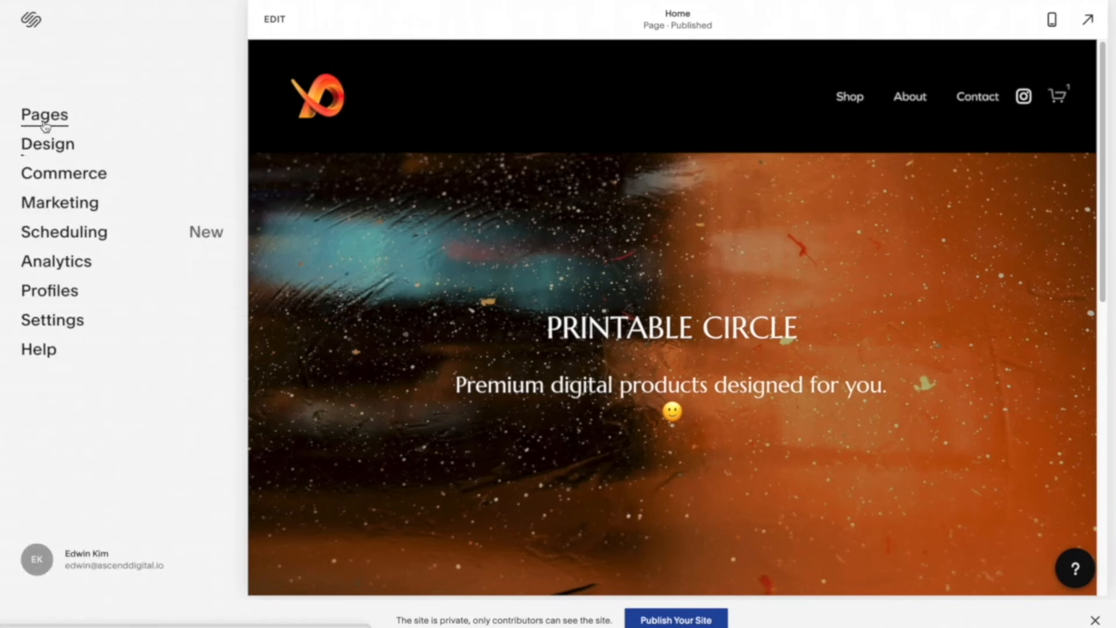
click(46, 116)
click(64, 102)
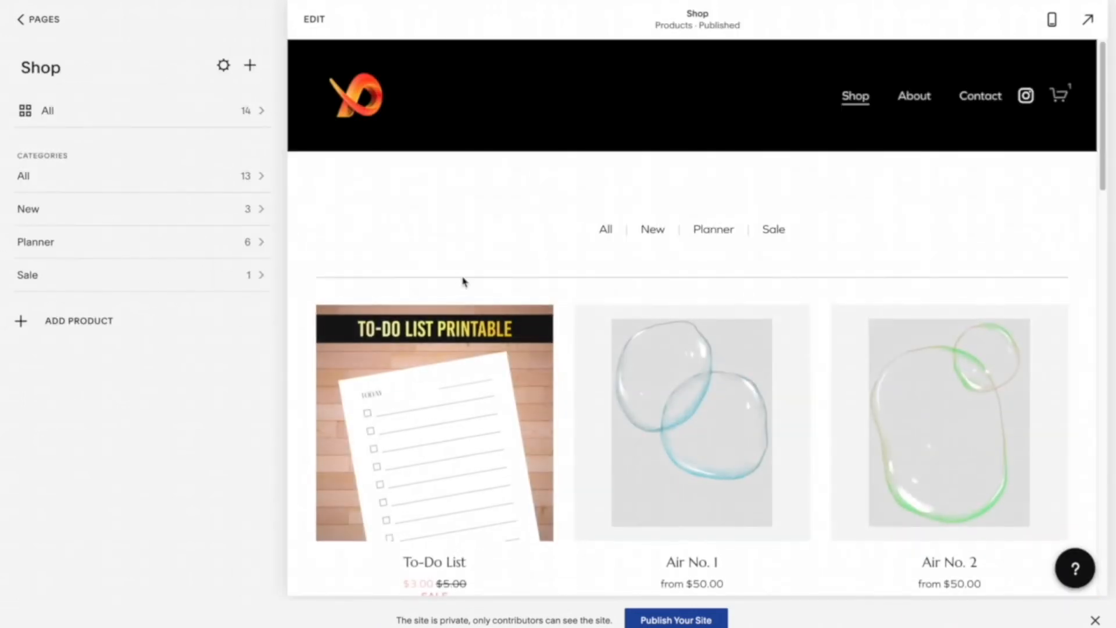
Look through the current content of the Shop, About and Contact pages.
scroll(462, 294, down, 4)
scroll(464, 298, up, 2)
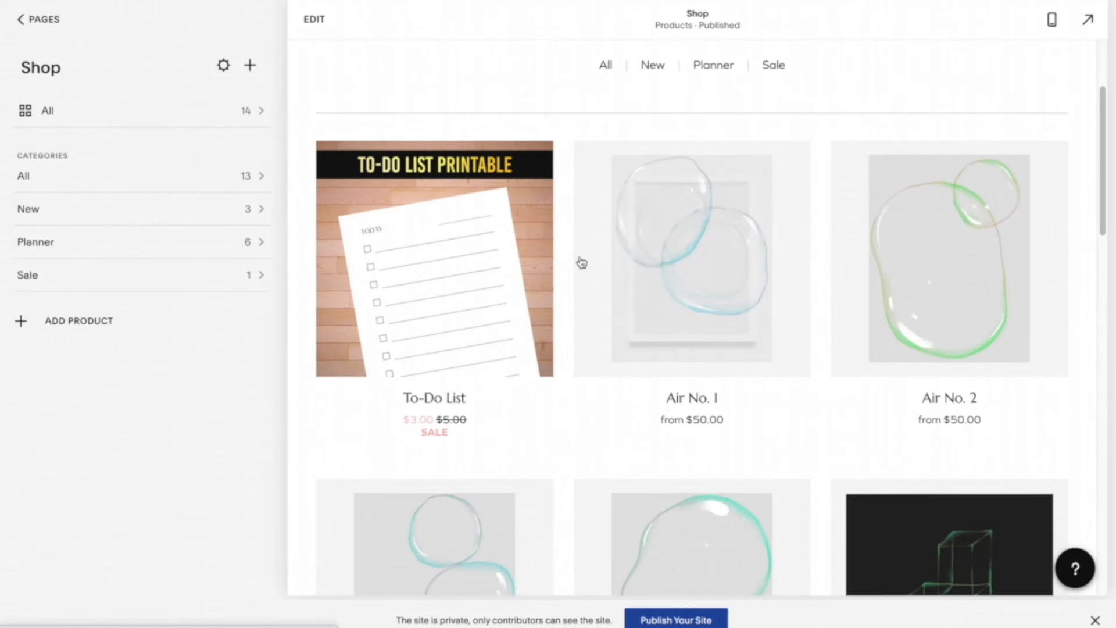
scroll(578, 261, down, 2)
click(41, 19)
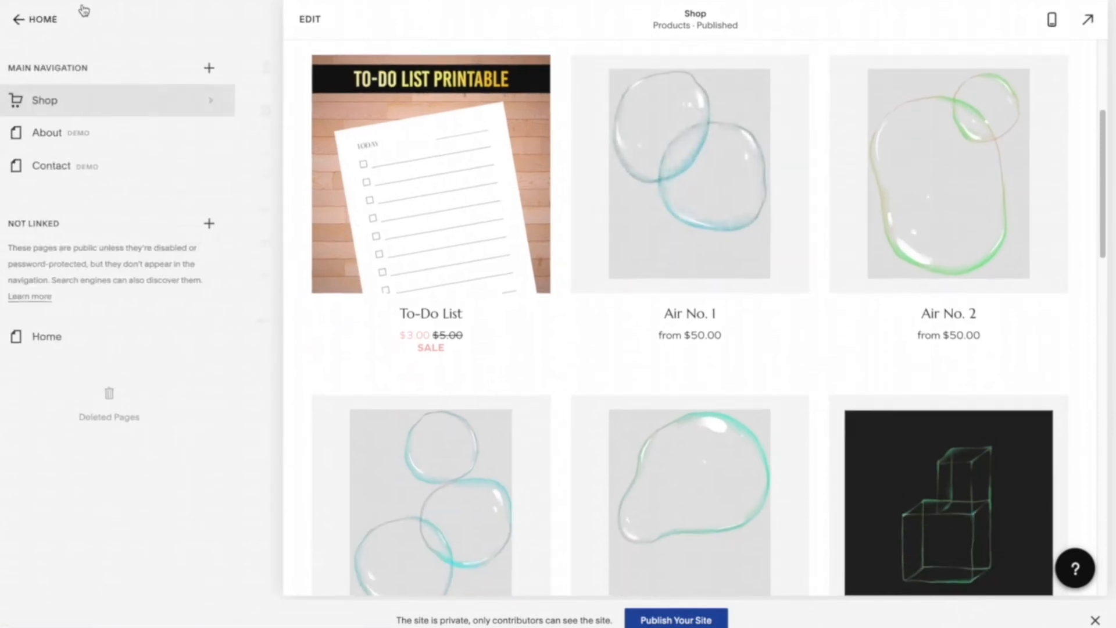
click(134, 131)
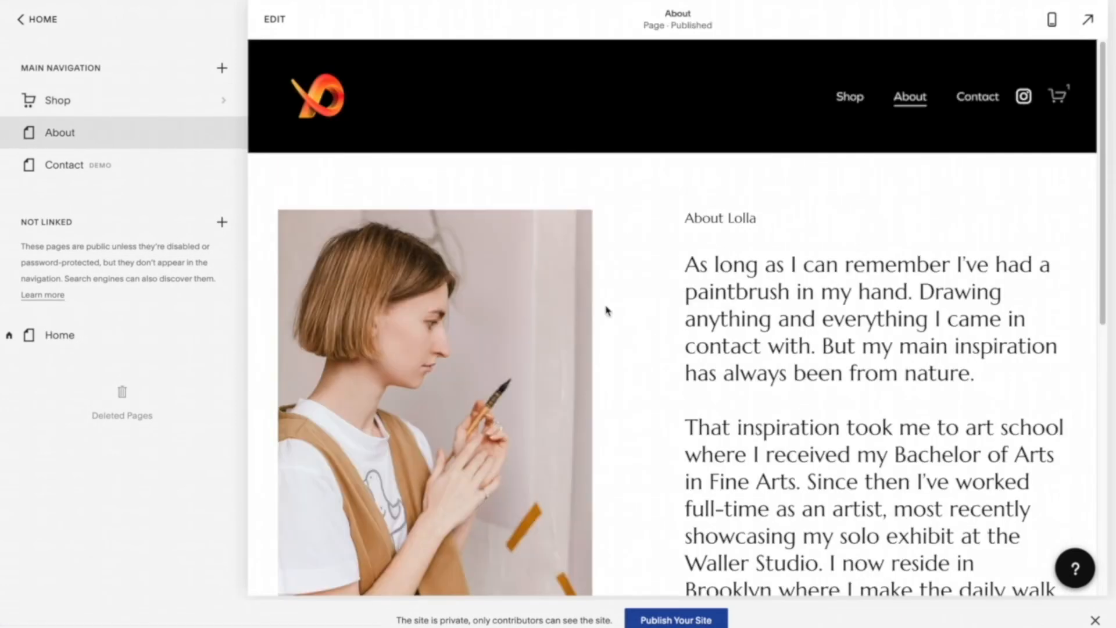
scroll(585, 316, down, 9)
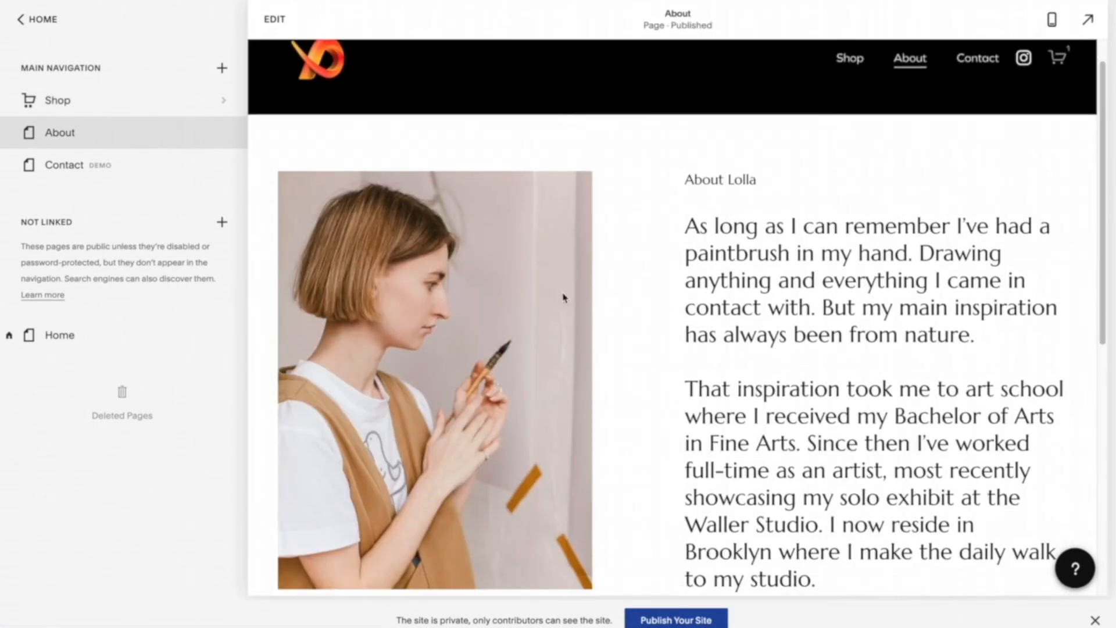
scroll(497, 303, up, 2)
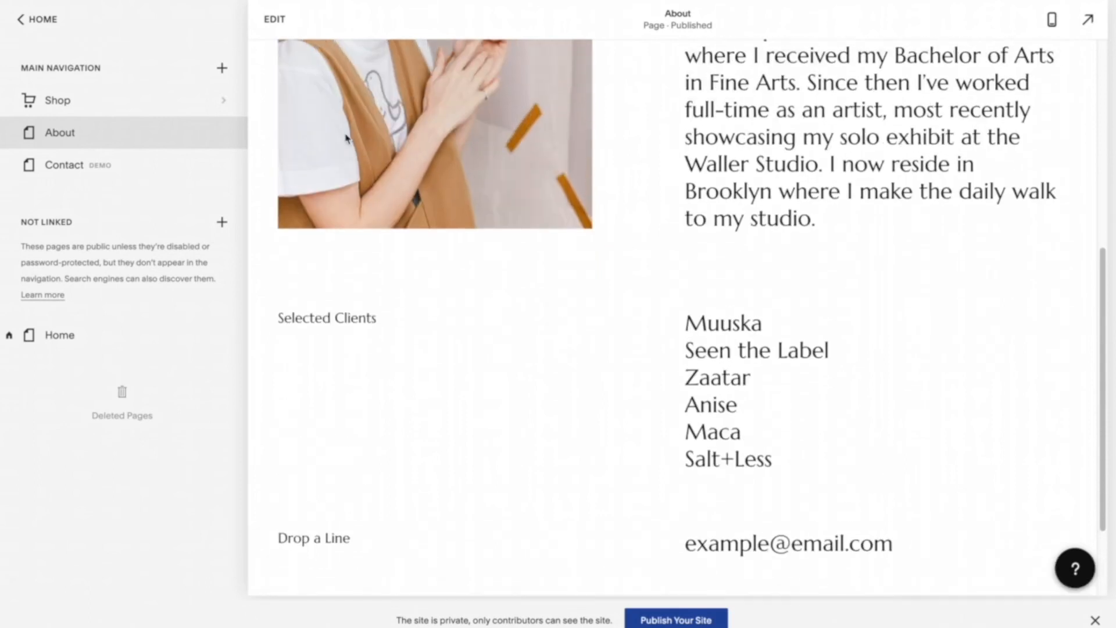
scroll(617, 231, up, 4)
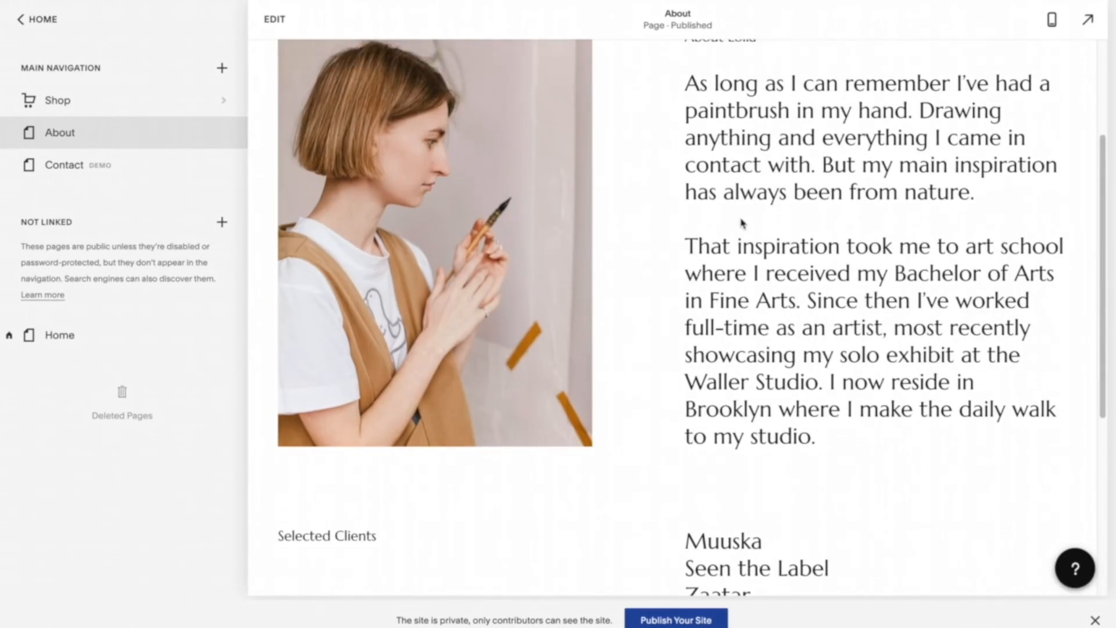
scroll(742, 222, down, 6)
click(130, 167)
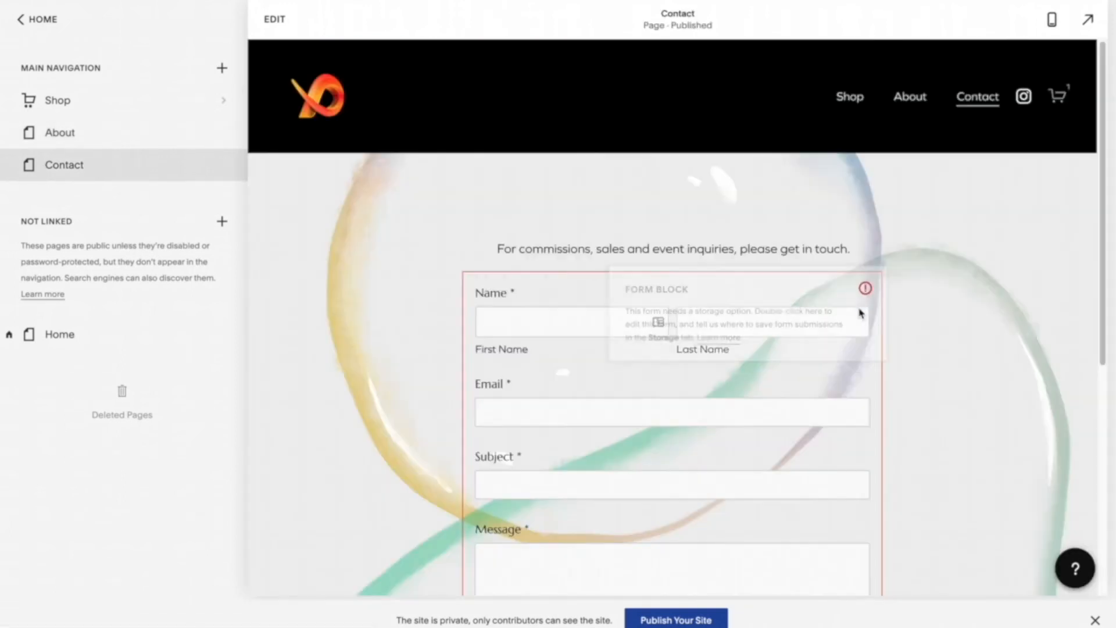
scroll(1004, 255, down, 4)
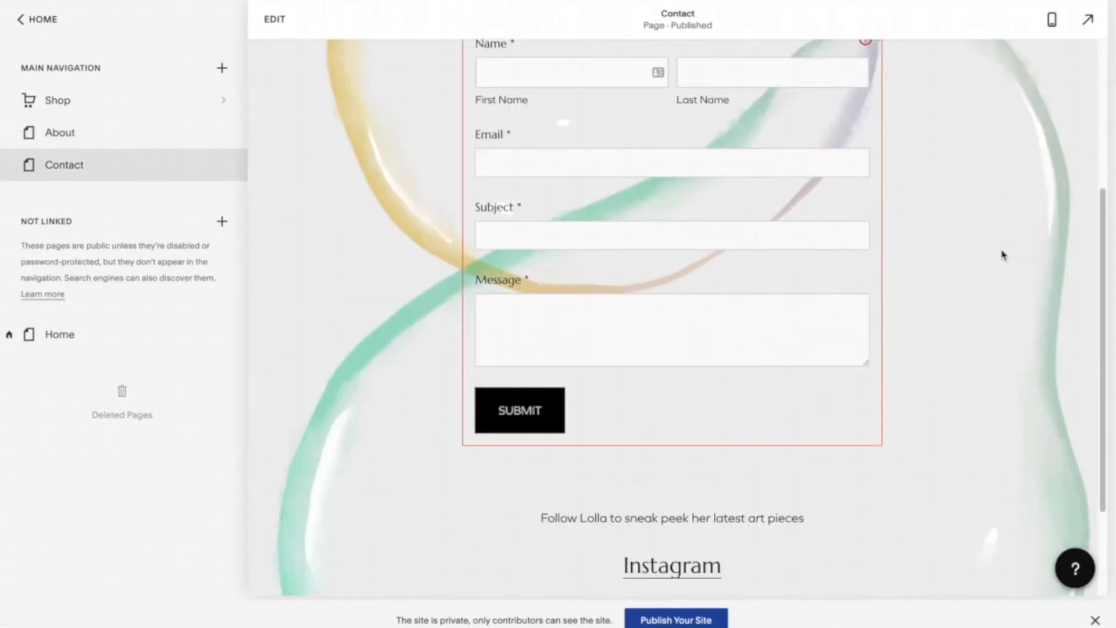
scroll(1003, 255, up, 2)
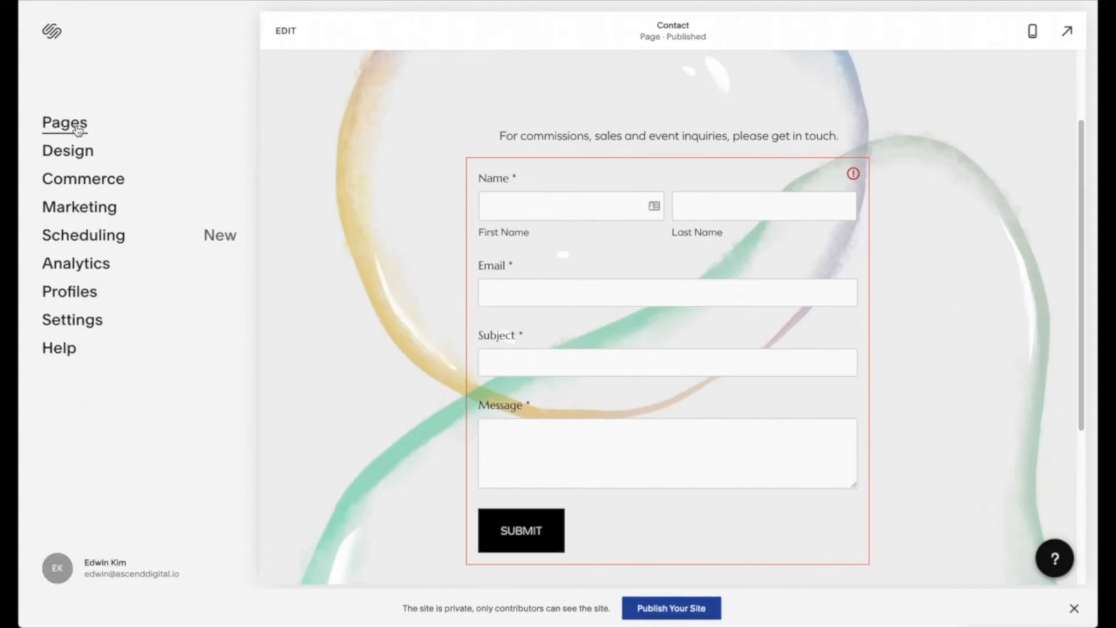
Move the Home page from Not Linked to first place in the Main Navigation and review the page.
click(129, 125)
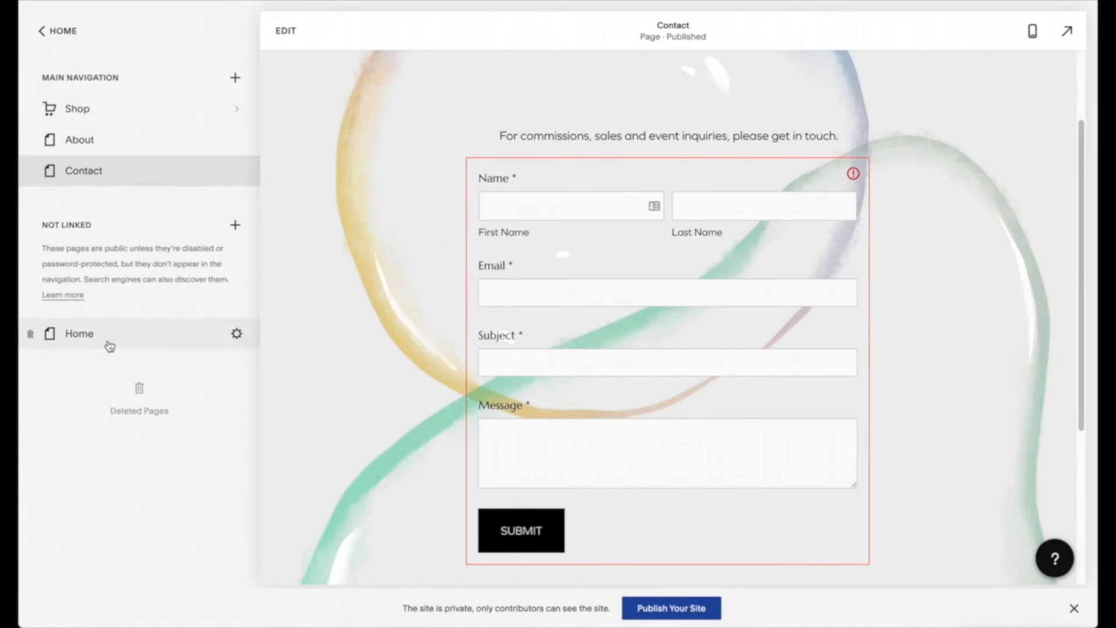
drag(119, 232, 42, 224)
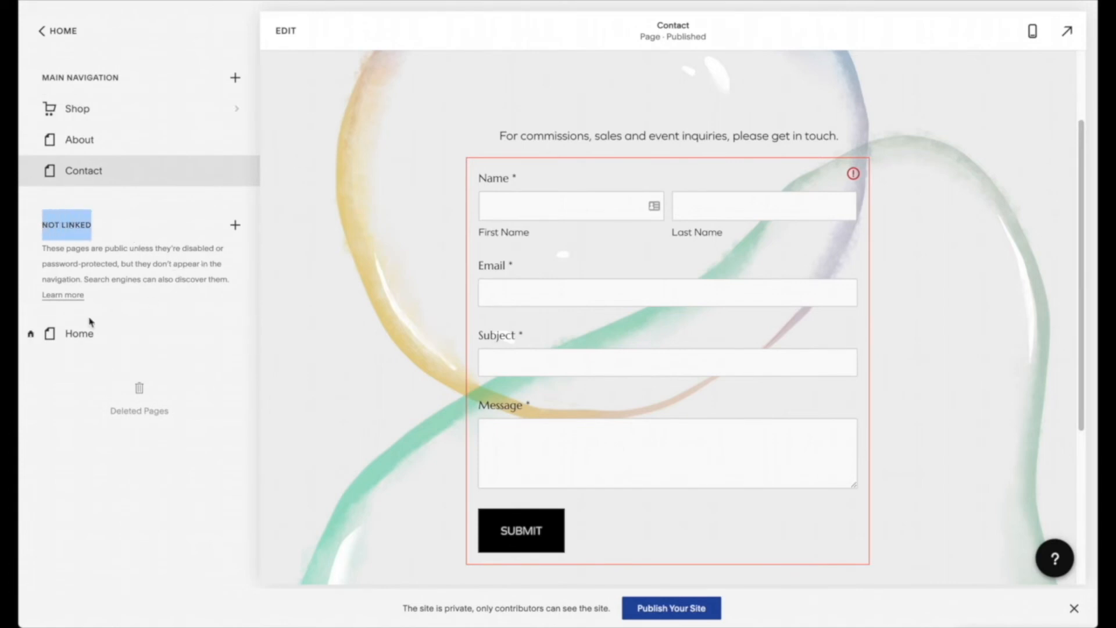
drag(92, 342, 100, 110)
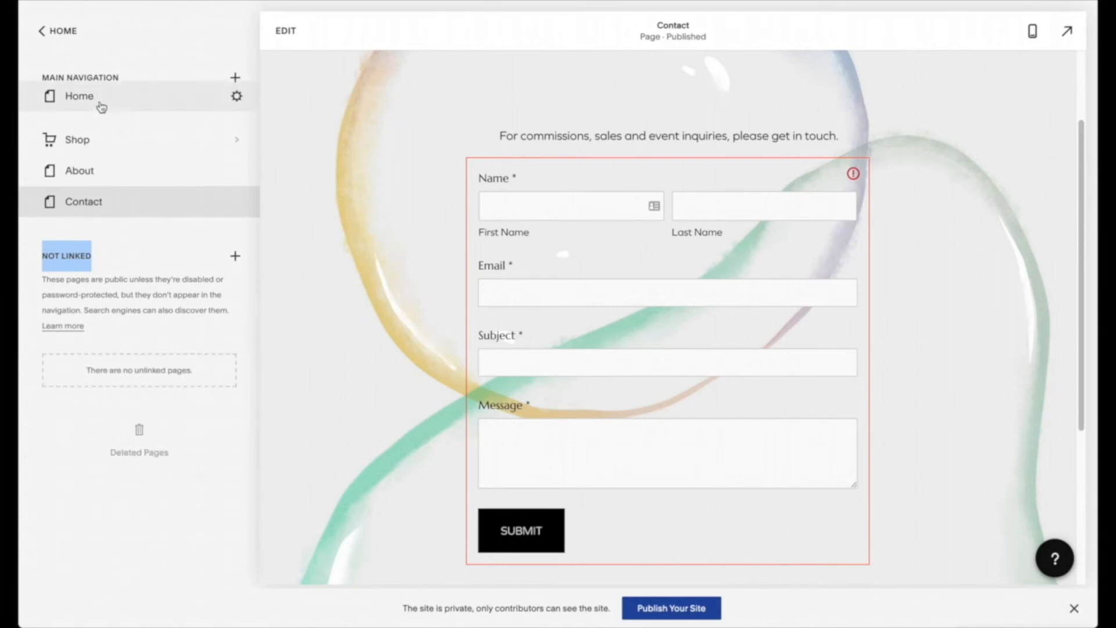
click(100, 106)
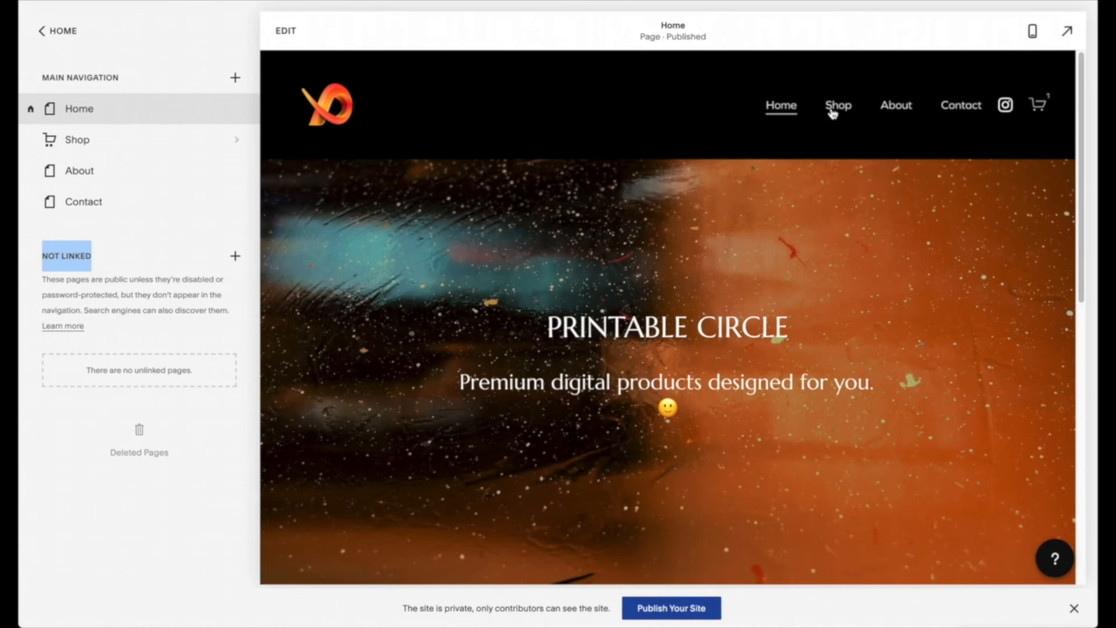
scroll(778, 208, down, 15)
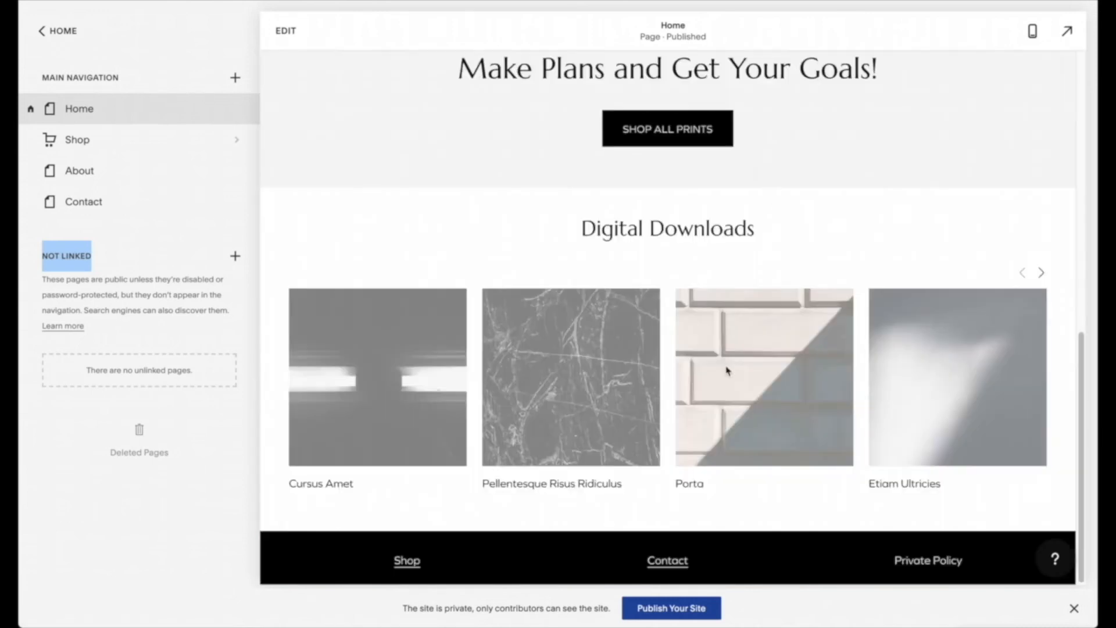
Publish the site by setting its availability to Public and saving the setting.
click(672, 608)
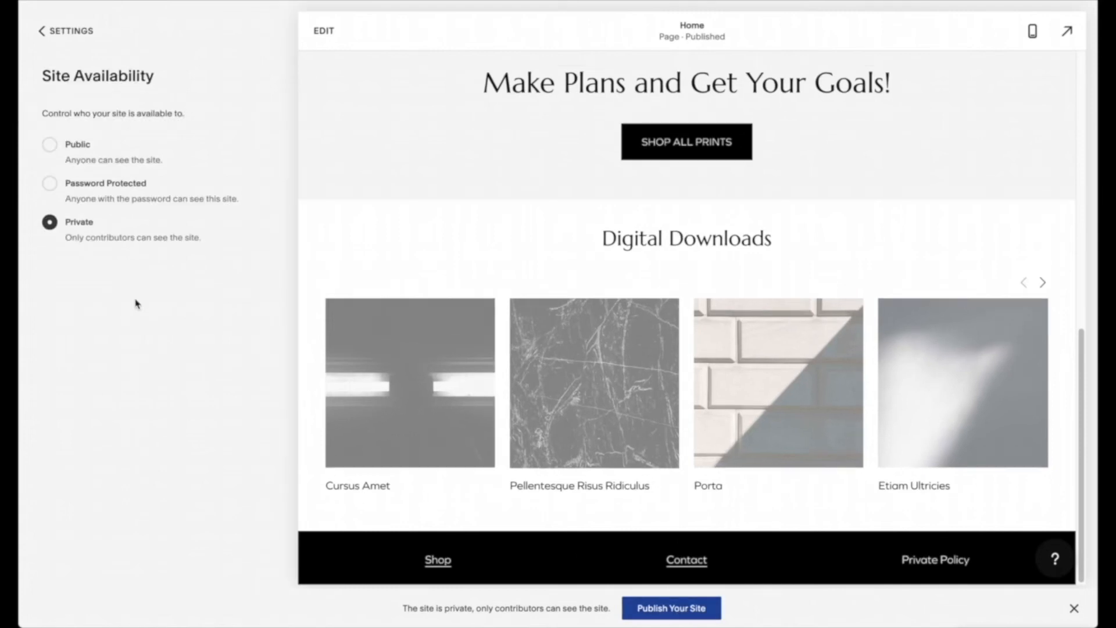
click(51, 146)
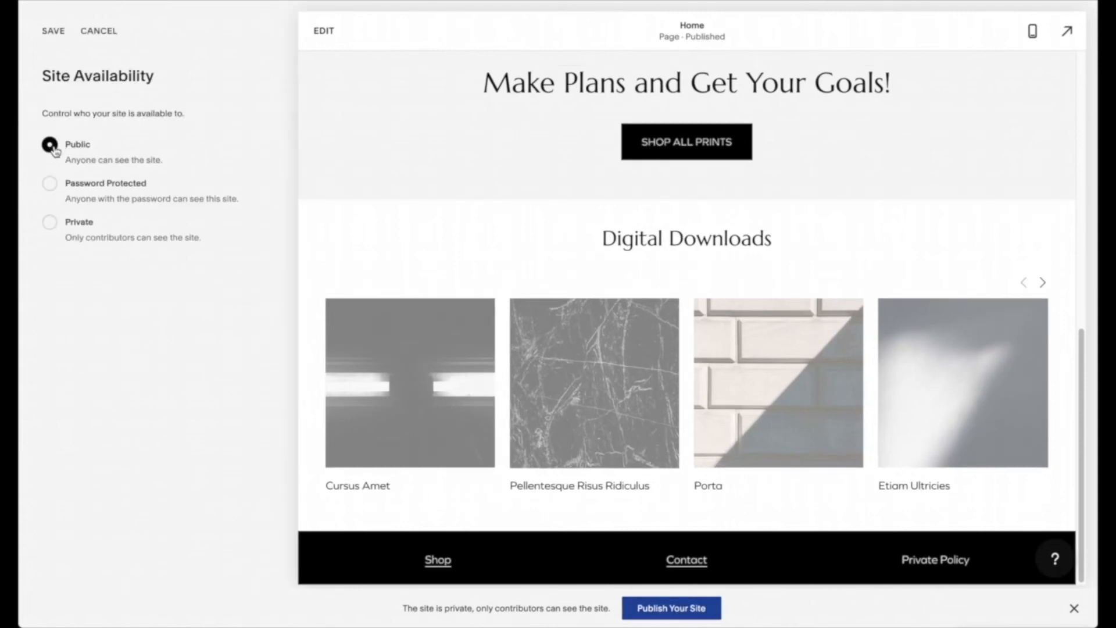
click(48, 35)
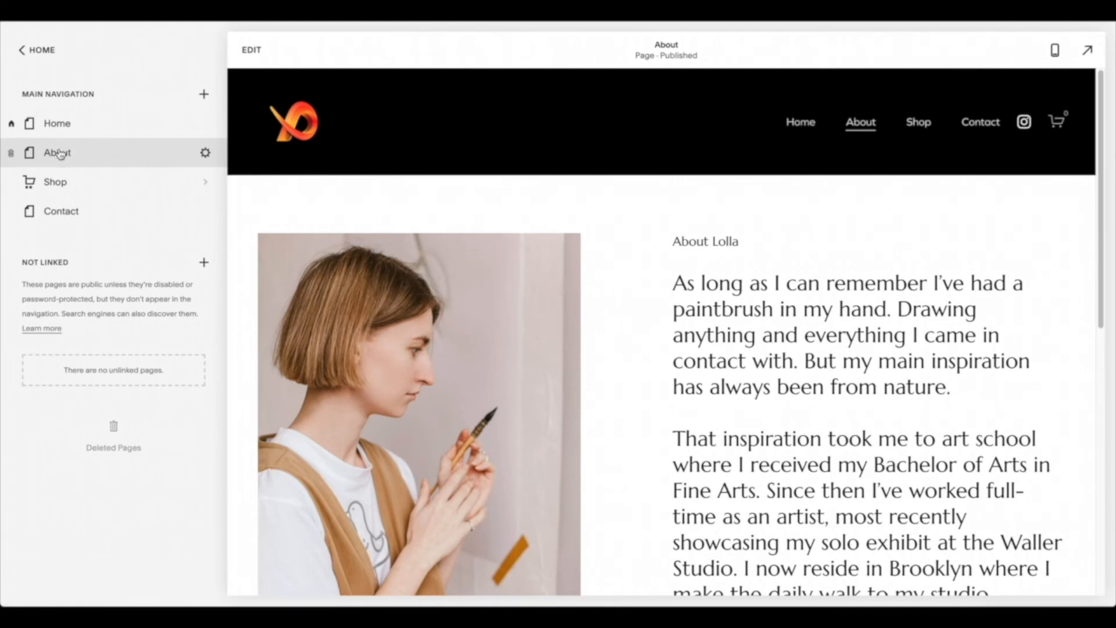
Edit the About page and replace the template portrait with the photo of the man in a black T-shirt.
scroll(630, 282, down, 1)
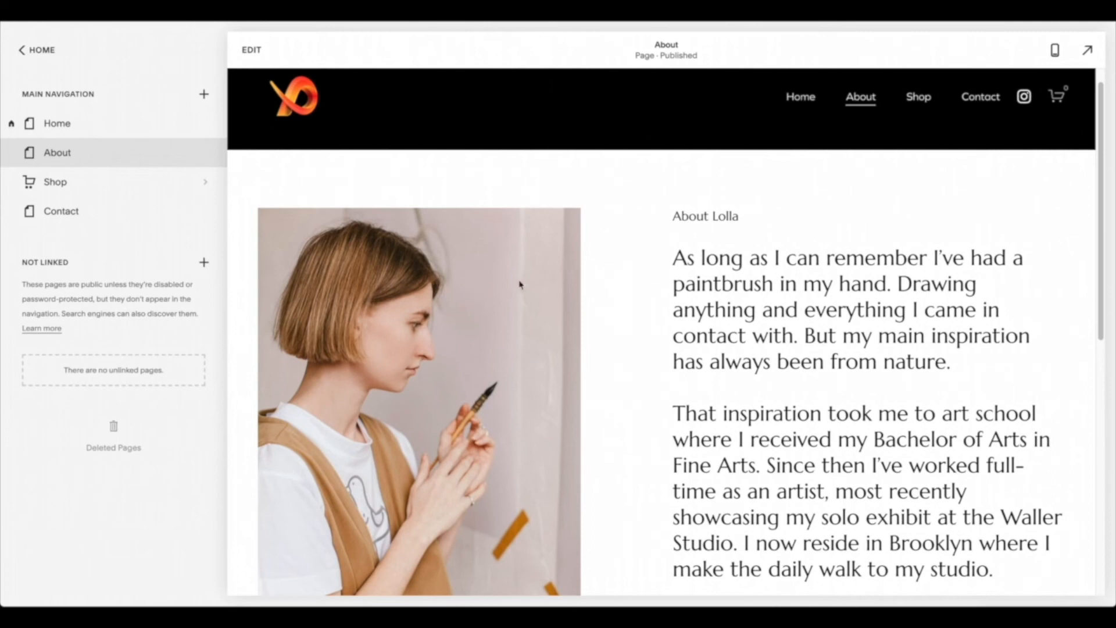
scroll(653, 321, down, 8)
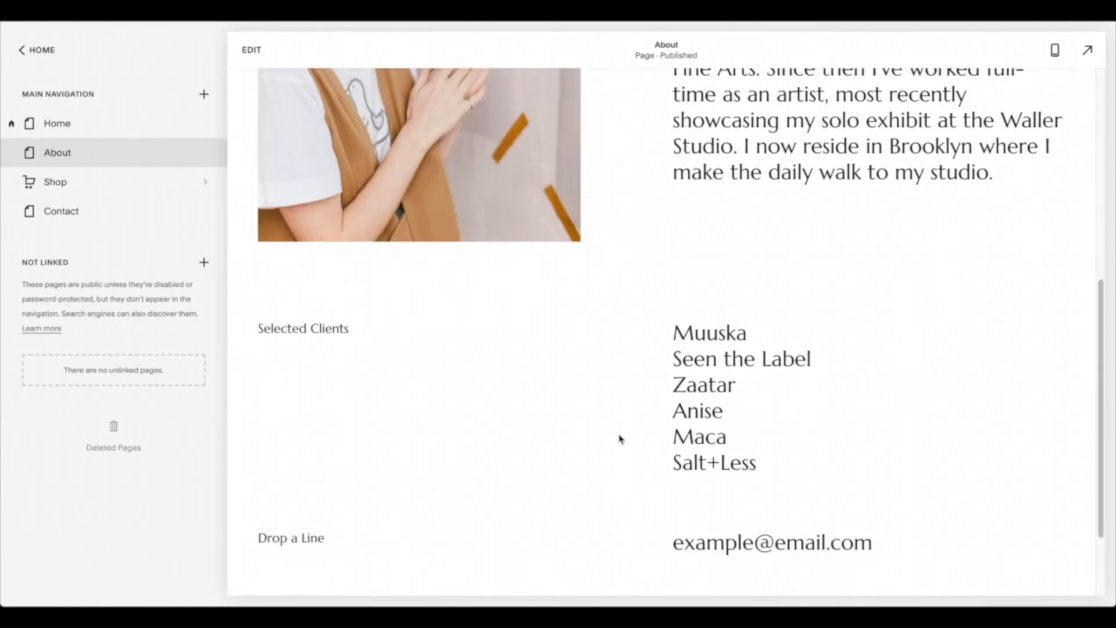
scroll(715, 324, up, 5)
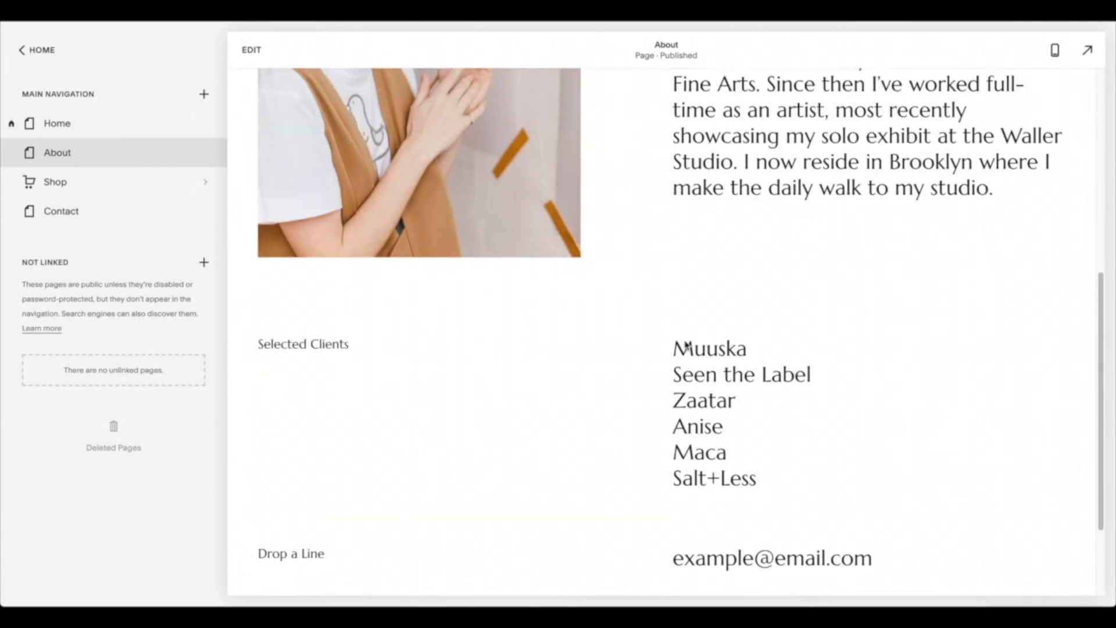
scroll(682, 338, up, 3)
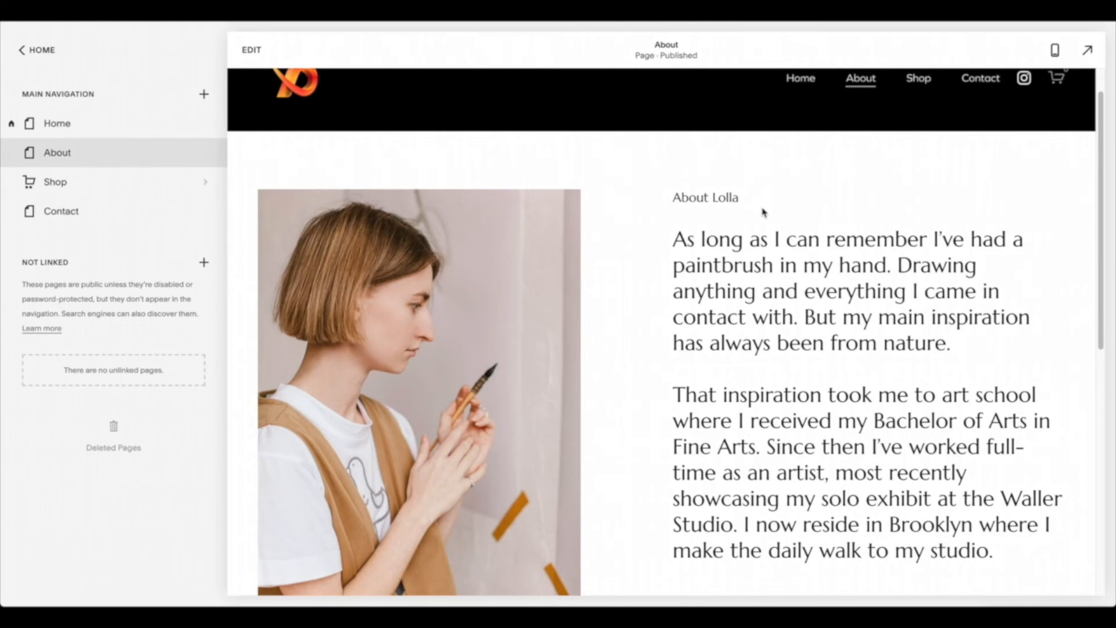
scroll(763, 213, down, 6)
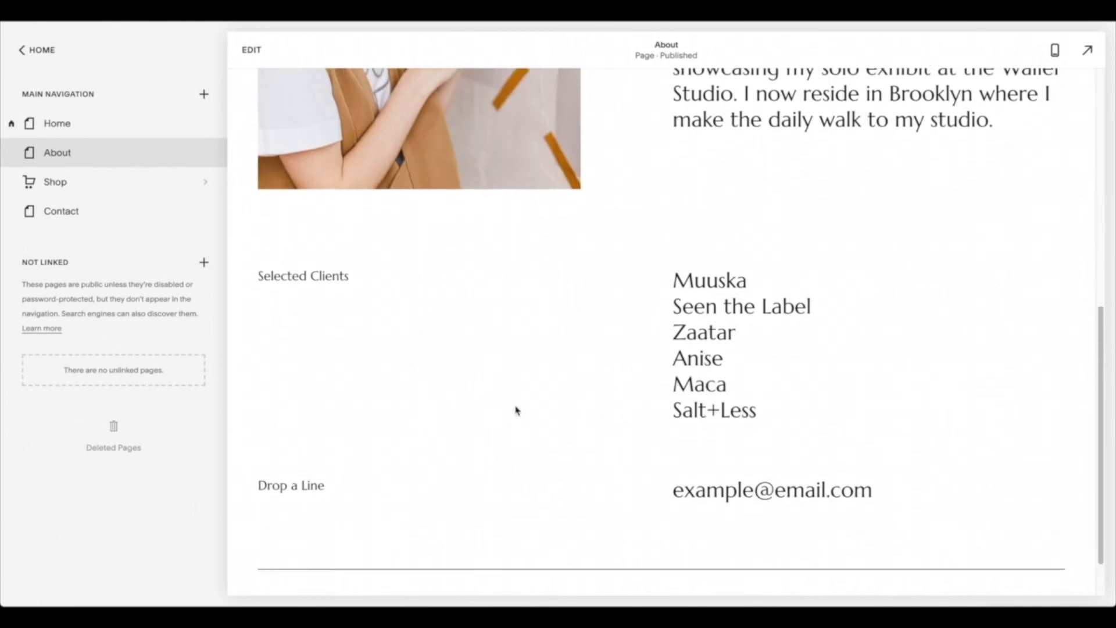
click(253, 51)
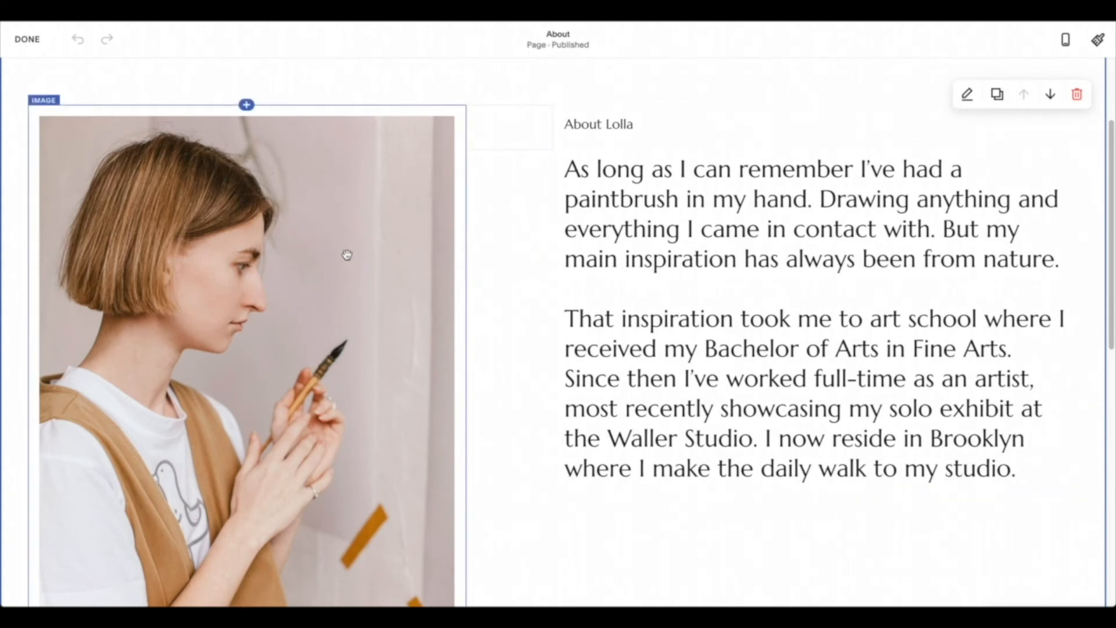
click(247, 239)
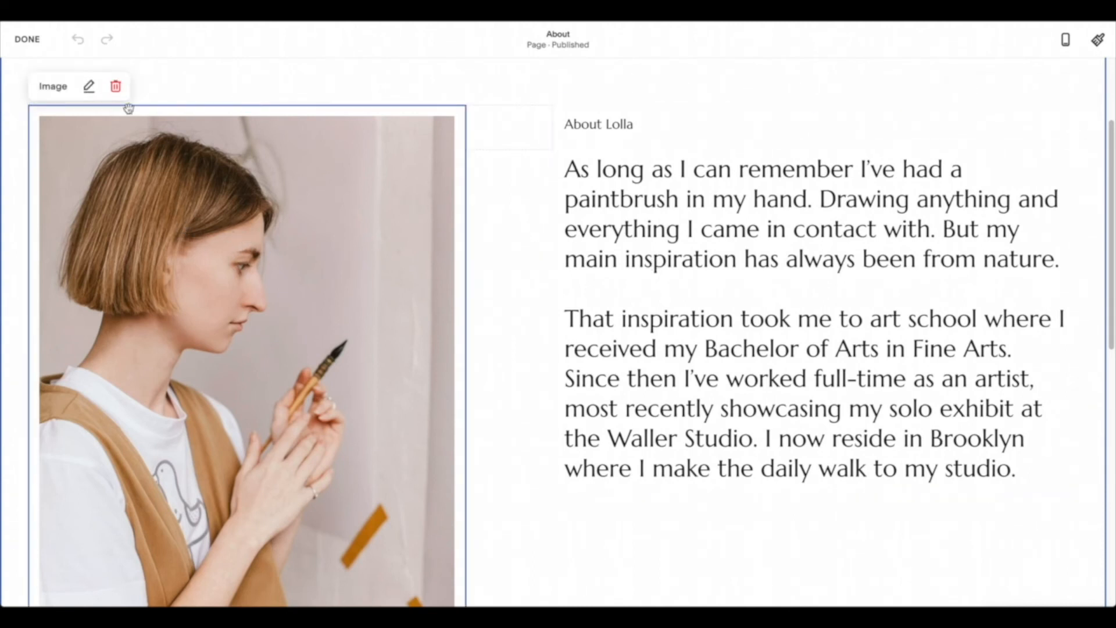
click(87, 89)
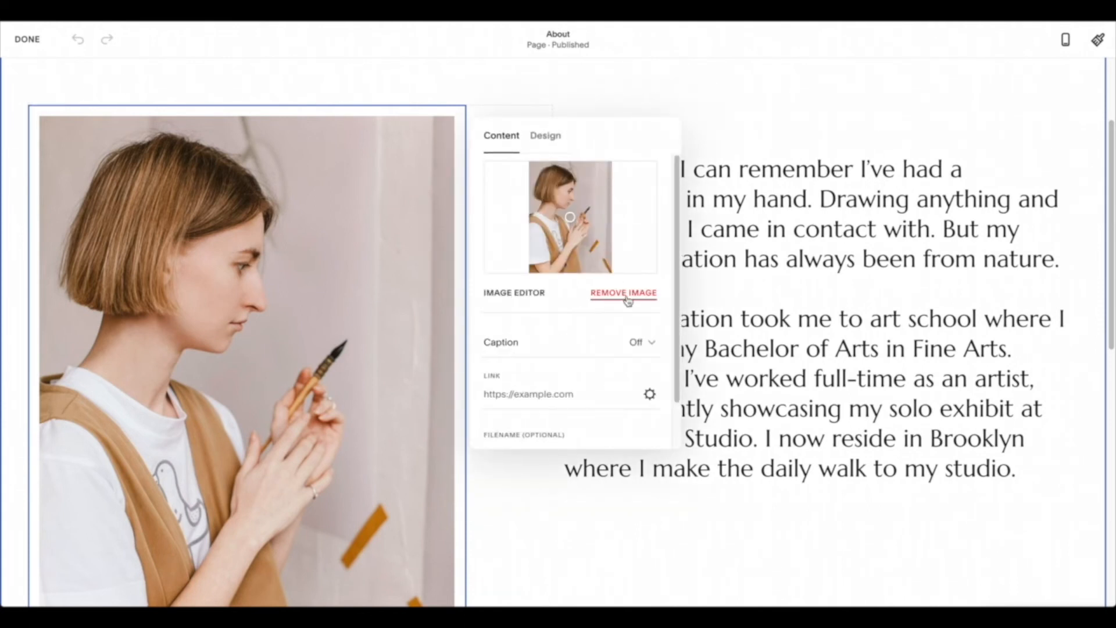
click(626, 296)
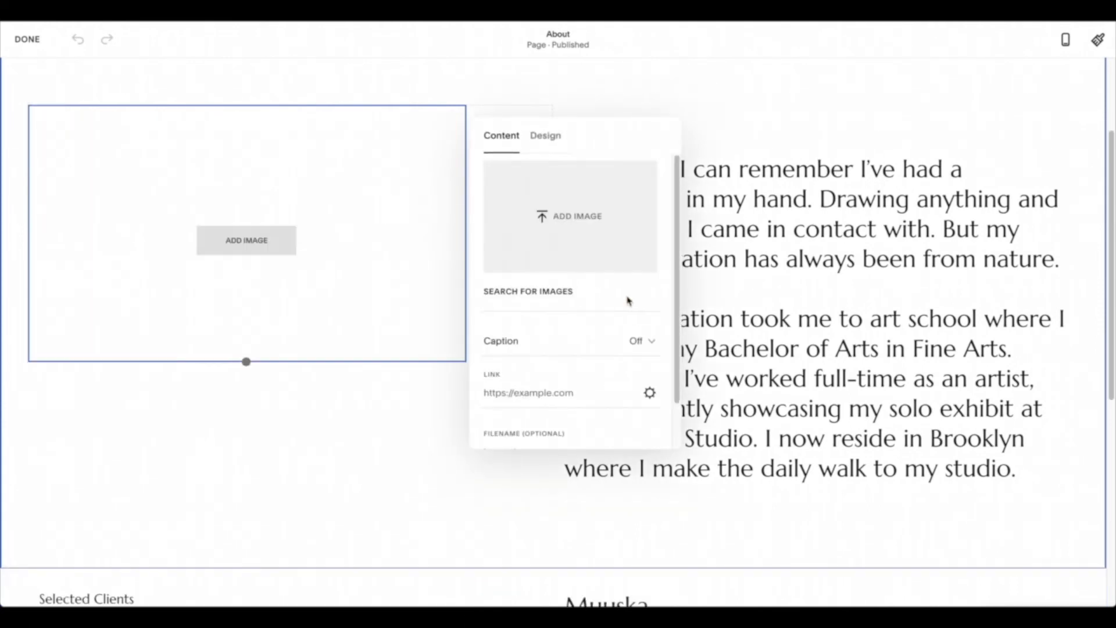
click(610, 216)
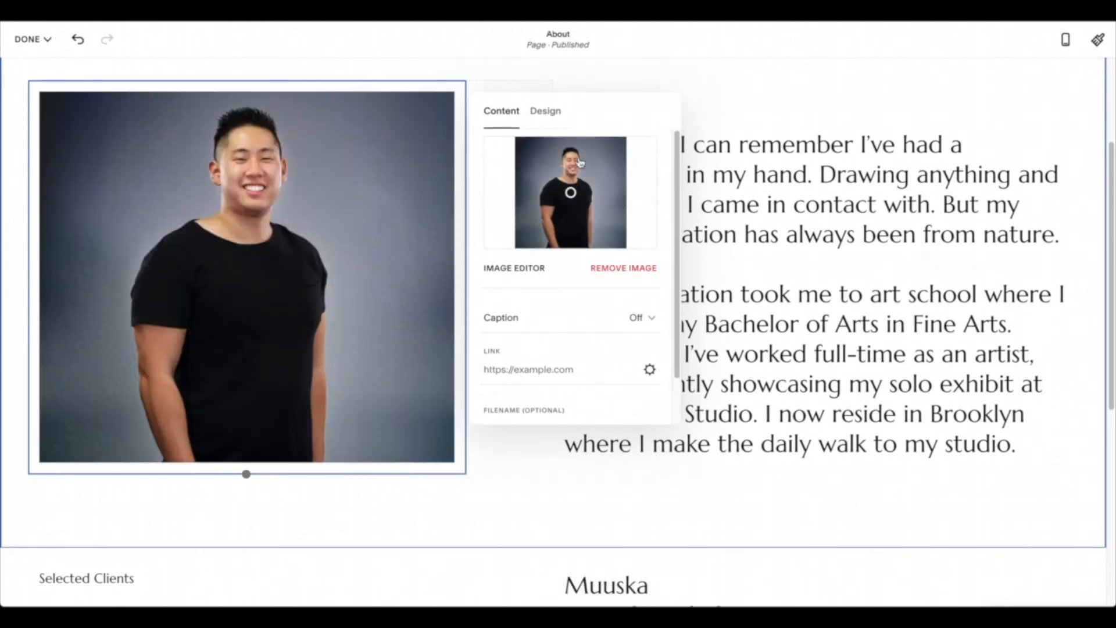
click(765, 86)
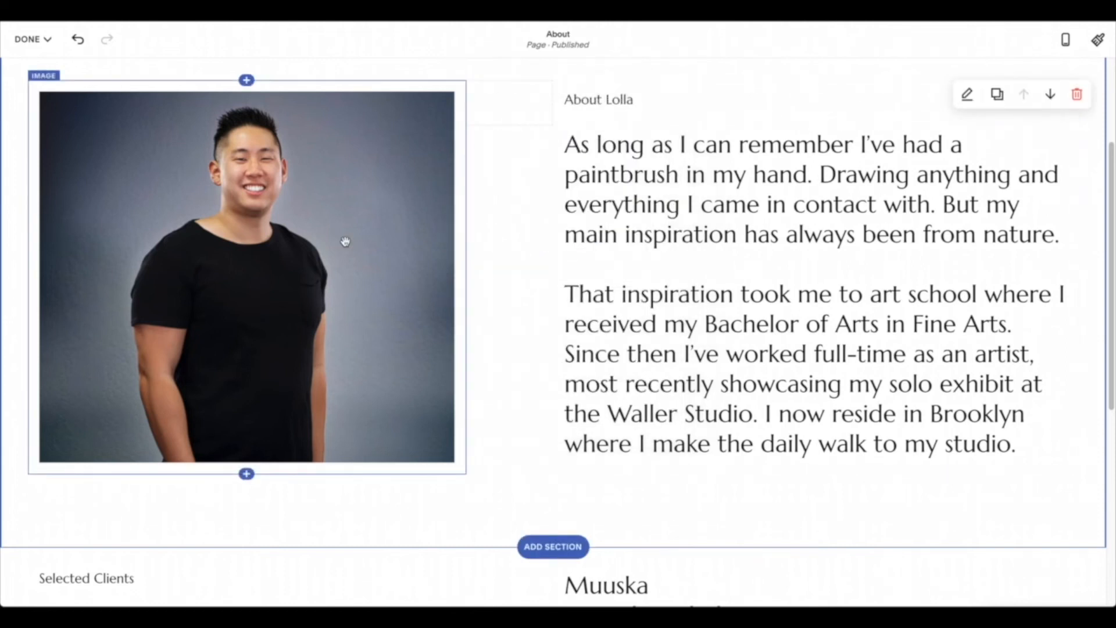
Put the owner's first name in the About heading and rewrite both bio paragraphs about designing digital products and learning design online.
double_click(618, 100)
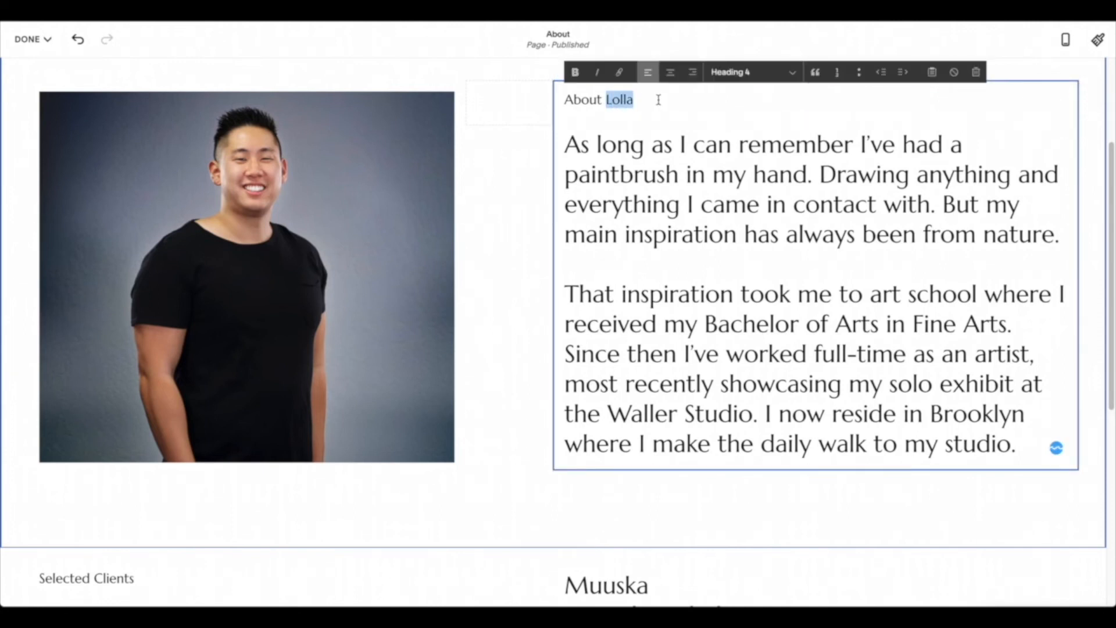
text(Edwin)
click(708, 234)
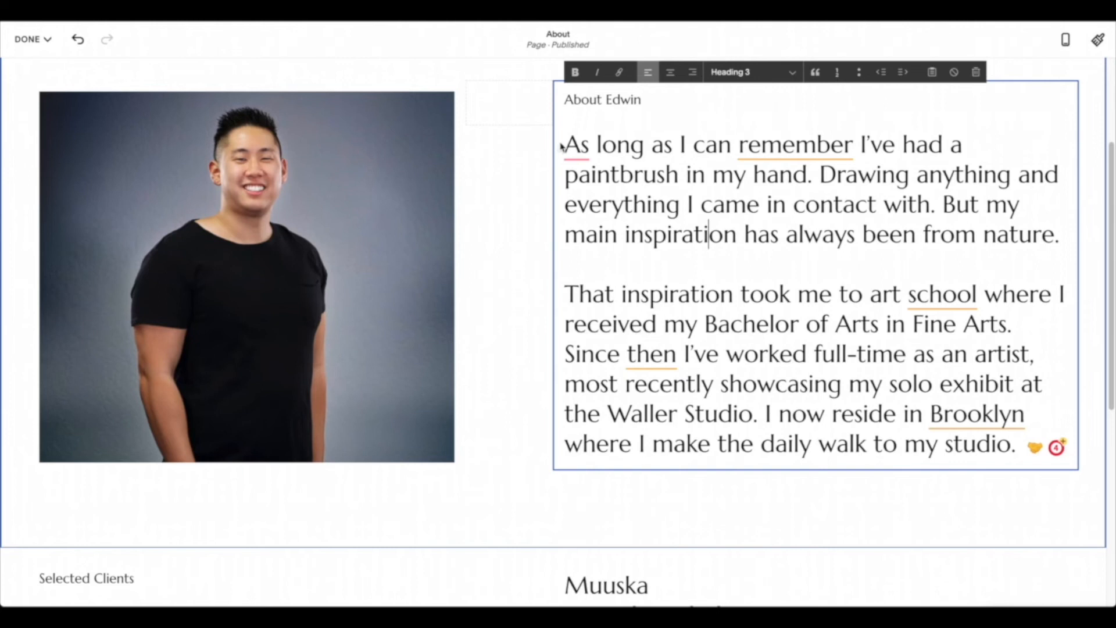
double_click(564, 148)
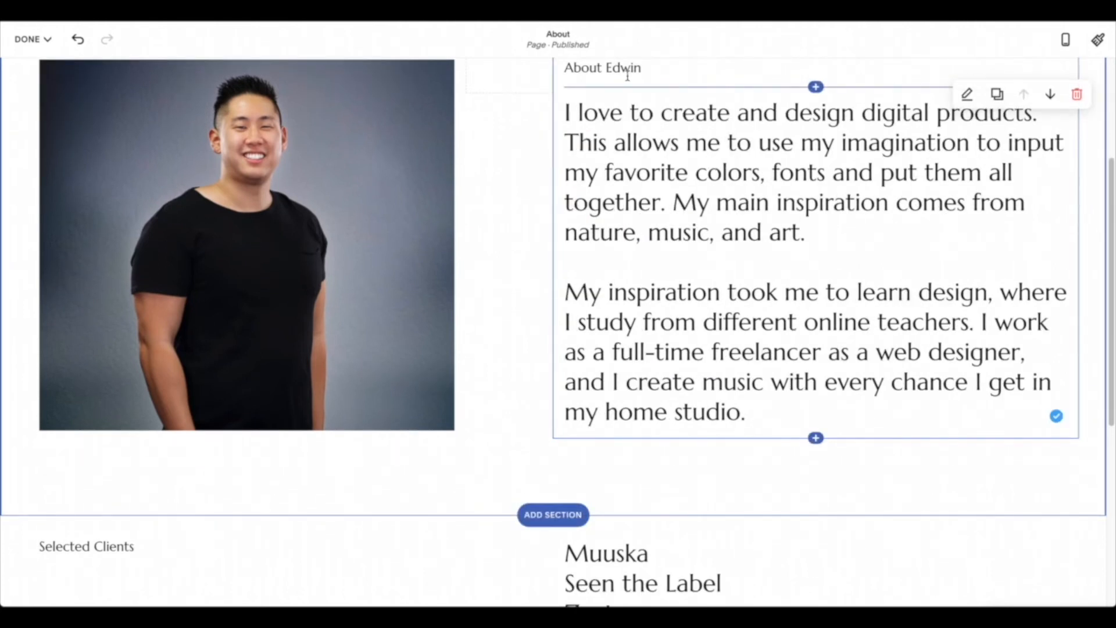
Make the About heading above the bio bold and set its text style to Heading 3.
scroll(646, 102, up, 1)
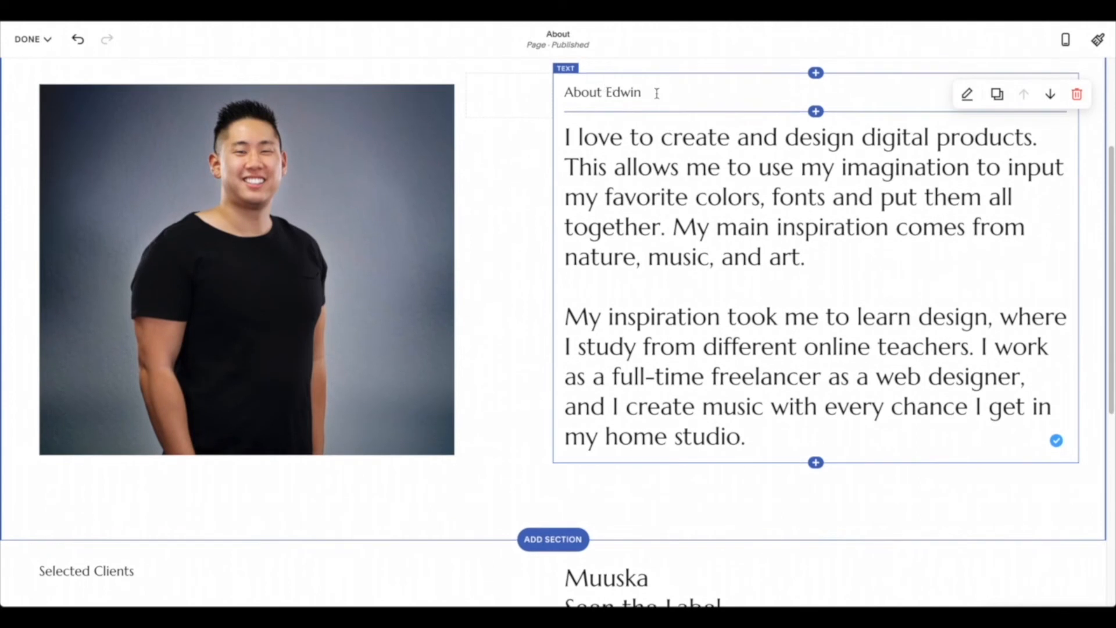
click(656, 93)
drag(651, 92, 563, 93)
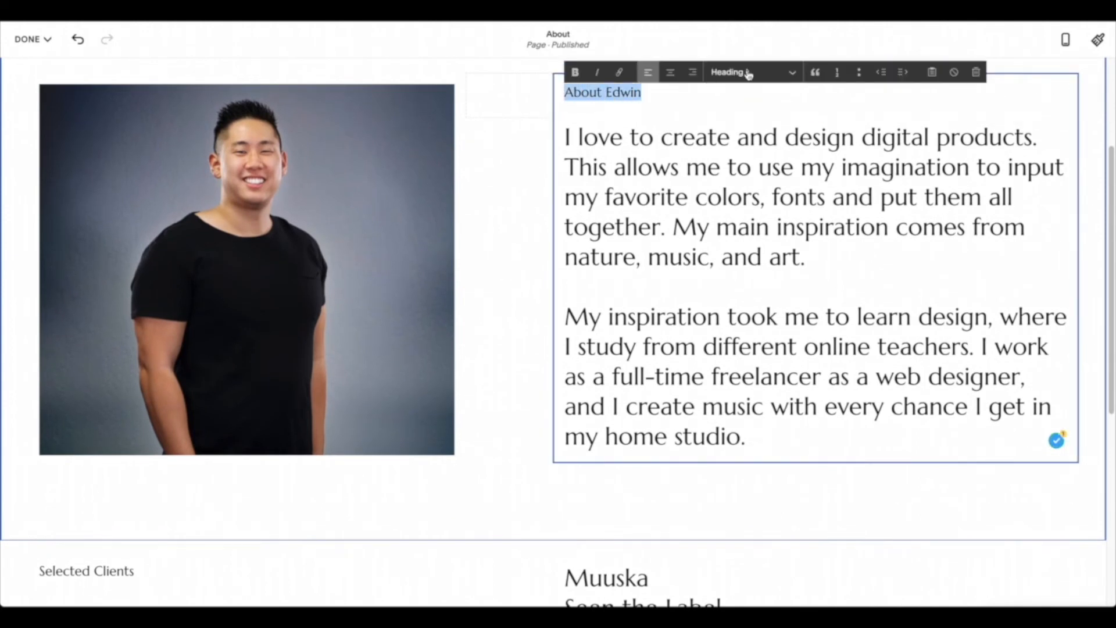
click(576, 74)
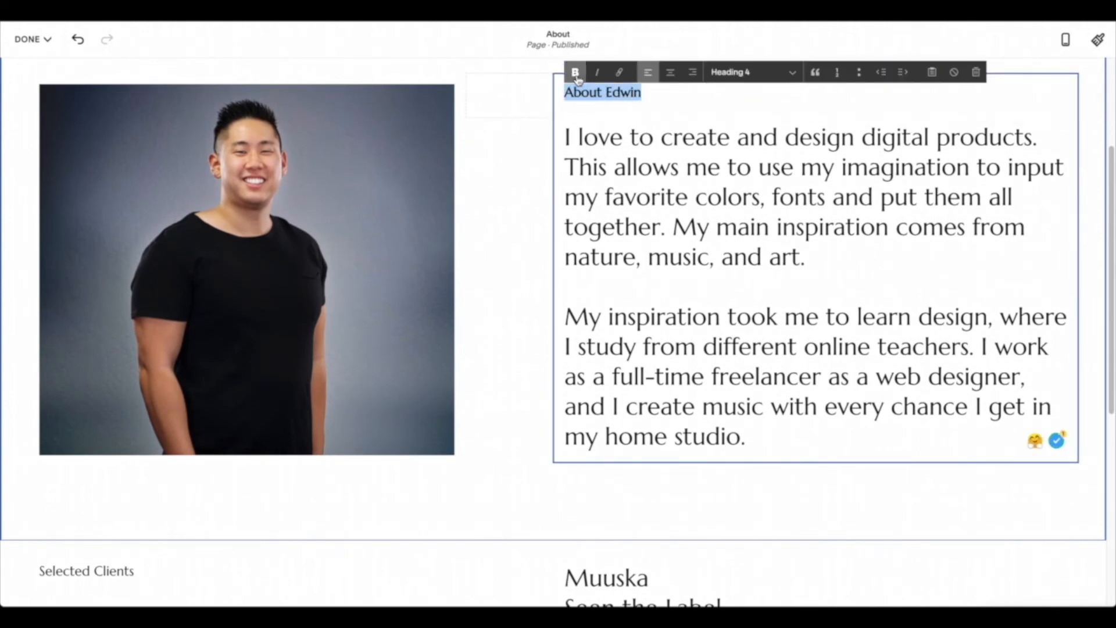
click(778, 74)
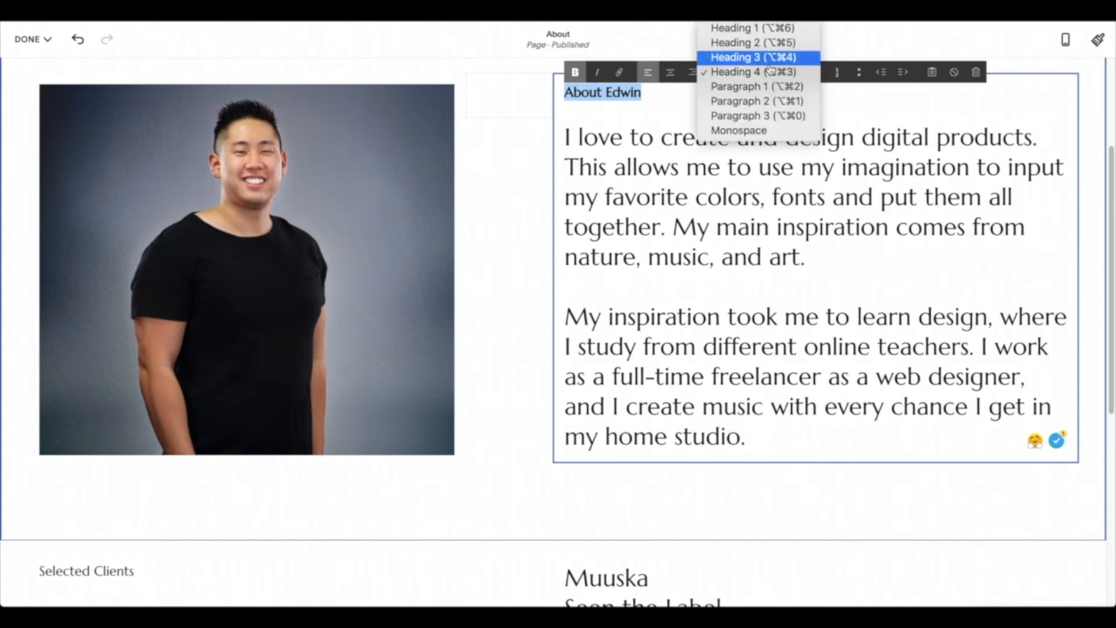
click(768, 55)
click(834, 180)
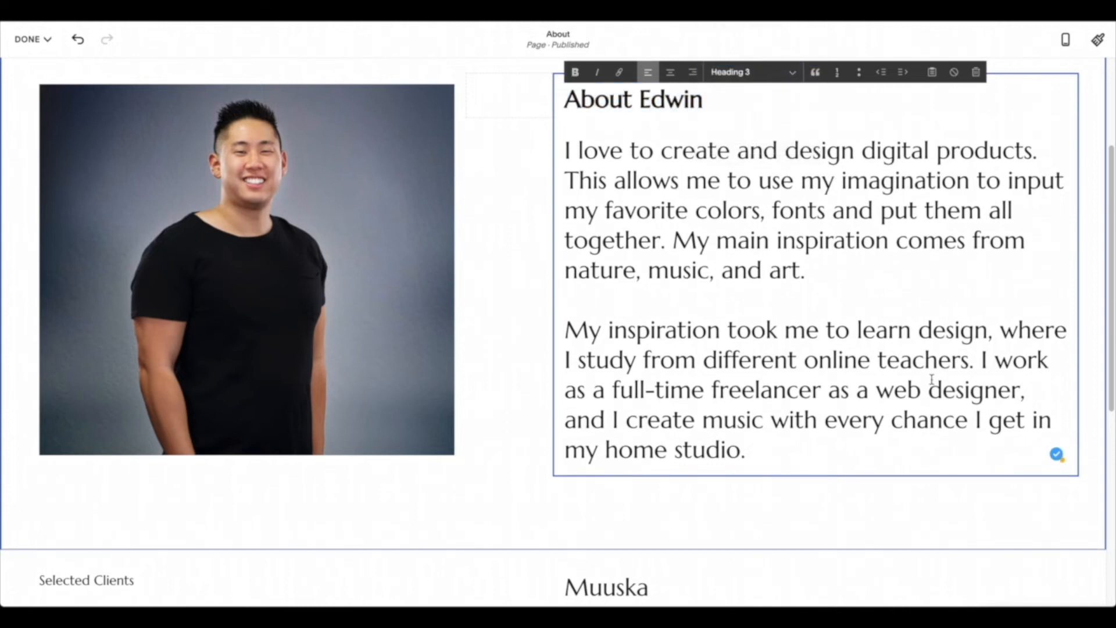
Change the text style of both bio paragraphs to Heading 4.
drag(747, 450, 539, 151)
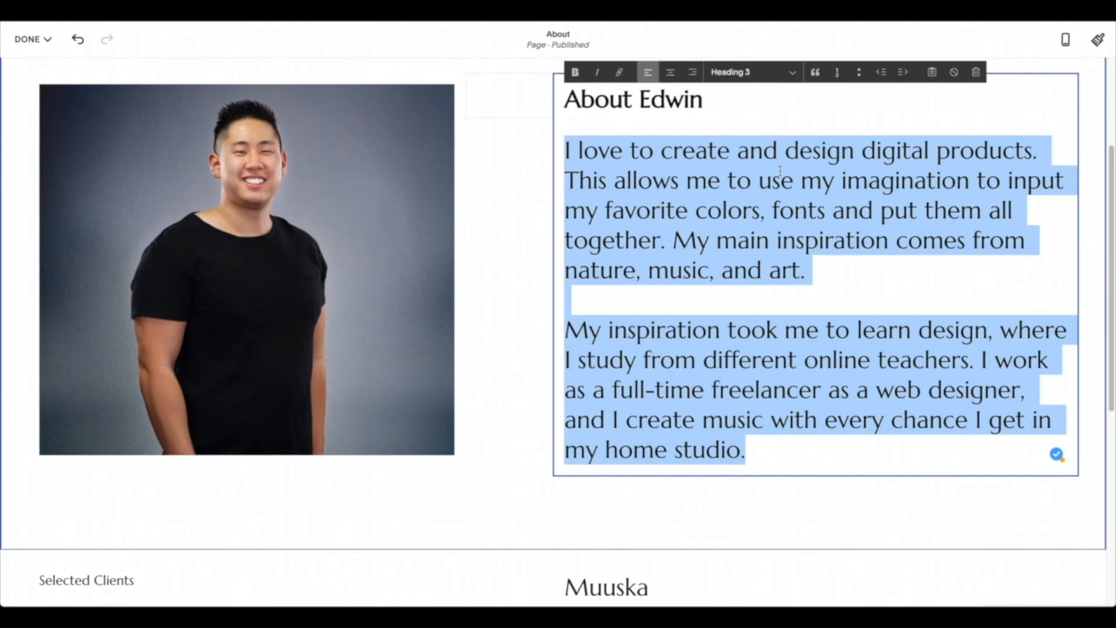
click(750, 72)
click(749, 87)
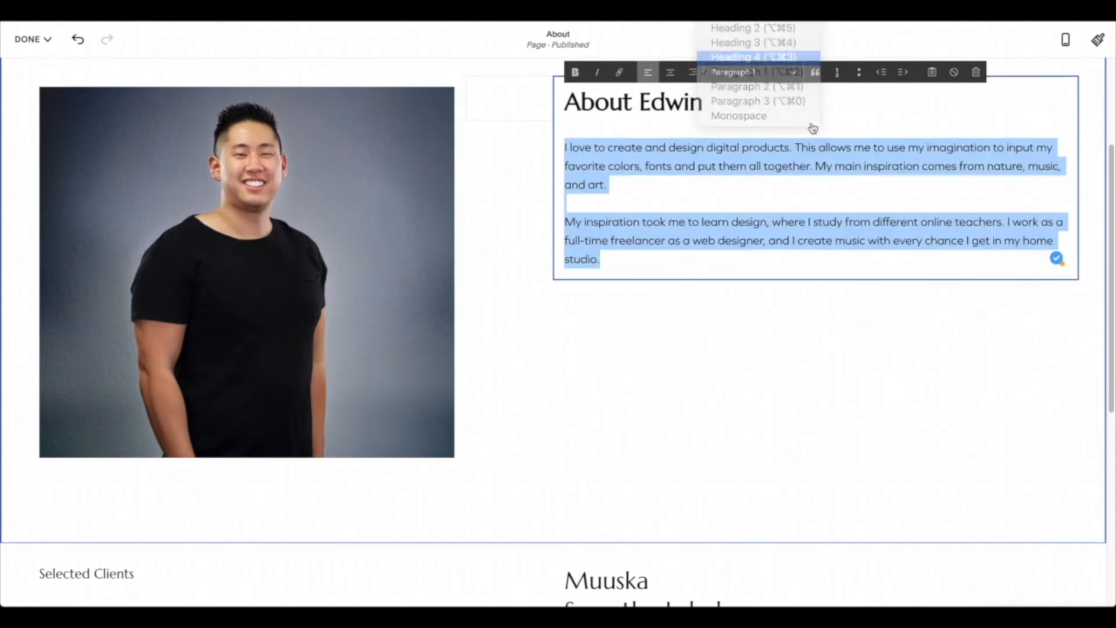
click(849, 276)
scroll(639, 232, up, 2)
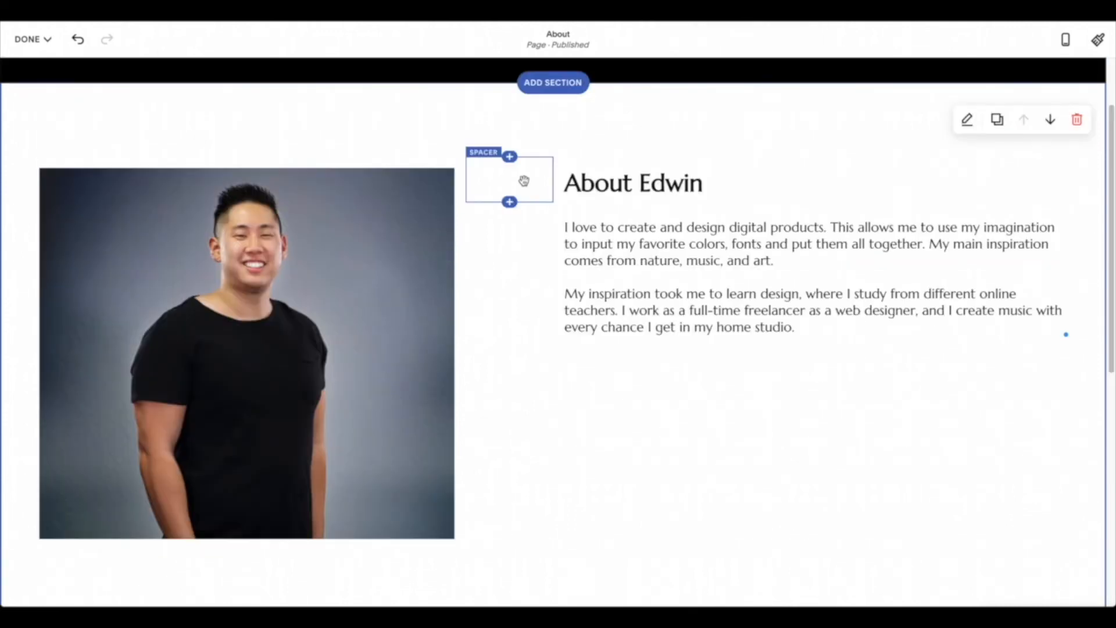
Delete the spacer between the portrait and the bio text, then review the section's layout.
click(523, 181)
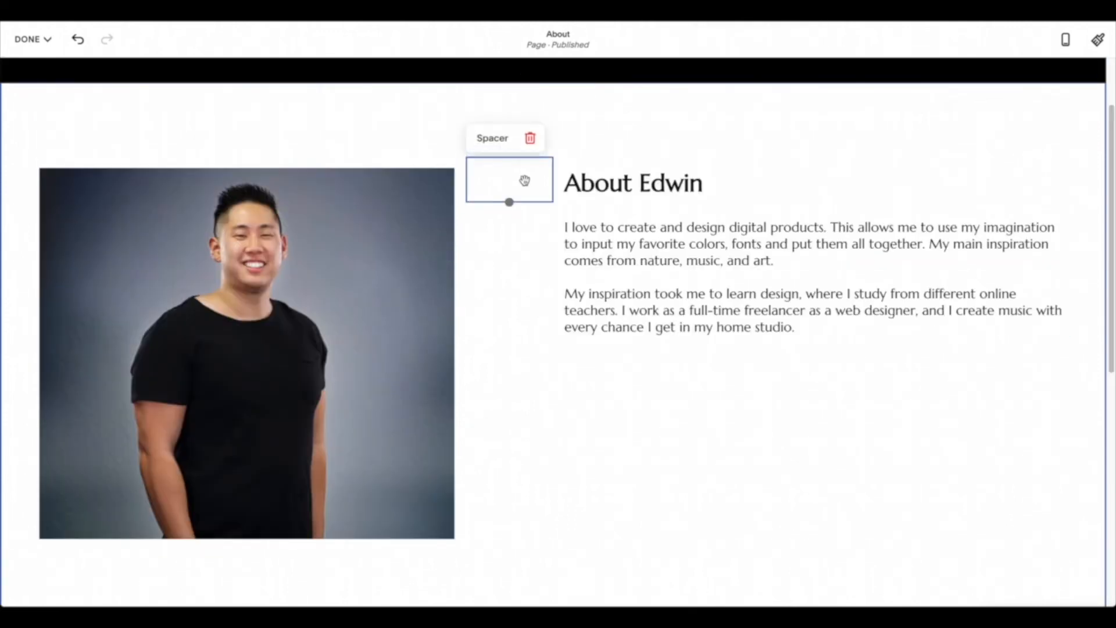
click(531, 140)
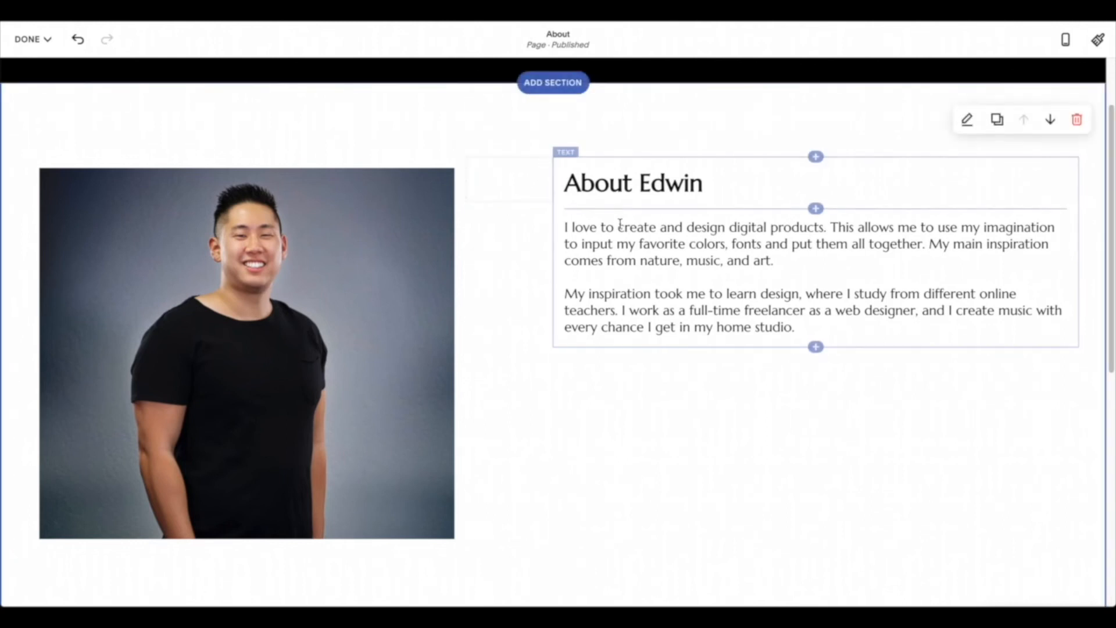
click(511, 186)
click(529, 139)
click(634, 355)
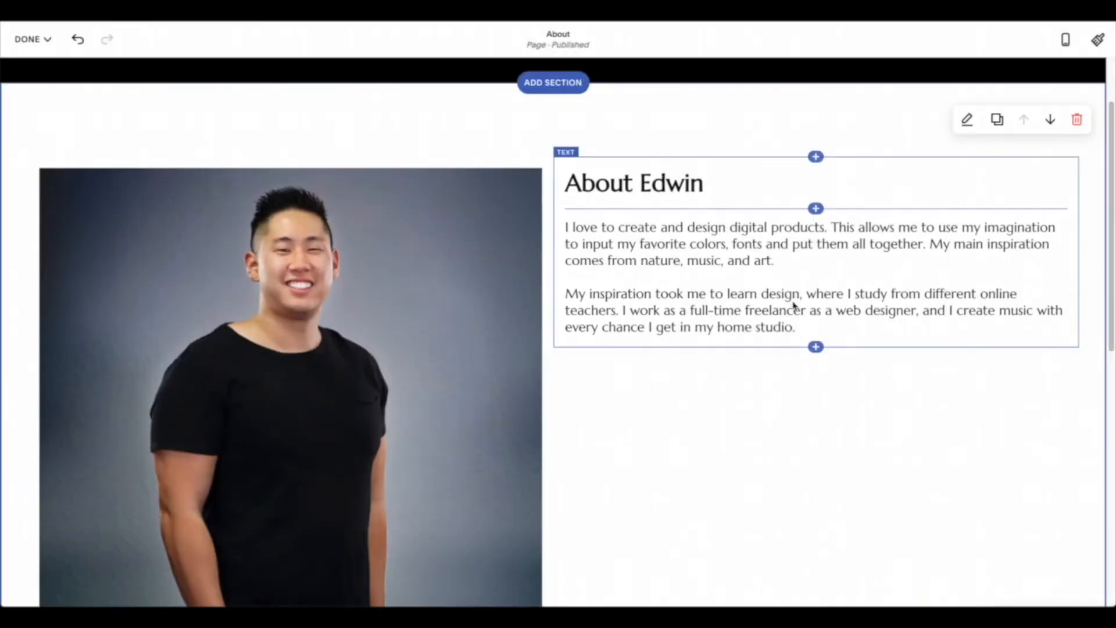
scroll(354, 299, down, 2)
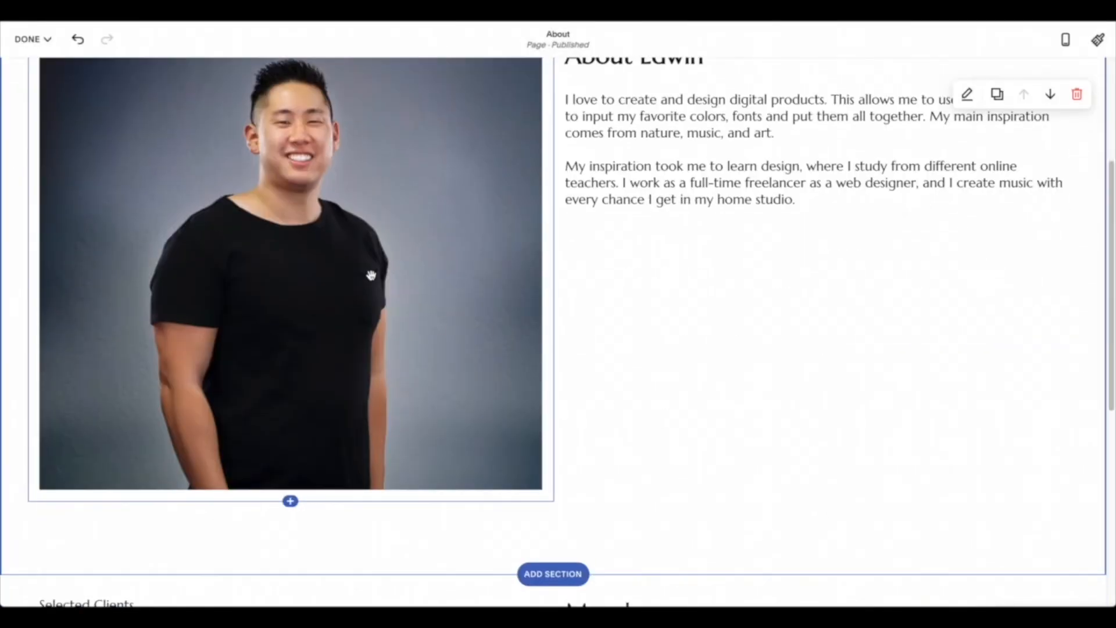
scroll(287, 441, up, 2)
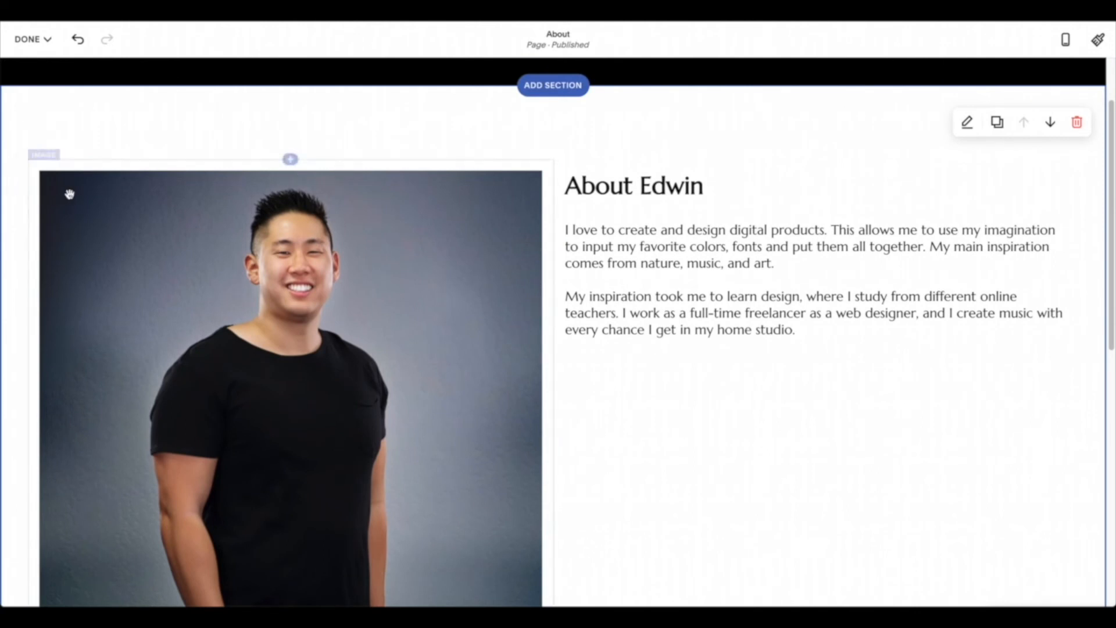
Add a spacer block to the left of the portrait and narrow it to about one third of the left half.
click(290, 158)
scroll(692, 254, down, 3)
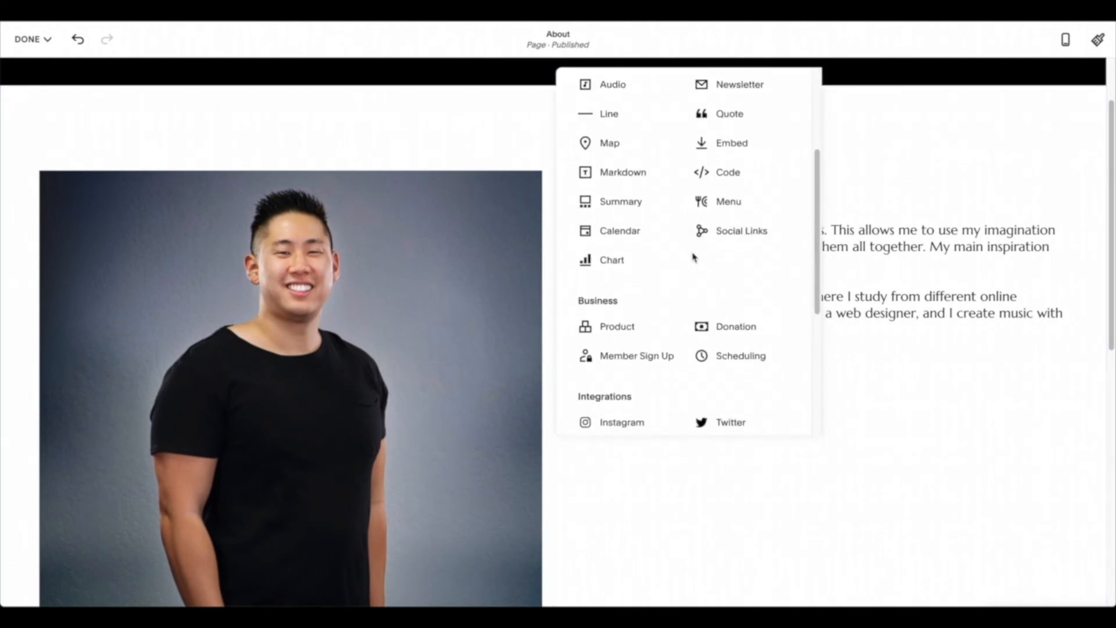
scroll(692, 254, up, 3)
scroll(775, 318, down, 1)
scroll(776, 319, down, 6)
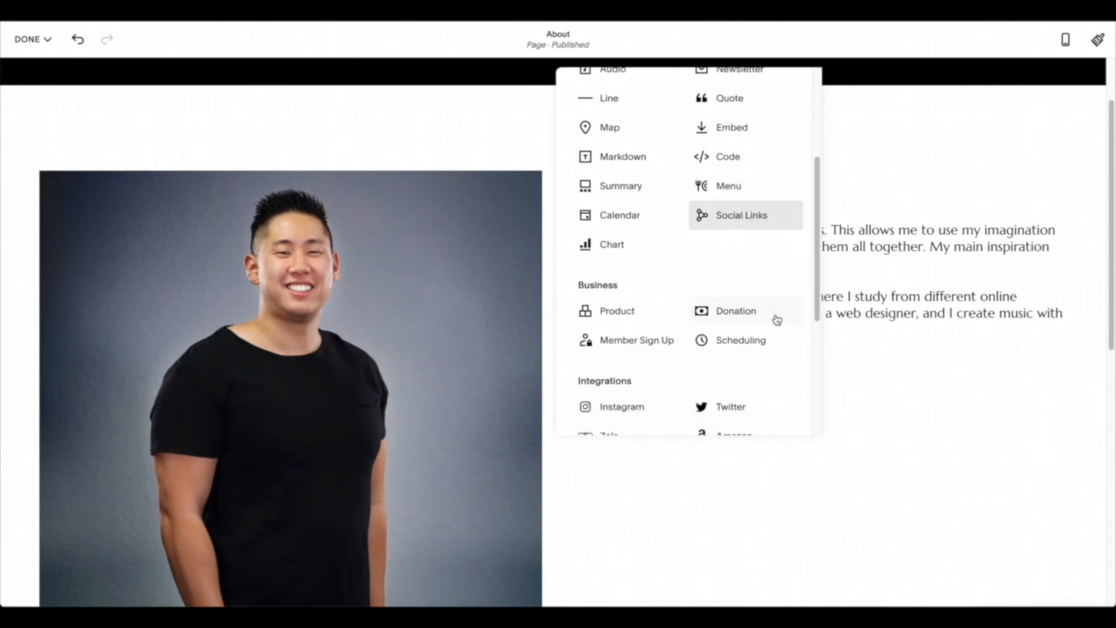
scroll(719, 234, up, 8)
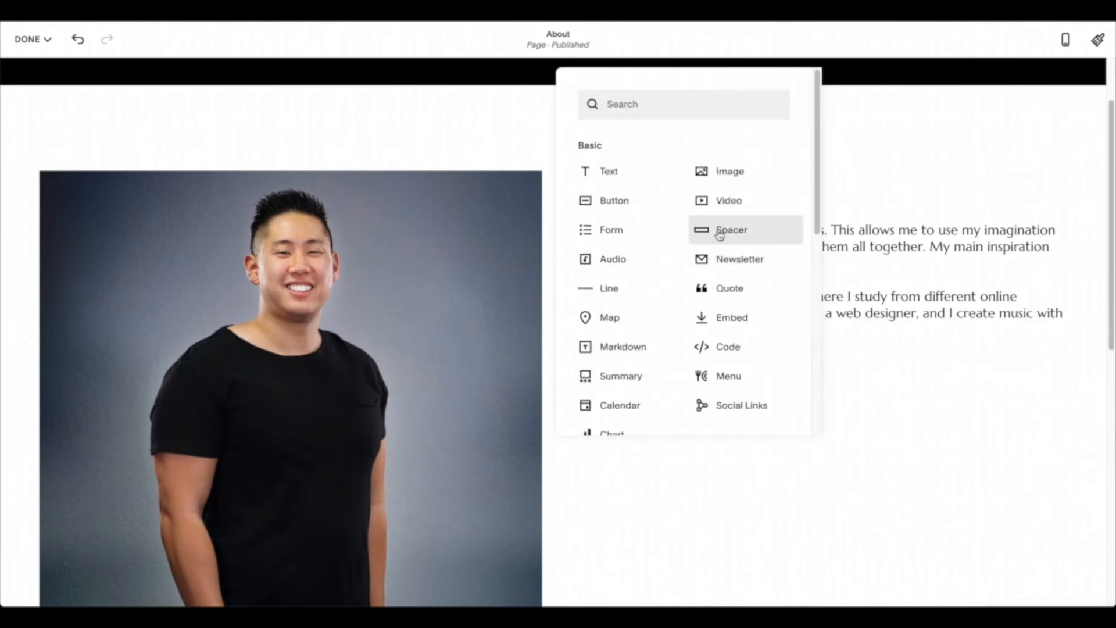
drag(721, 233, 130, 300)
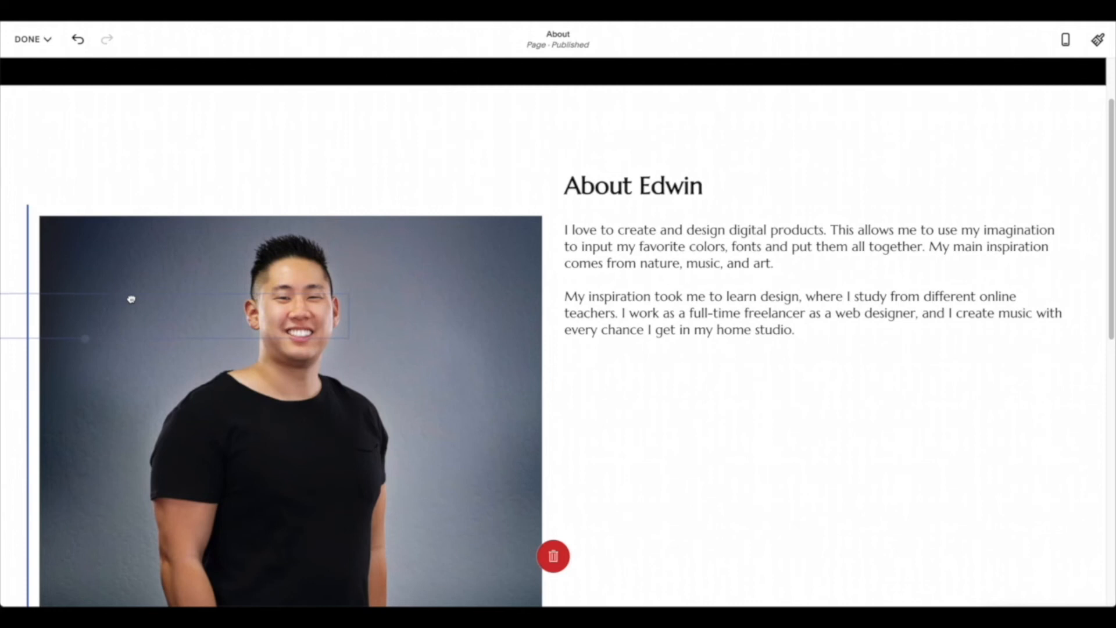
drag(130, 299, 132, 301)
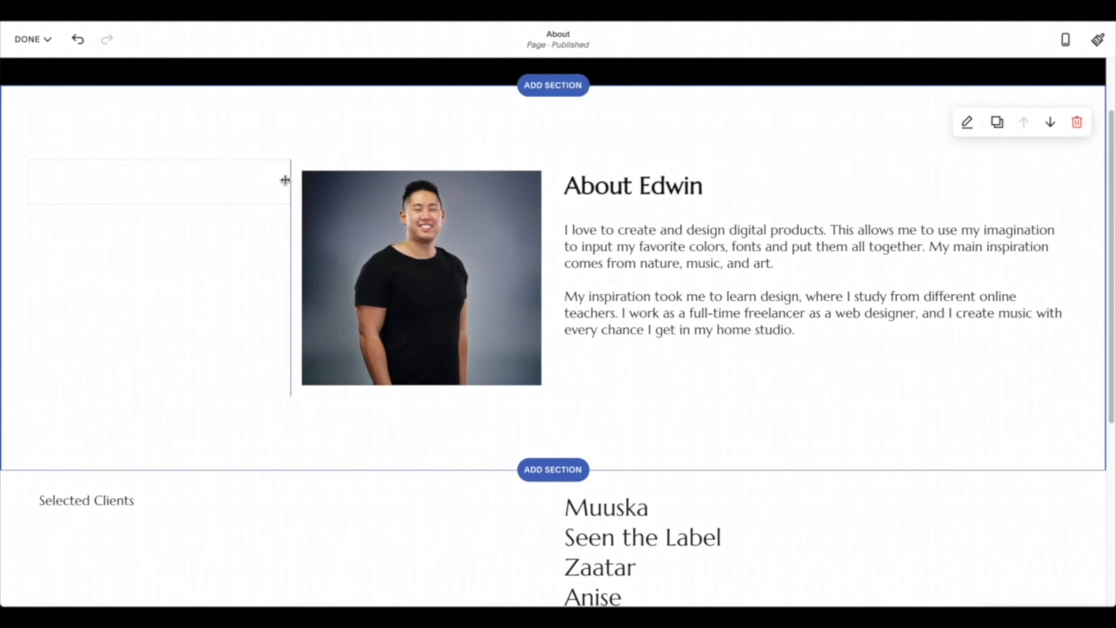
drag(285, 180, 200, 184)
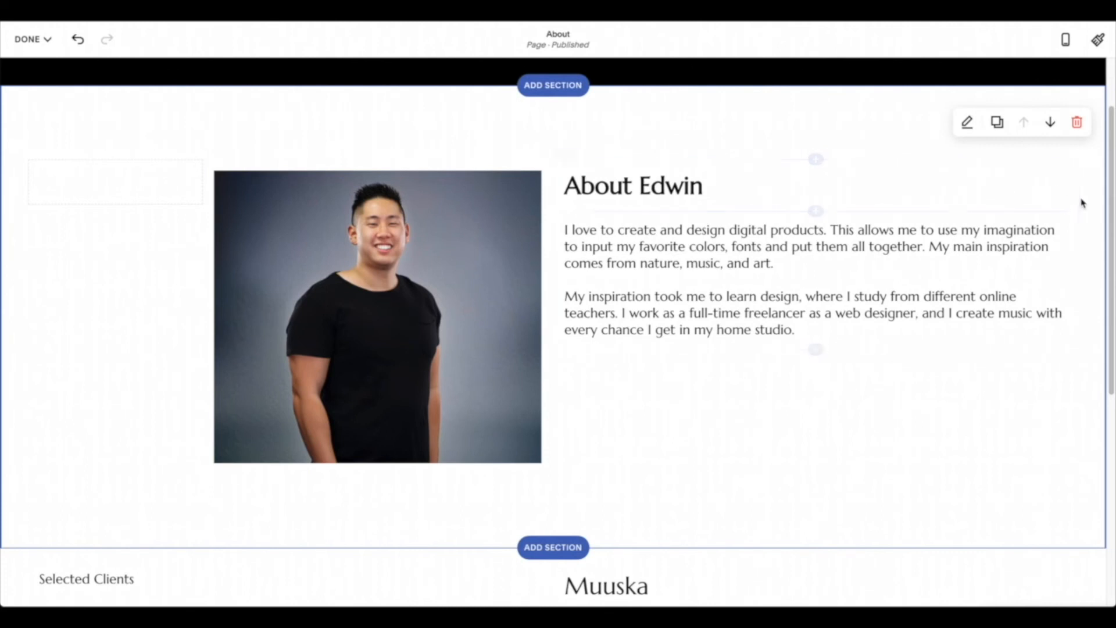
Add a spacer block to the right of the bio text and narrow it to match the spacer beside the portrait.
click(814, 159)
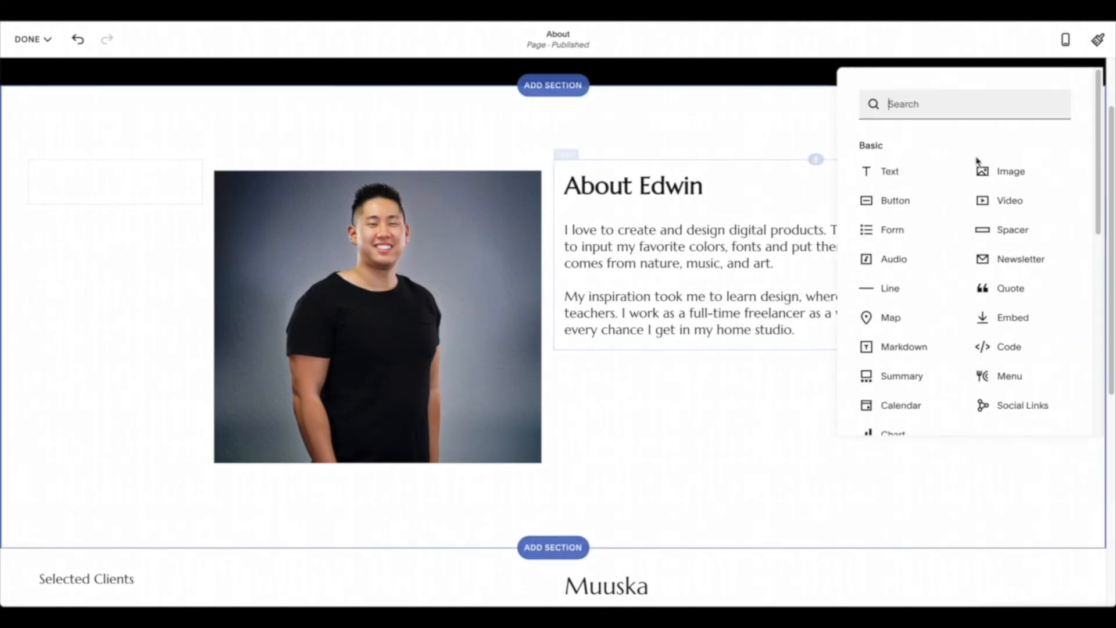
click(995, 227)
drag(743, 172, 1049, 276)
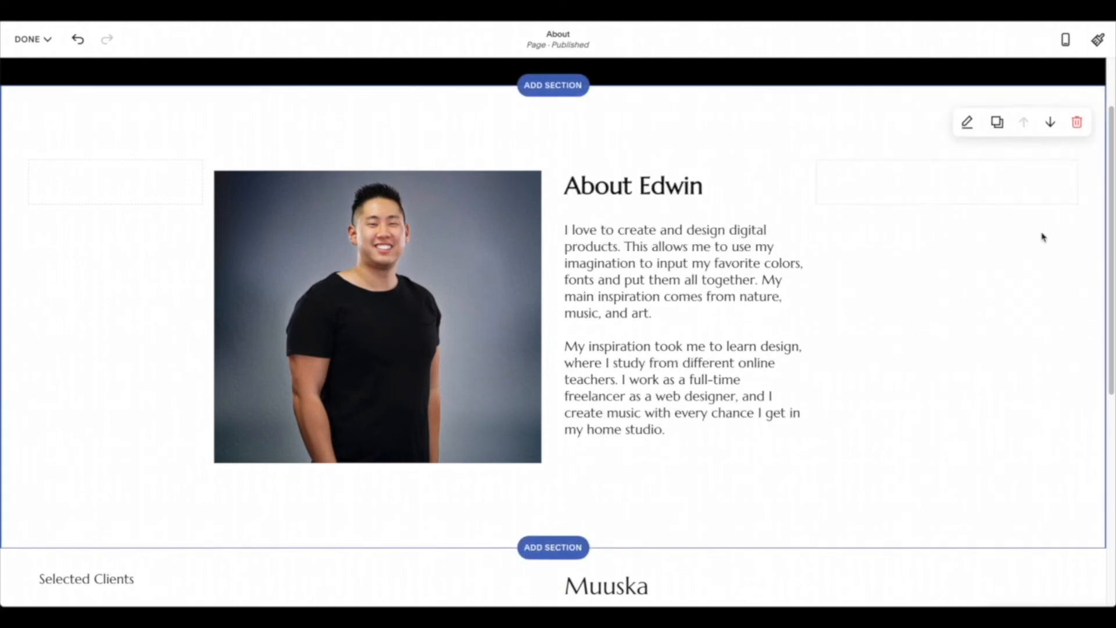
drag(849, 182, 891, 180)
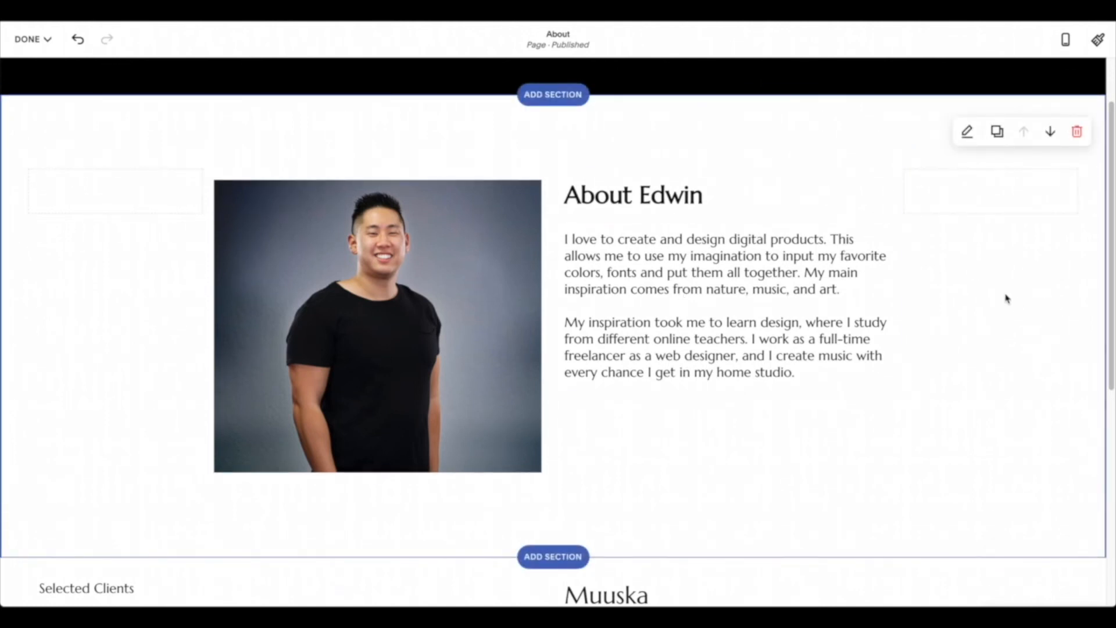
Remove the Selected Clients and Drop a Line sections from the About page.
scroll(1008, 300, down, 5)
scroll(1001, 308, down, 2)
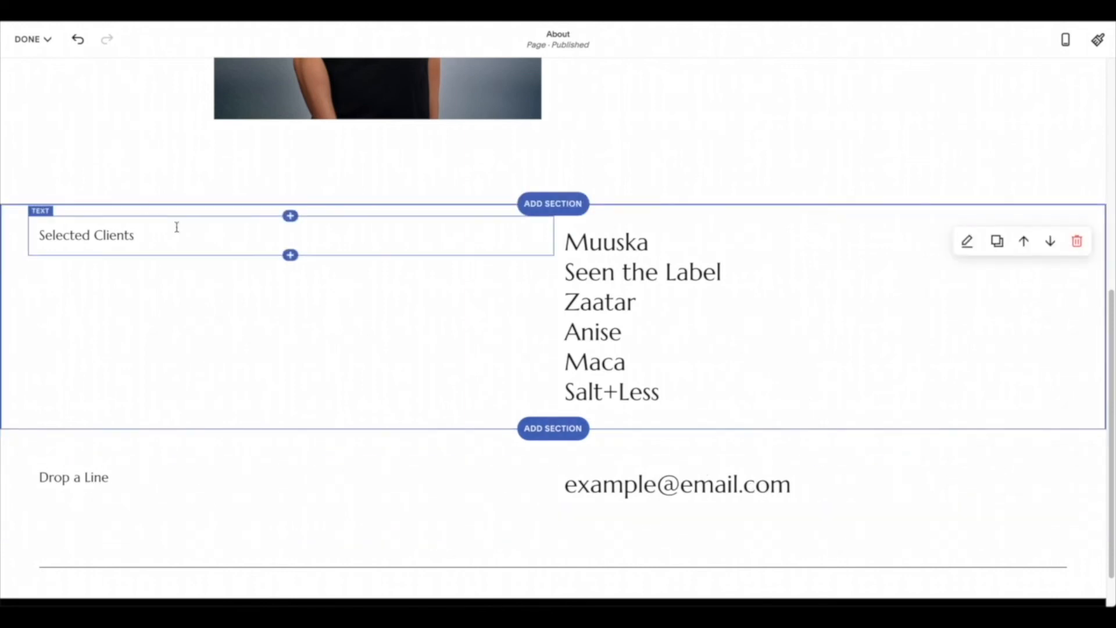
click(1077, 242)
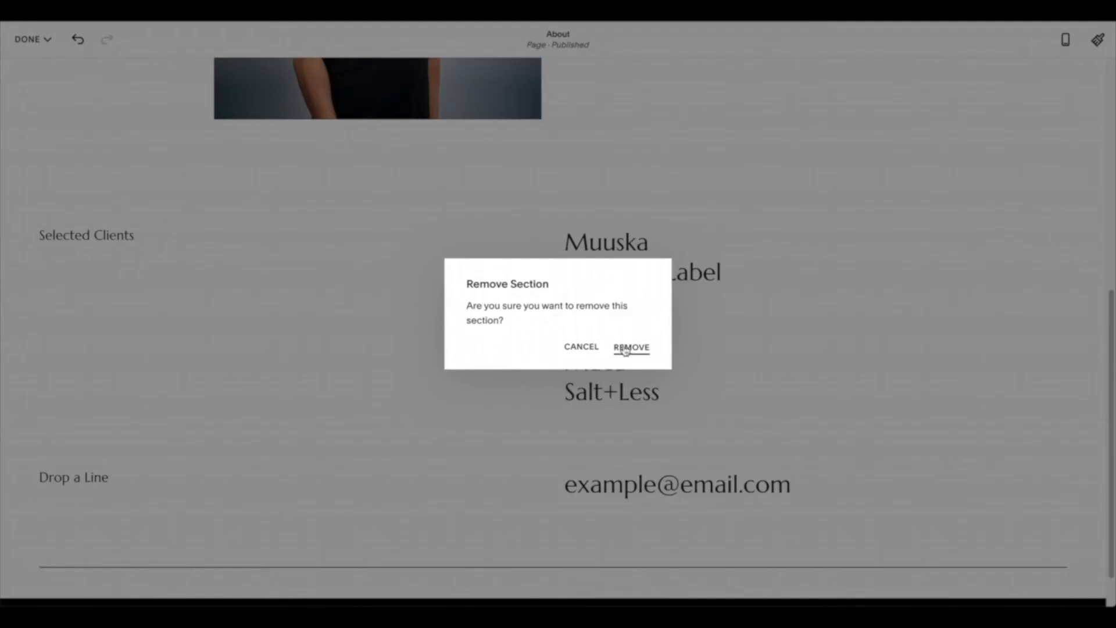
click(628, 347)
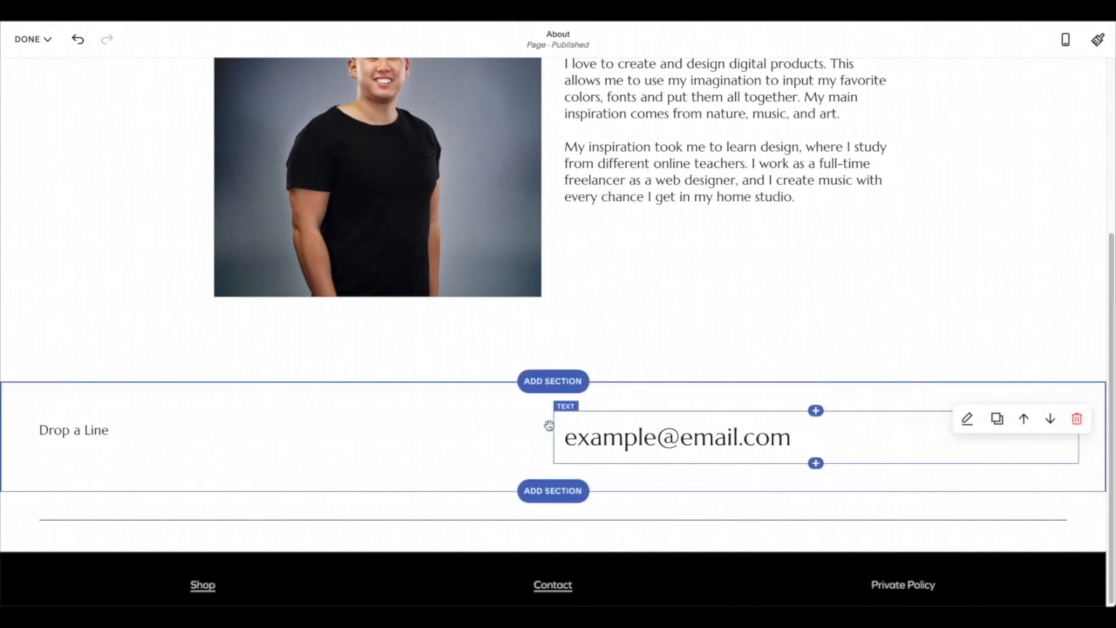
click(1076, 420)
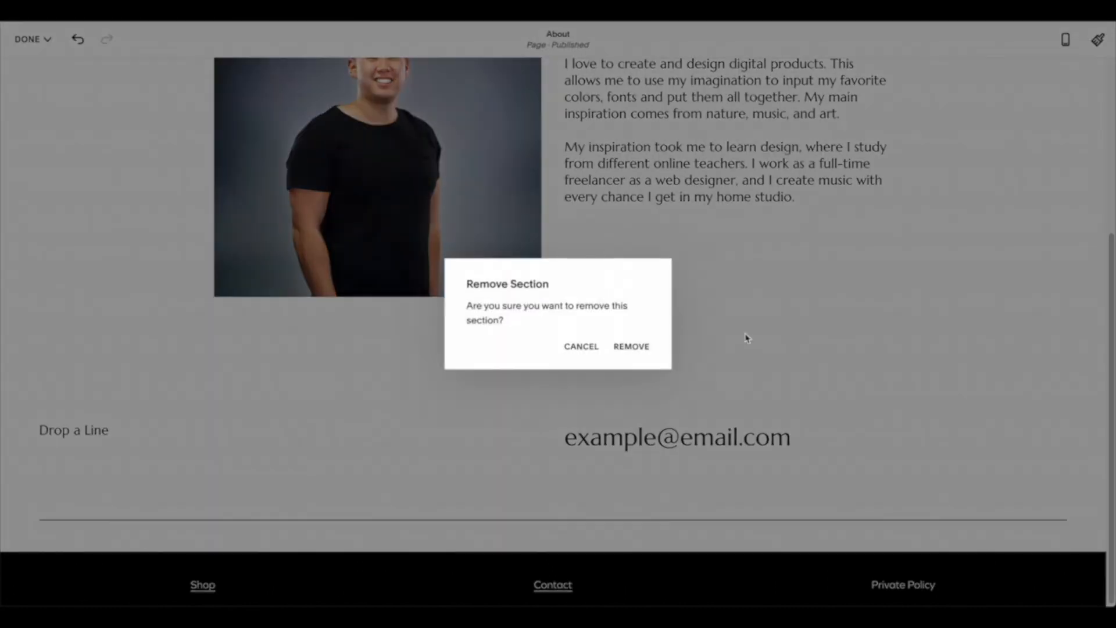
key(Return)
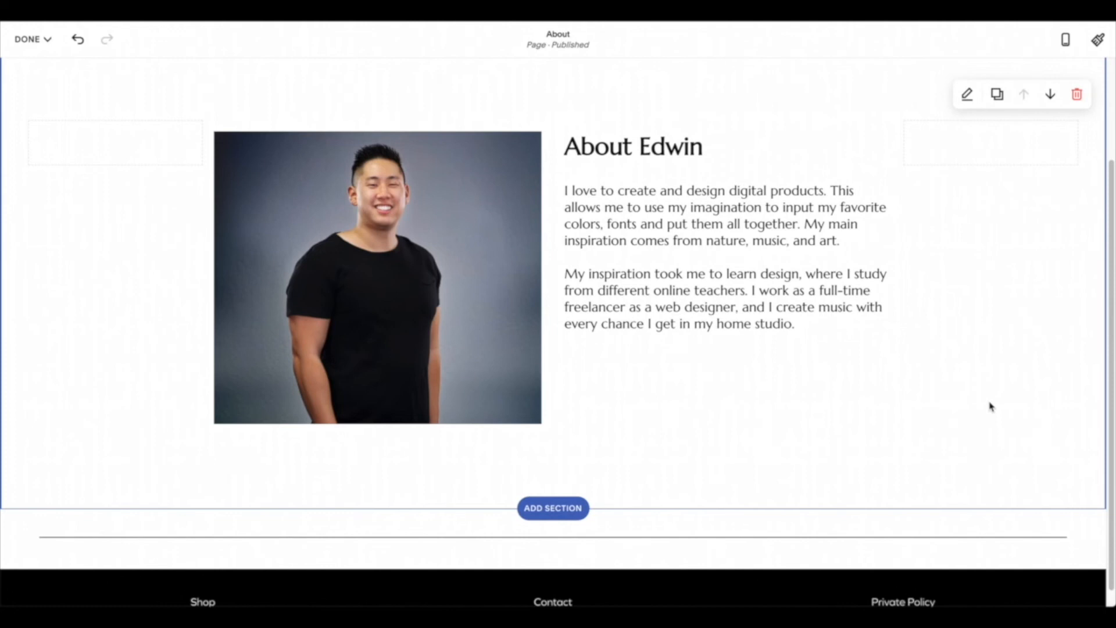
Save the About page changes and review the finished page.
click(31, 40)
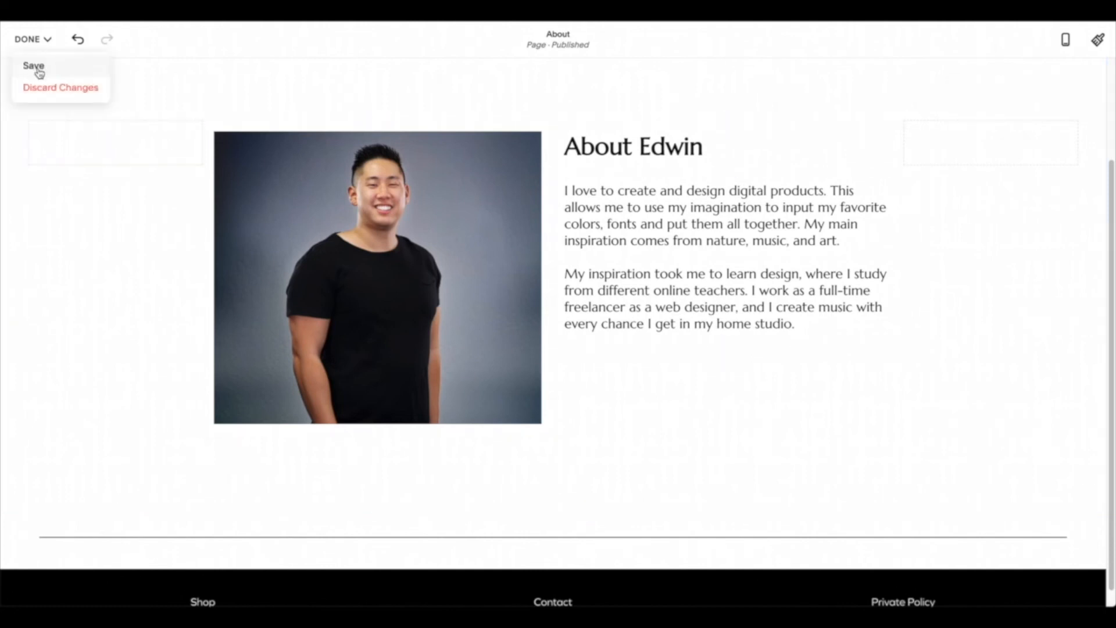
click(33, 67)
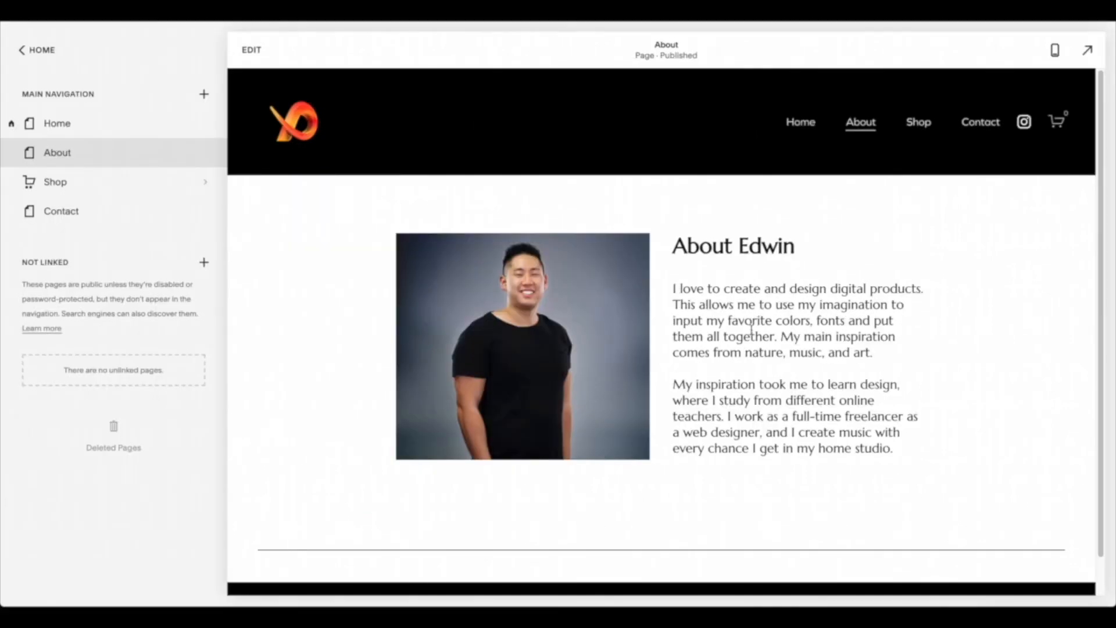
scroll(695, 373, down, 1)
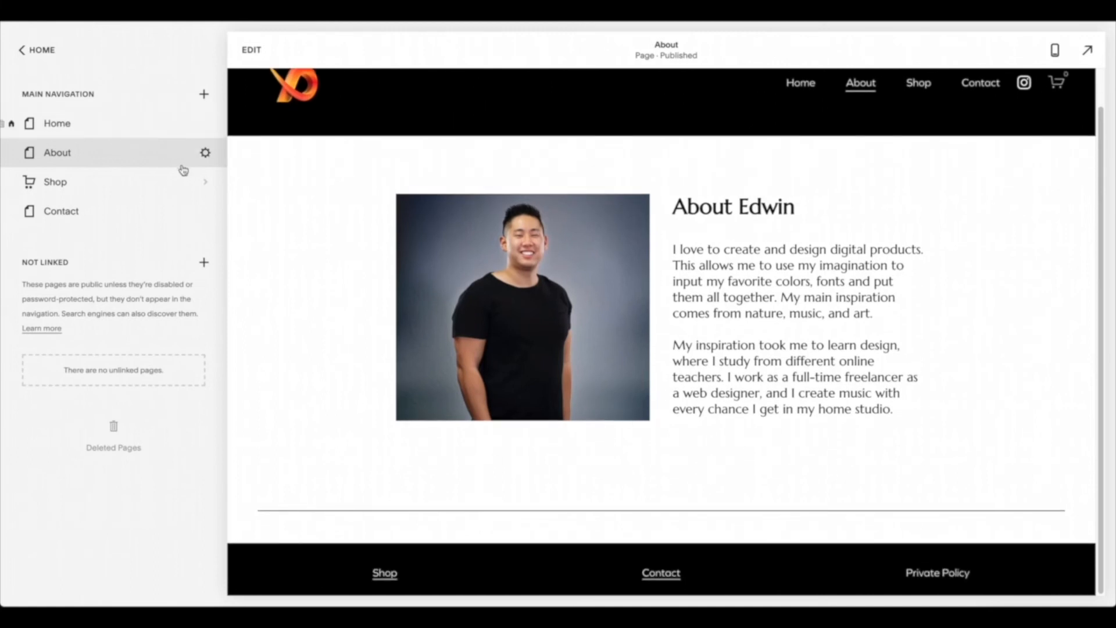
Edit the Contact page and replace the inquiries sentence above the form with "My Contact".
click(73, 218)
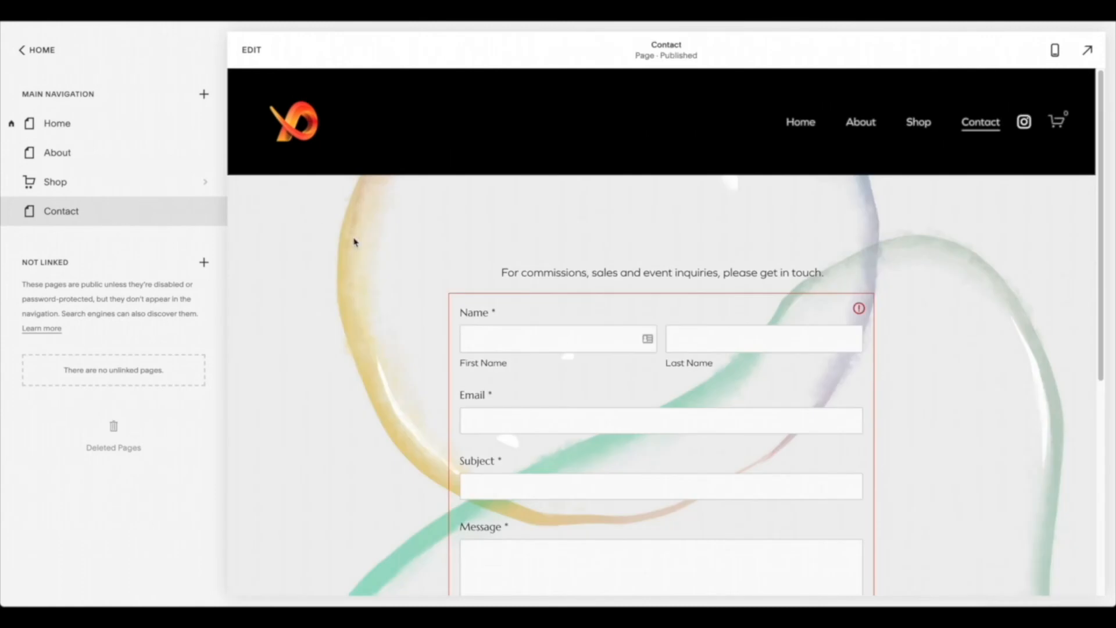
scroll(356, 242, down, 1)
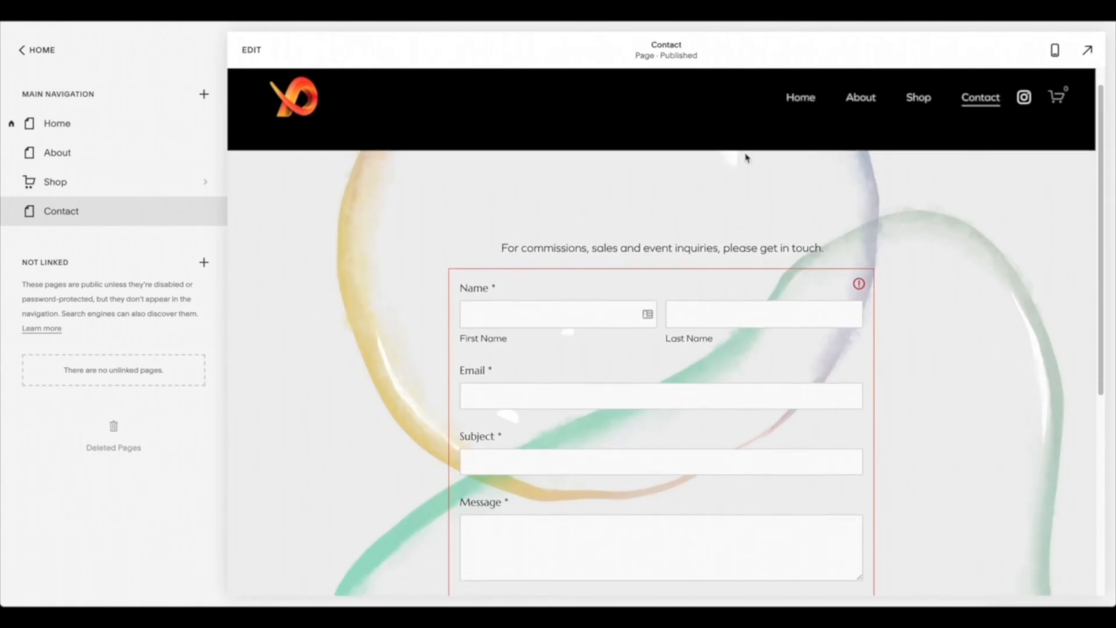
click(258, 52)
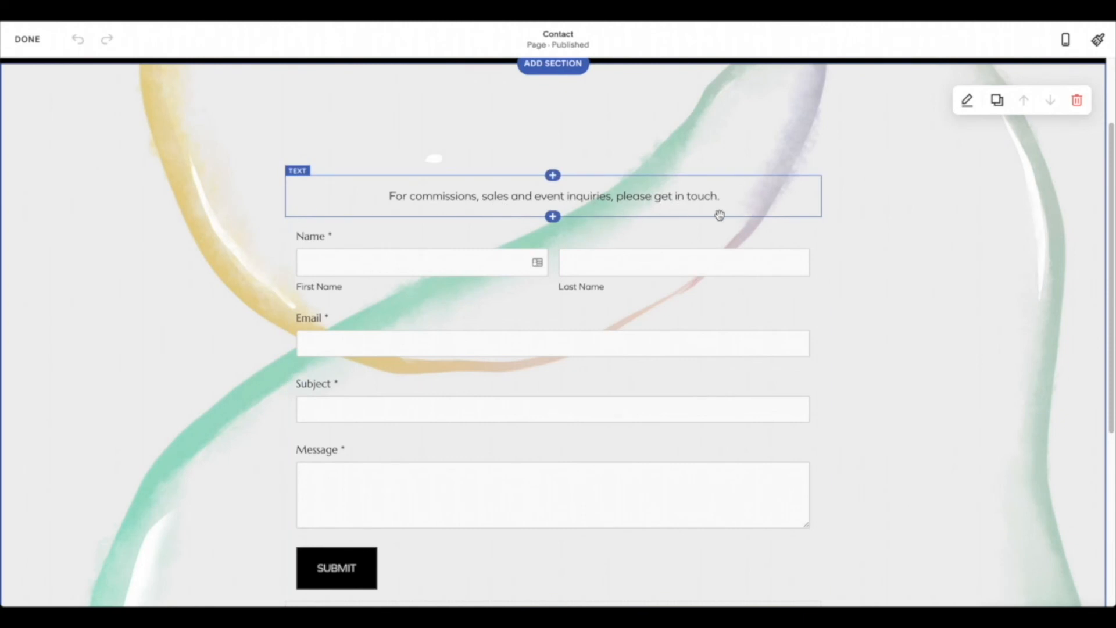
double_click(655, 195)
click(656, 196)
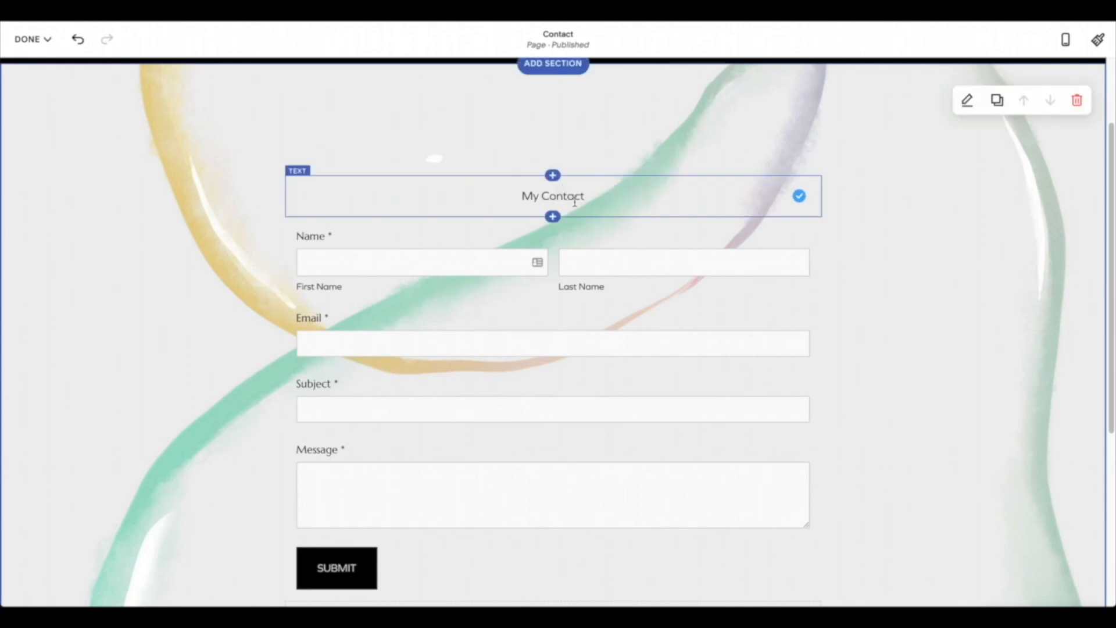
Format the "My Contact" text above the form as Heading 3.
click(574, 200)
triple_click(574, 197)
click(483, 161)
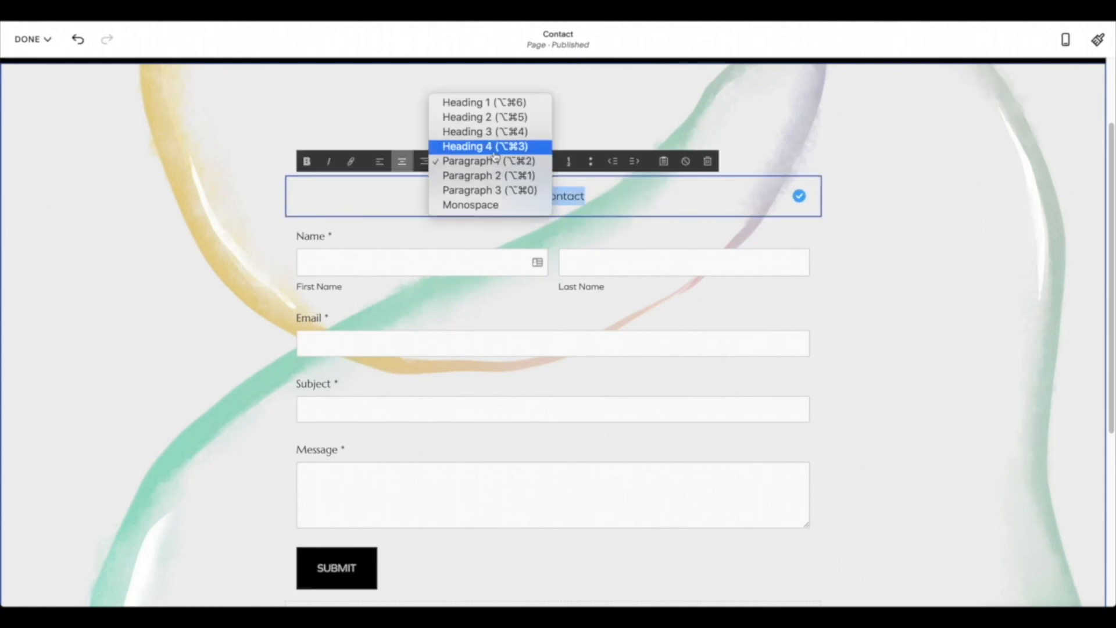
click(491, 131)
click(1011, 202)
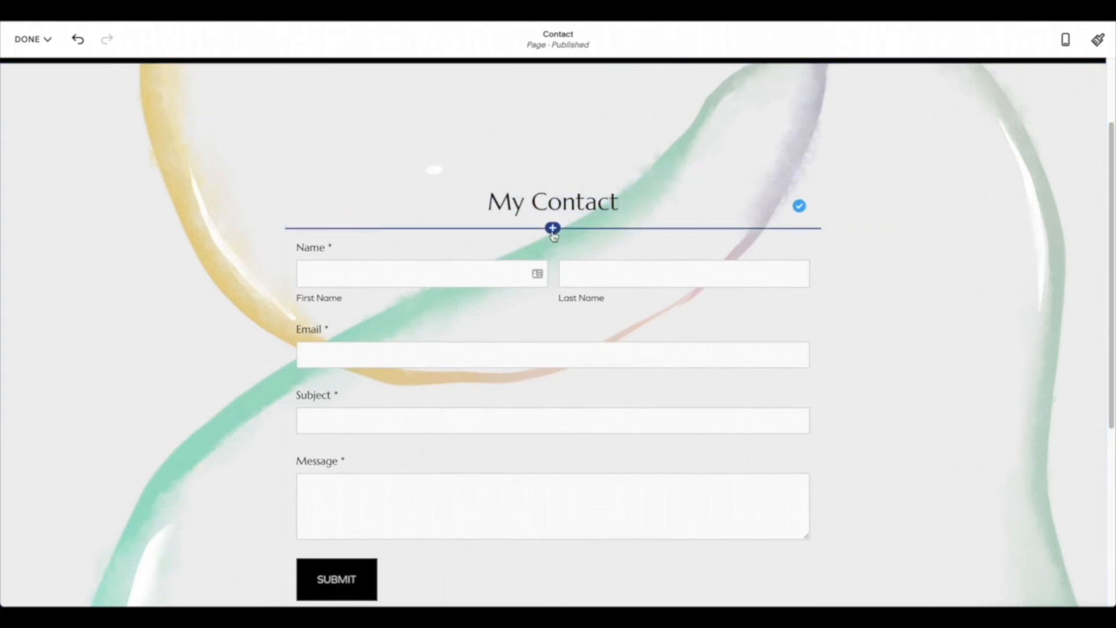
Add a text block below the heading reading "Please fill out the form below, to contact me.", centered and styled as Paragraph 1.
click(553, 226)
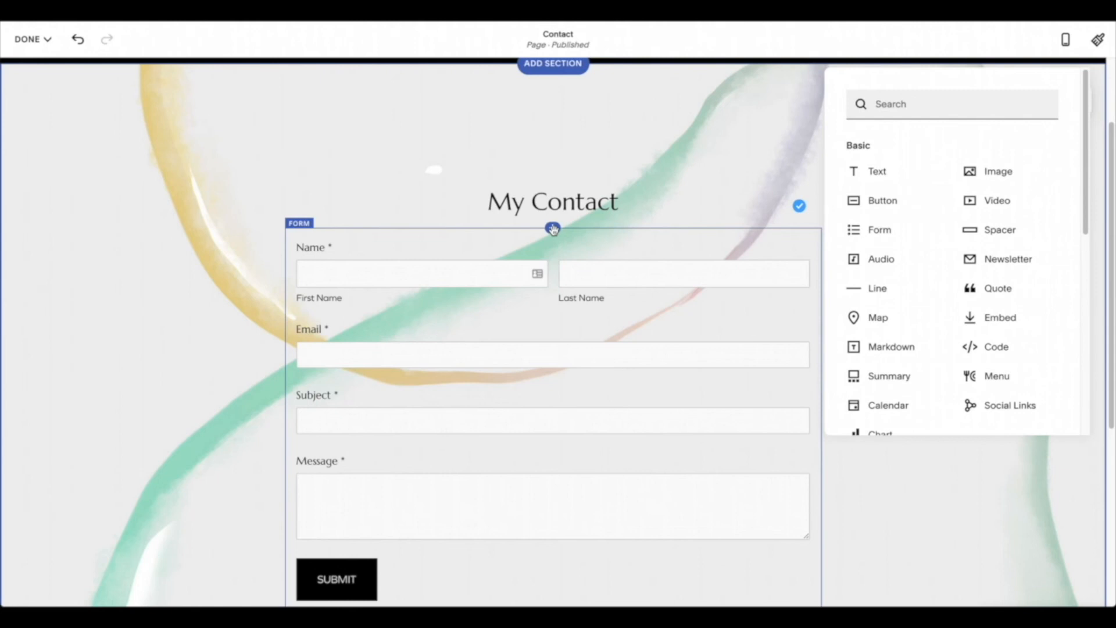
click(879, 172)
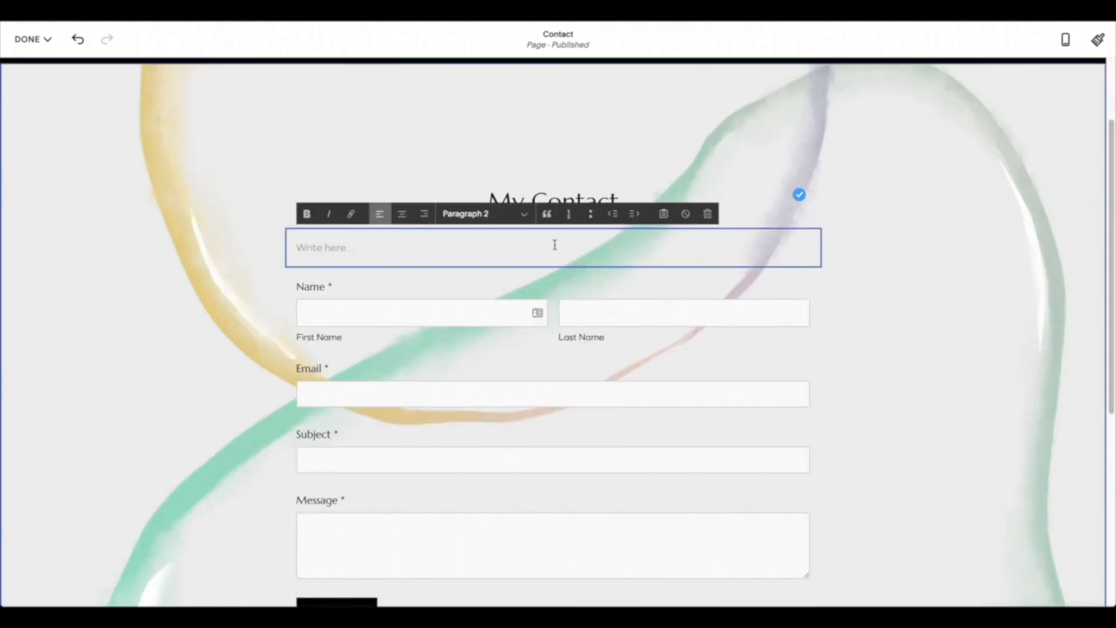
text(Please fill out the form below, to contact me.)
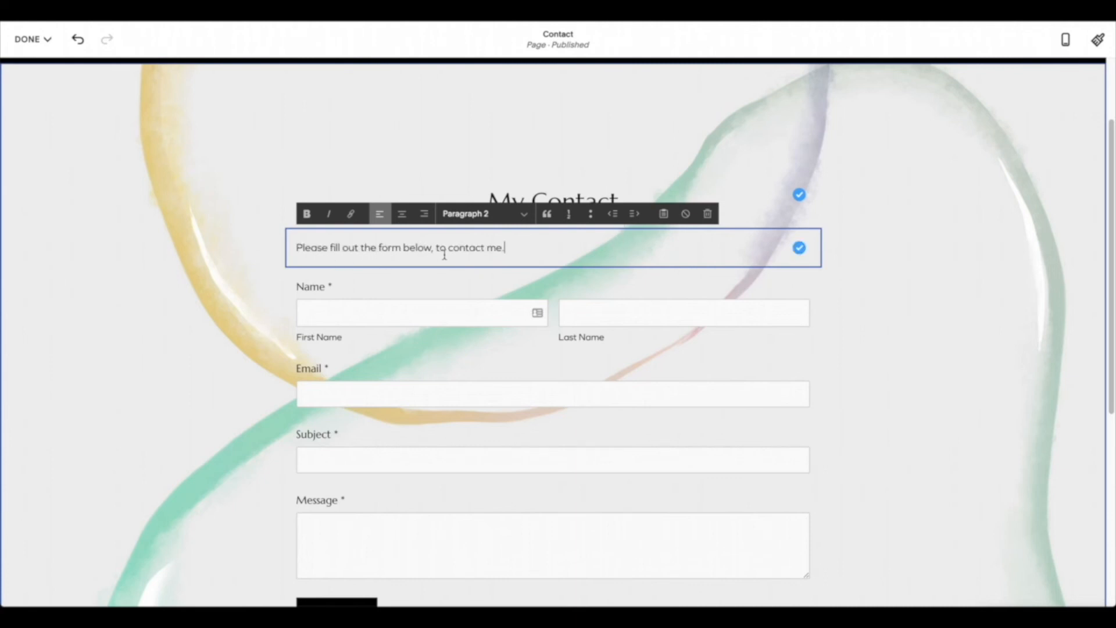
click(402, 215)
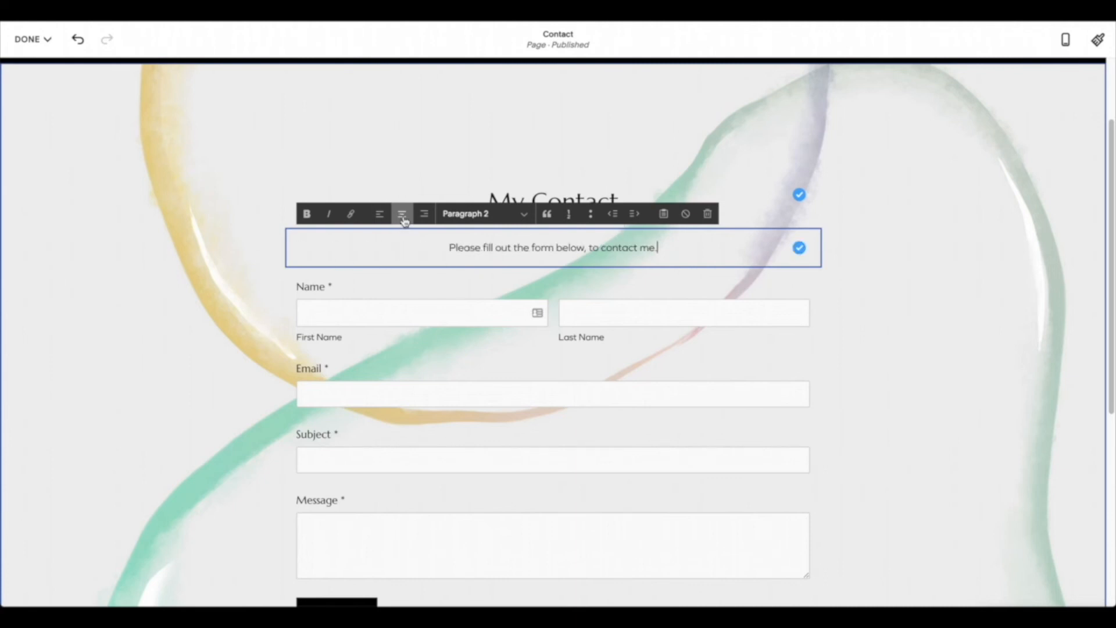
click(510, 216)
click(511, 201)
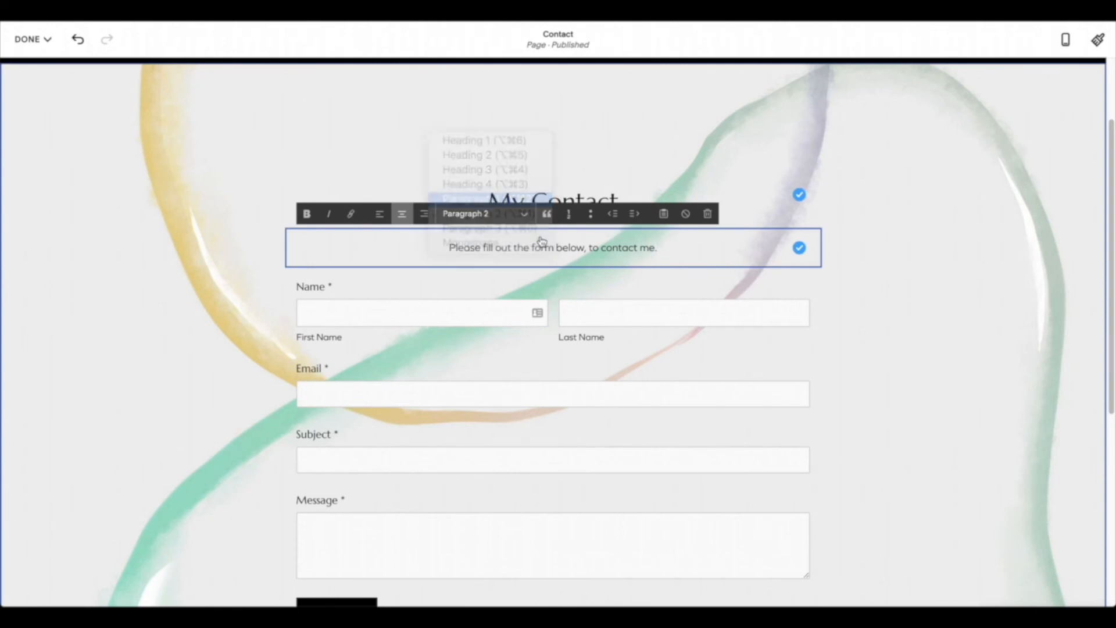
click(963, 234)
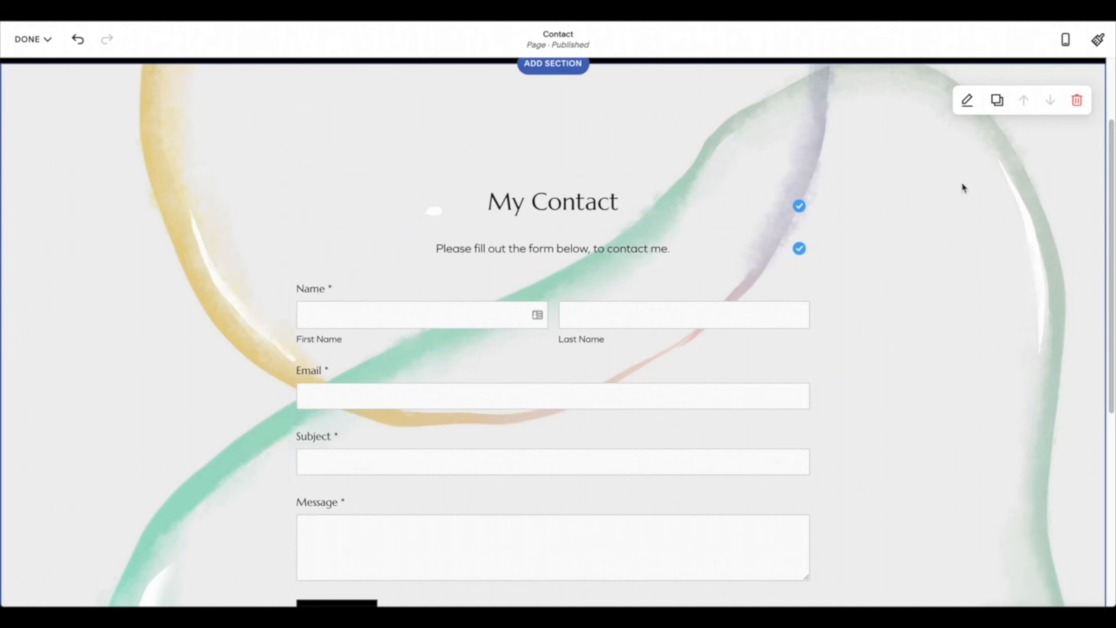
Remove the air.jpg background image from the contact form section.
scroll(963, 192, down, 5)
scroll(964, 197, up, 3)
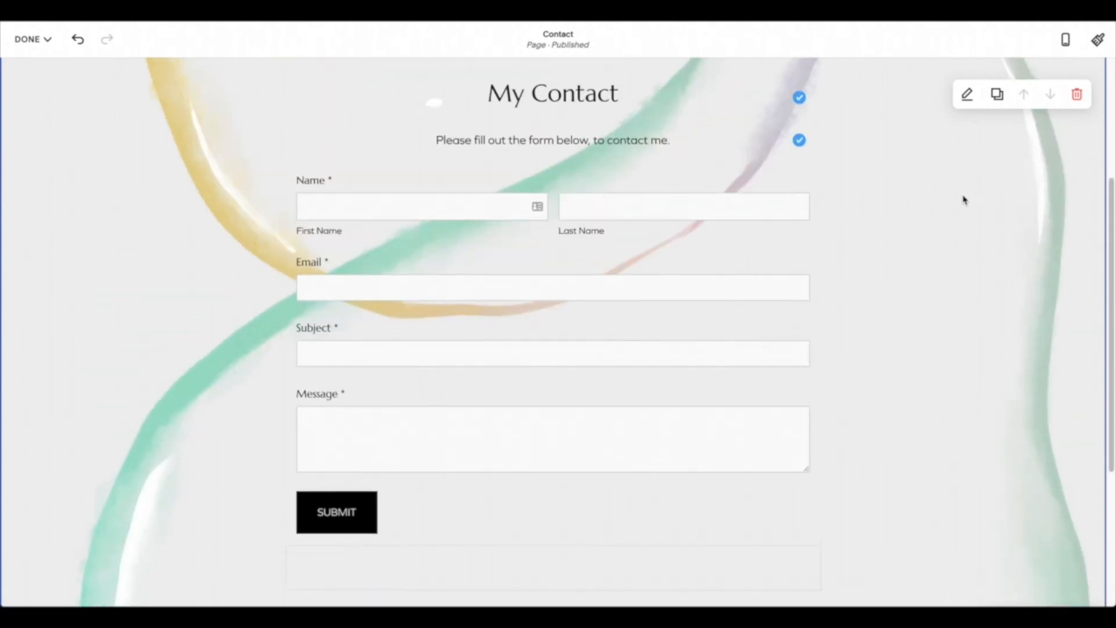
scroll(877, 202, up, 3)
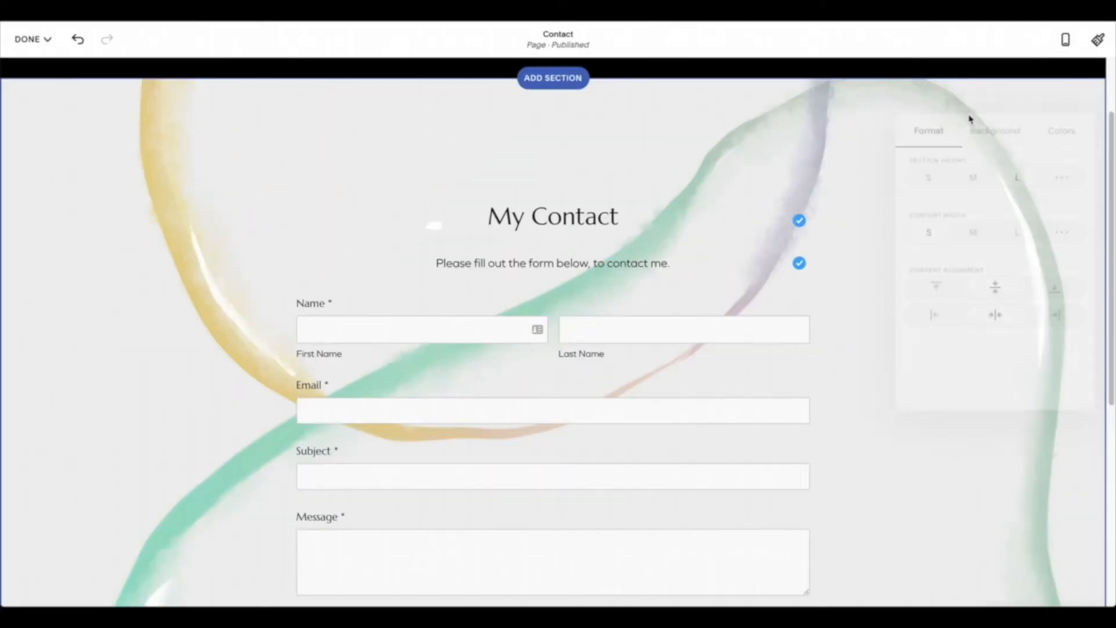
click(883, 129)
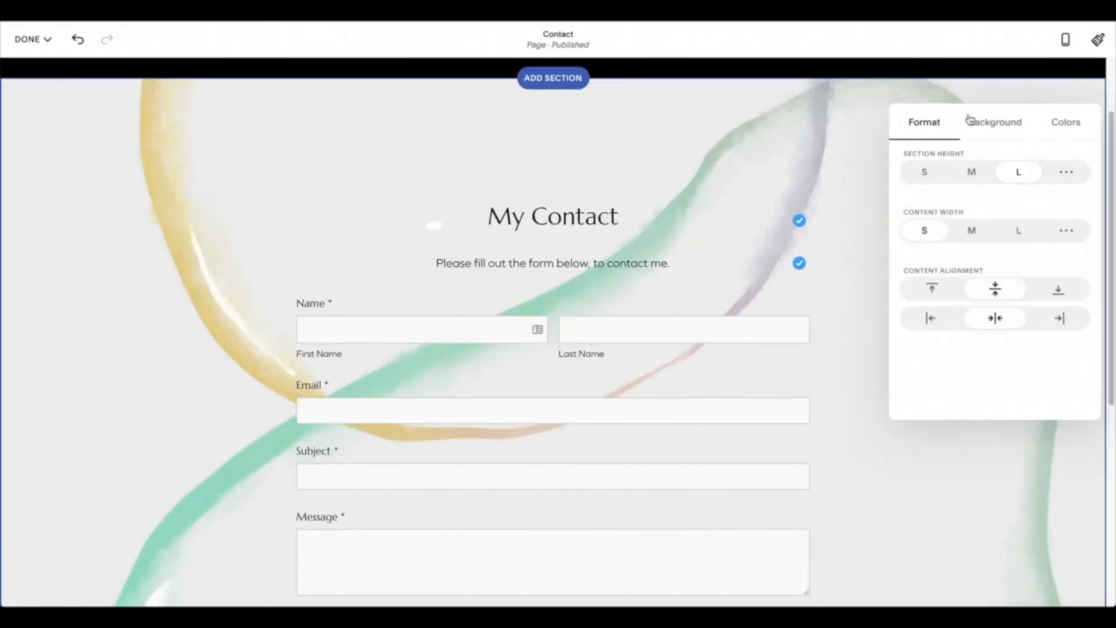
click(995, 128)
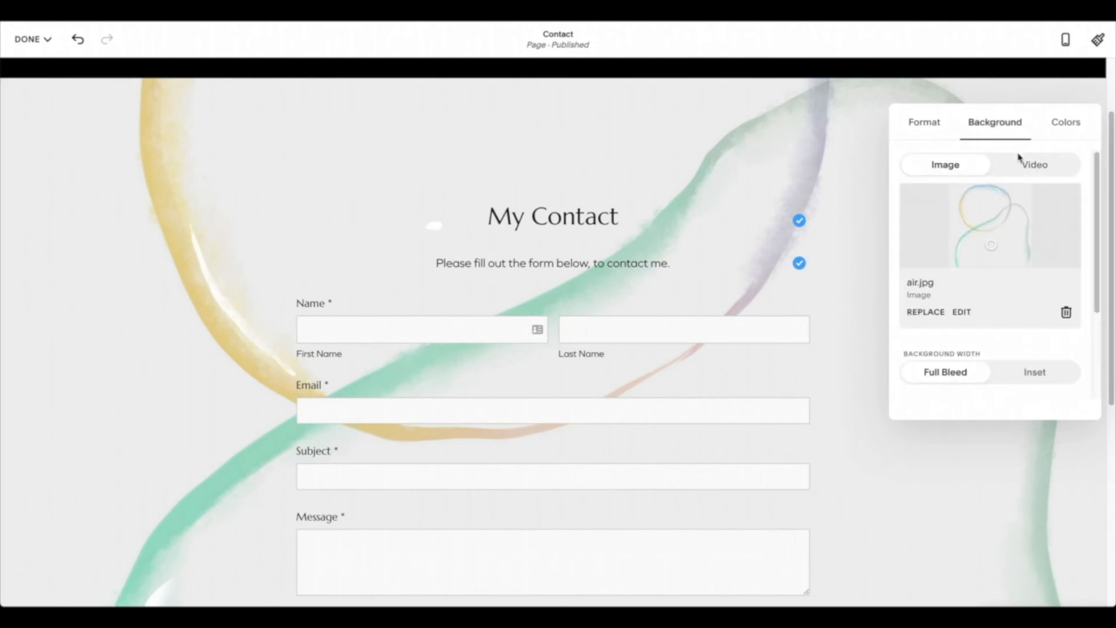
click(1067, 312)
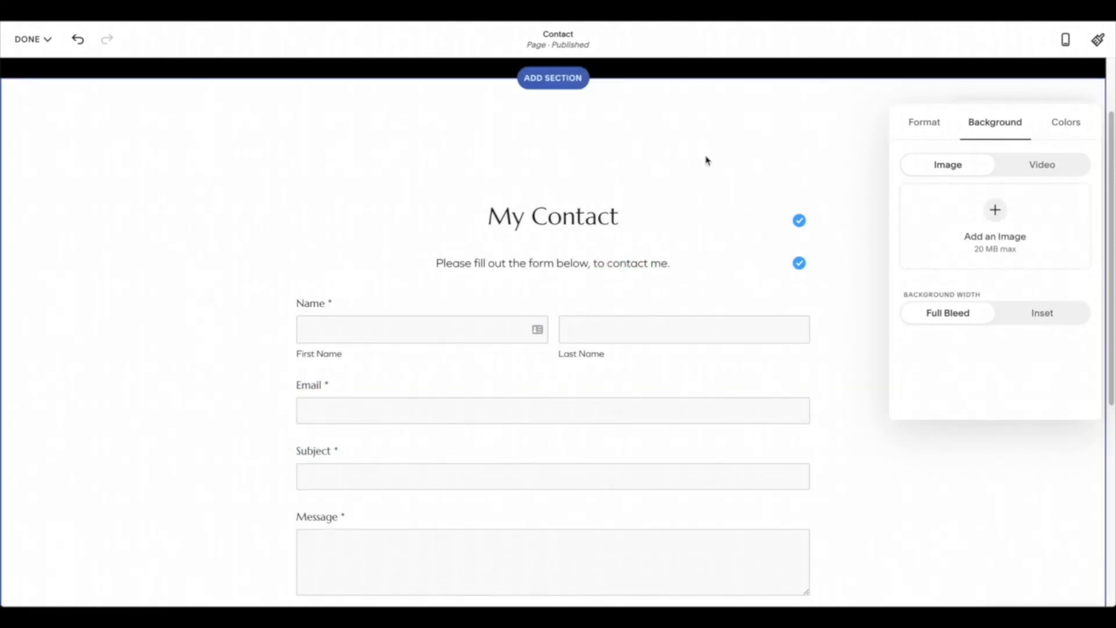
click(862, 186)
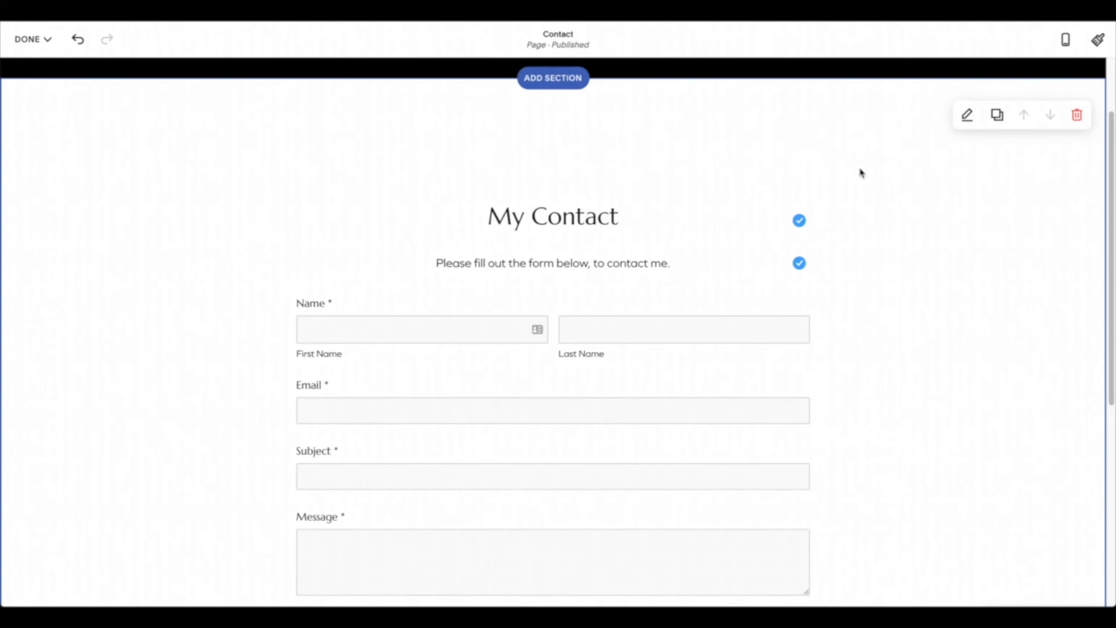
Set the contact form section's height to S.
click(967, 116)
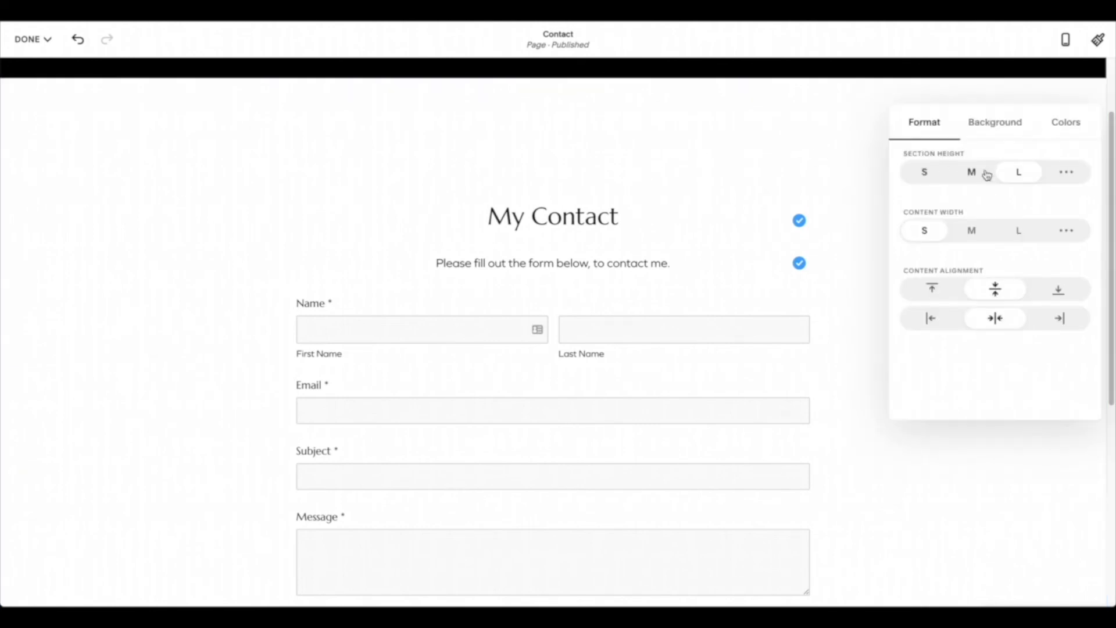
click(940, 176)
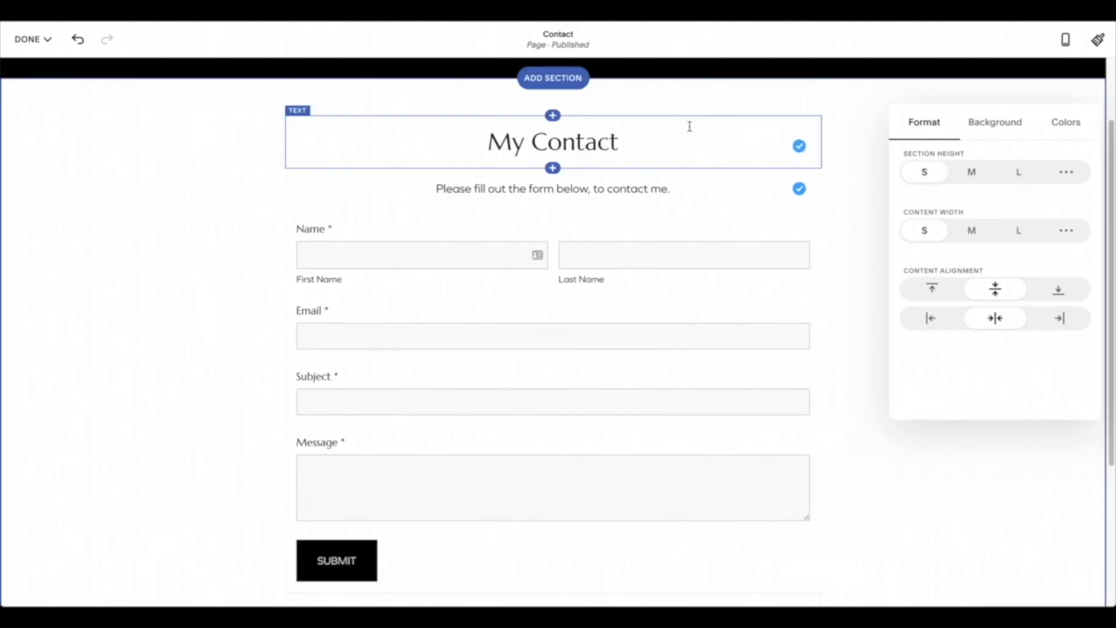
click(875, 225)
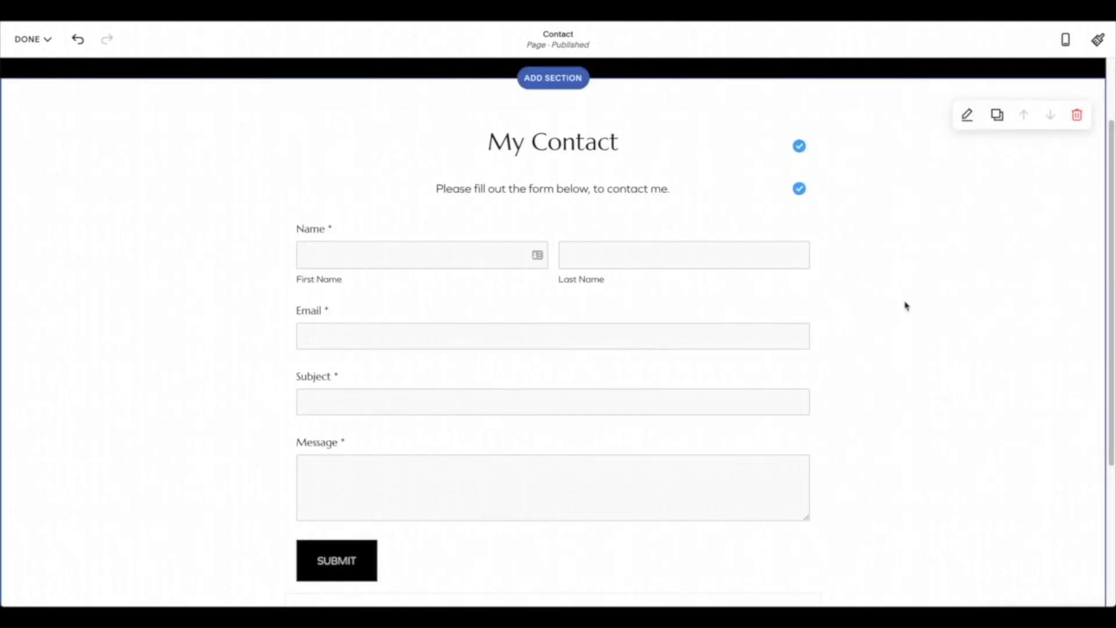
Edit the form block and set its form name to "Contact".
scroll(972, 286, down, 1)
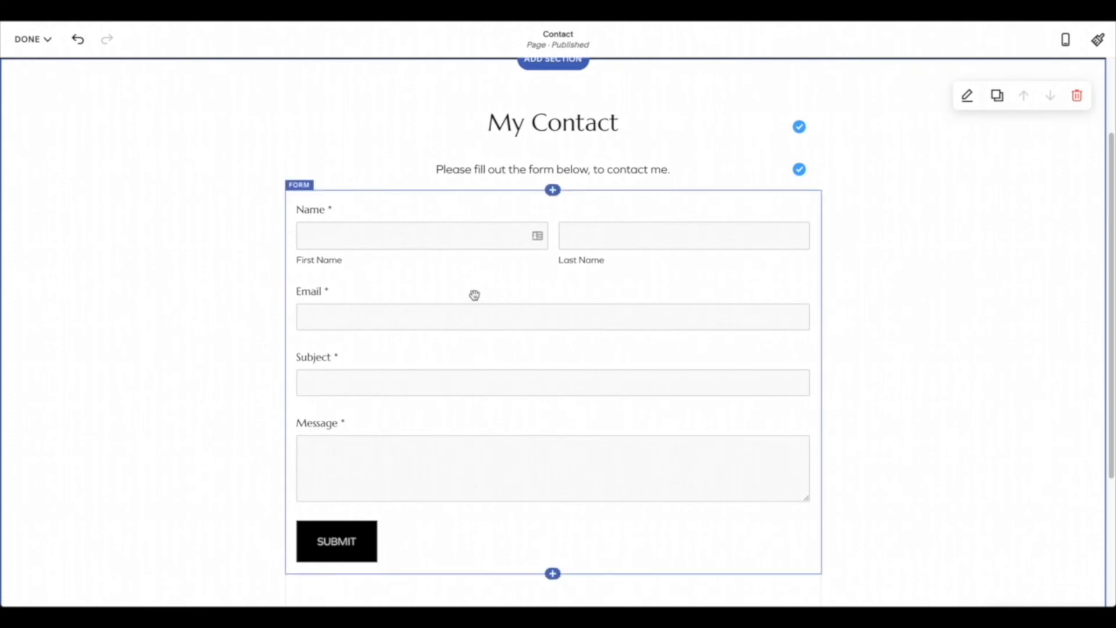
click(586, 299)
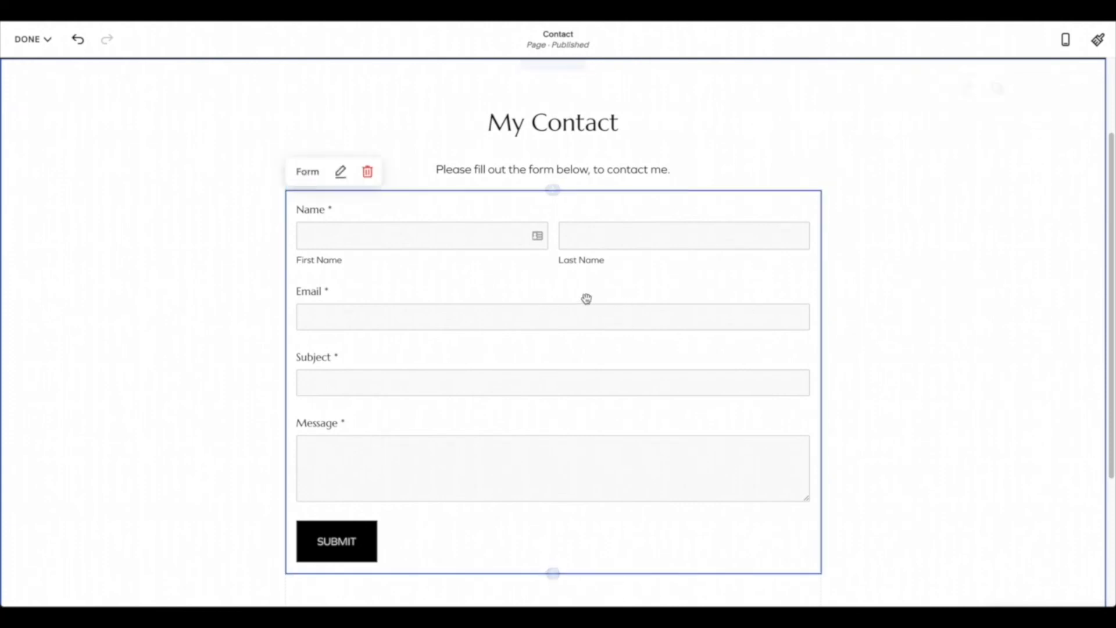
click(339, 175)
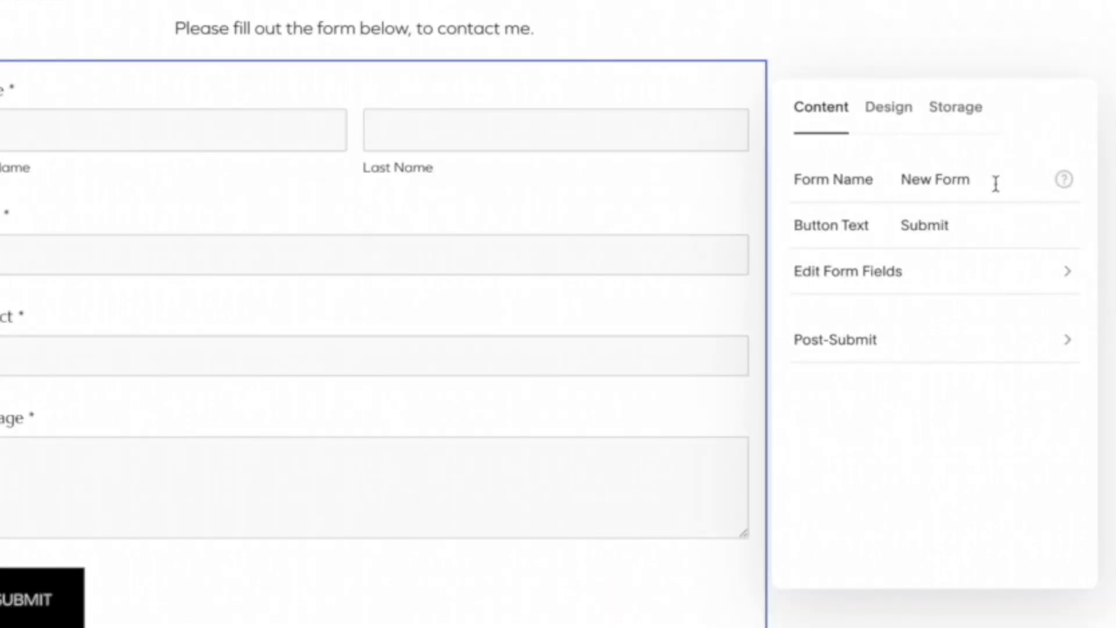
drag(1009, 182, 886, 182)
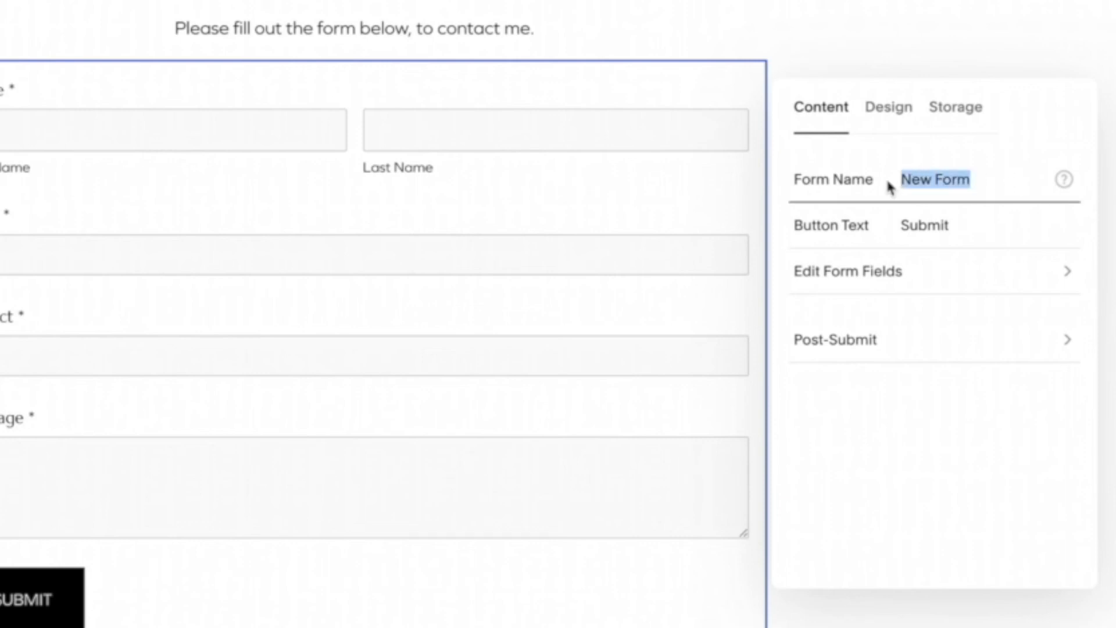
text(Contact)
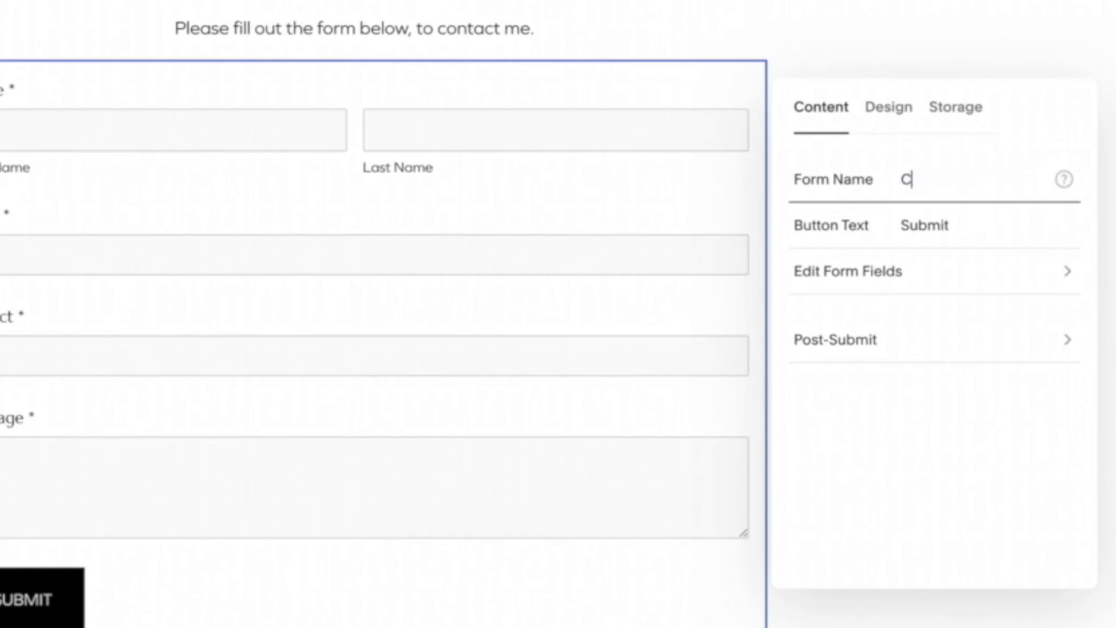
click(992, 452)
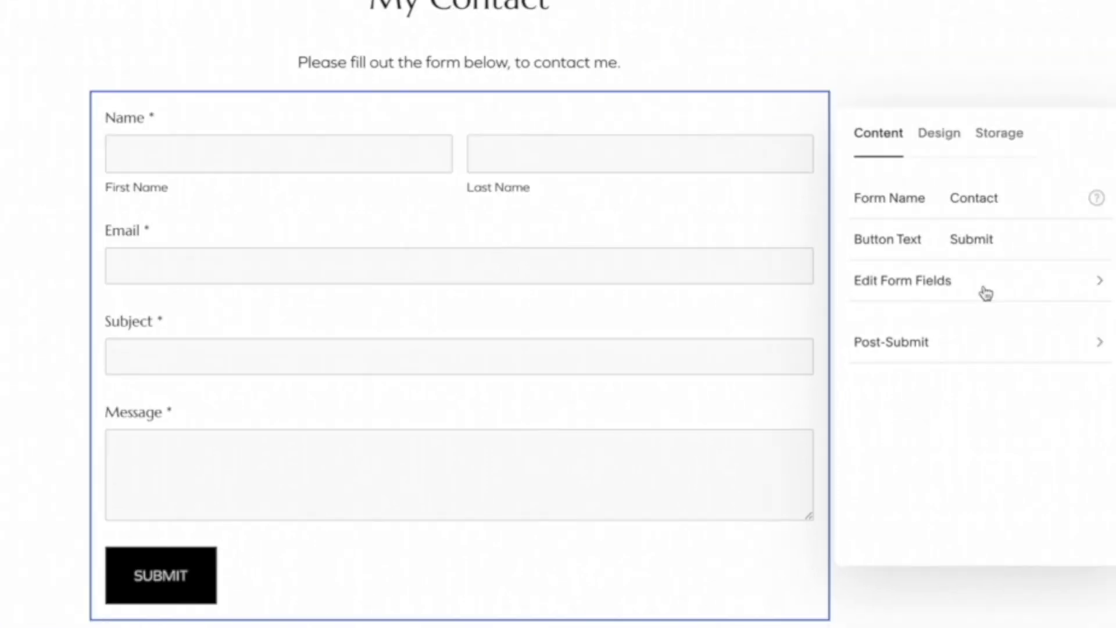
Review the form's list of fields and its post-submit message settings.
click(986, 291)
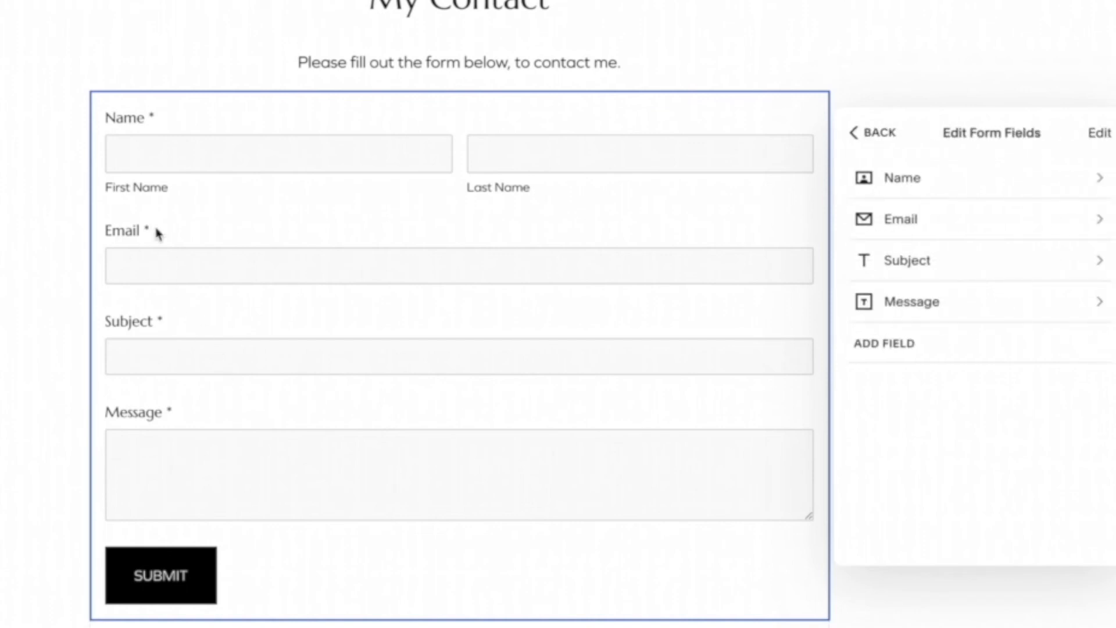
click(894, 145)
click(1050, 352)
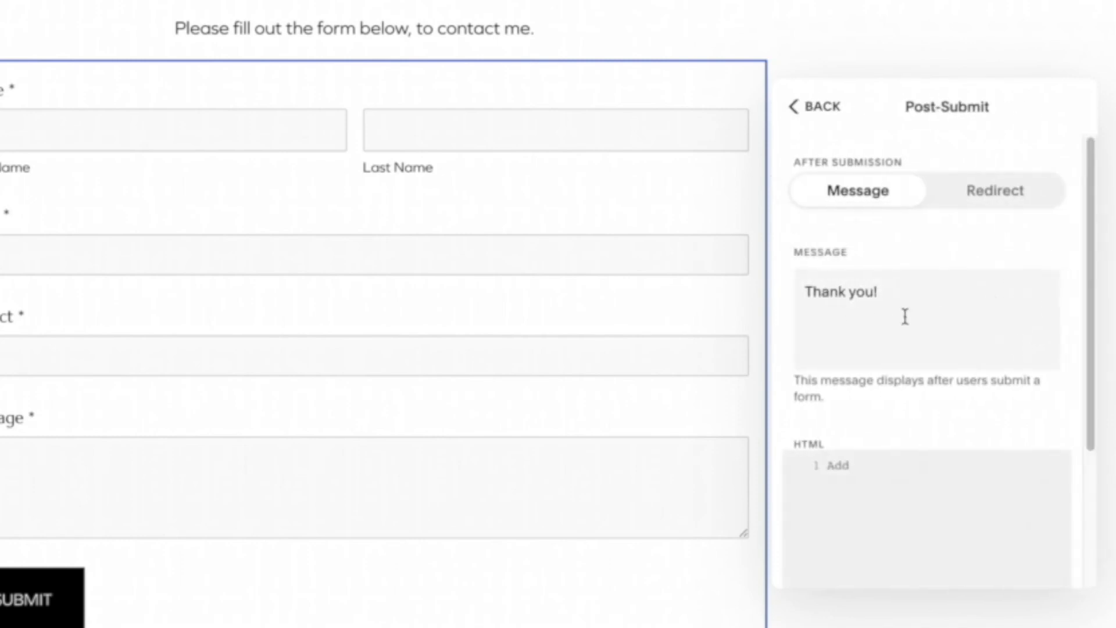
click(812, 113)
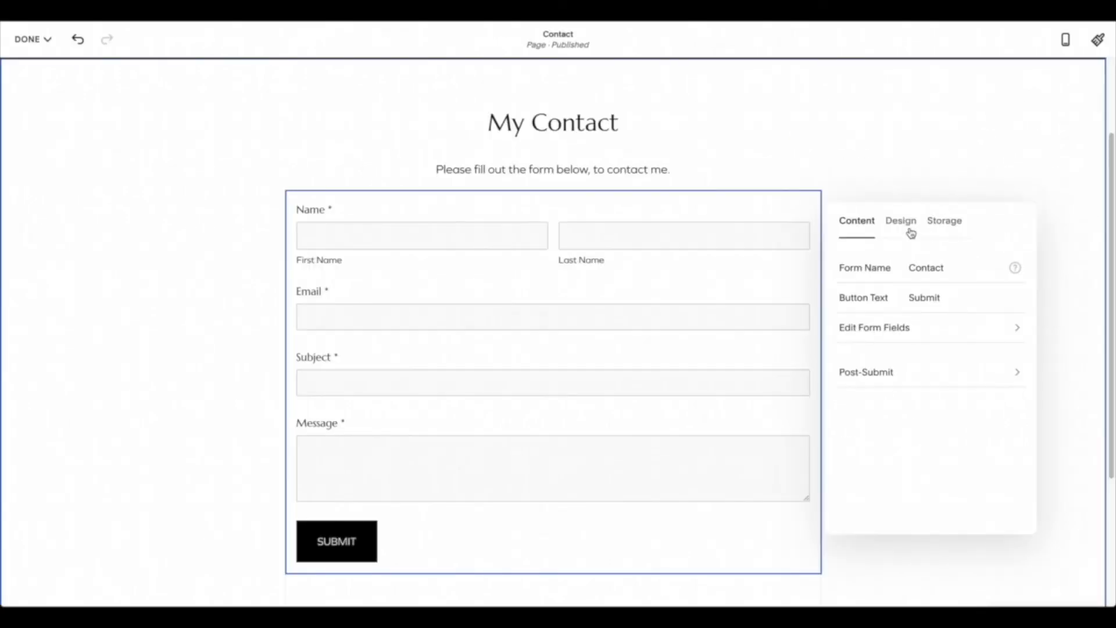
Align the form's submit button to the right and view the form's email storage setting.
click(910, 232)
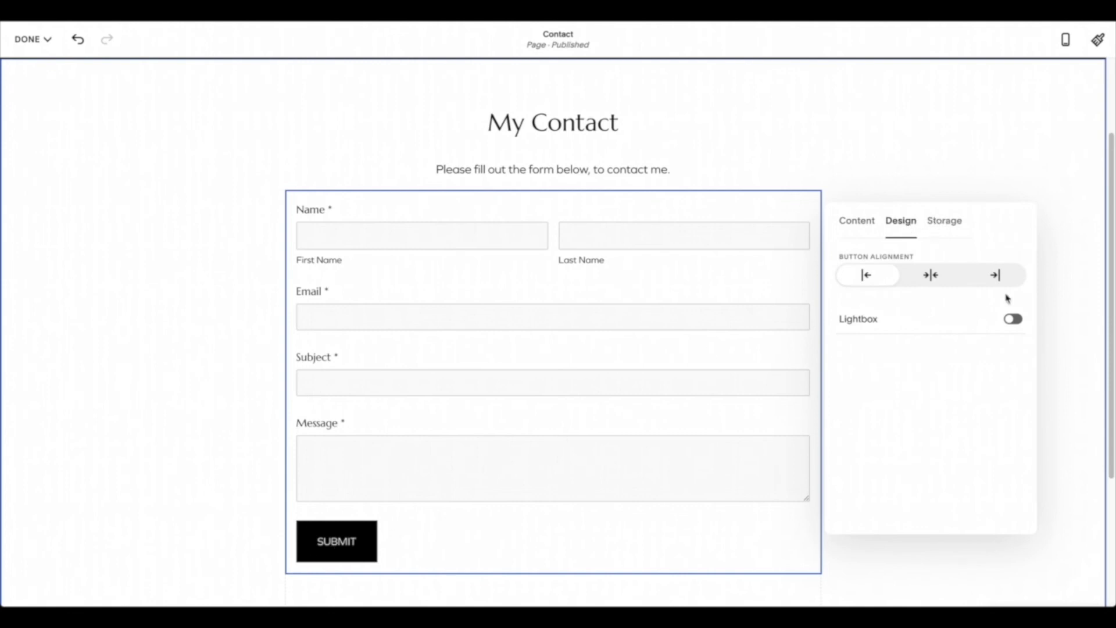
click(1004, 282)
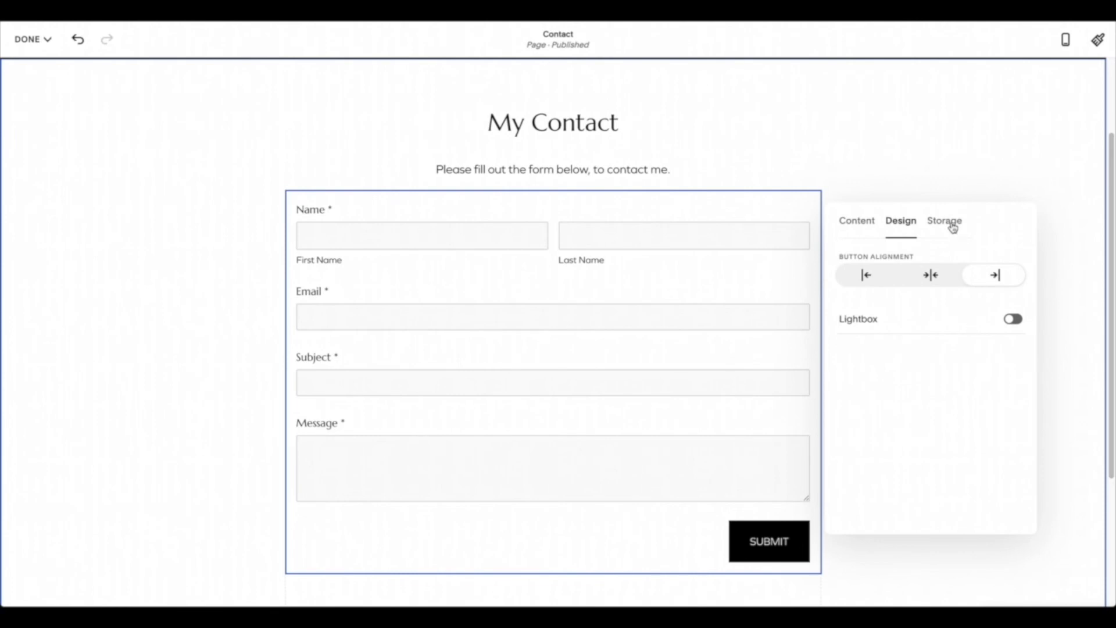
click(953, 228)
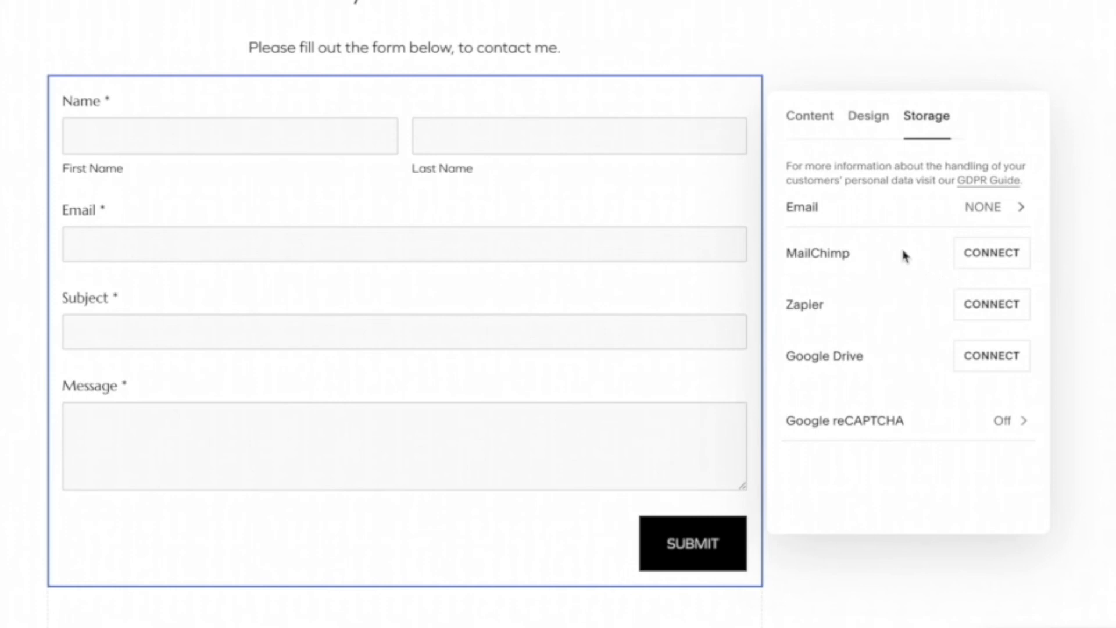
click(997, 214)
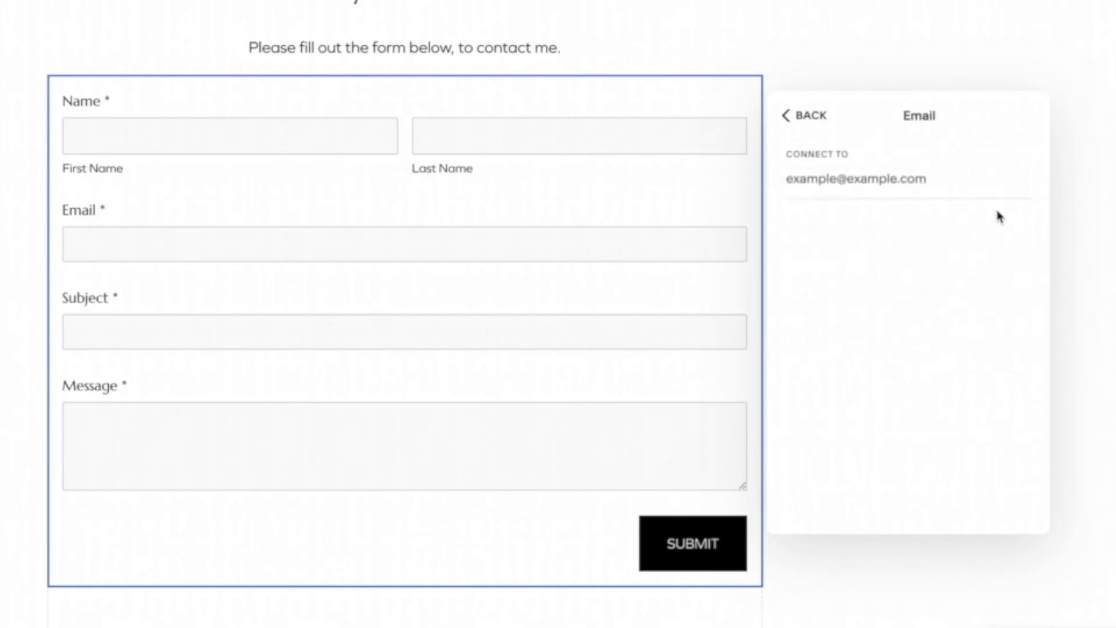
click(970, 181)
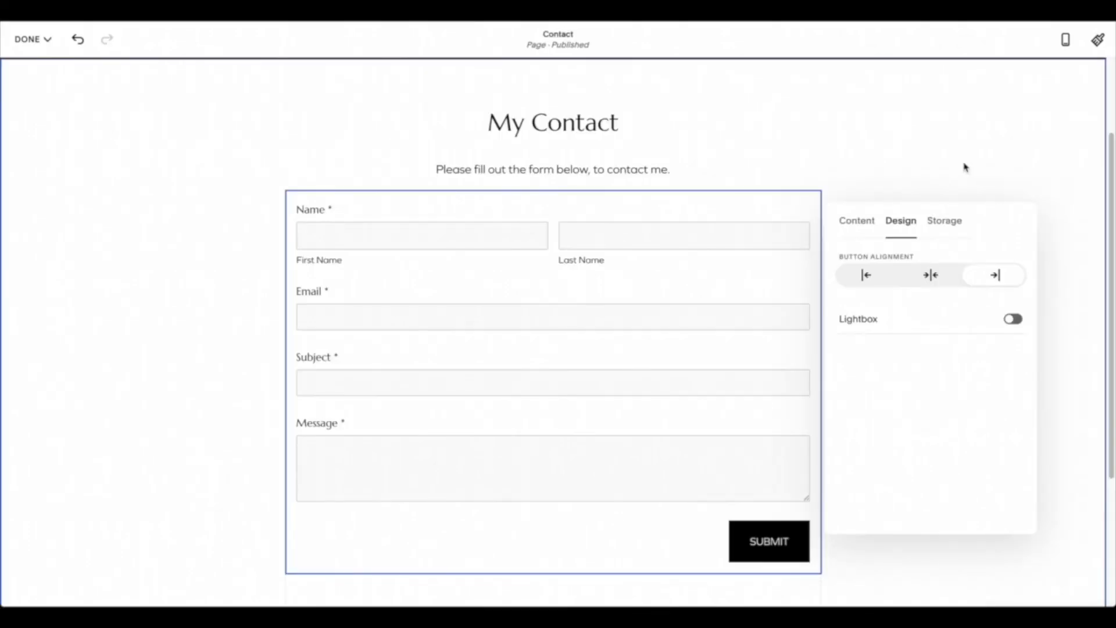
click(946, 128)
Remove the text block with the follow line and Instagram link below the contact form.
scroll(932, 309, down, 3)
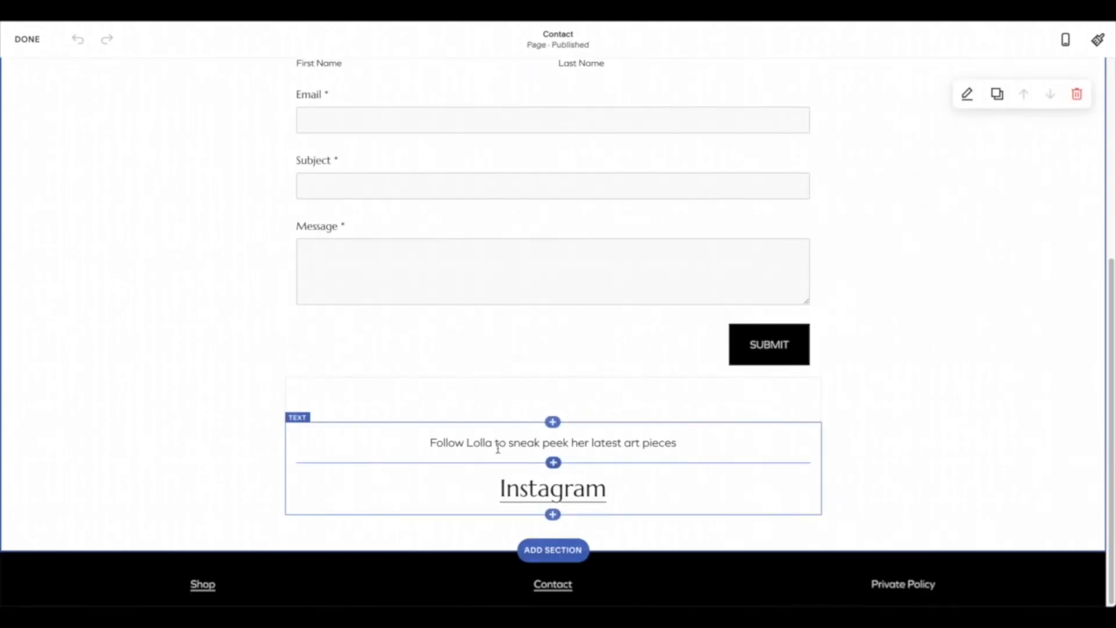
click(737, 449)
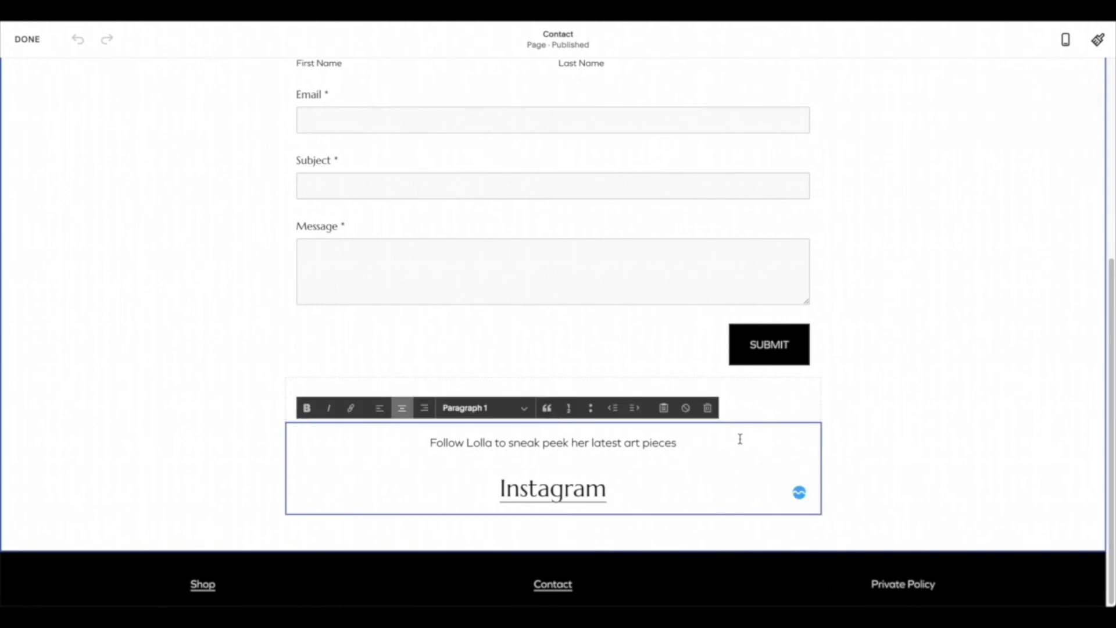
click(708, 409)
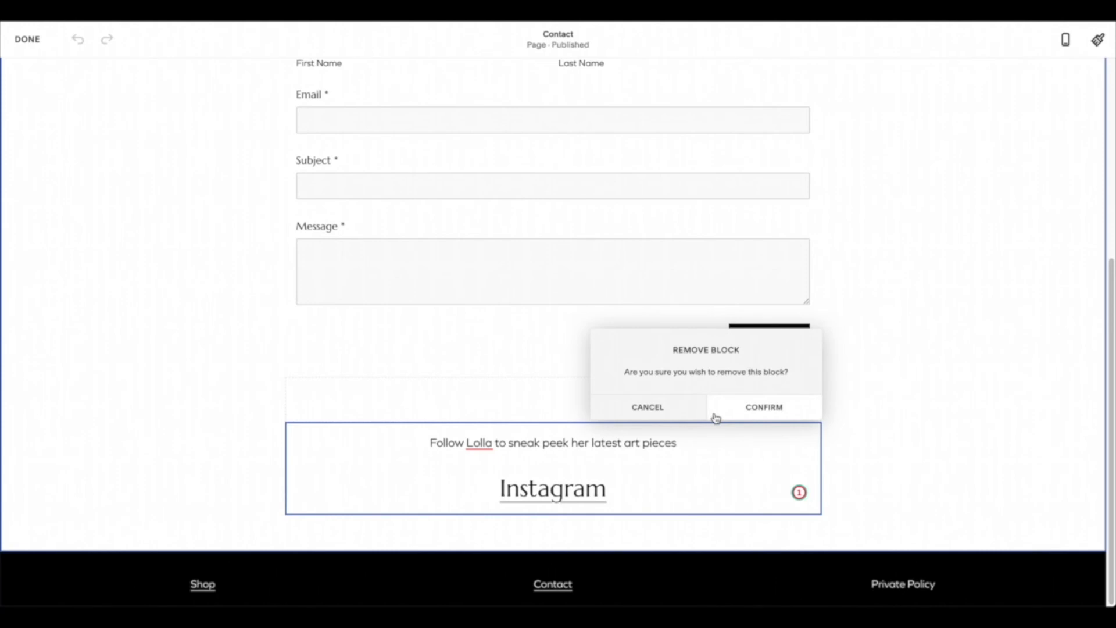
click(764, 408)
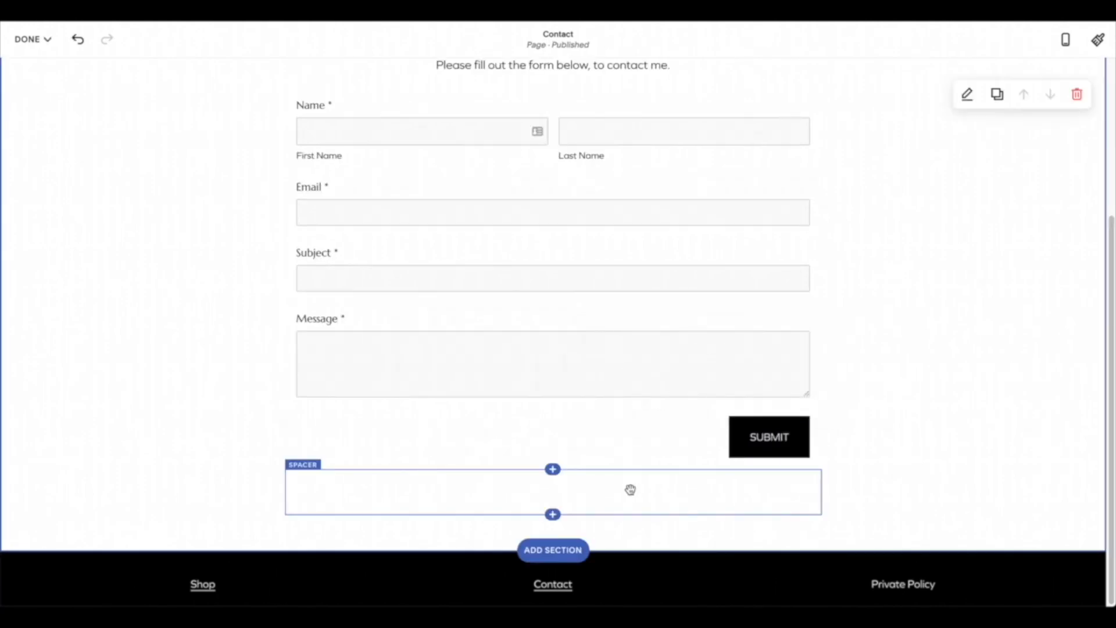
Save the changes to the Contact page and leave its editor.
click(588, 491)
double_click(982, 390)
click(986, 470)
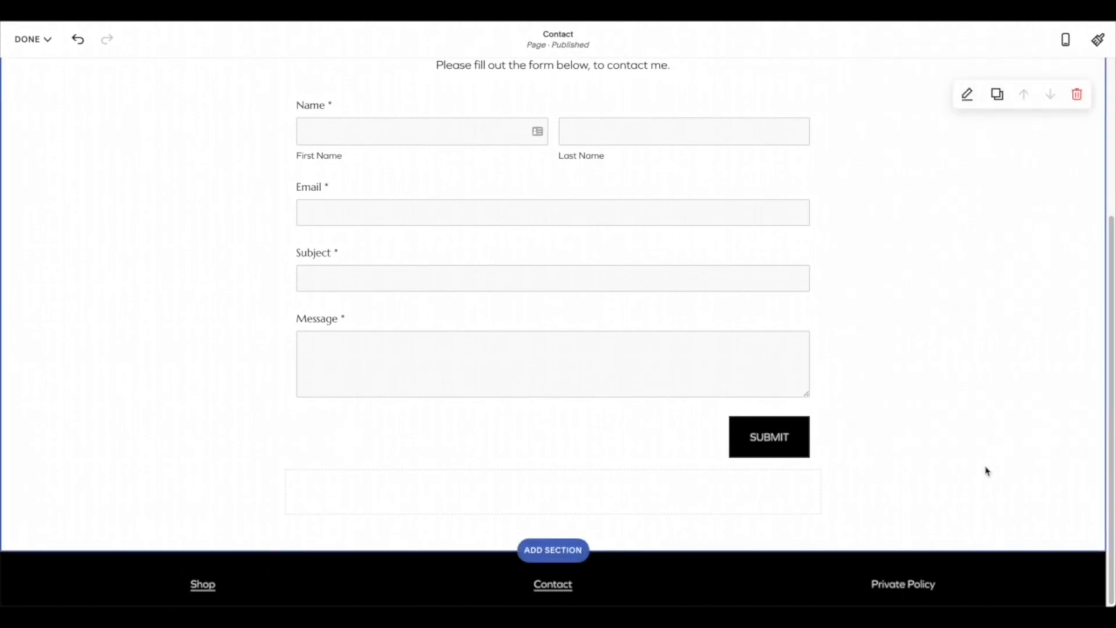
click(27, 39)
click(33, 66)
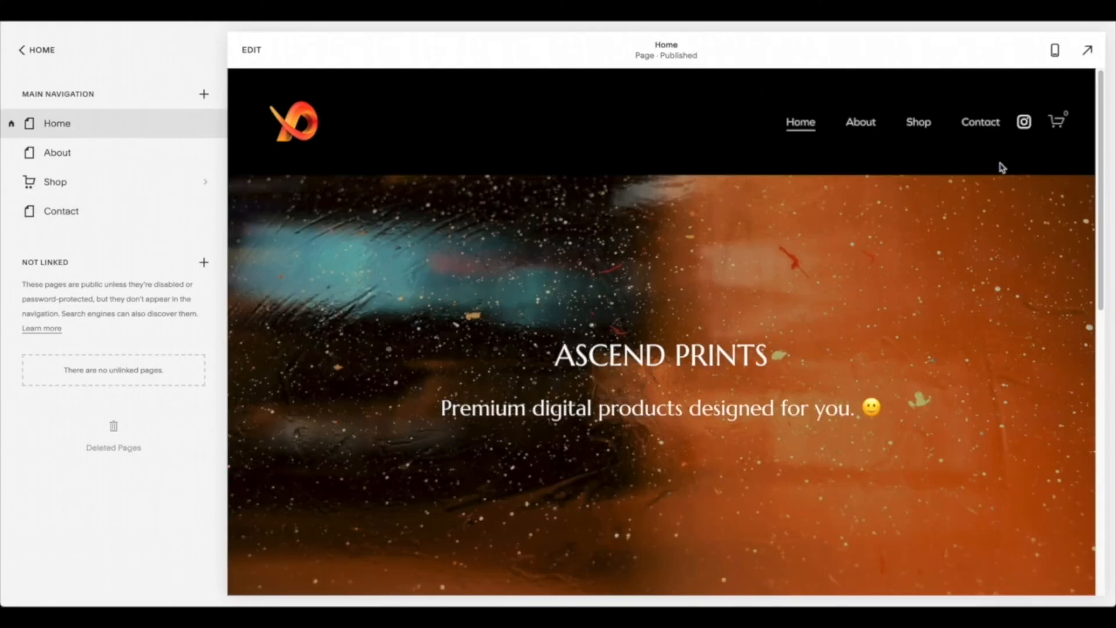
Replace the Instagram link in the site's social links with the Ascend Prints Facebook page link.
click(1027, 128)
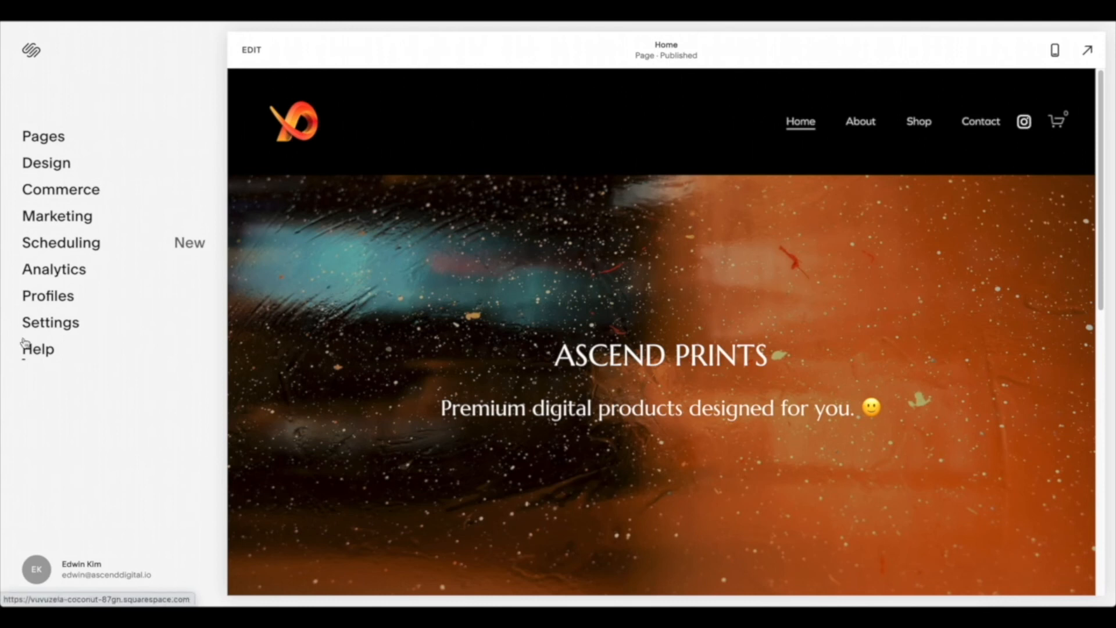
click(74, 323)
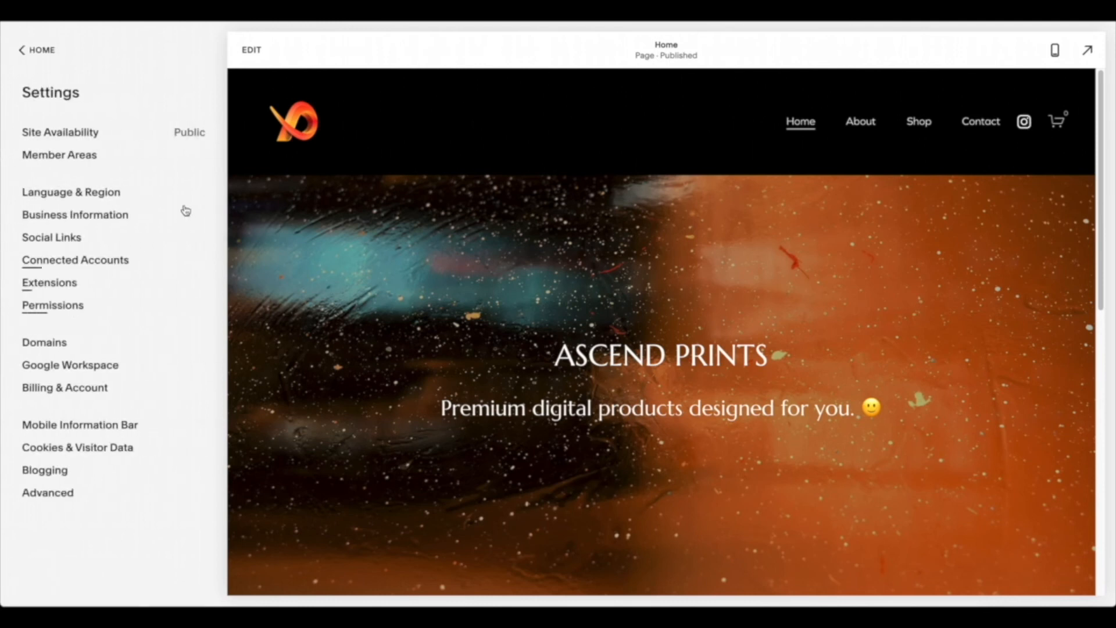
click(76, 244)
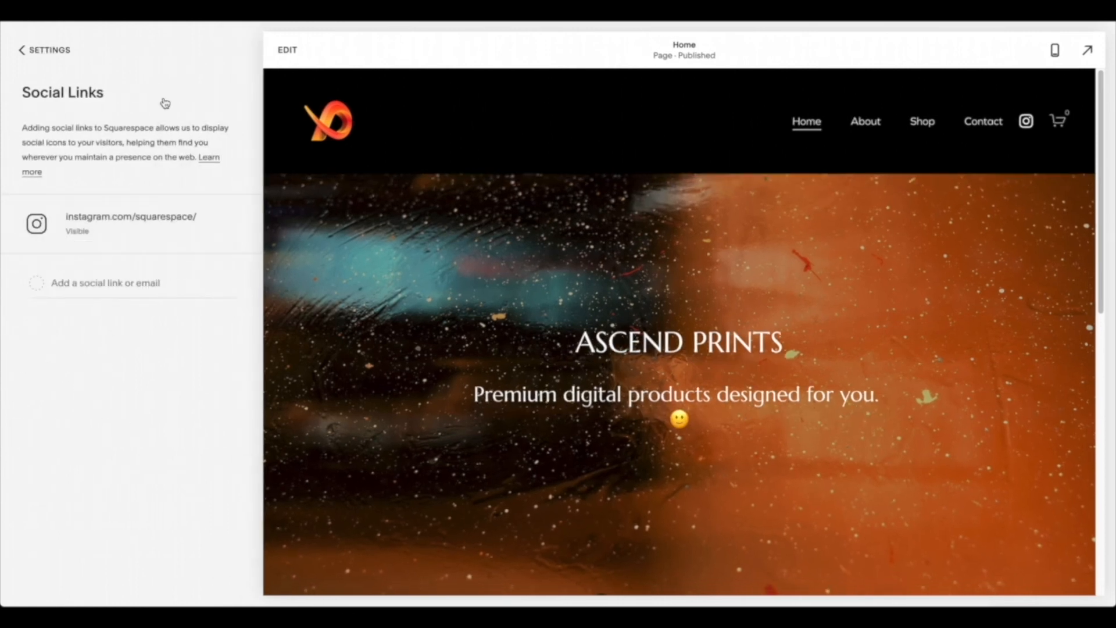
click(145, 230)
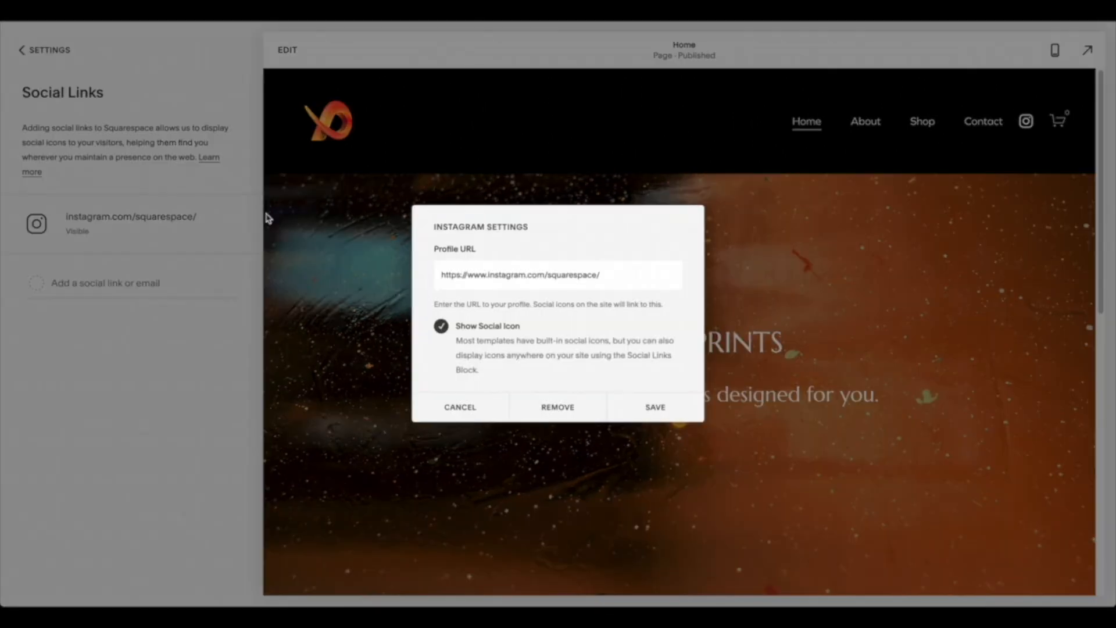
click(557, 419)
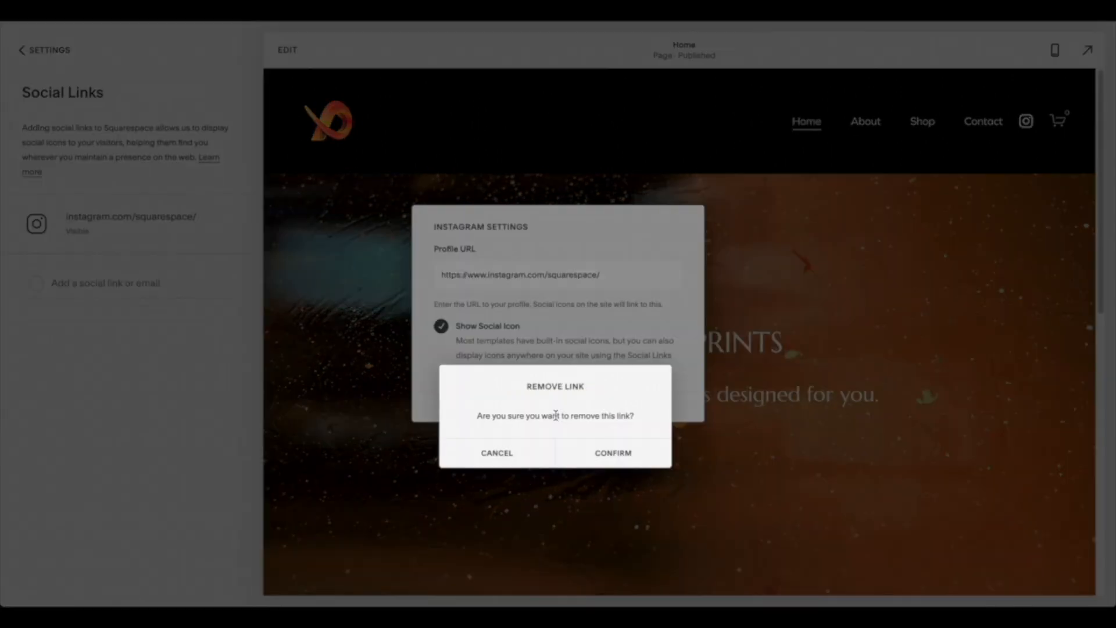
click(614, 458)
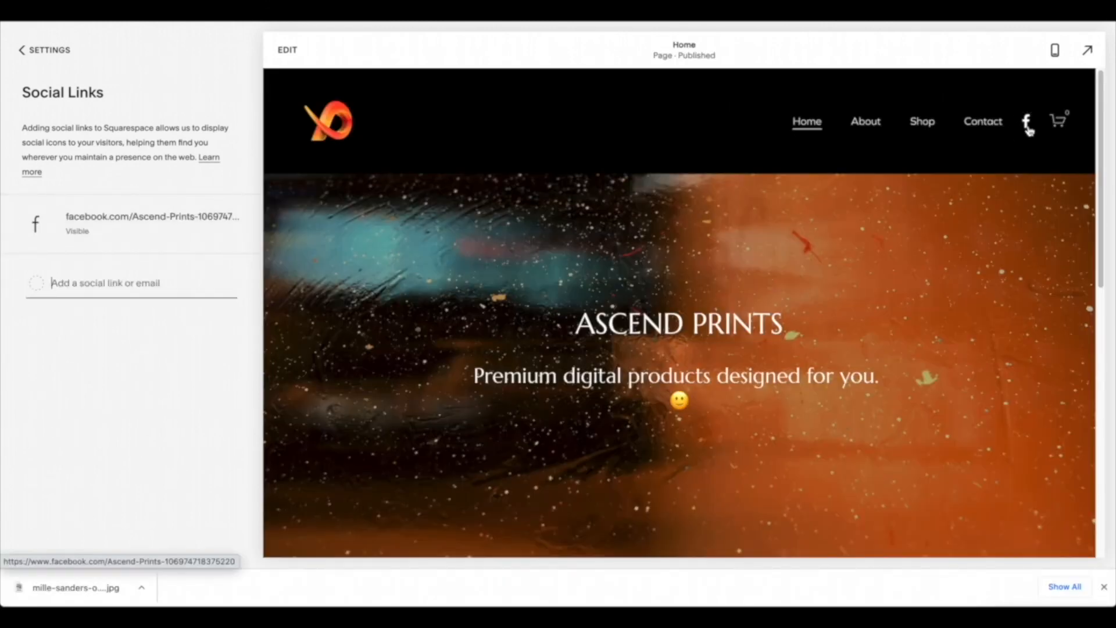
click(134, 280)
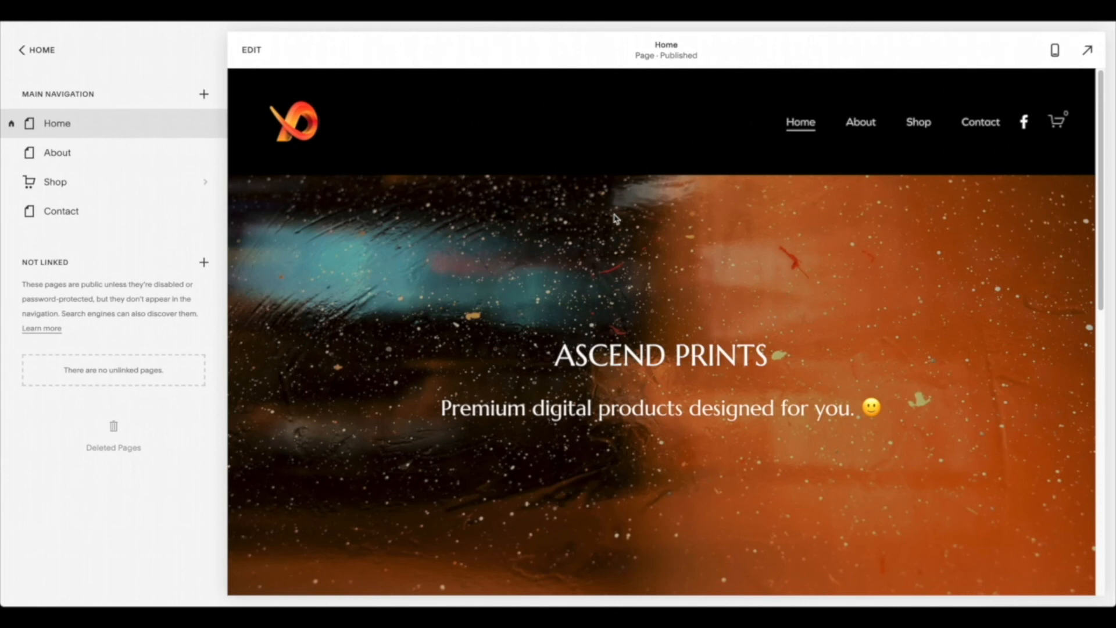
Replace the site footer's Shop, Contact and Private Policy texts with a centered text block reading "© 2021 ASCEND PRINTS".
scroll(612, 209, down, 10)
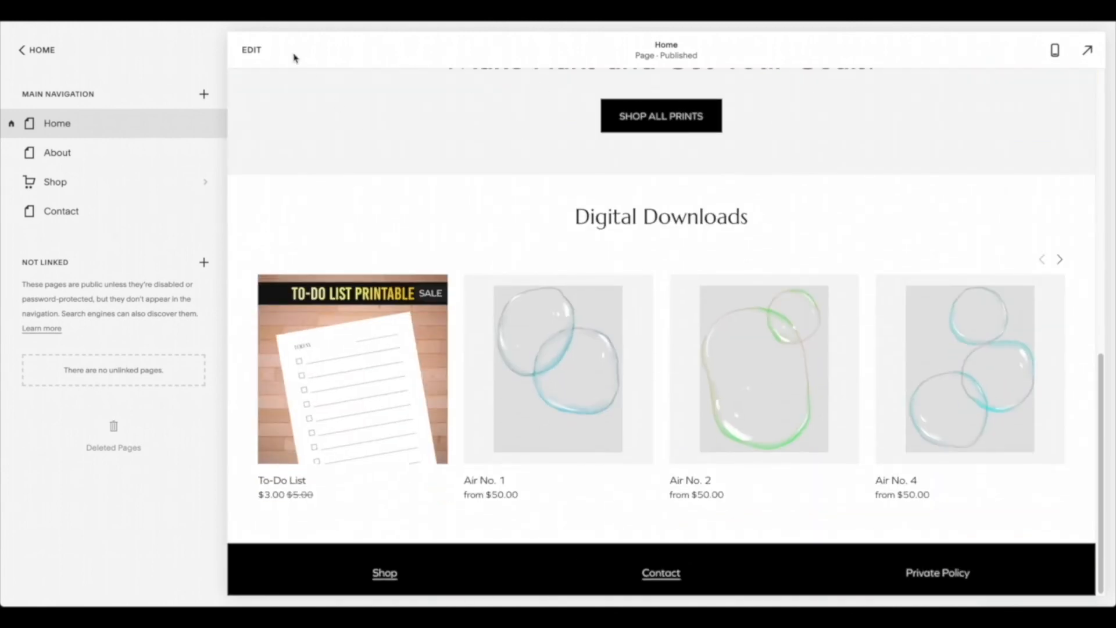
click(251, 51)
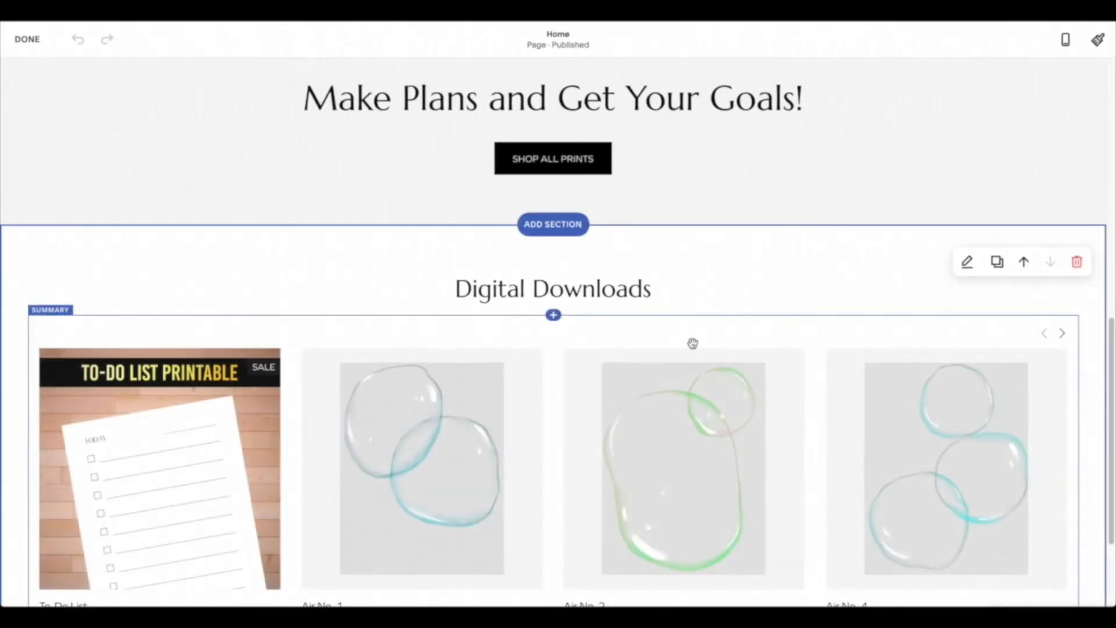
scroll(688, 343, down, 3)
mouse_move(579, 577)
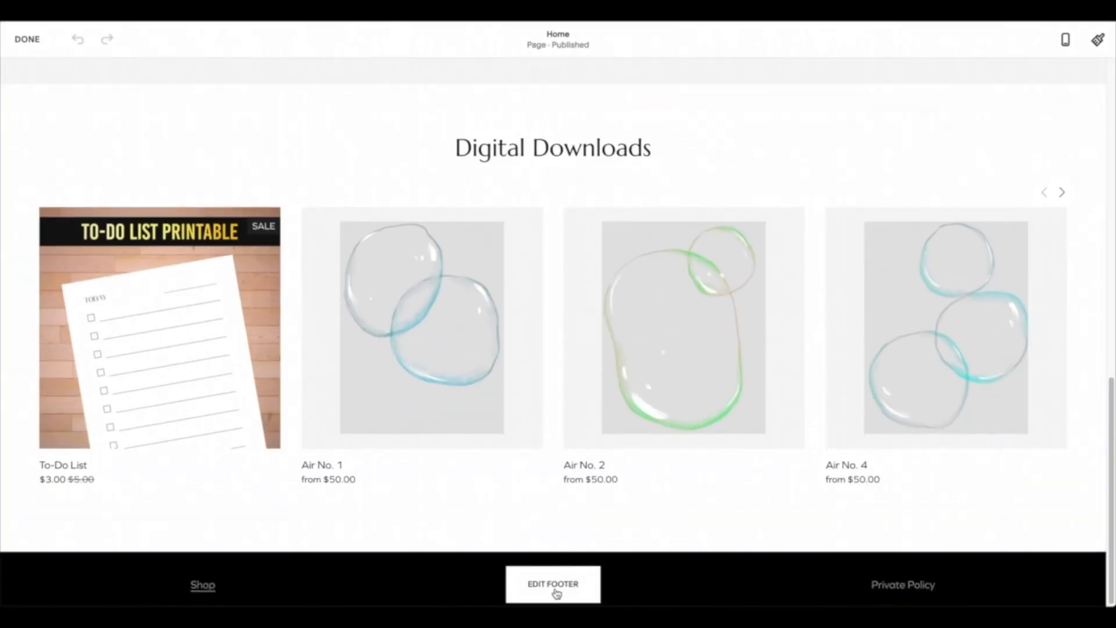
click(556, 593)
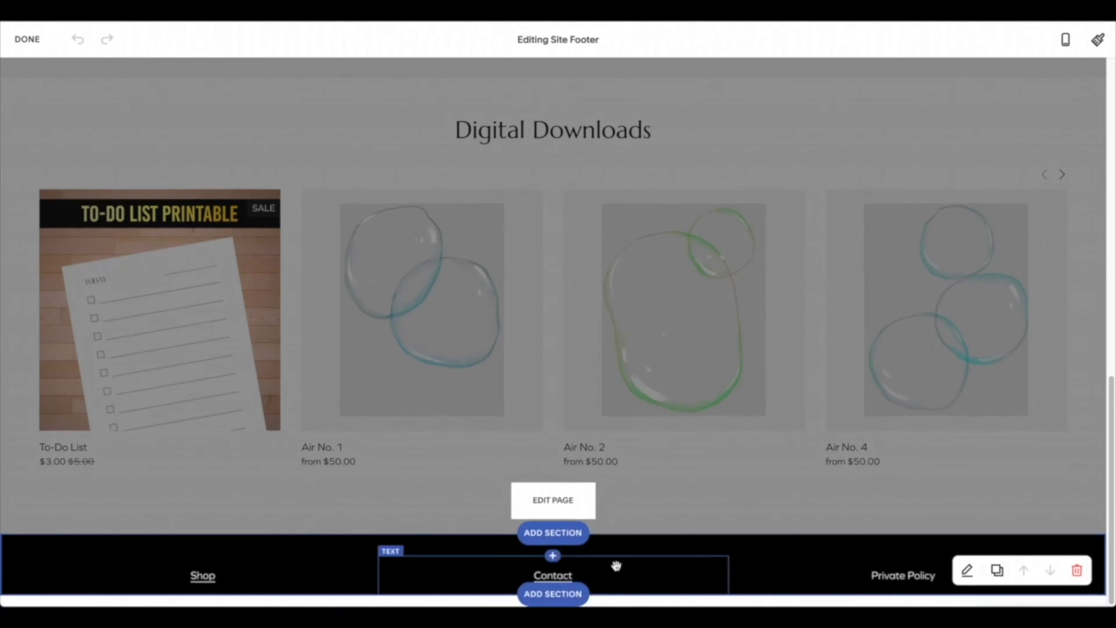
click(552, 556)
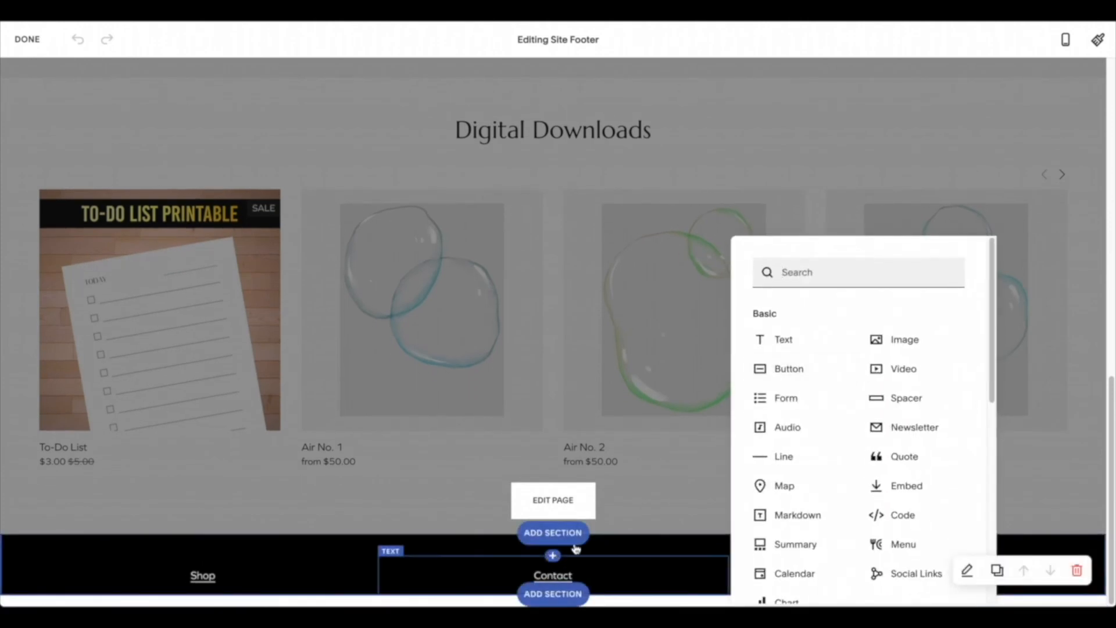
click(764, 346)
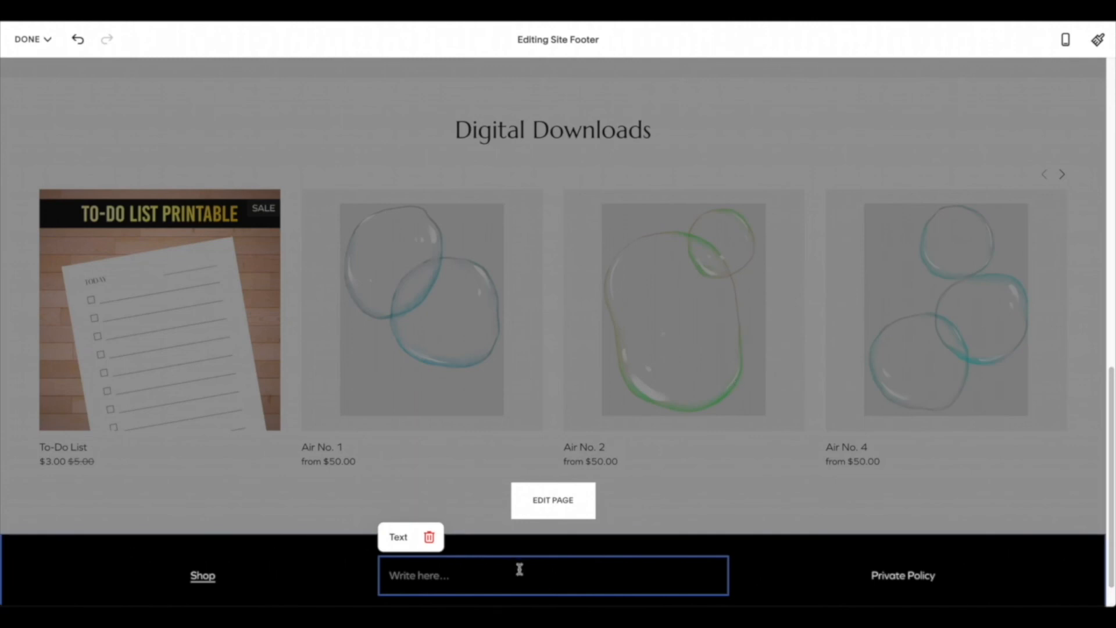
text(© 2021 ASCEND PRINTS)
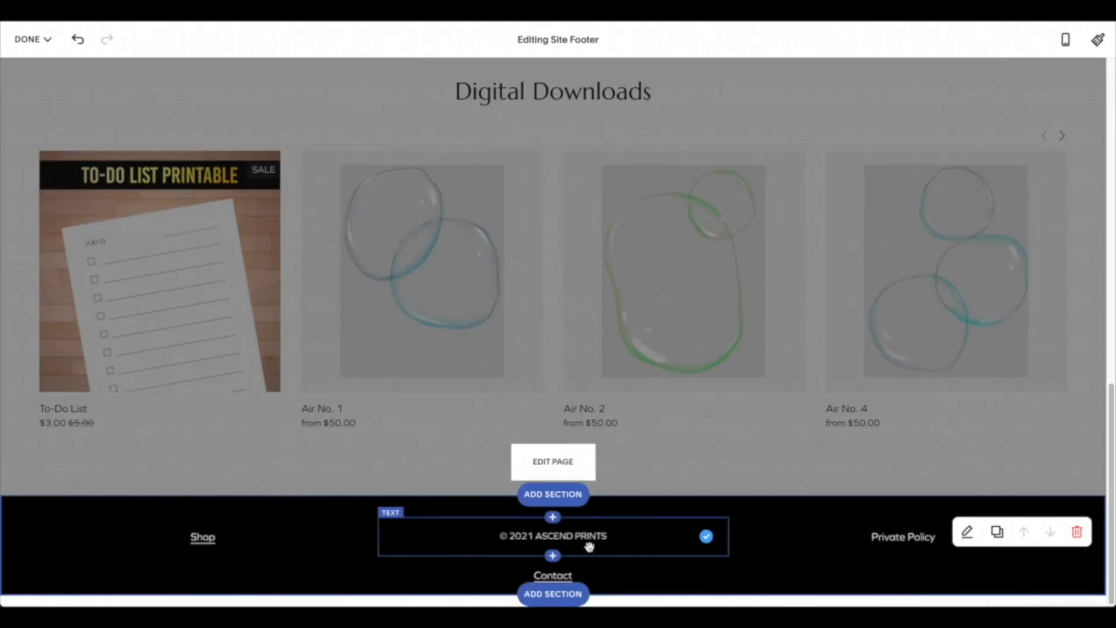
click(511, 541)
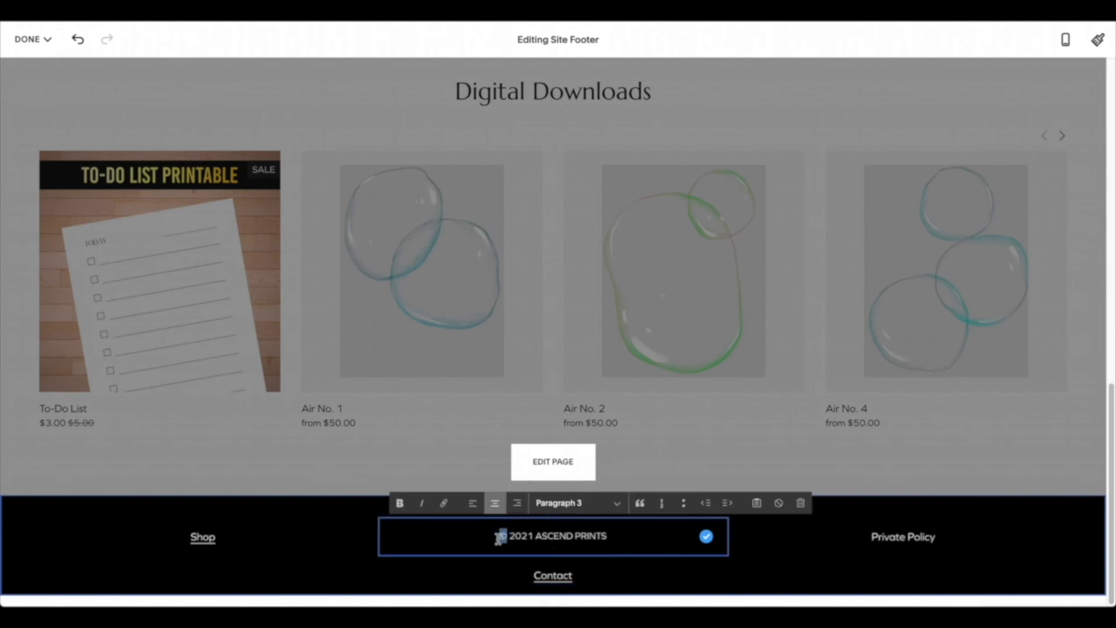
click(706, 536)
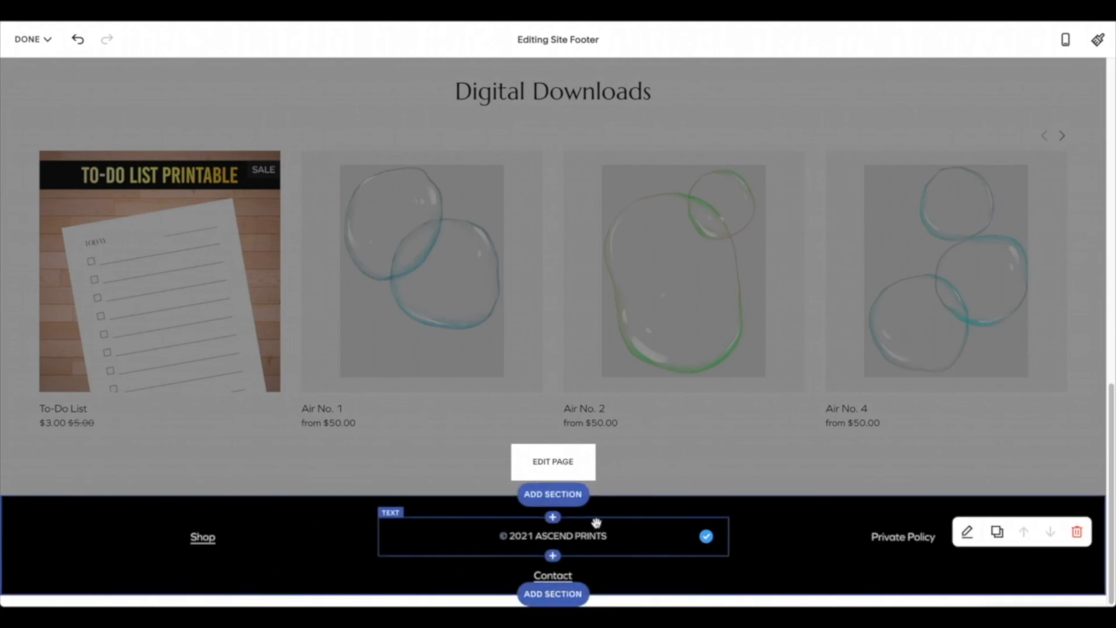
drag(596, 521, 548, 528)
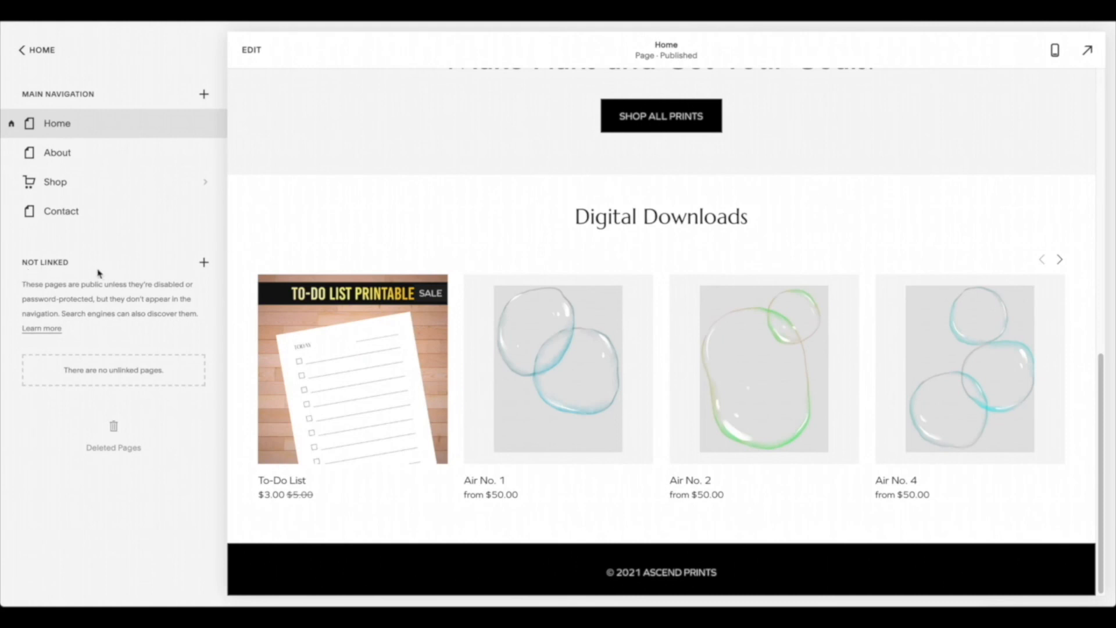
Create a blank page named "Privacy Policy" among the not linked pages.
click(204, 262)
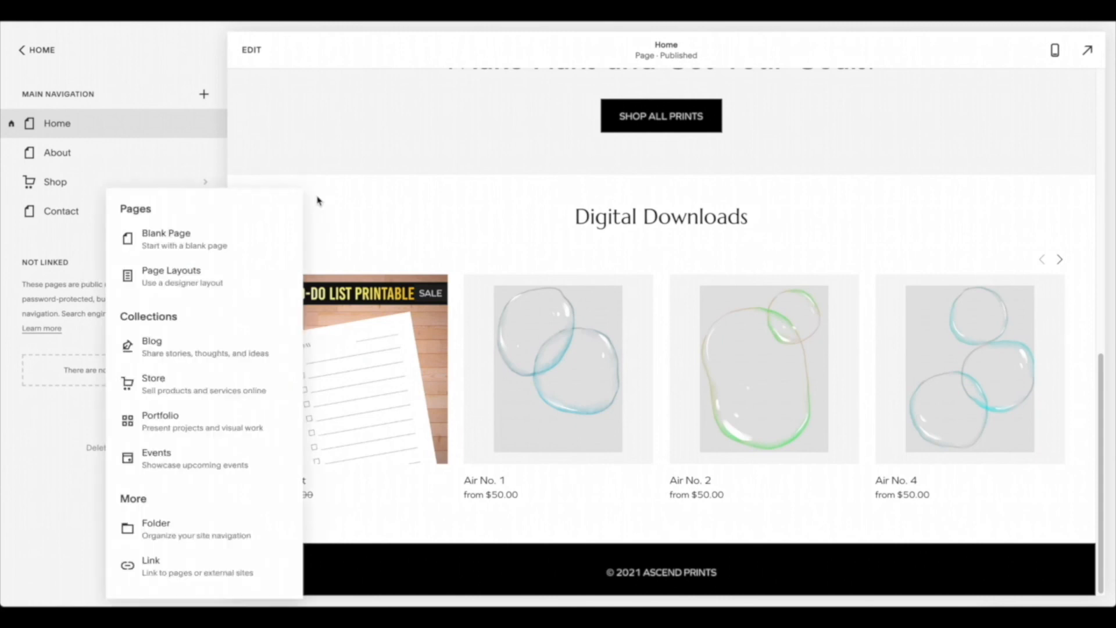
click(167, 238)
text(Privacy Policy)
key(Return)
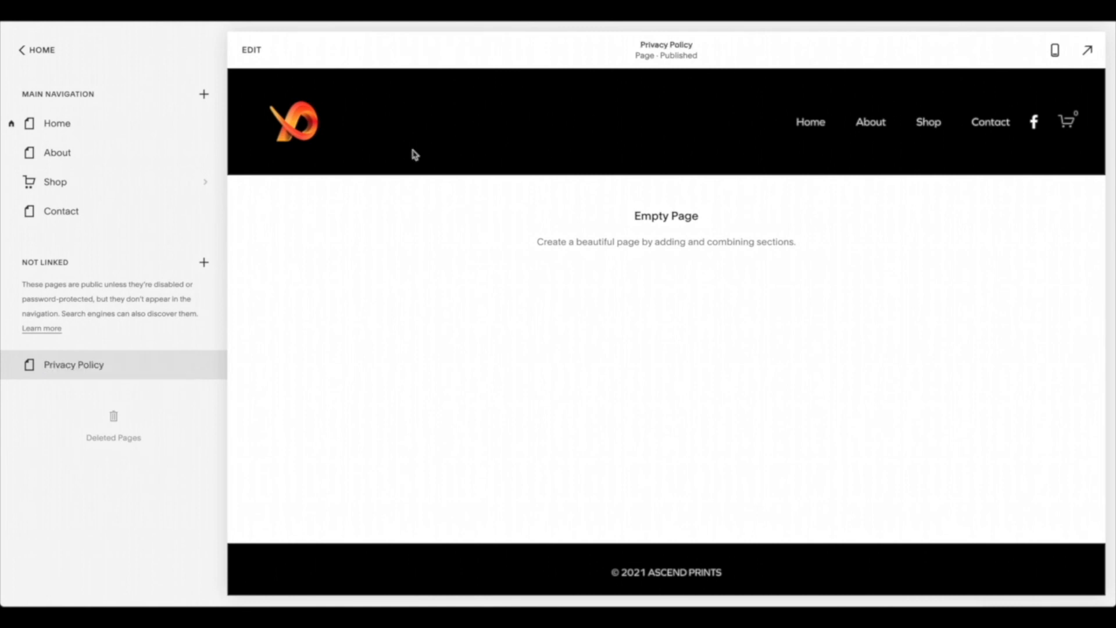
Edit the Privacy Policy page and add a blank section to it.
click(251, 50)
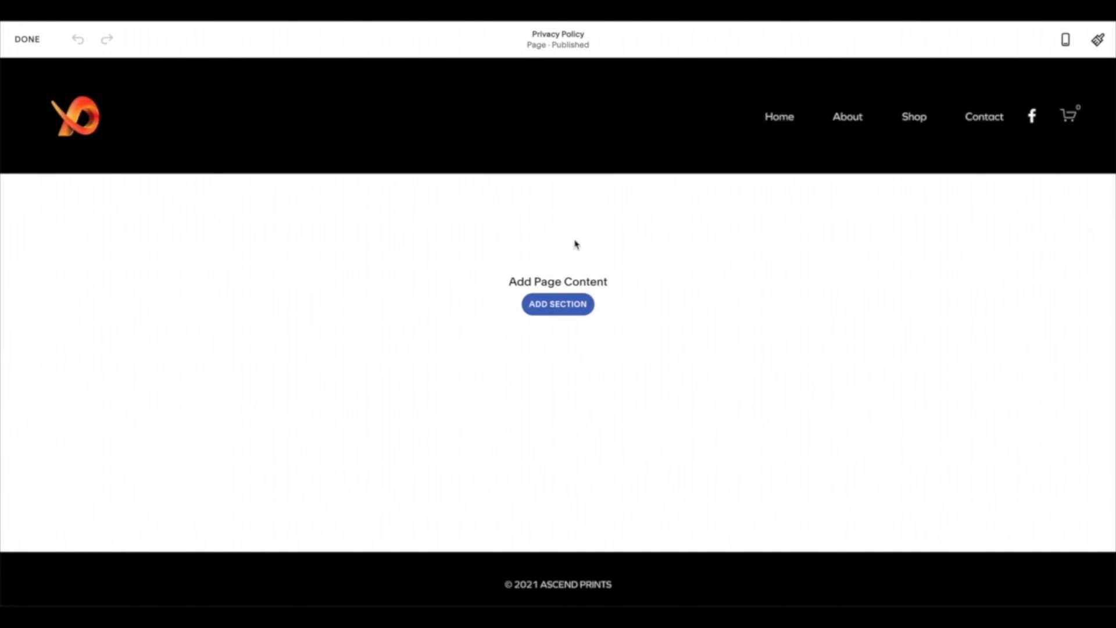
click(568, 312)
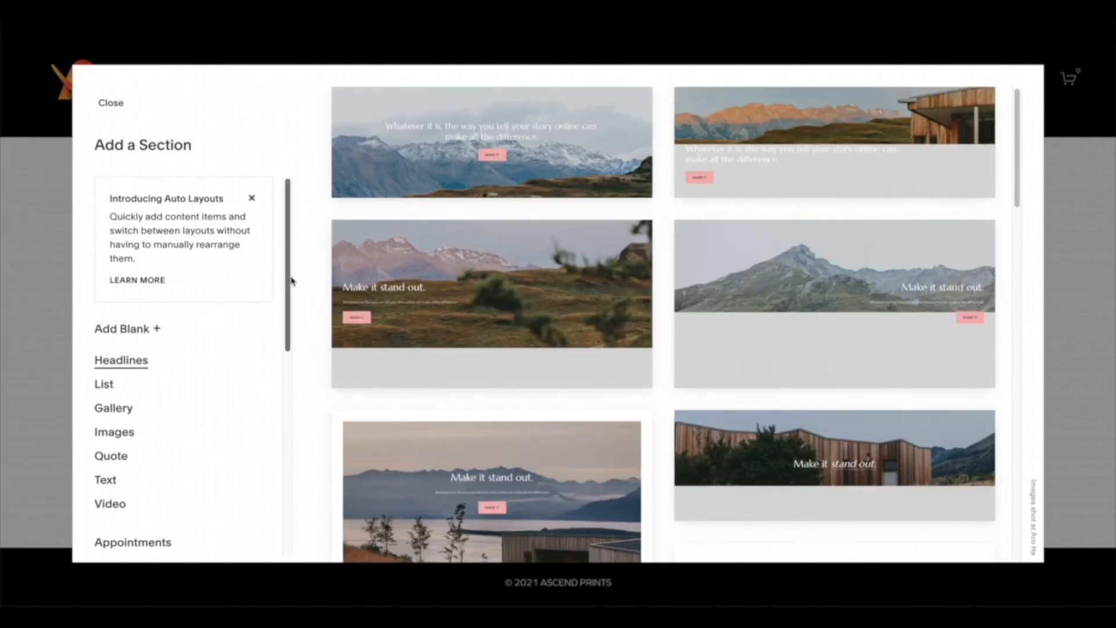
scroll(288, 281, down, 1)
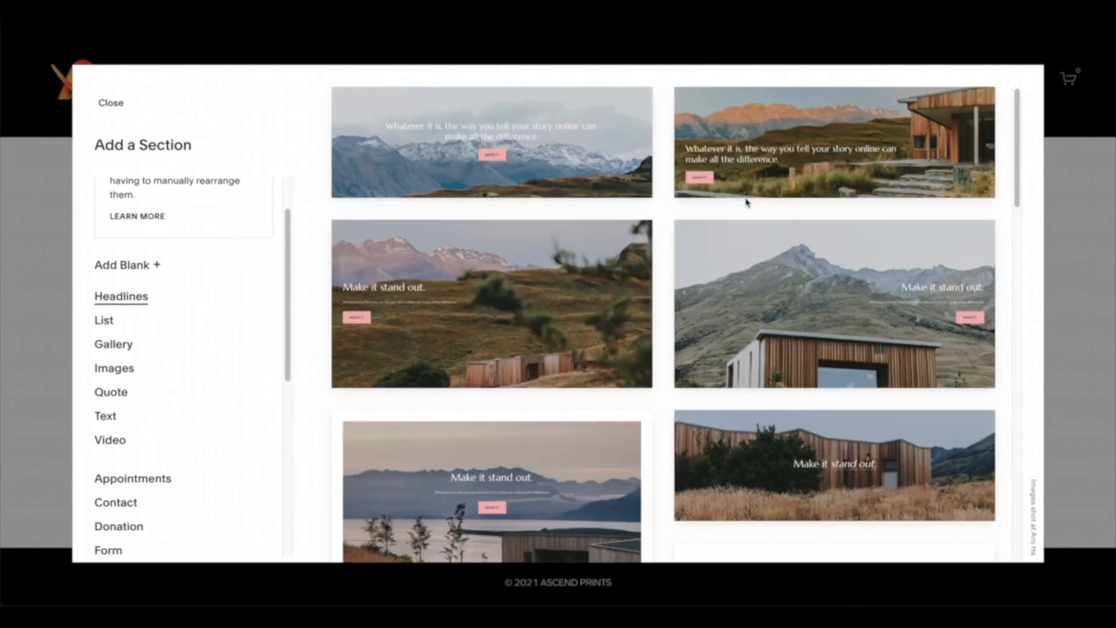
click(120, 266)
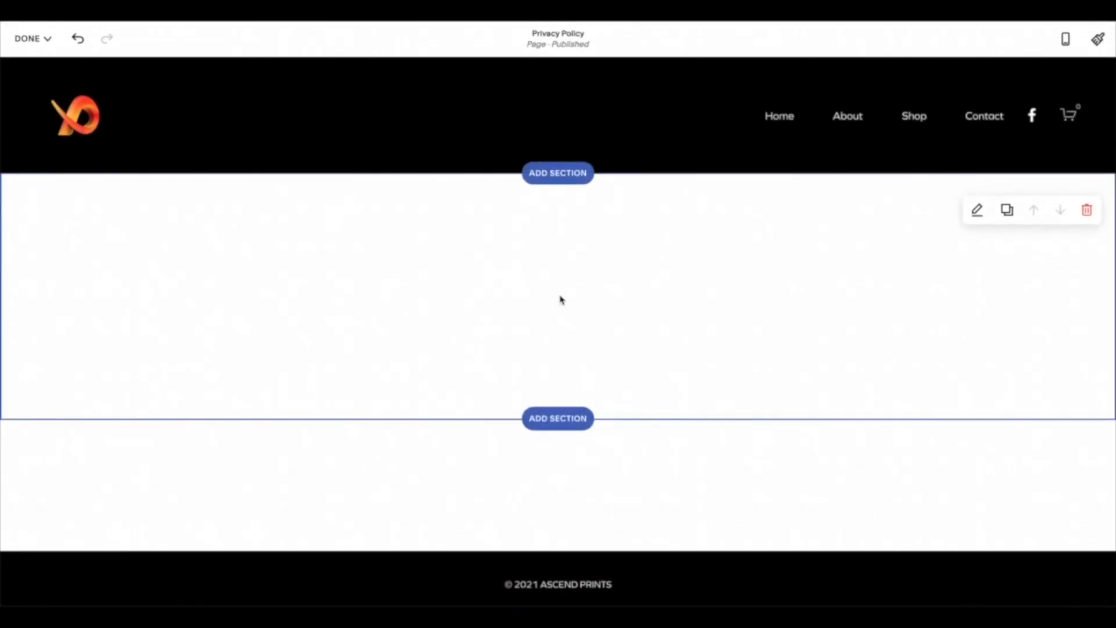
Enter the title "Privacy Policy" in the blank section, formatted as Heading 3 and left-aligned.
click(321, 301)
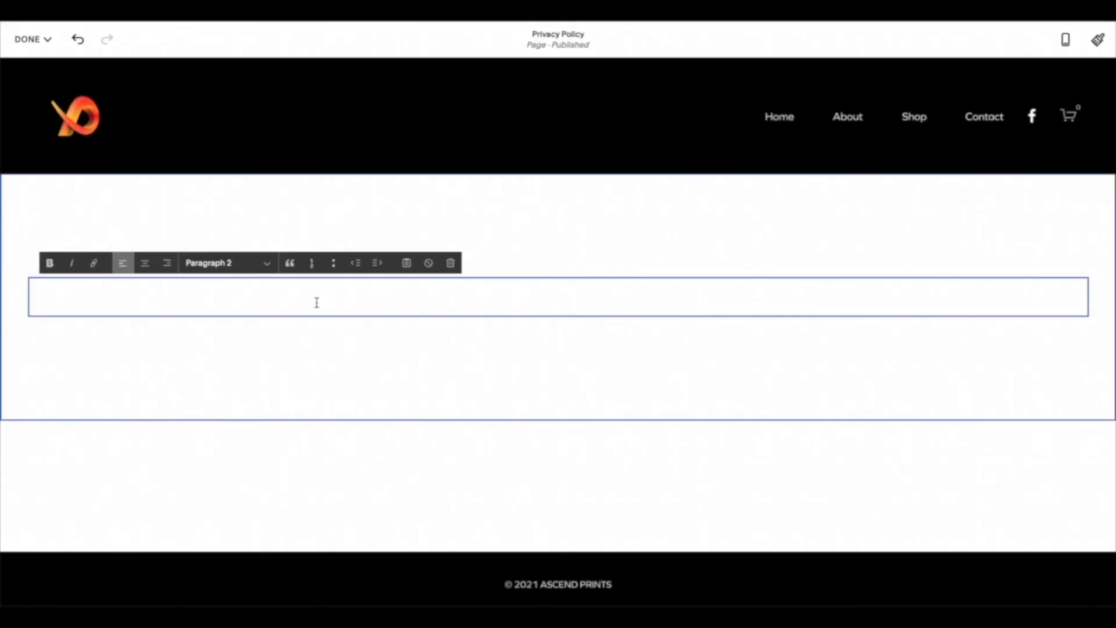
text(Privacy Policy)
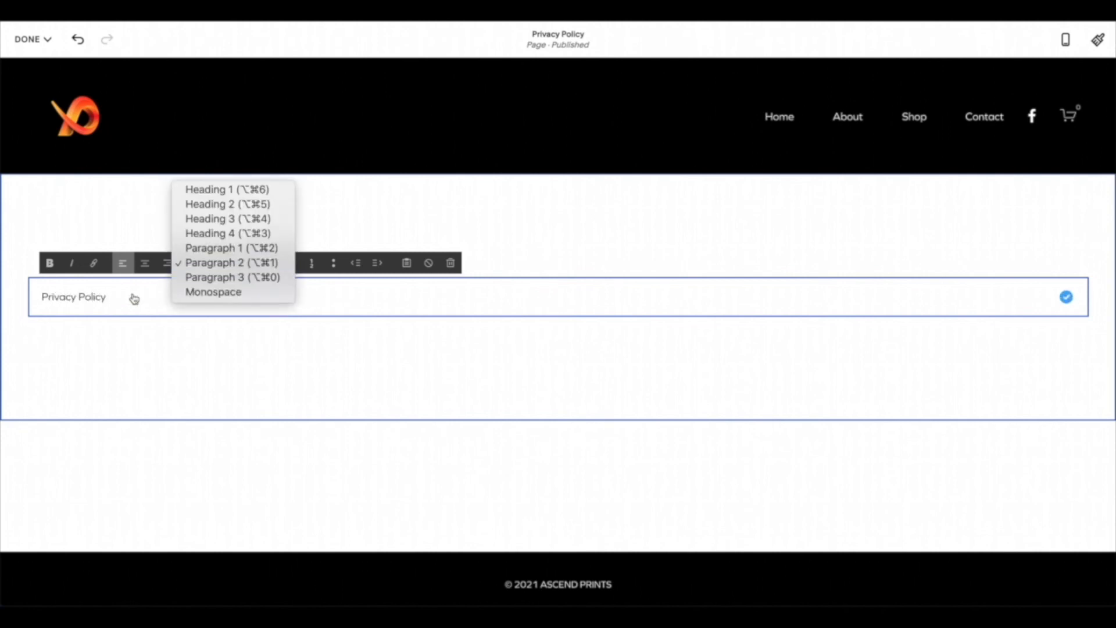
click(144, 265)
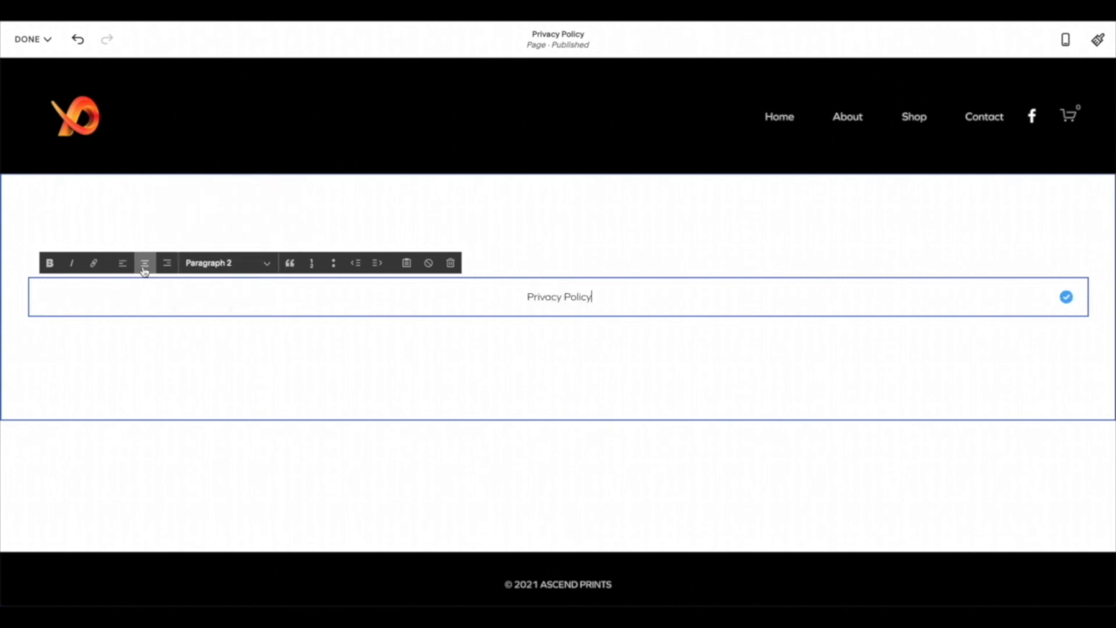
click(195, 267)
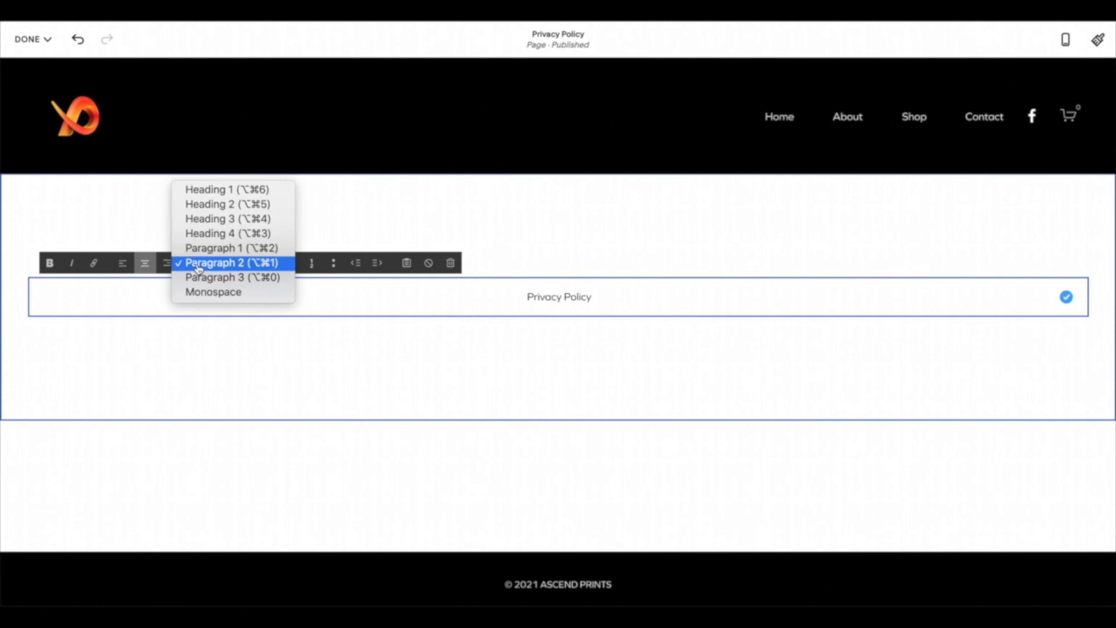
click(260, 221)
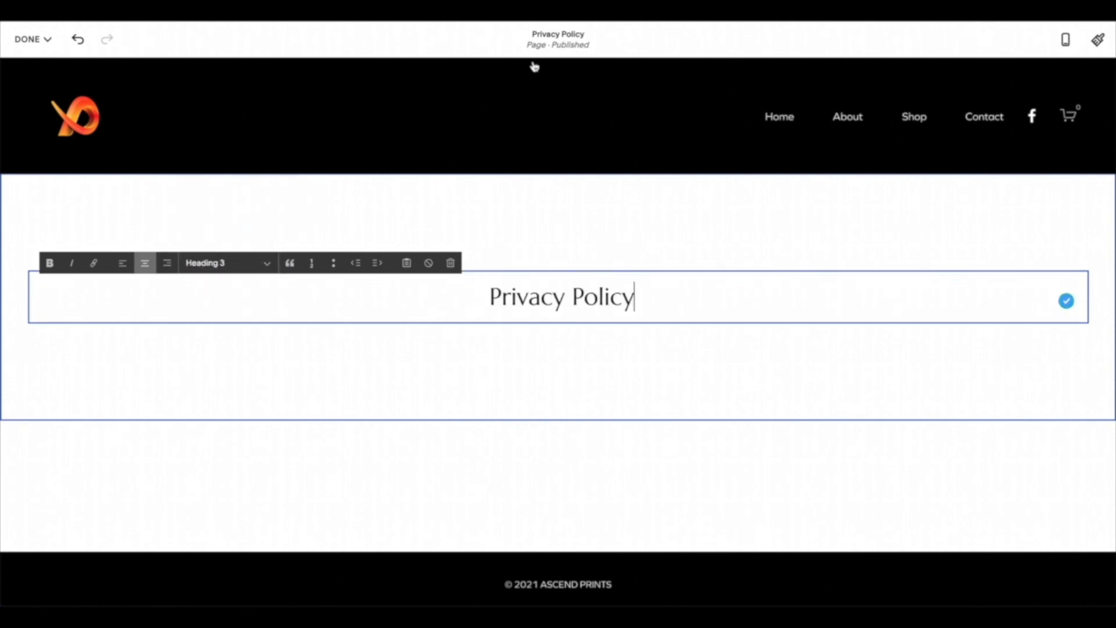
click(124, 265)
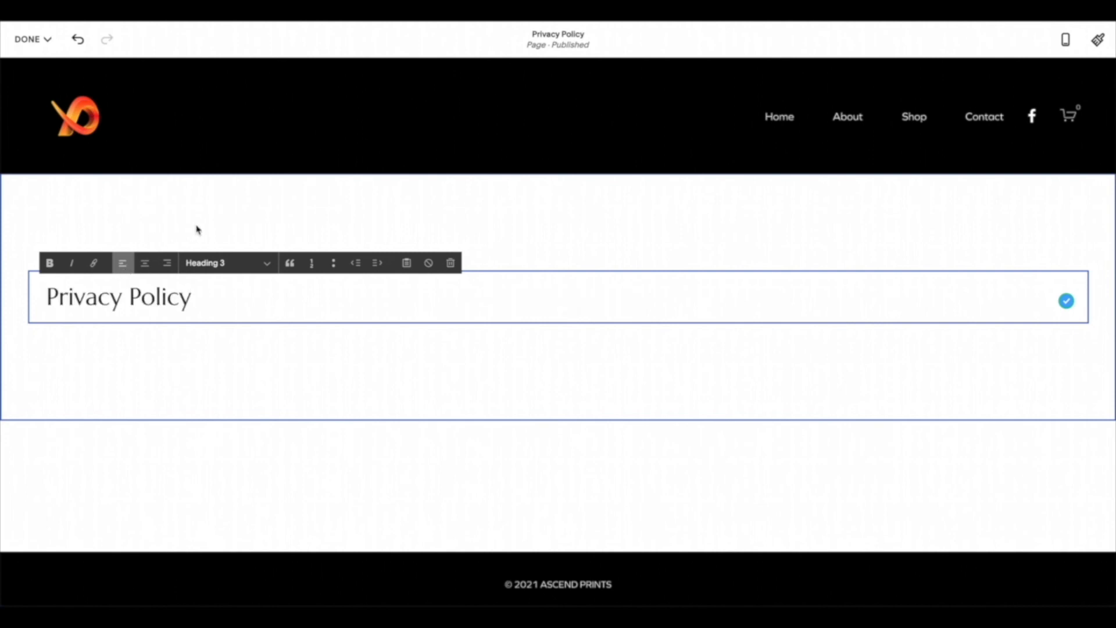
click(325, 217)
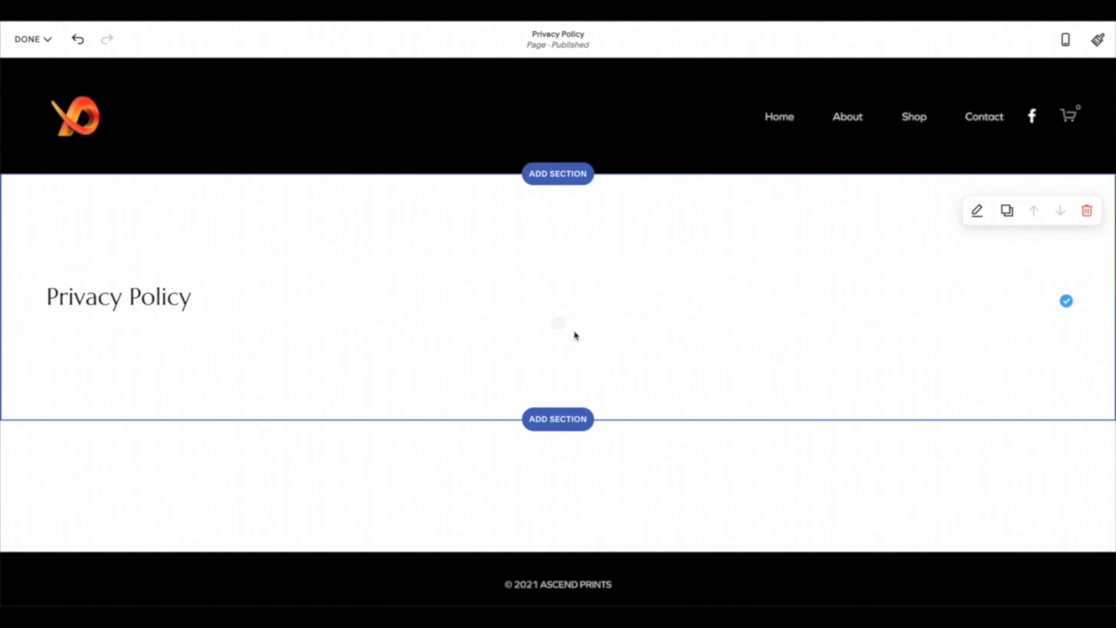
Add a text block below the Privacy Policy heading and paste the prepared privacy policy text into it.
click(558, 322)
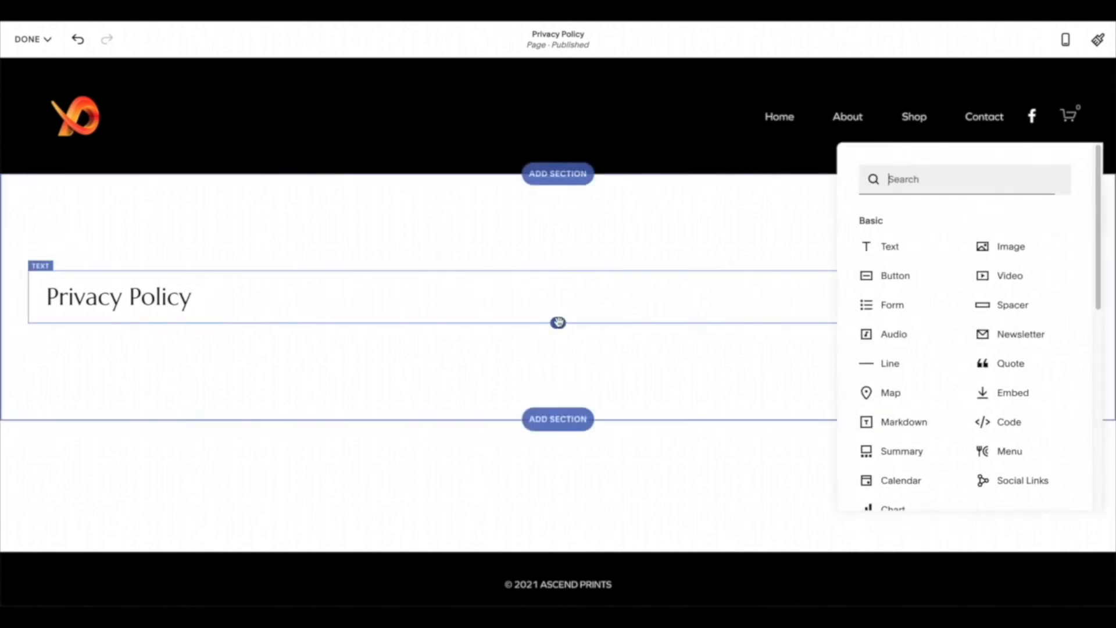
click(900, 249)
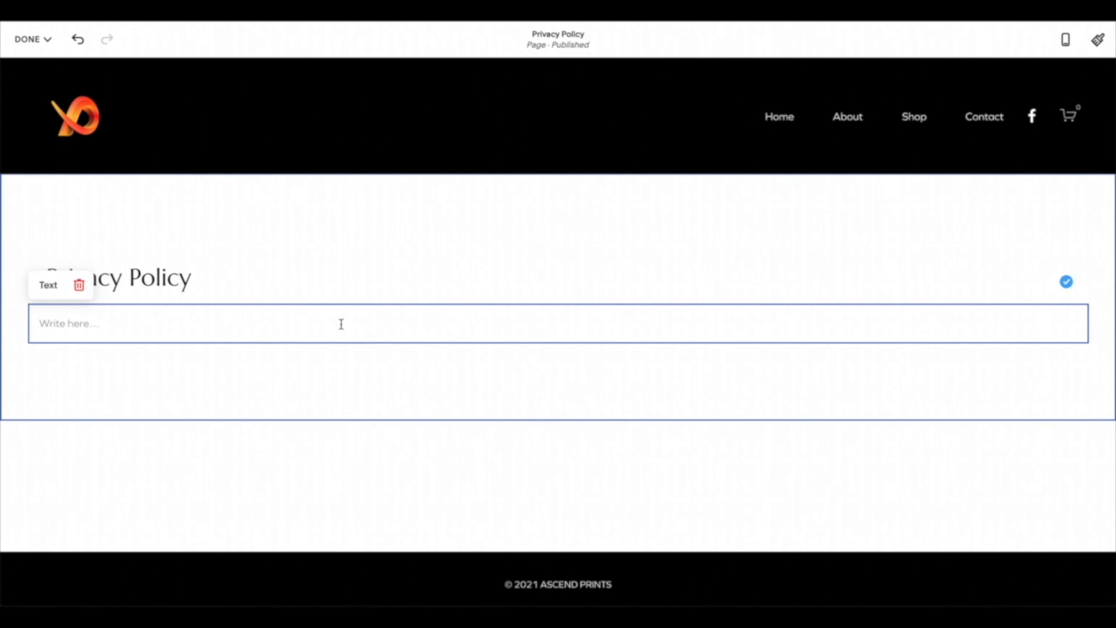
key(ctrl+v)
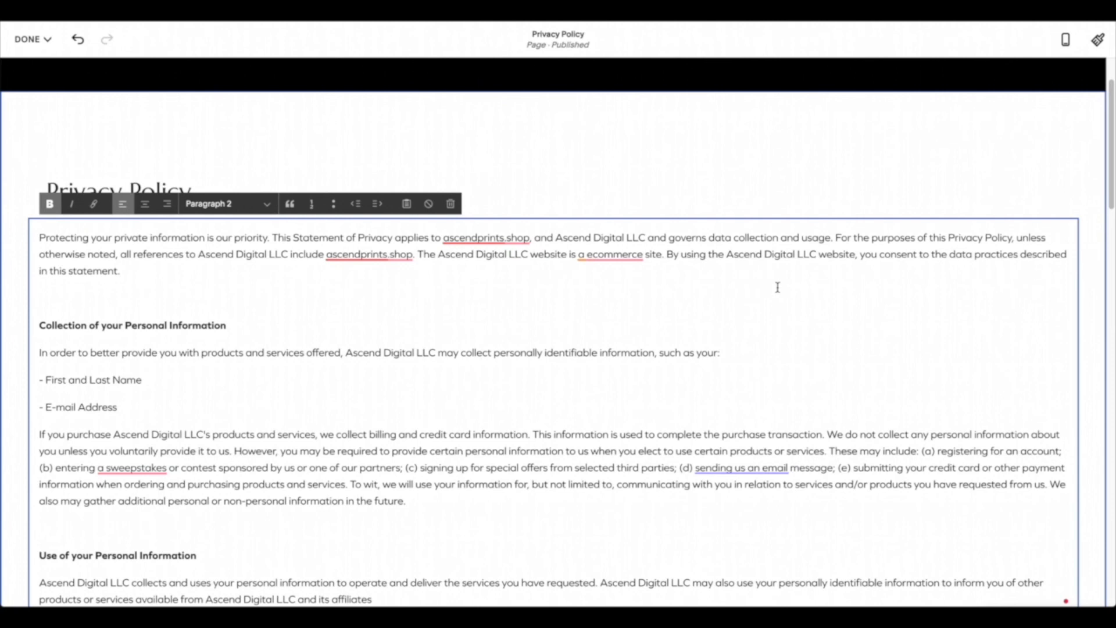
Review the pasted privacy policy text from its opening statement to the effective date at the end.
scroll(744, 287, down, 7)
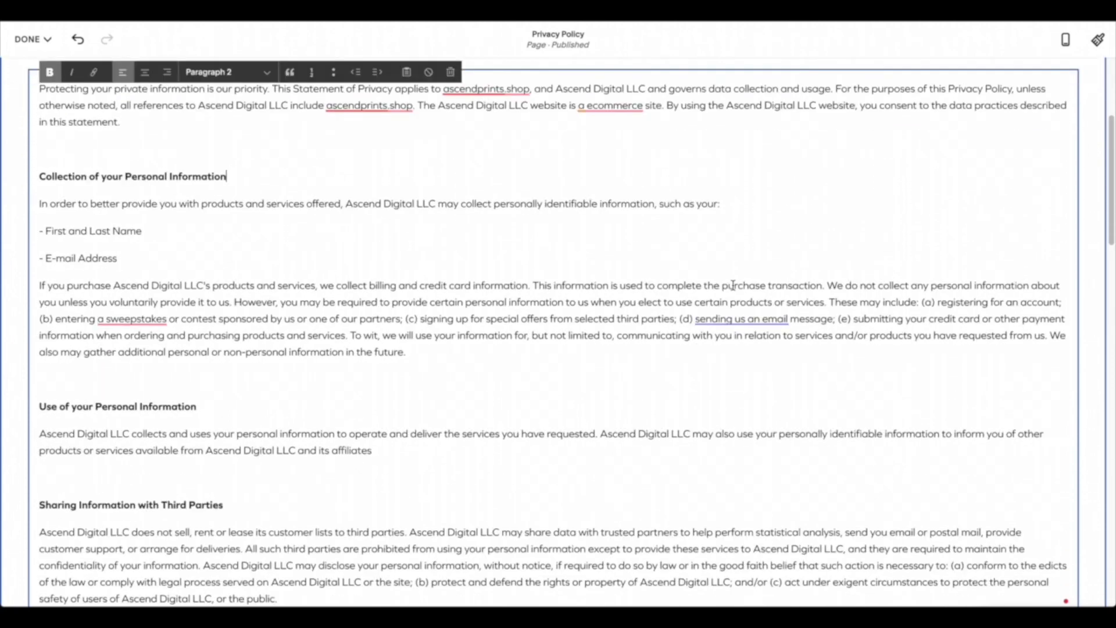
scroll(732, 284, down, 11)
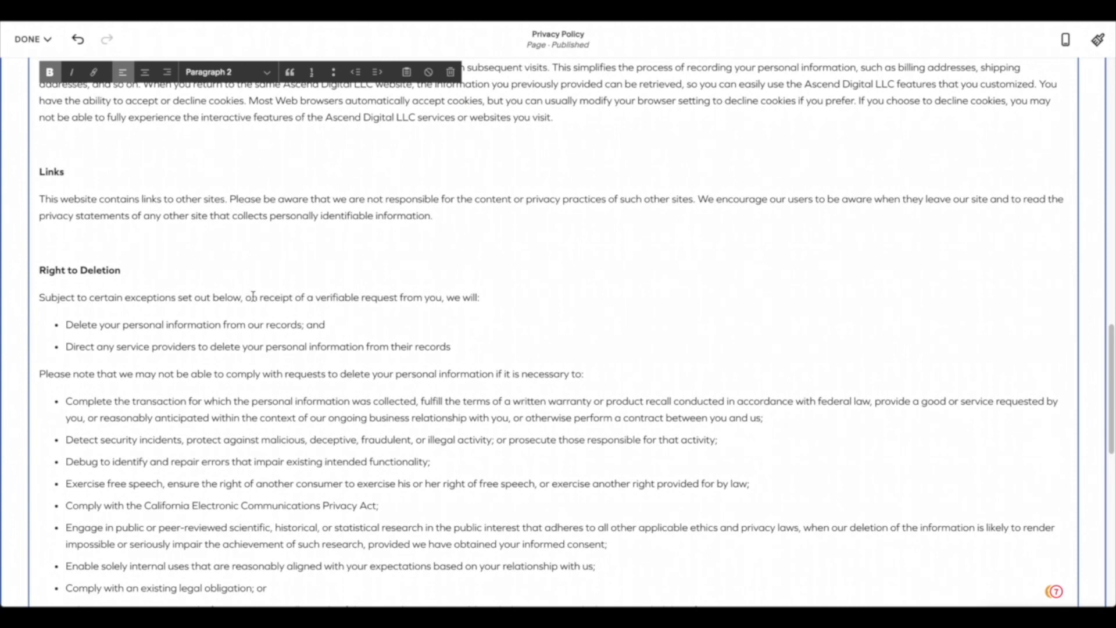
scroll(498, 264, down, 3)
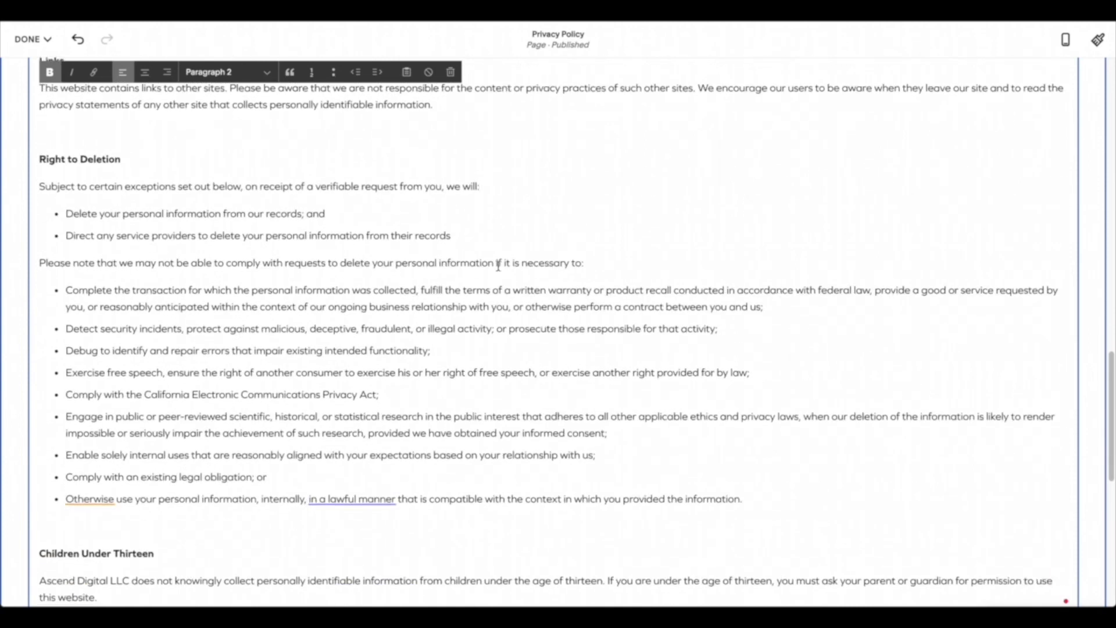
scroll(568, 258, down, 1)
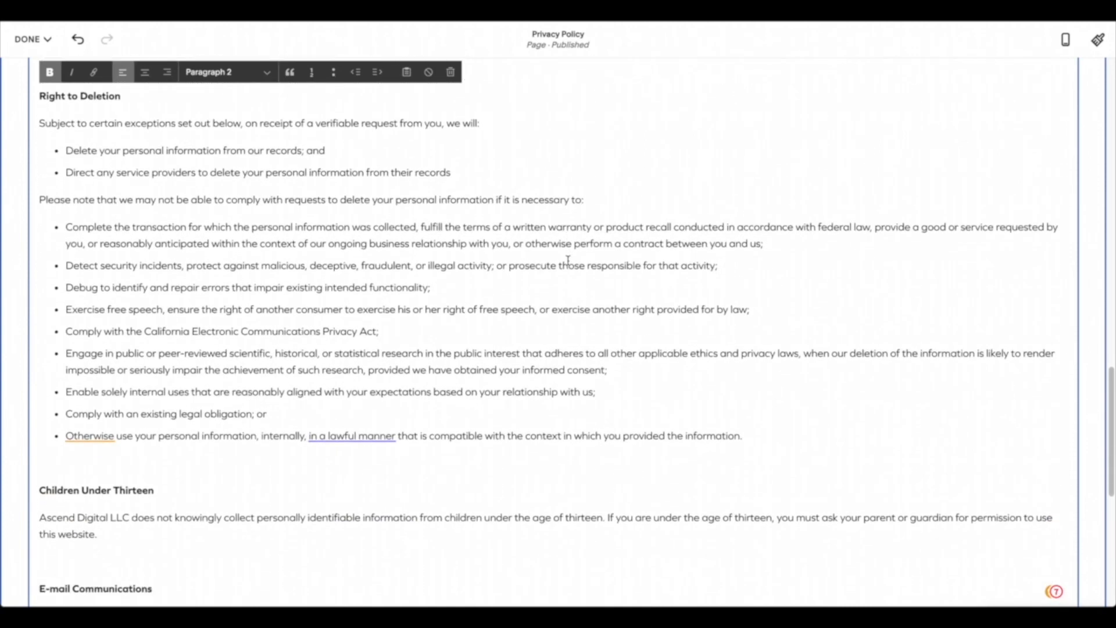
scroll(583, 227, down, 9)
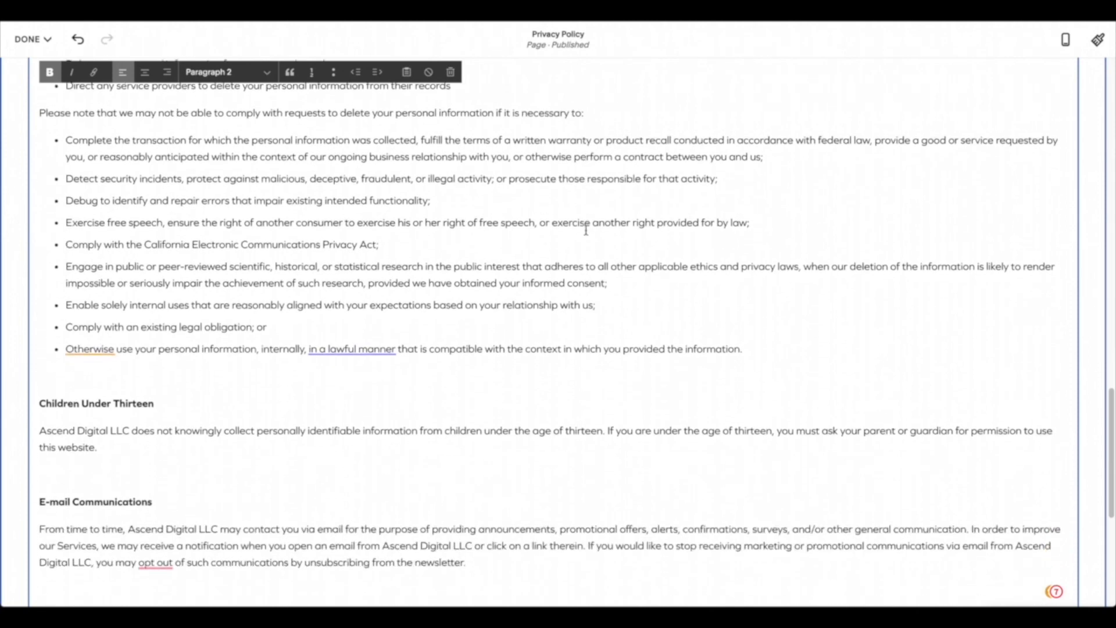
scroll(586, 232, down, 10)
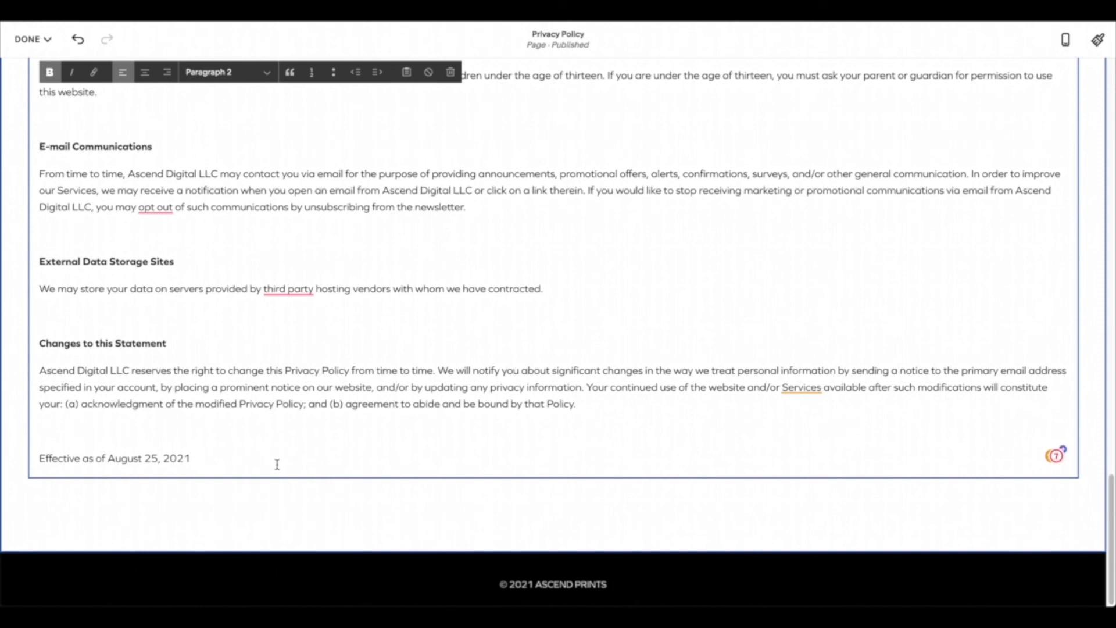
scroll(277, 464, up, 20)
scroll(277, 464, up, 20)
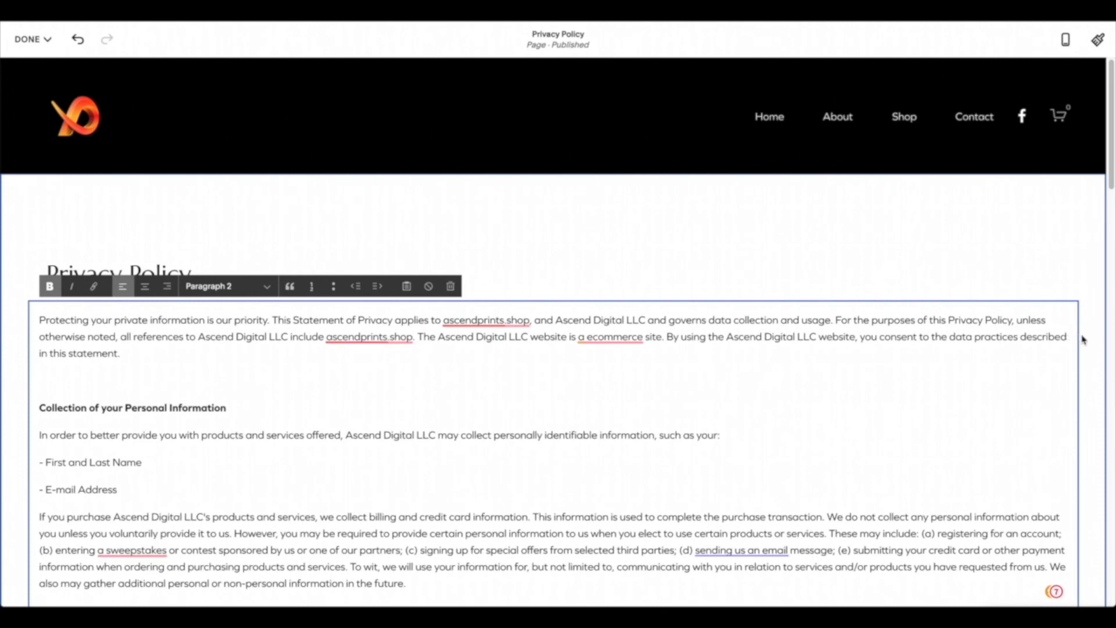
Set the Privacy Policy section's content width to M and save the page.
click(946, 286)
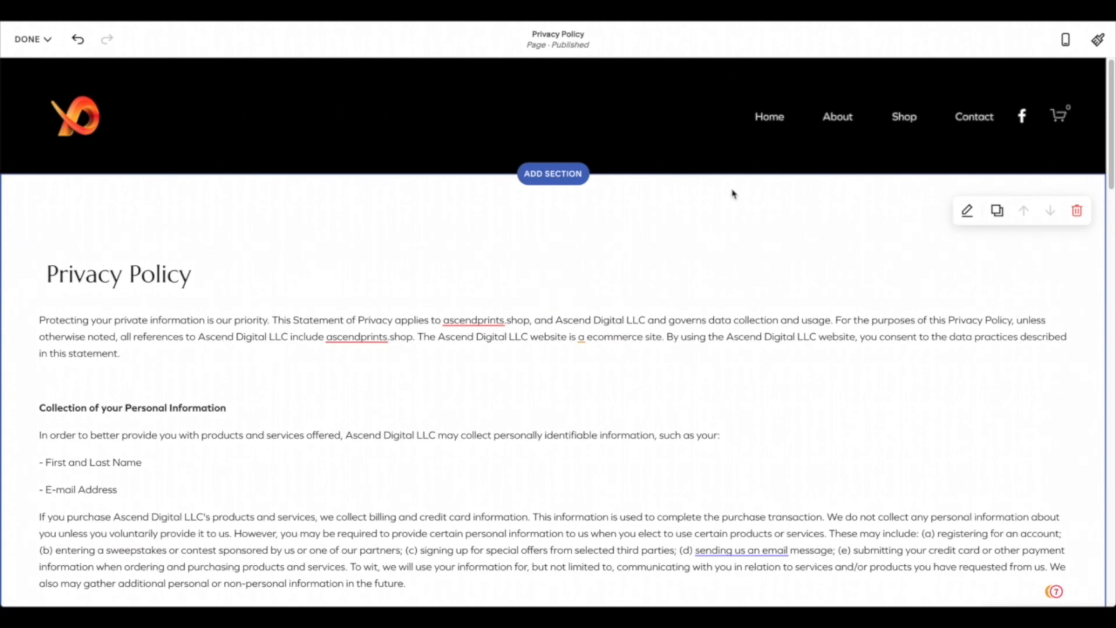
click(967, 212)
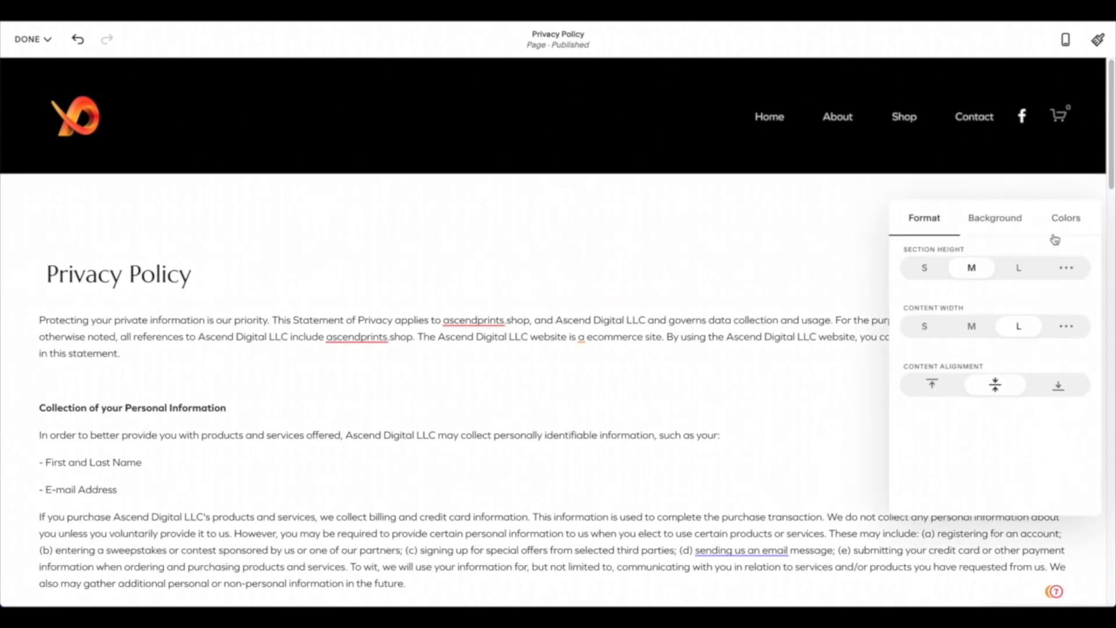
click(972, 330)
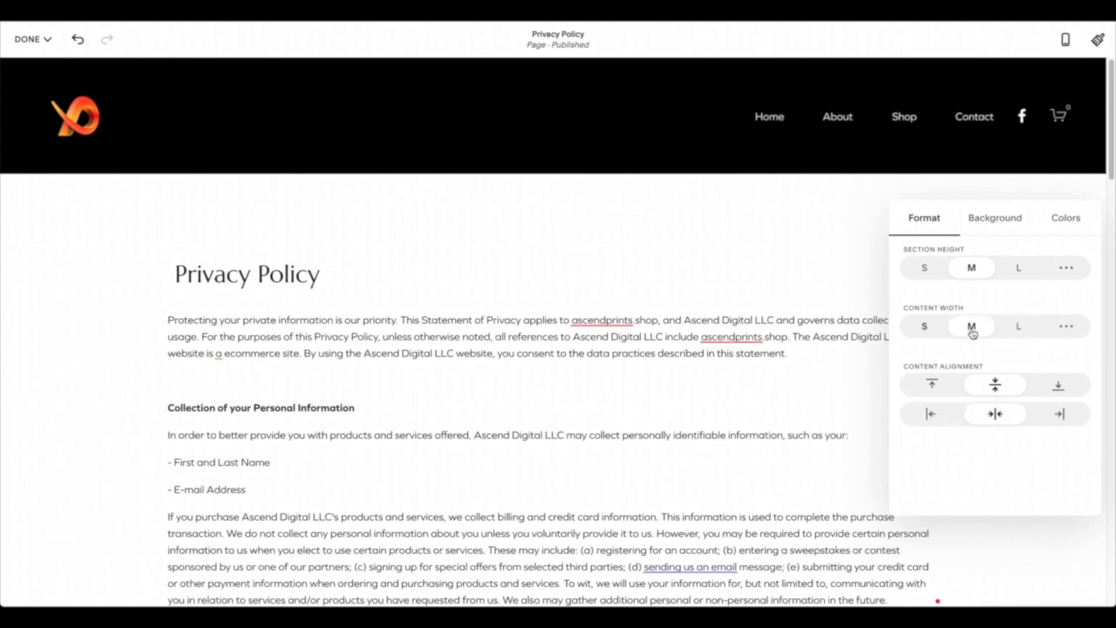
click(934, 333)
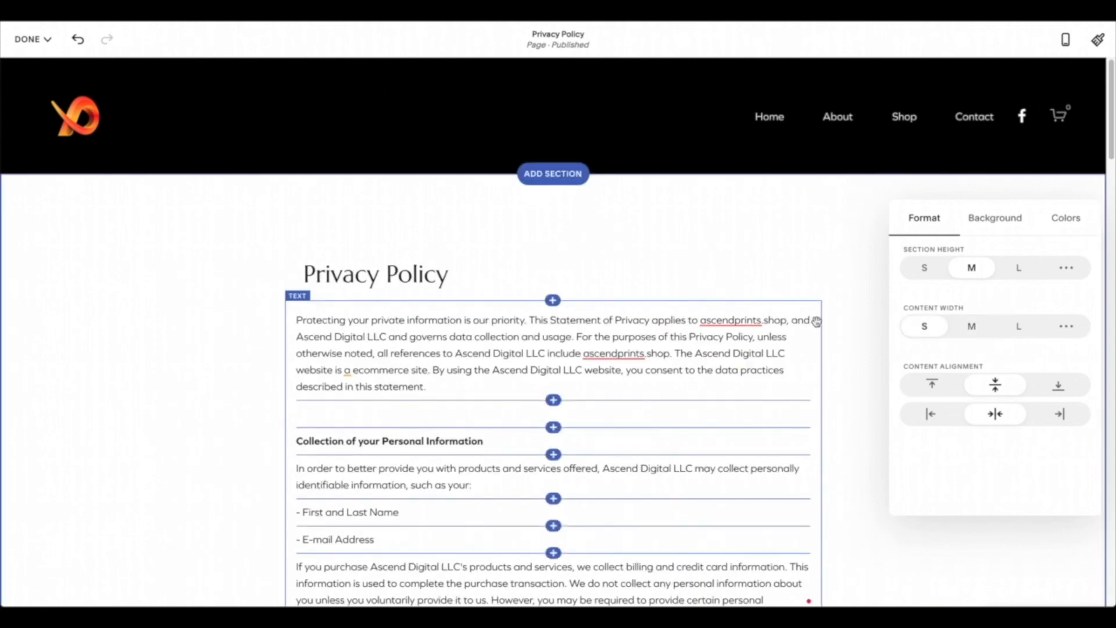
scroll(831, 324, down, 2)
click(972, 328)
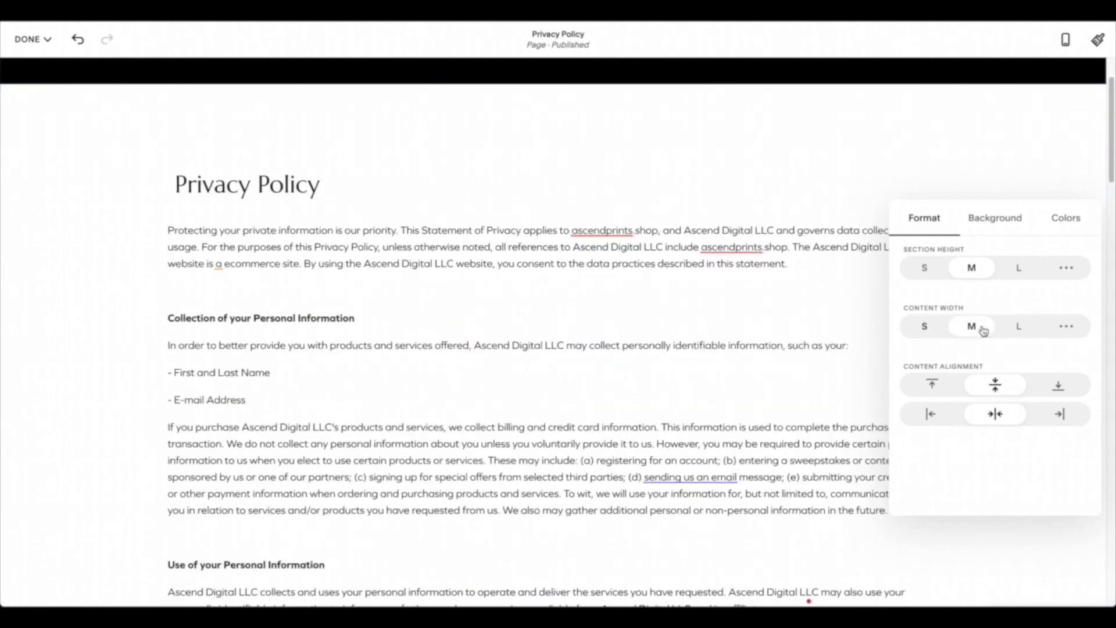
click(862, 142)
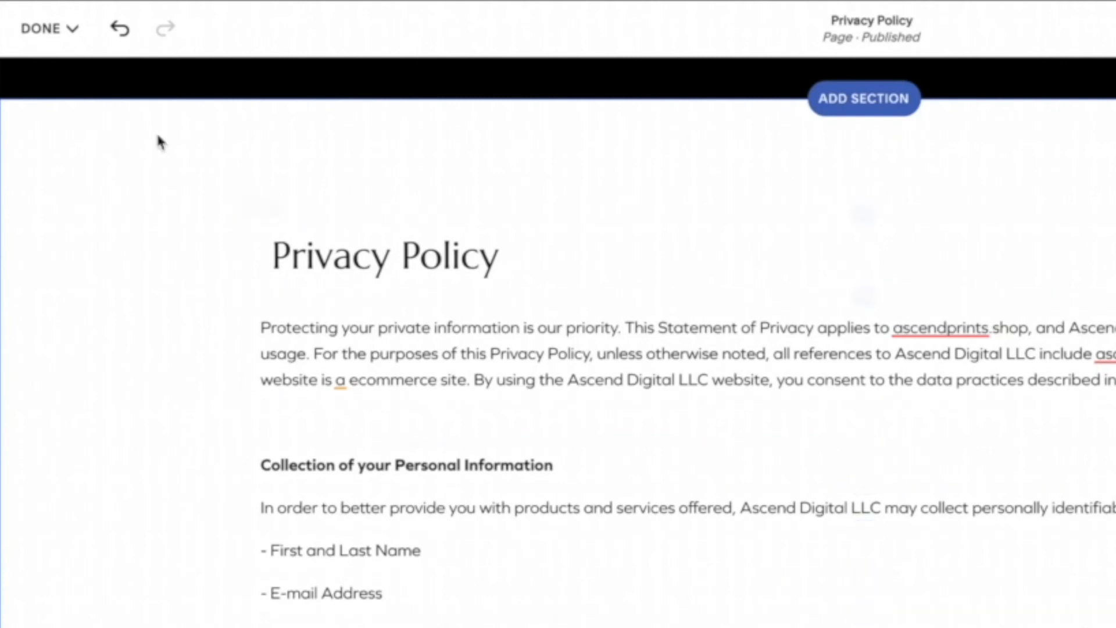
click(56, 32)
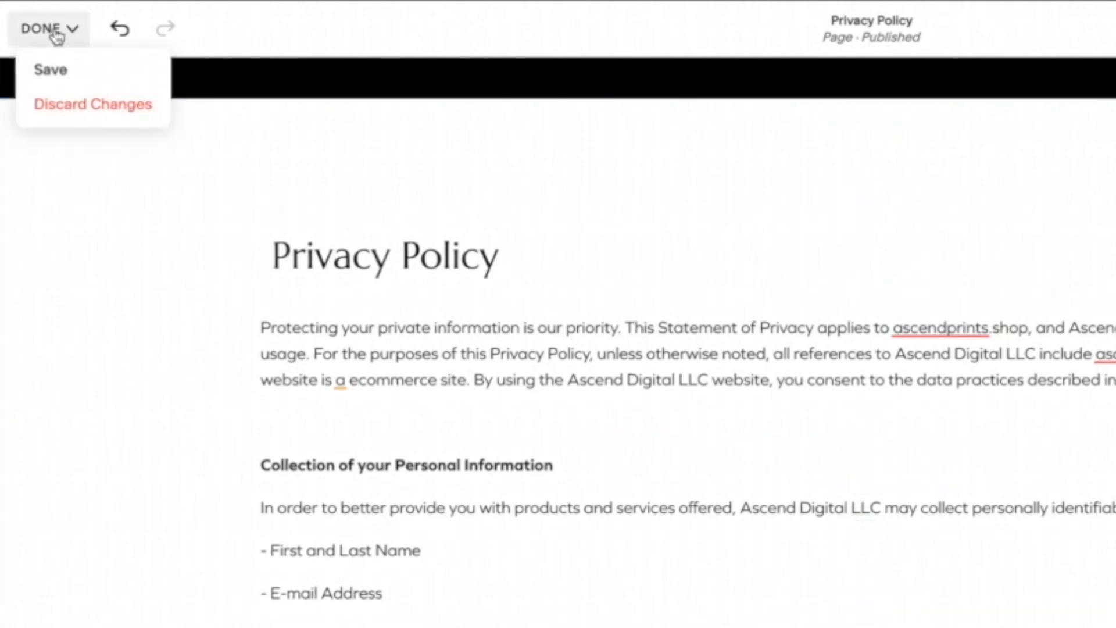
click(50, 70)
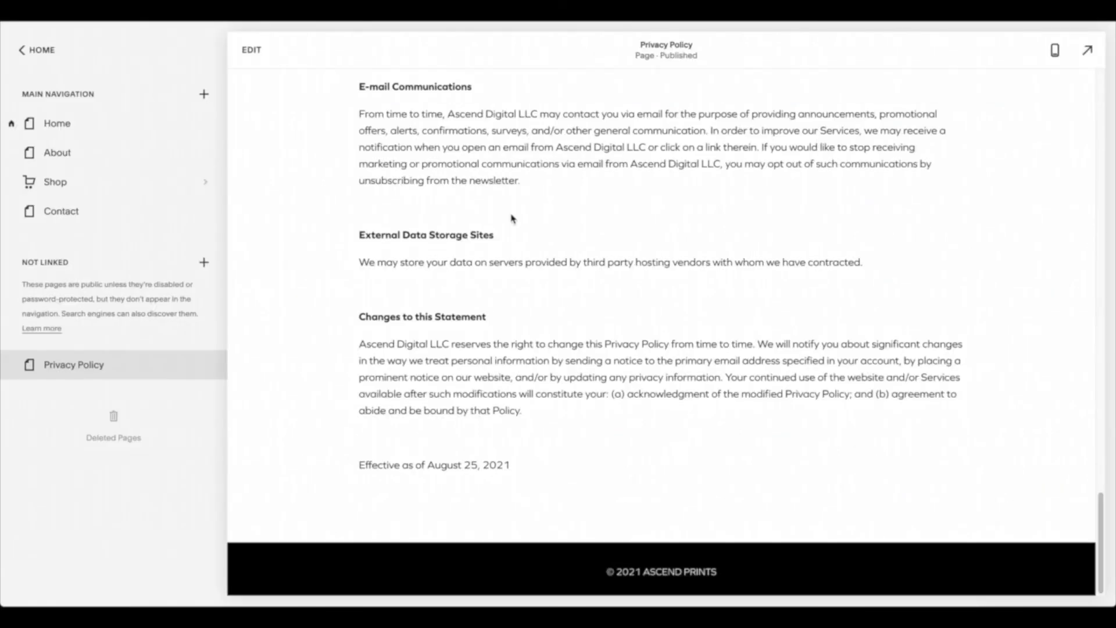
Edit the site footer and add a text block reading "Privacy Policy" above the copyright line.
mouse_move(114, 370)
click(260, 49)
mouse_move(567, 589)
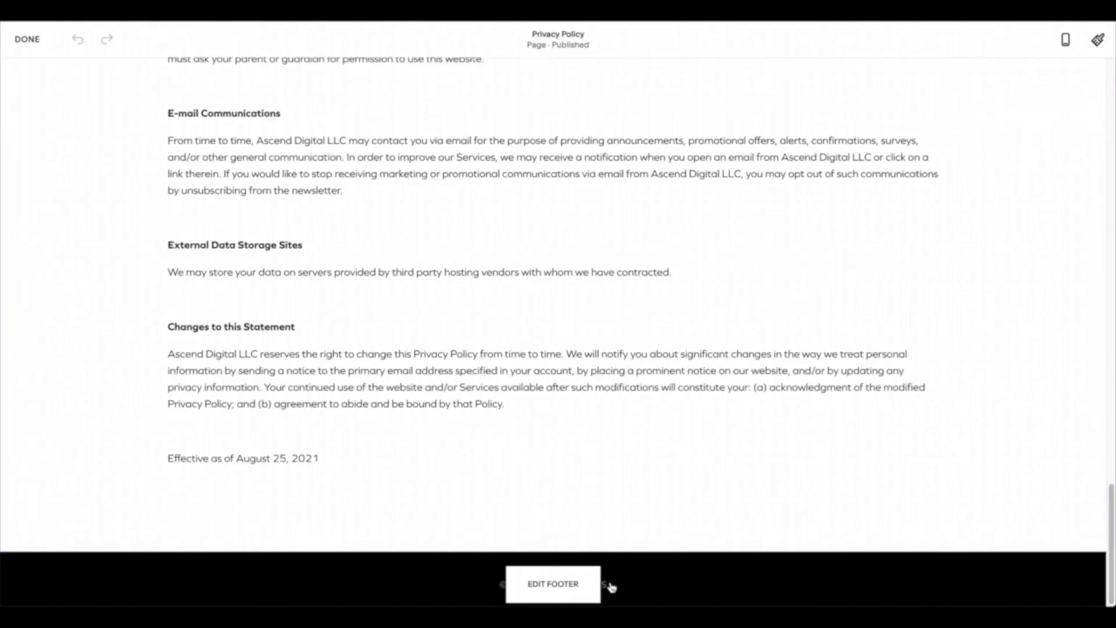
click(530, 591)
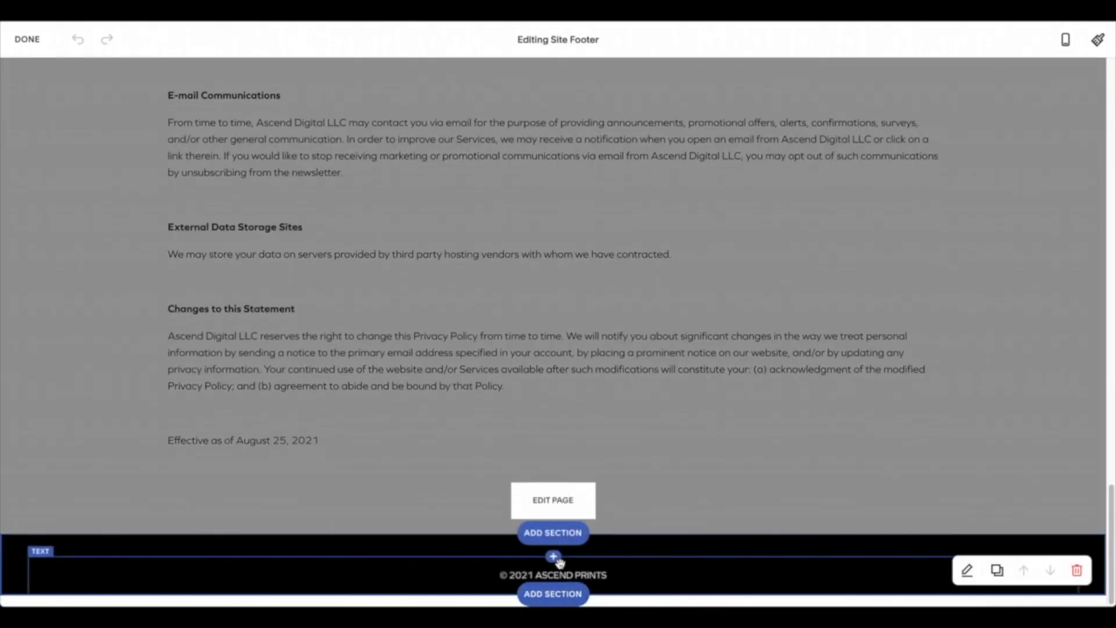
click(553, 557)
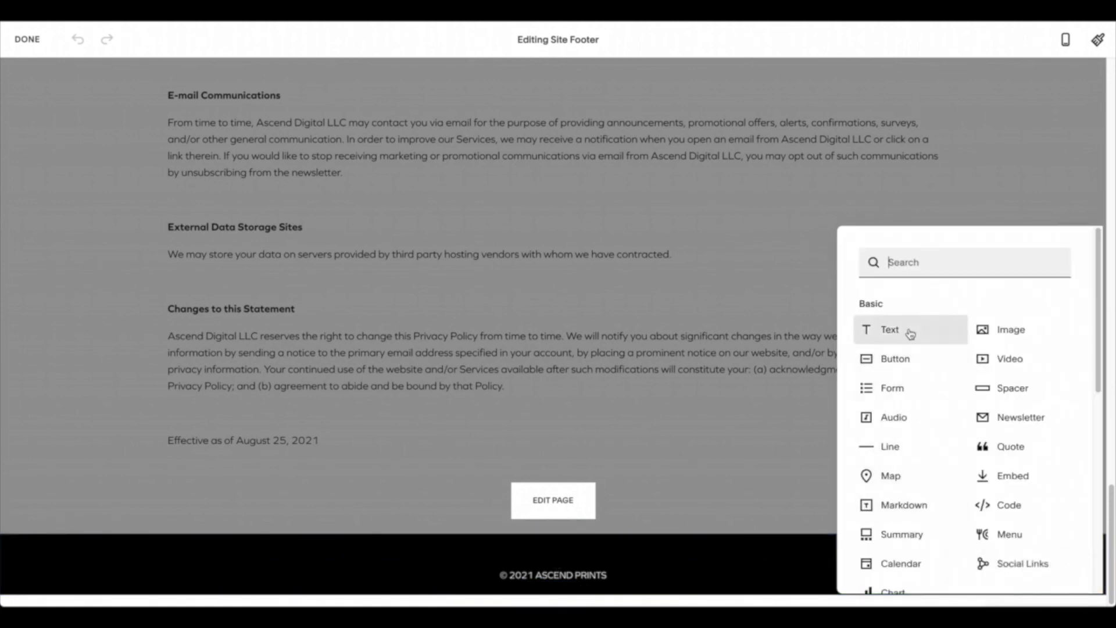
click(910, 334)
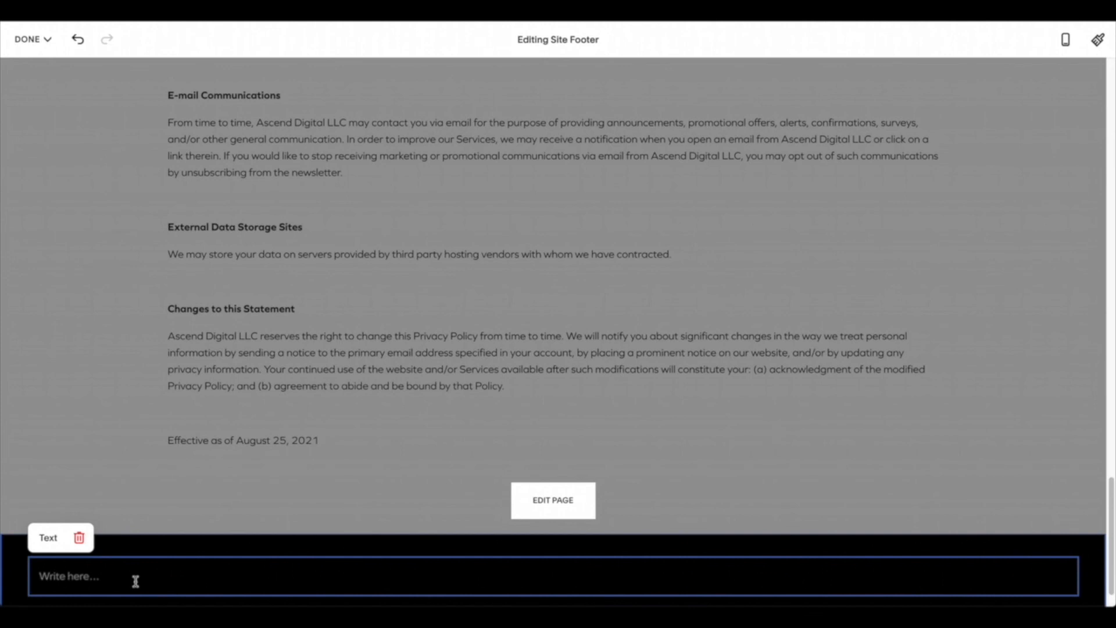
text(Privacy Policy)
Link the footer's "Privacy Policy" text to the /privacy-policy page.
drag(114, 577, 90, 557)
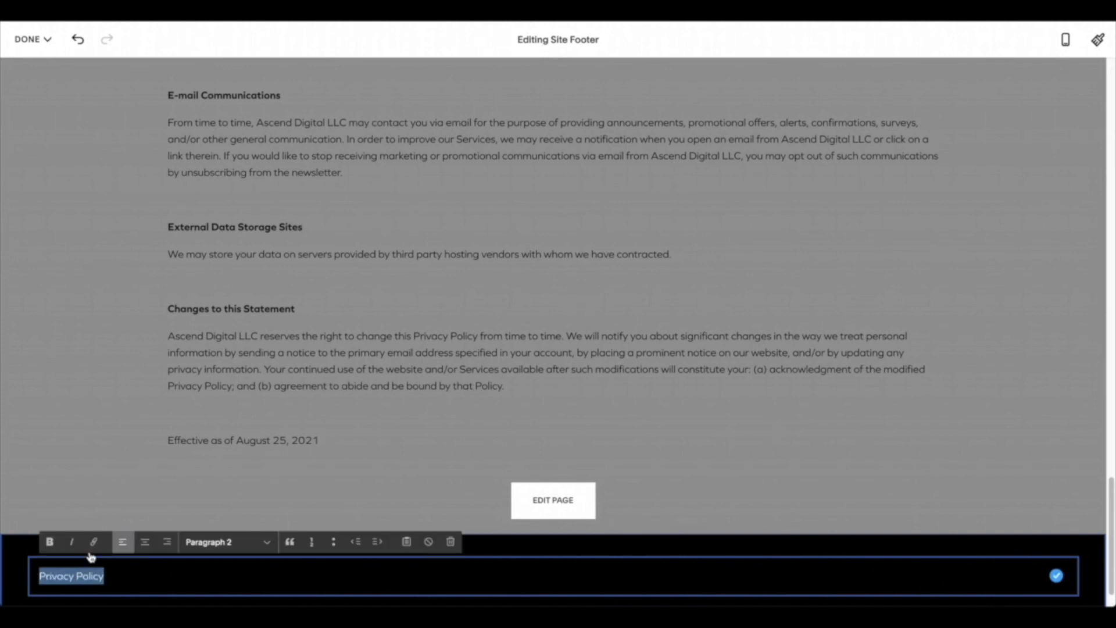
click(97, 544)
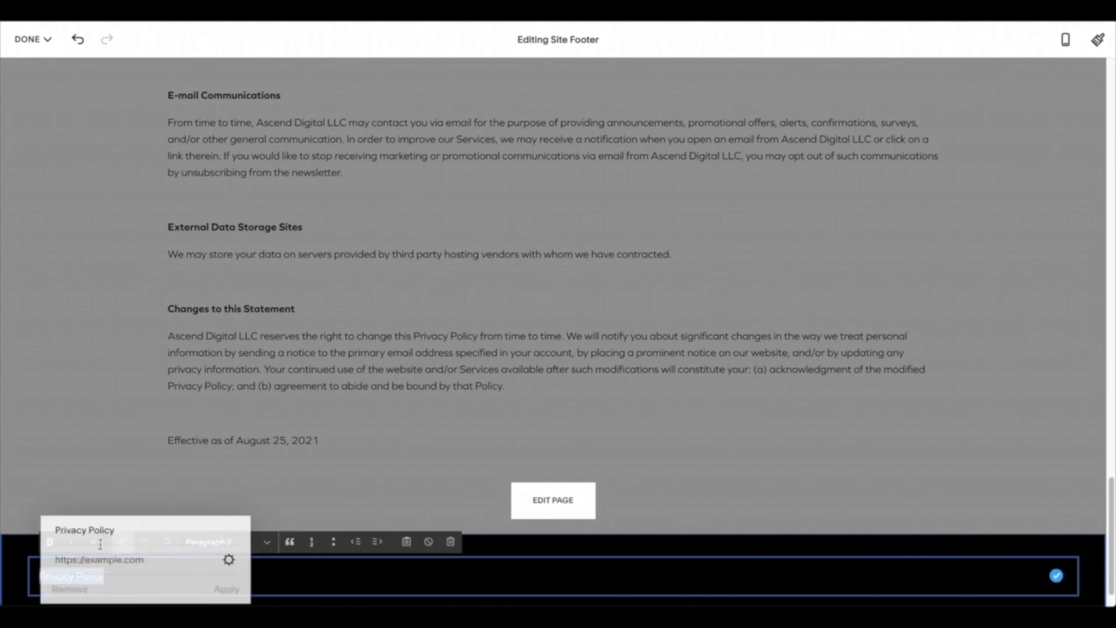
click(230, 560)
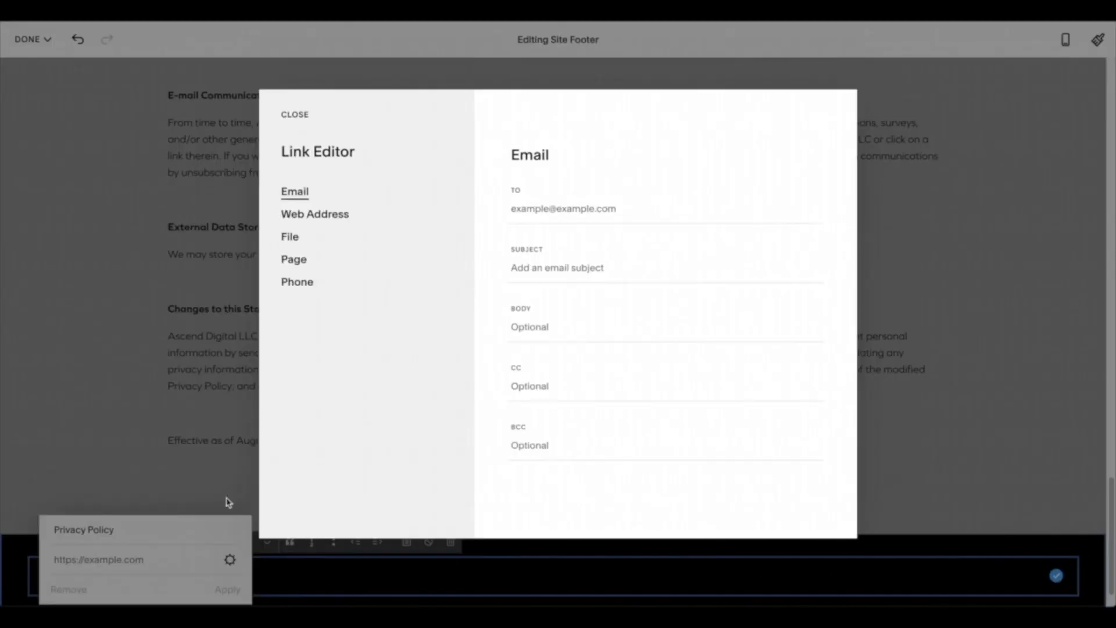
click(309, 270)
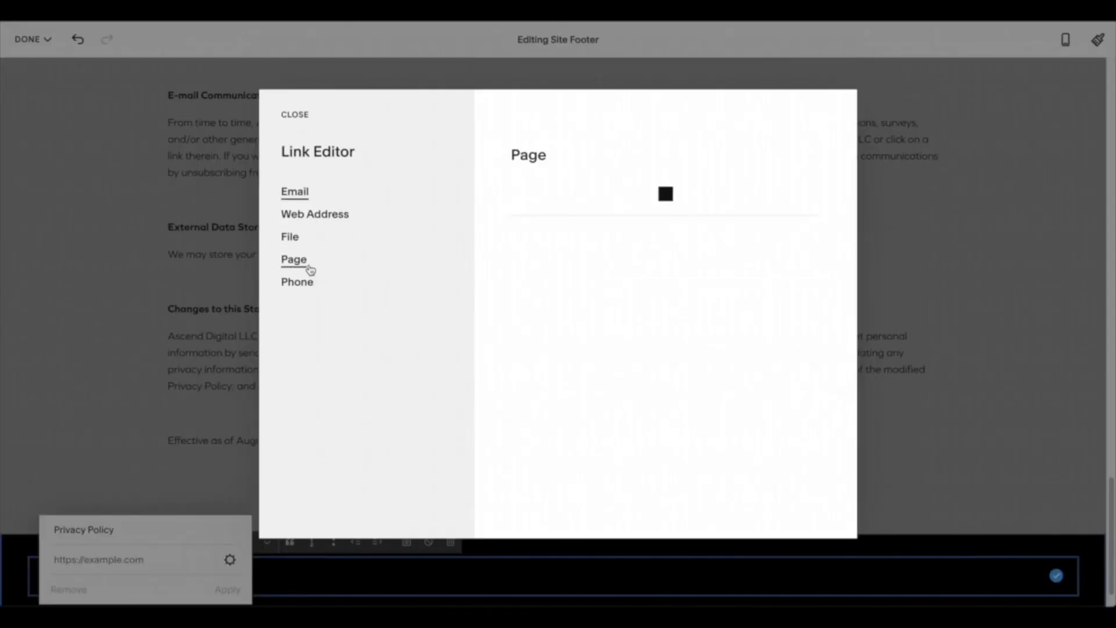
click(545, 233)
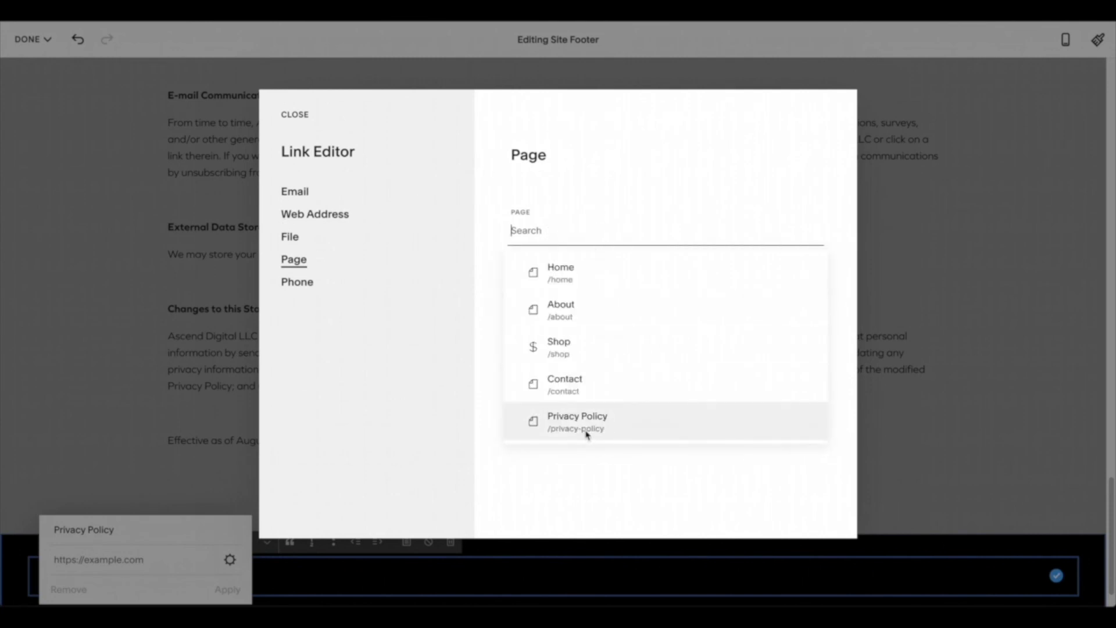
click(587, 433)
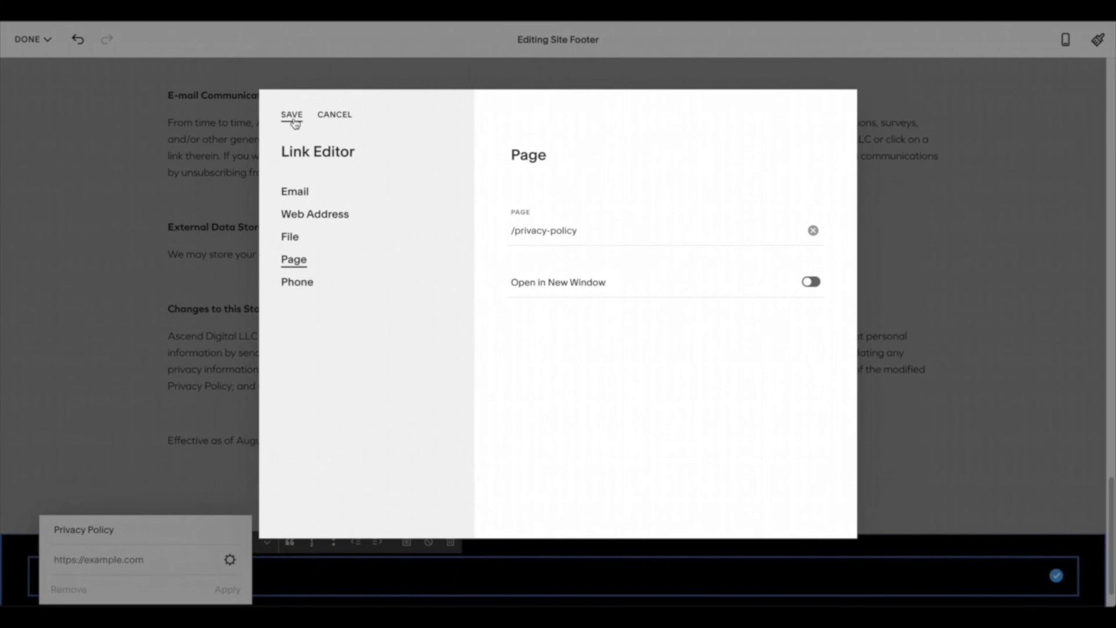
click(292, 115)
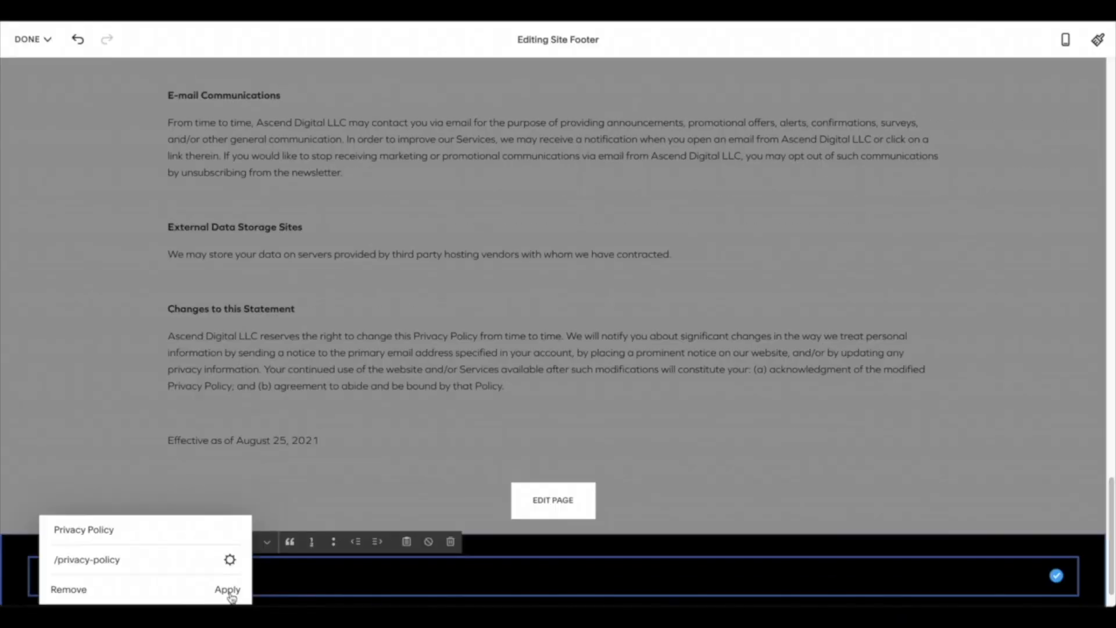
click(227, 589)
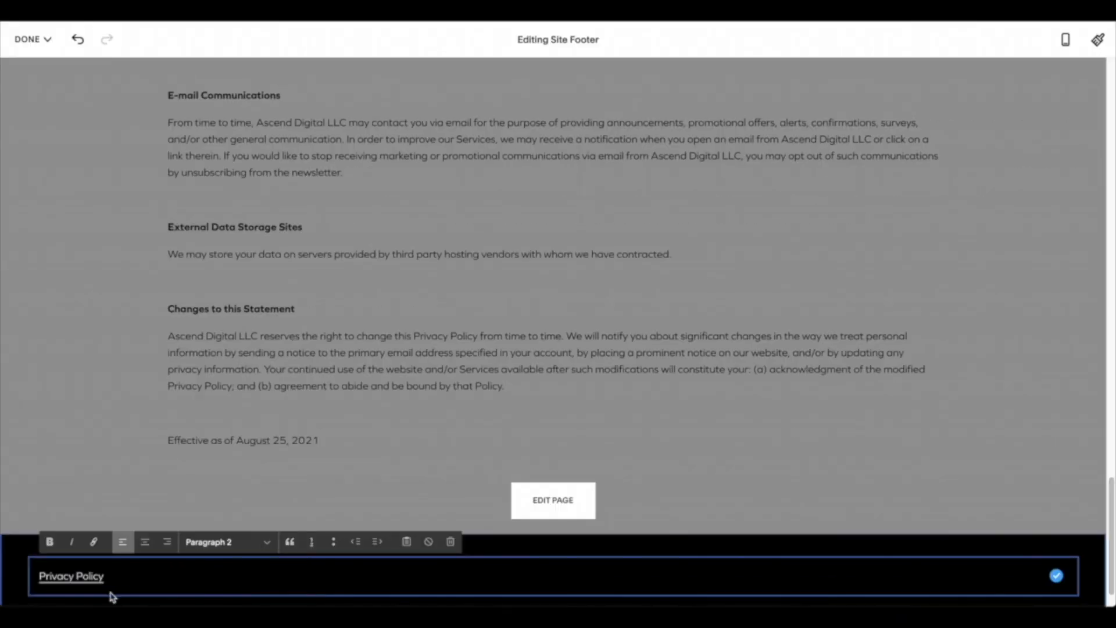
Center the Privacy Policy link in the footer and save the changes.
click(130, 580)
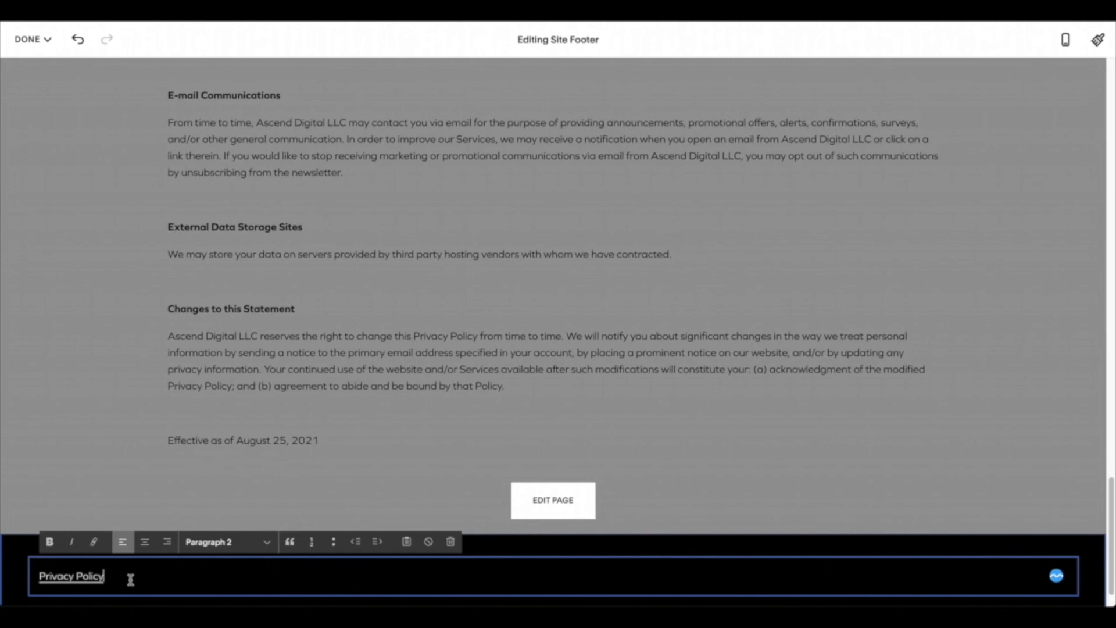
click(144, 543)
click(801, 504)
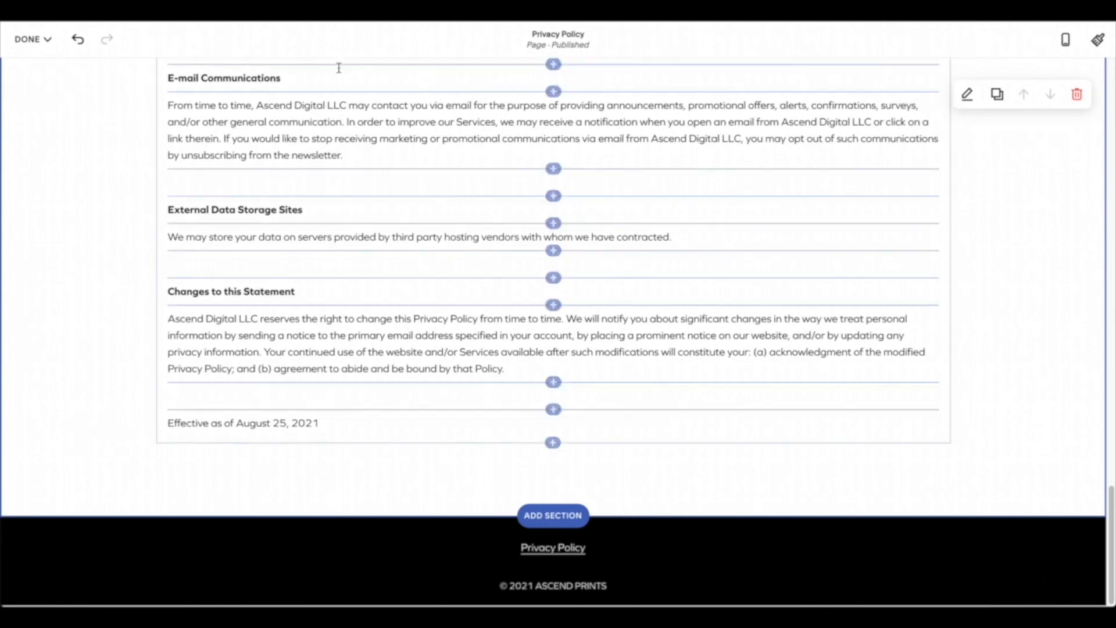
click(23, 41)
click(34, 65)
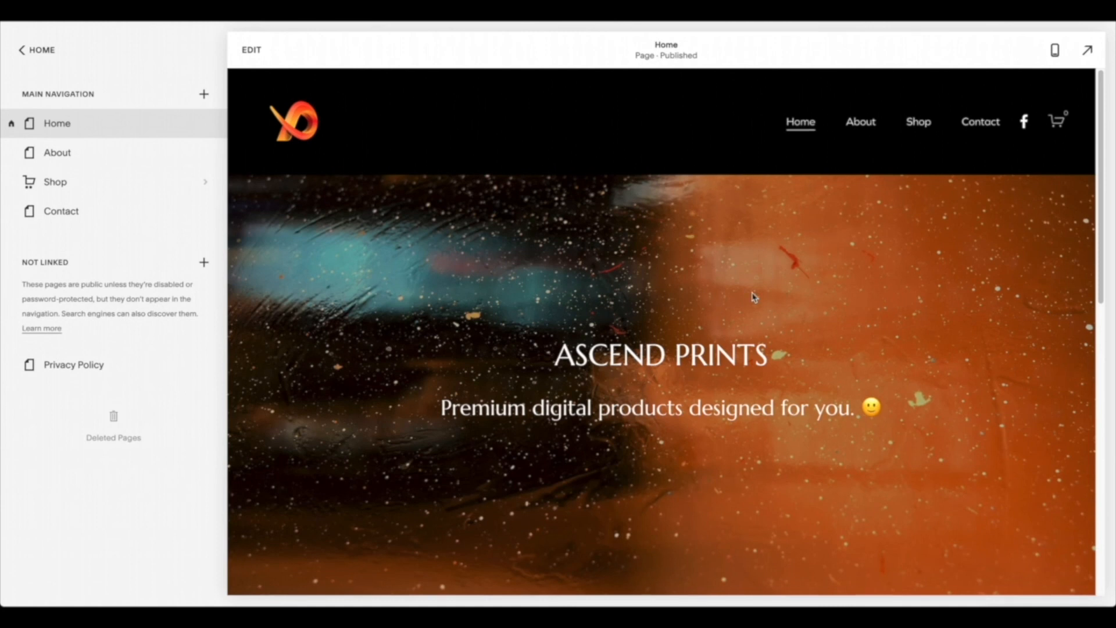
Review the home page from the hero banner through the Digital Downloads products to the footer.
scroll(757, 299, down, 1)
scroll(756, 296, down, 9)
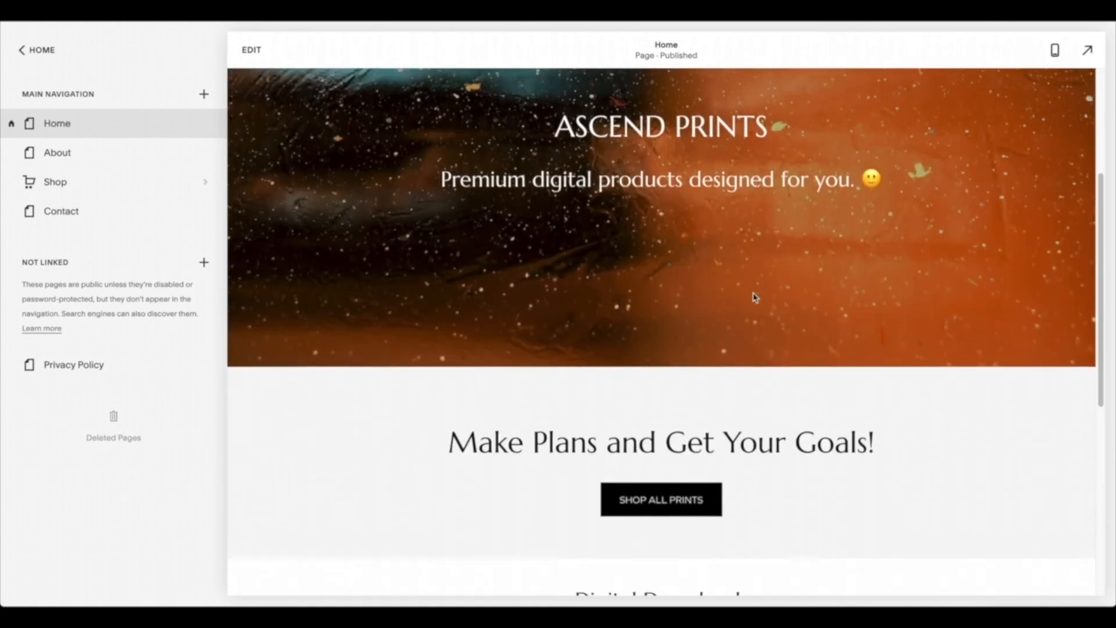
scroll(507, 354, up, 1)
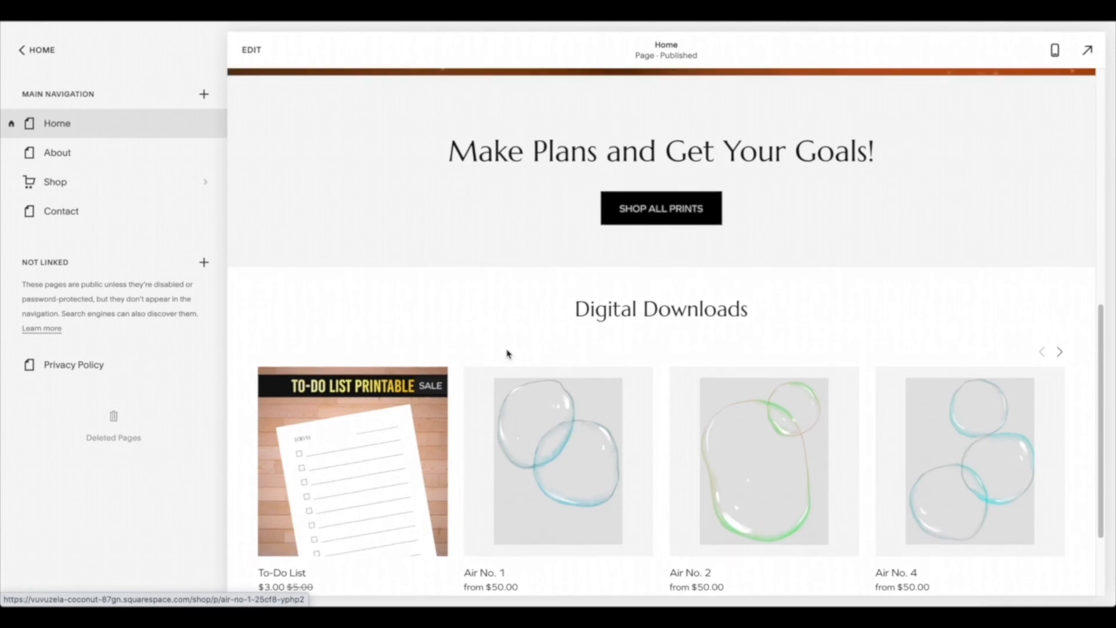
scroll(444, 374, down, 1)
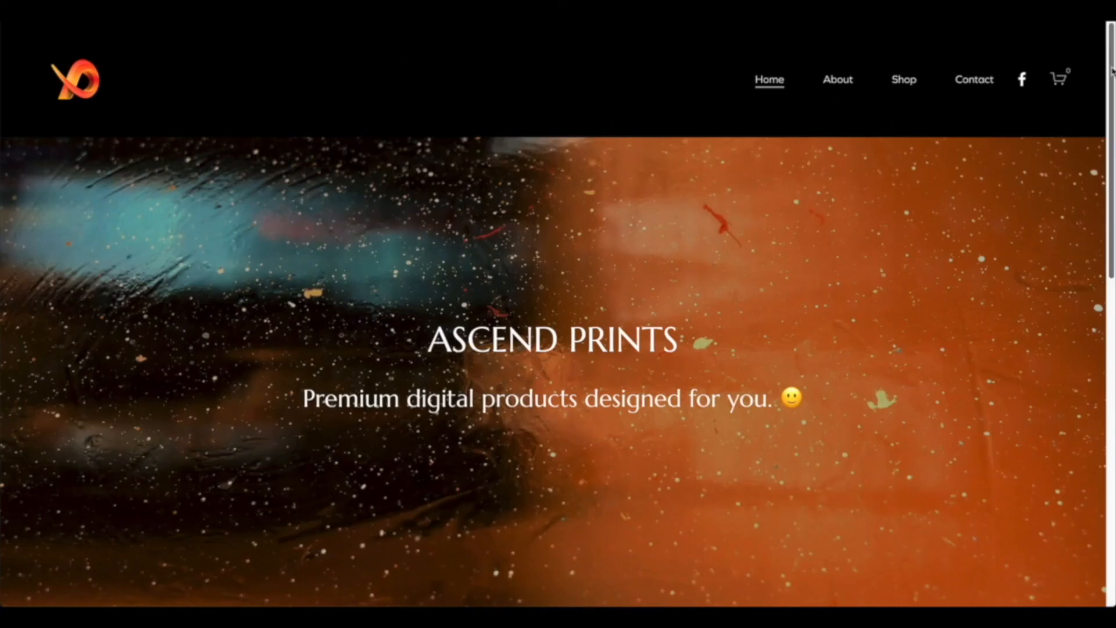
drag(1111, 69, 1091, 313)
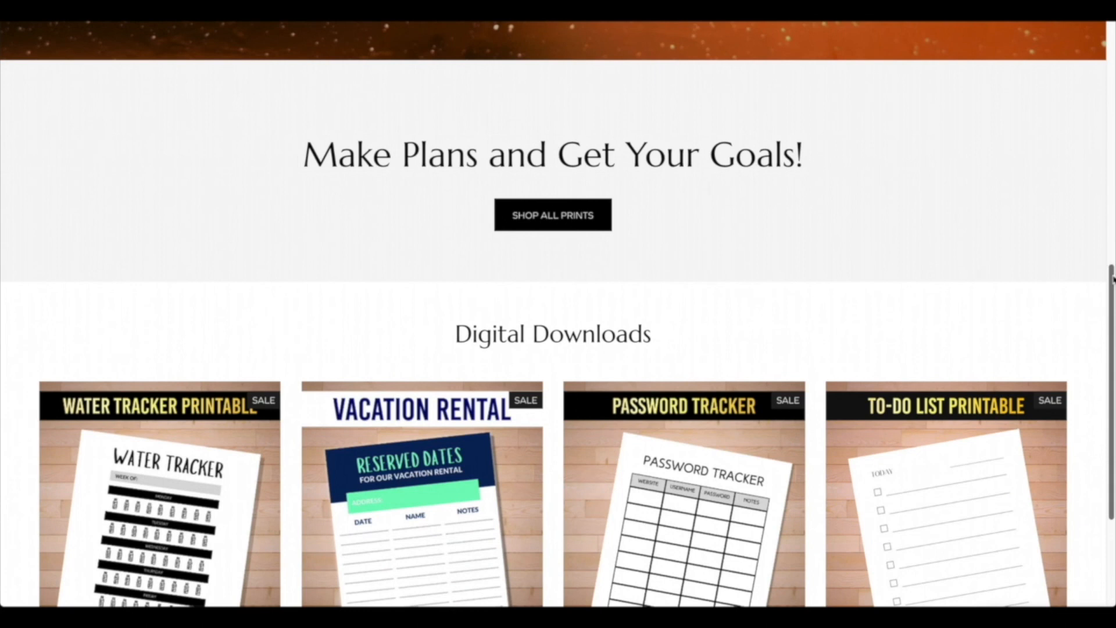
drag(1112, 278, 1111, 365)
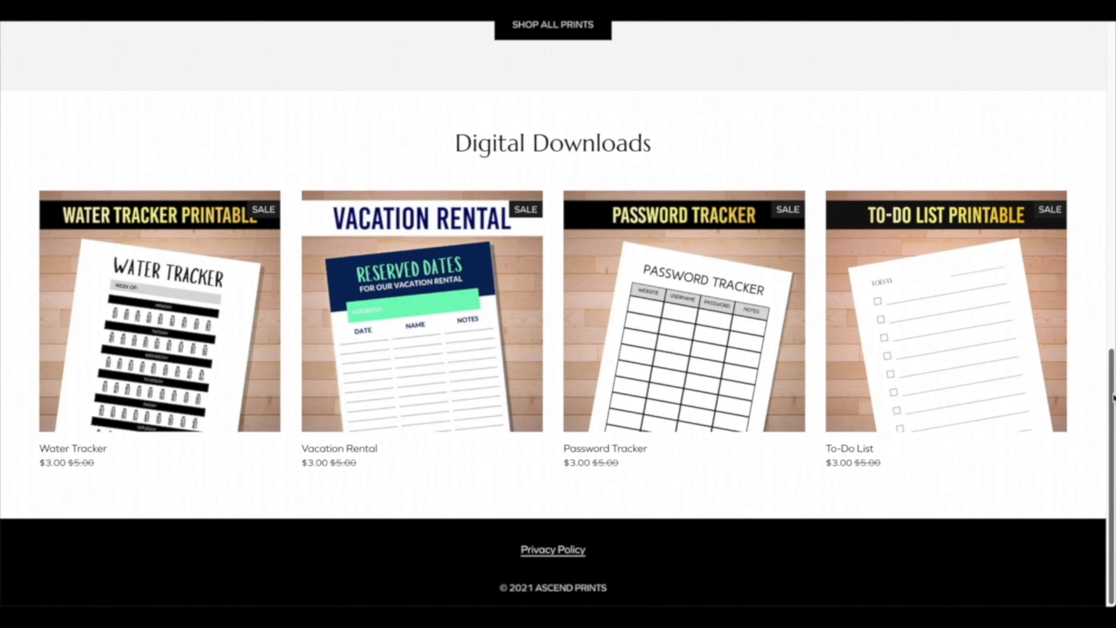
Open the Water Tracker product from the home page and review its image, price and description.
click(241, 332)
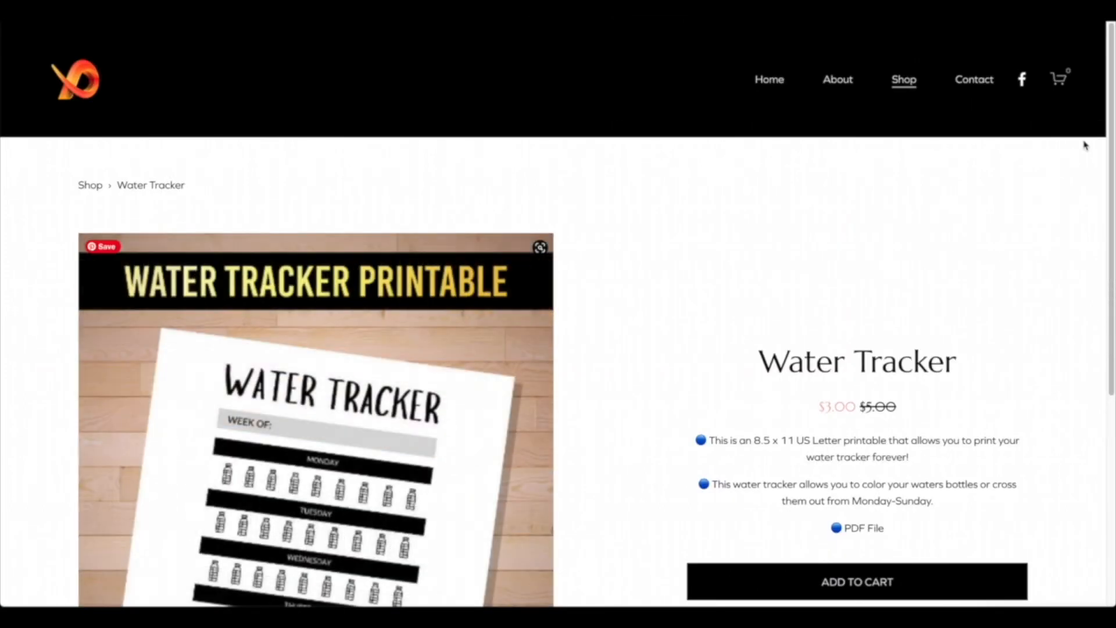
drag(1112, 98, 1097, 194)
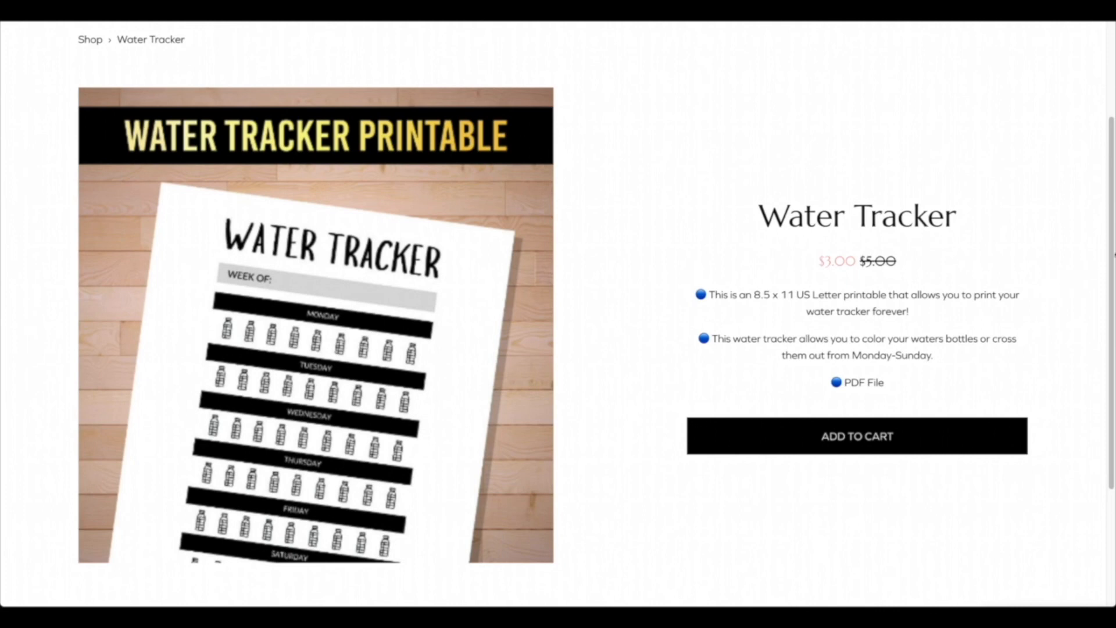
scroll(1099, 203, up, 2)
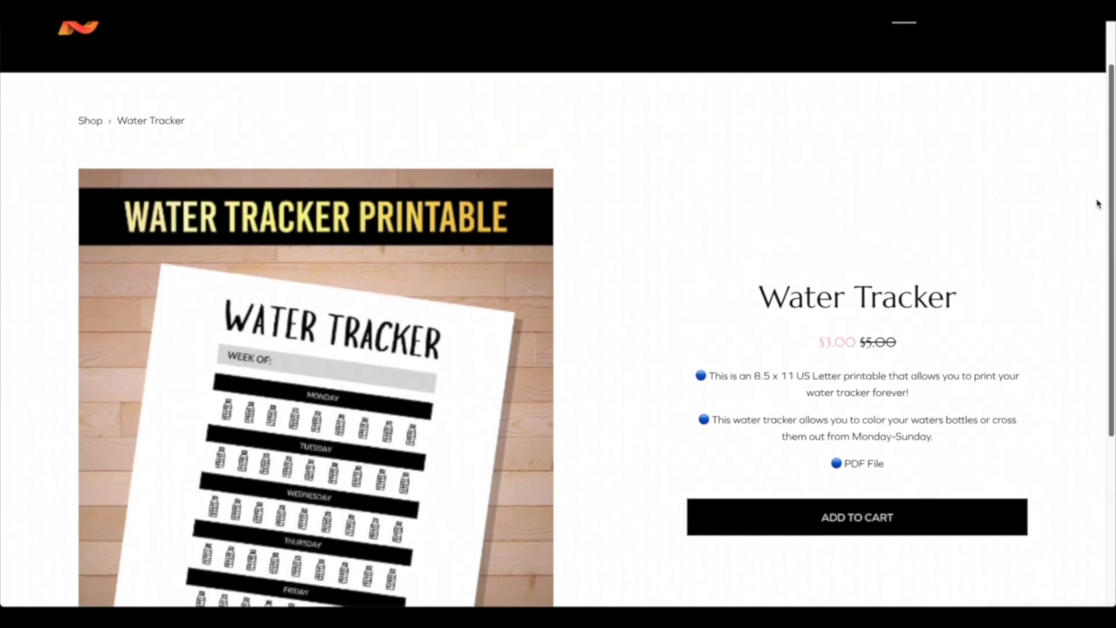
scroll(1097, 192, up, 1)
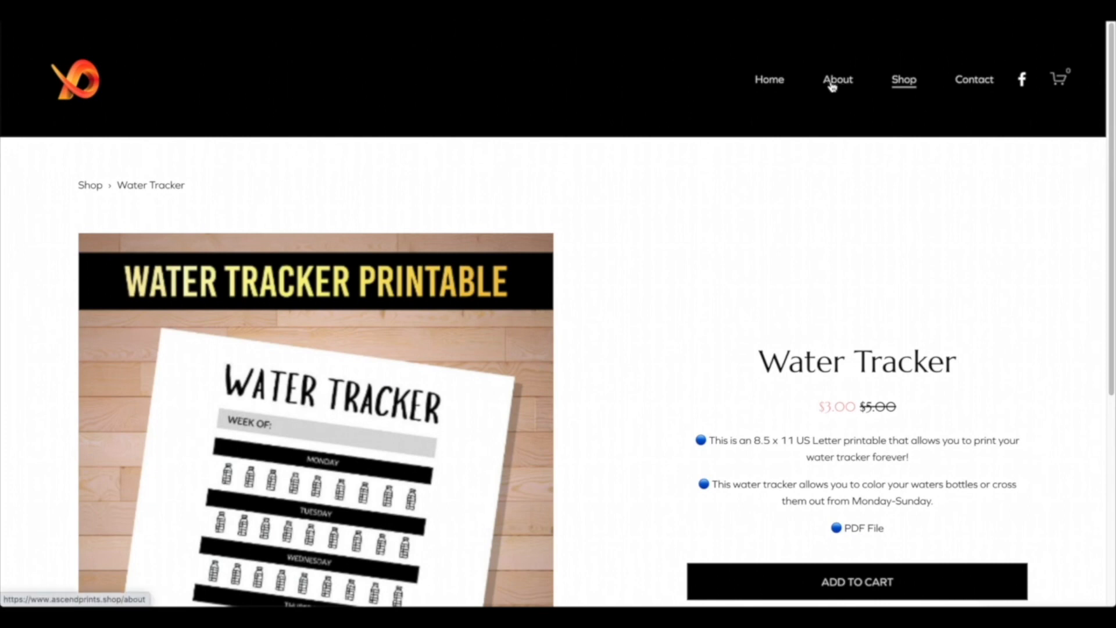
Check the Shop page by filtering to the Planner category, returning to all products and looking through the listing.
click(910, 81)
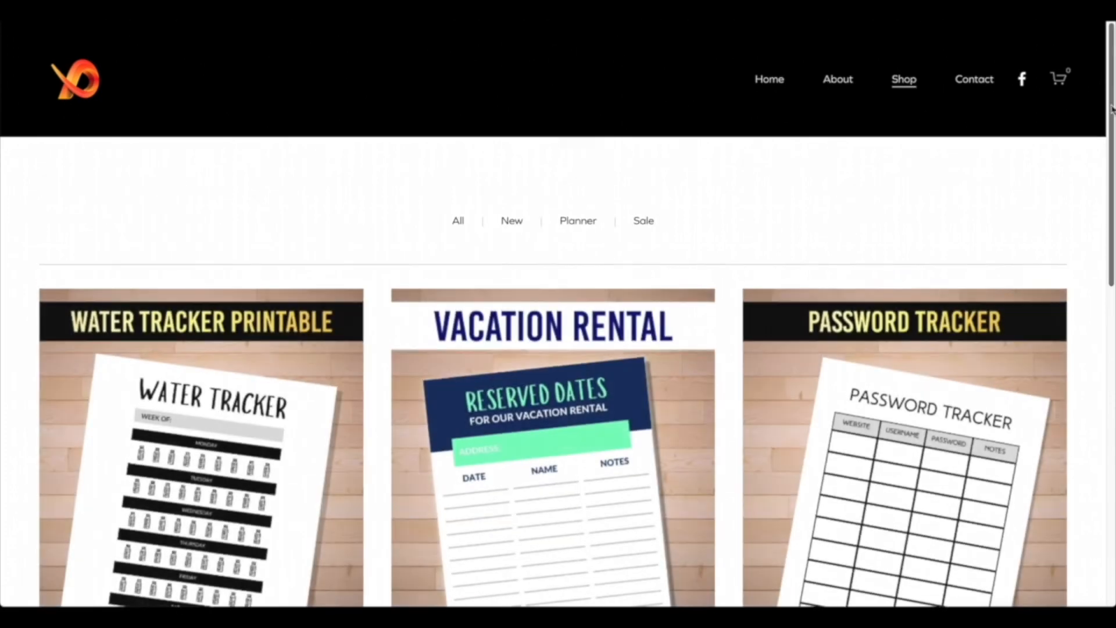
scroll(1111, 143, down, 2)
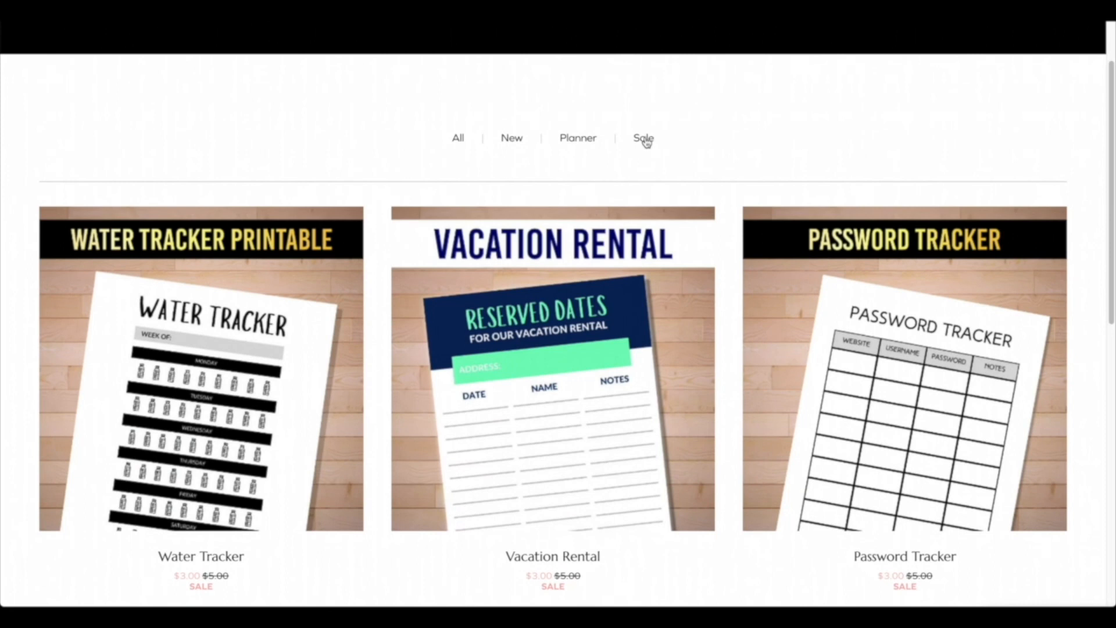
click(576, 145)
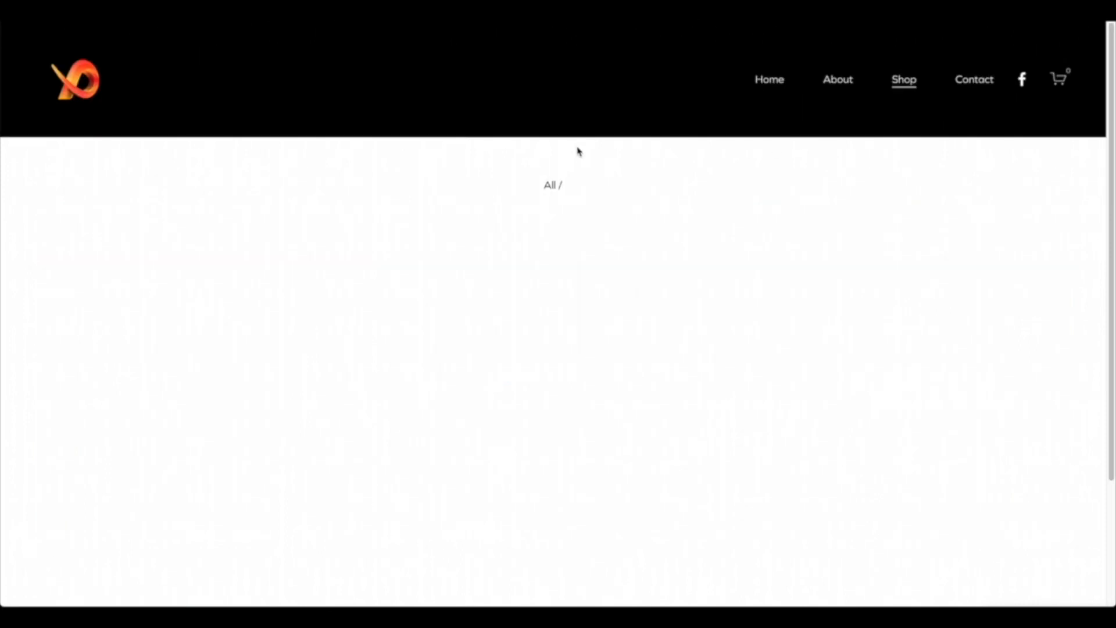
click(549, 186)
scroll(648, 207, down, 1)
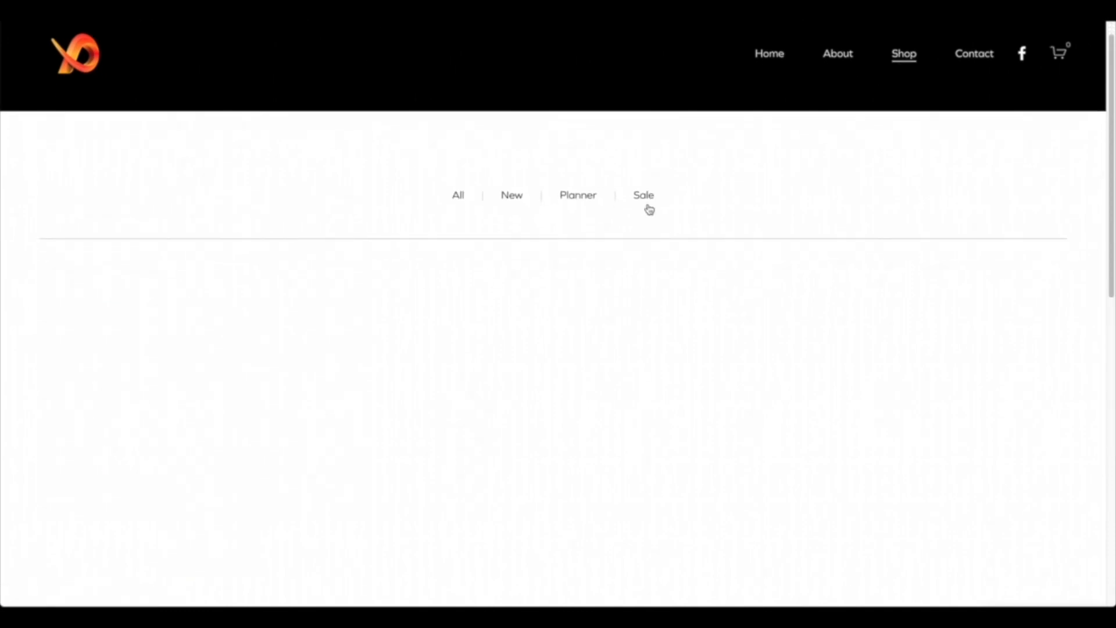
scroll(648, 210, down, 4)
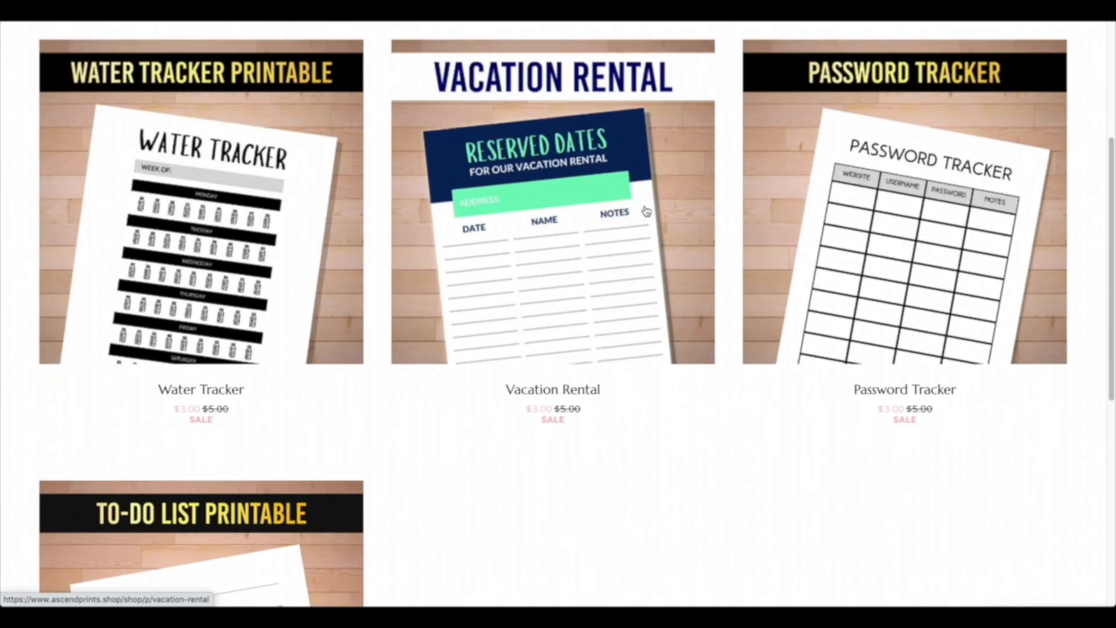
Open the About page and review its photo and biography text.
scroll(646, 211, up, 5)
click(842, 81)
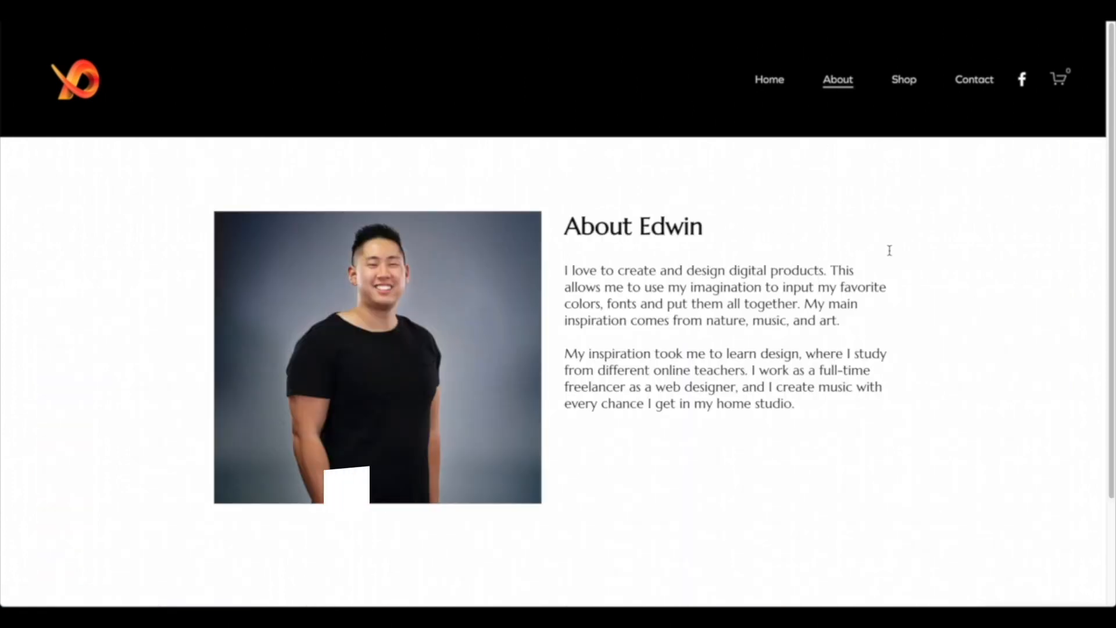
scroll(889, 250, down, 2)
scroll(892, 256, up, 1)
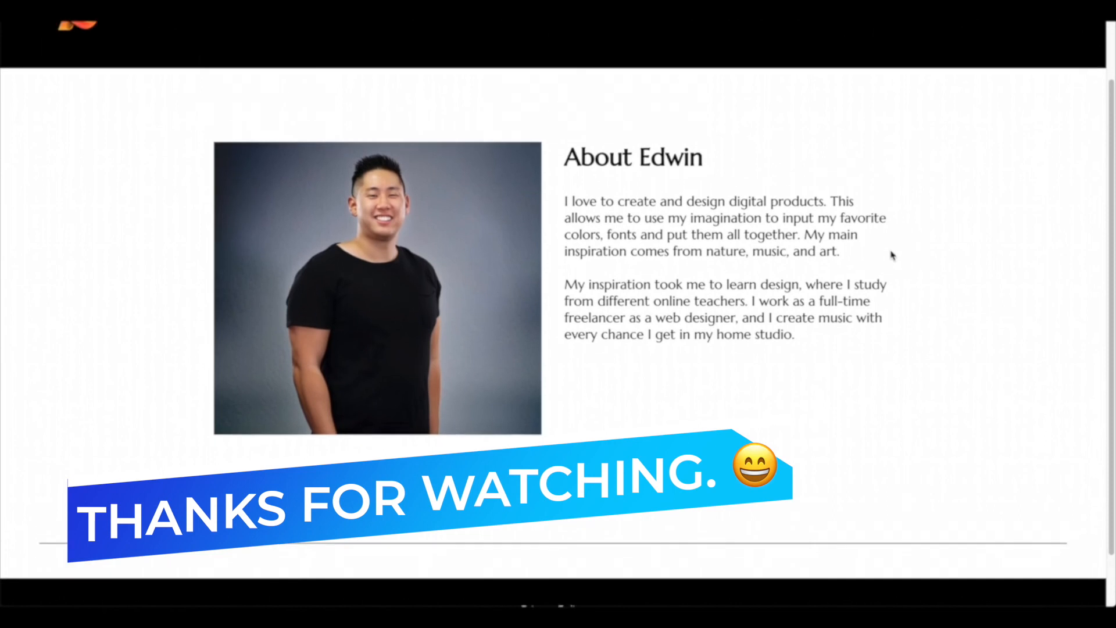
scroll(892, 256, up, 2)
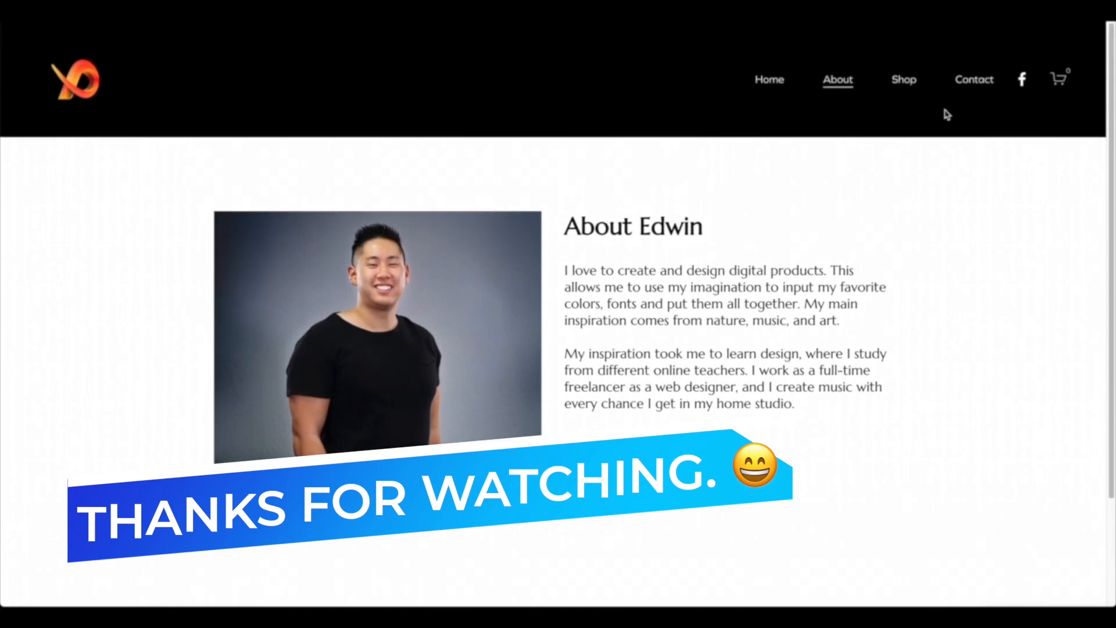
Open the Contact page and review the contact form down to the footer.
click(965, 81)
scroll(846, 256, down, 3)
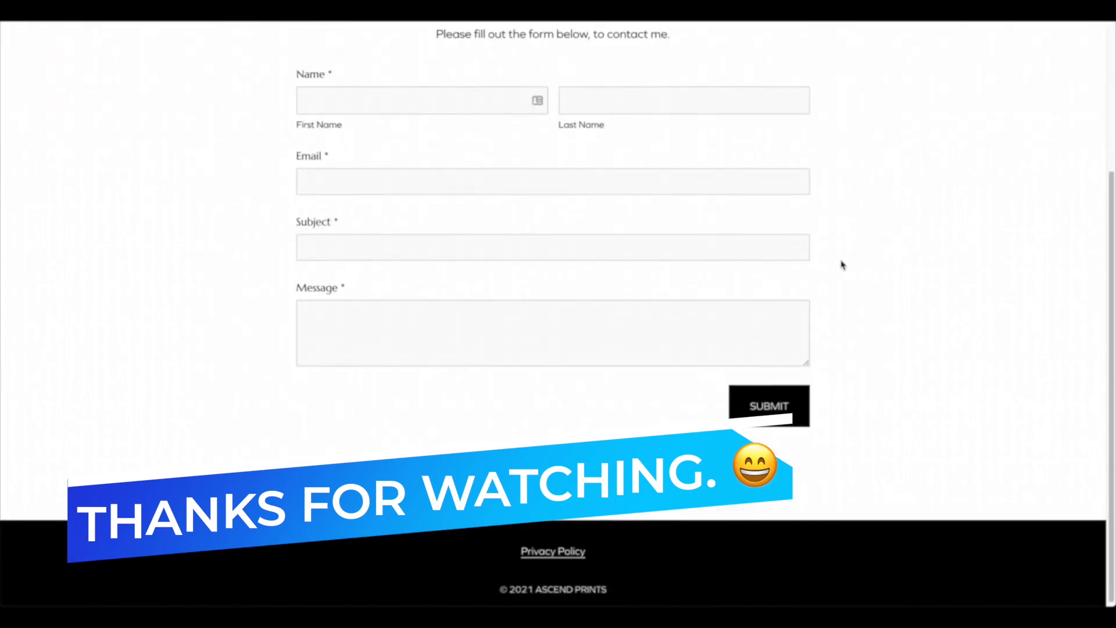
scroll(842, 263, up, 2)
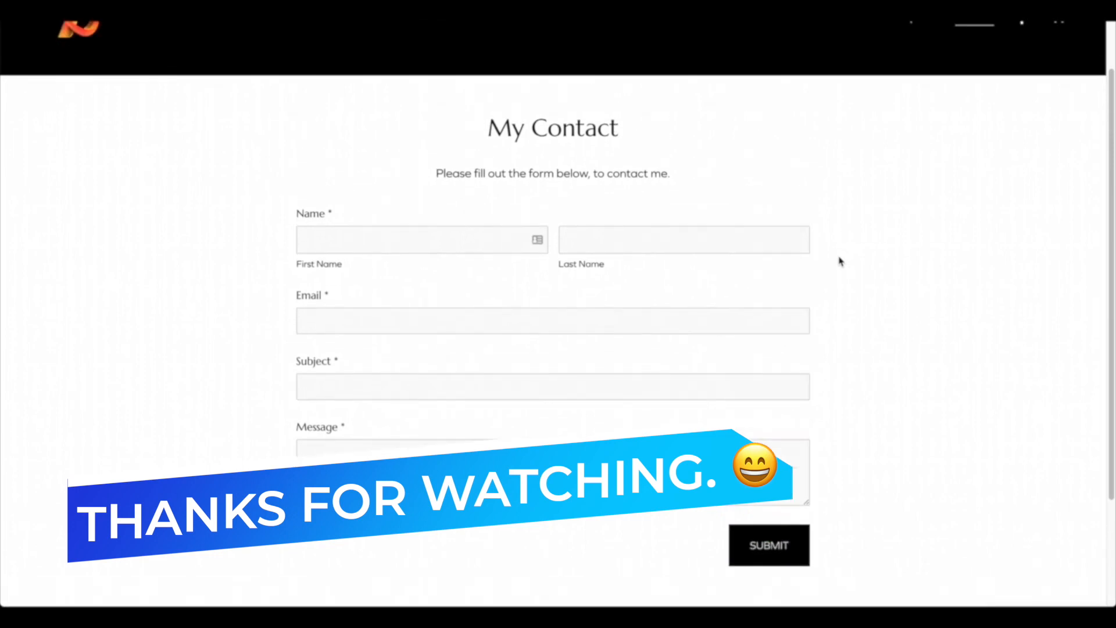